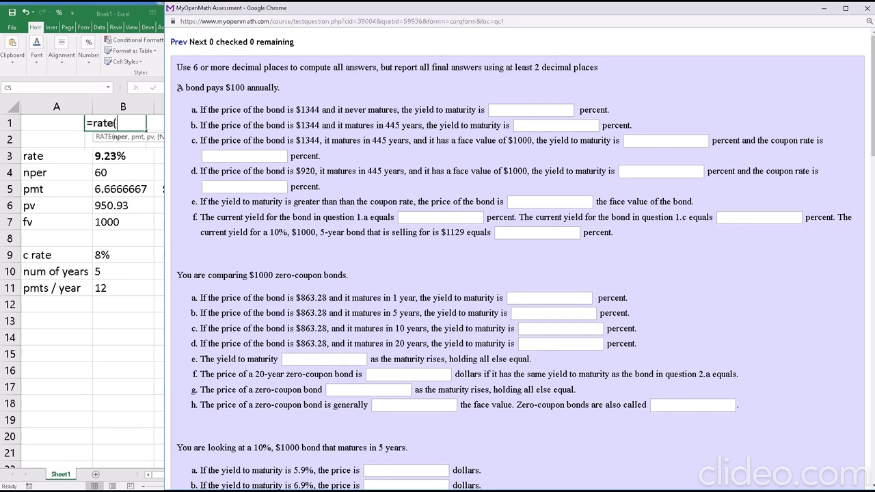
Step: Set payments per year in B11 to 1 and the coupon rate in B9 to 10%
left_click_drag(177, 89, 278, 90)
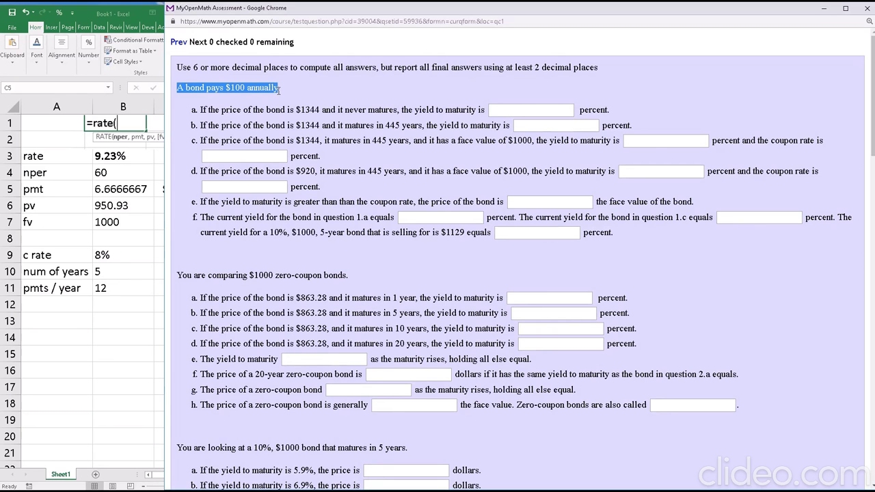
left_click(111, 288)
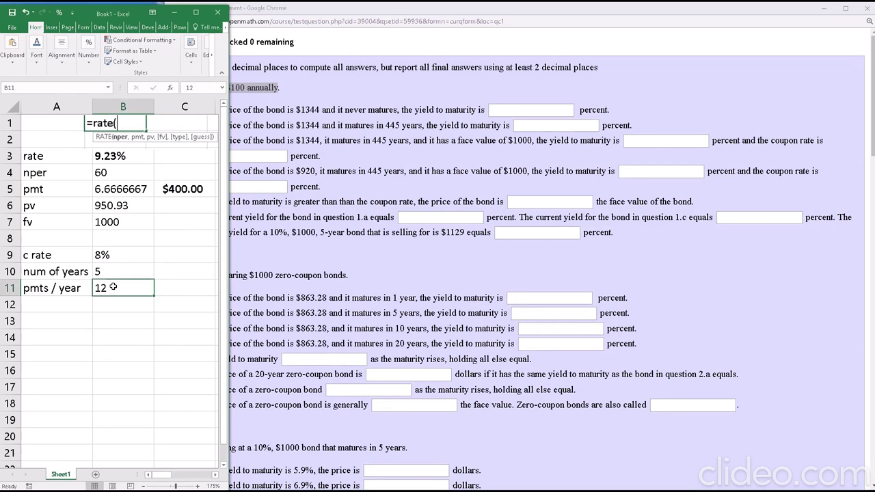
type("1")
left_click(99, 360)
left_click(112, 260)
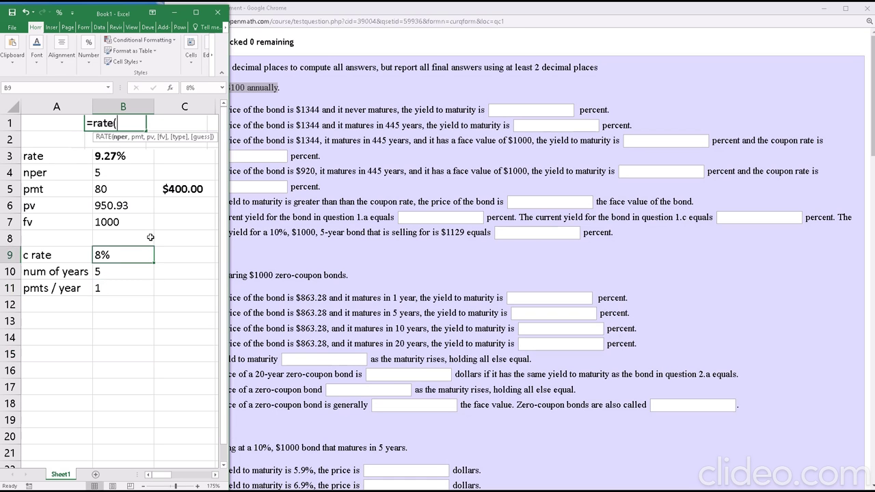
type("10")
key("Up")
key("Up")
key("Up")
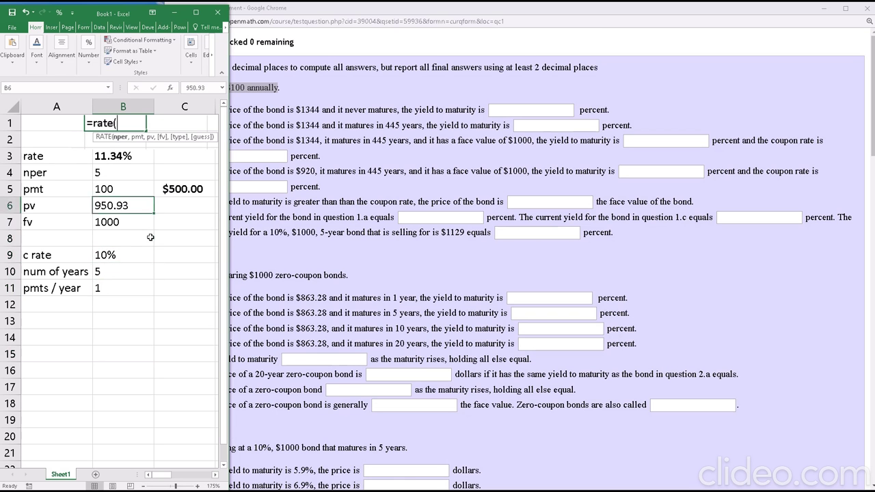
key("Up")
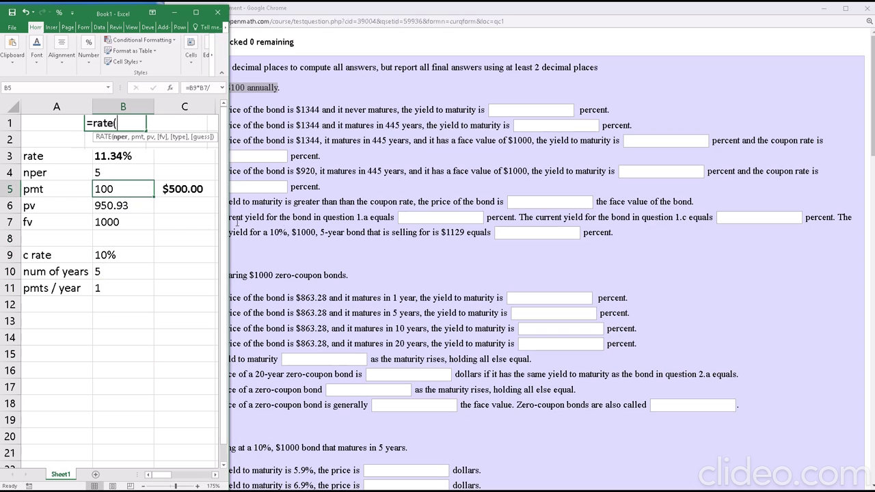
Step: Copy the $1344 price from quiz item a into B6, replacing the old 950.93
left_click(286, 229)
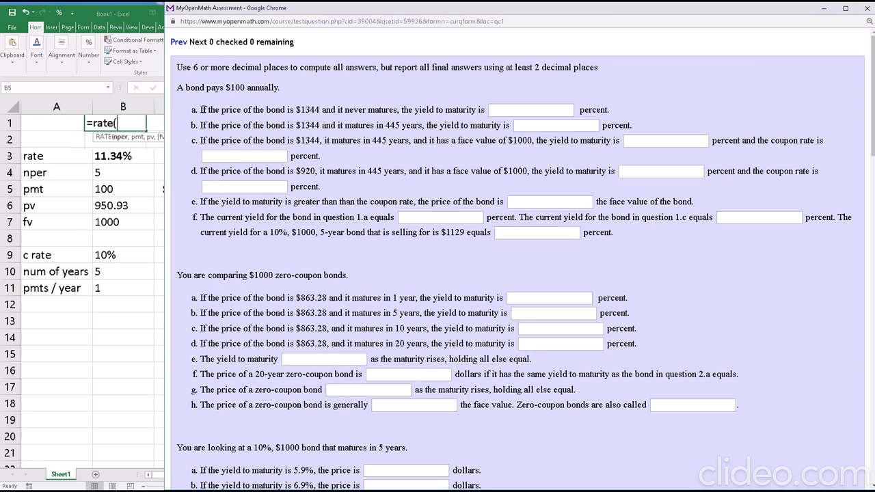
left_click_drag(301, 109, 322, 110)
key("ctrl+c")
left_click(112, 190)
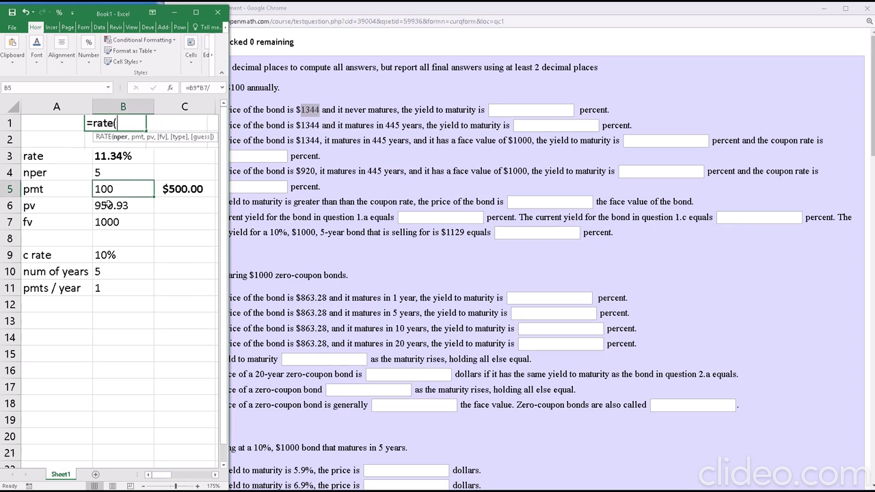
left_click(113, 205)
double_click(131, 205)
left_click_drag(131, 205, 65, 205)
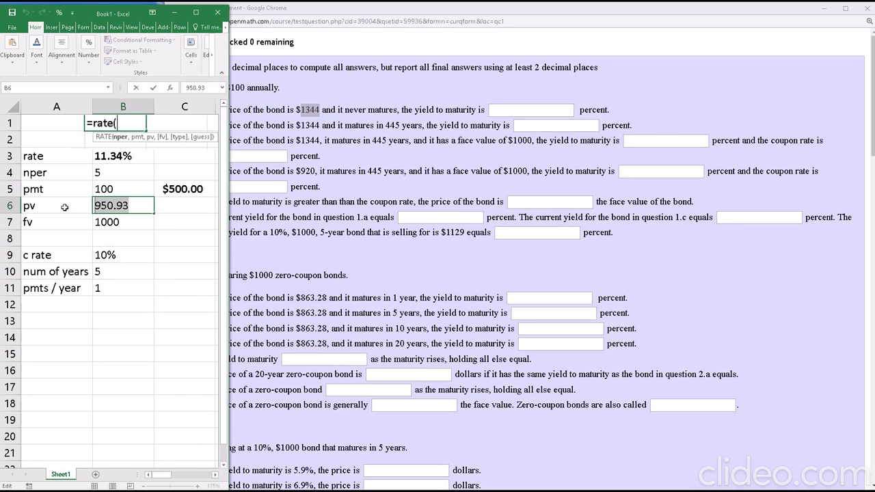
key("ctrl+v")
key("Return")
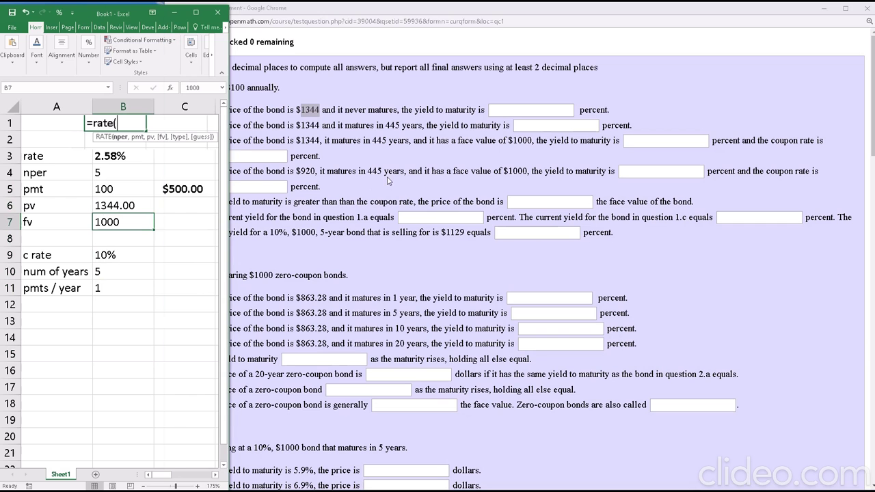
left_click(386, 183)
Step: Review the face value and price in the quiz, then bring the interest-rate slide show over it
left_click(120, 222)
left_click(356, 215)
left_click_drag(513, 140, 533, 140)
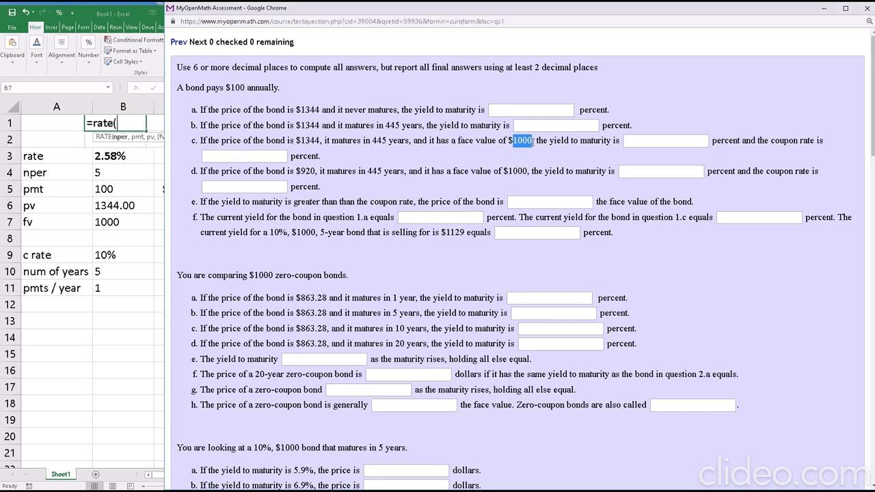
left_click(314, 138)
left_click_drag(301, 109, 398, 109)
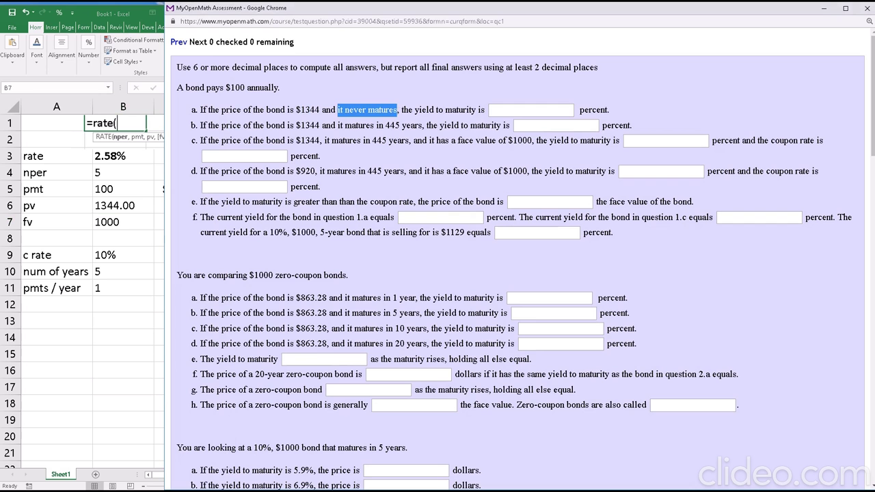
left_click_drag(874, 101, 273, 116)
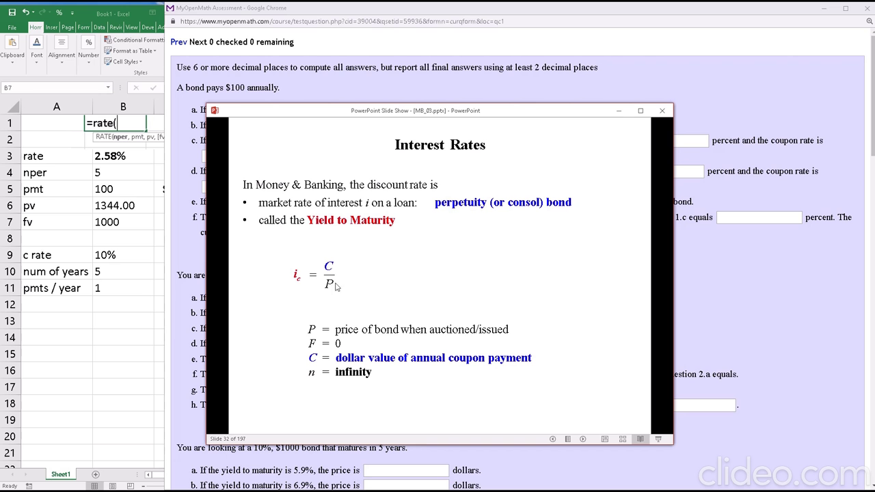
Step: Step through the perpetuity bond price derivation slides, then move the slide show aside
left_click(413, 279)
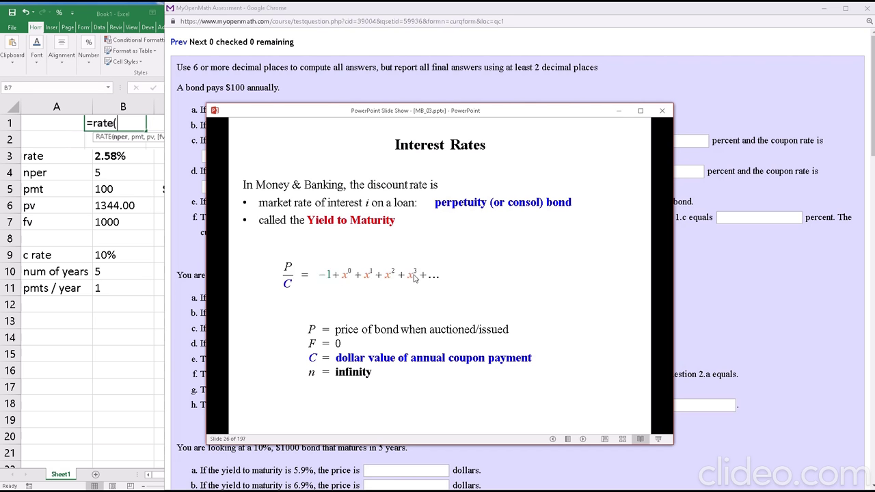
key("Left")
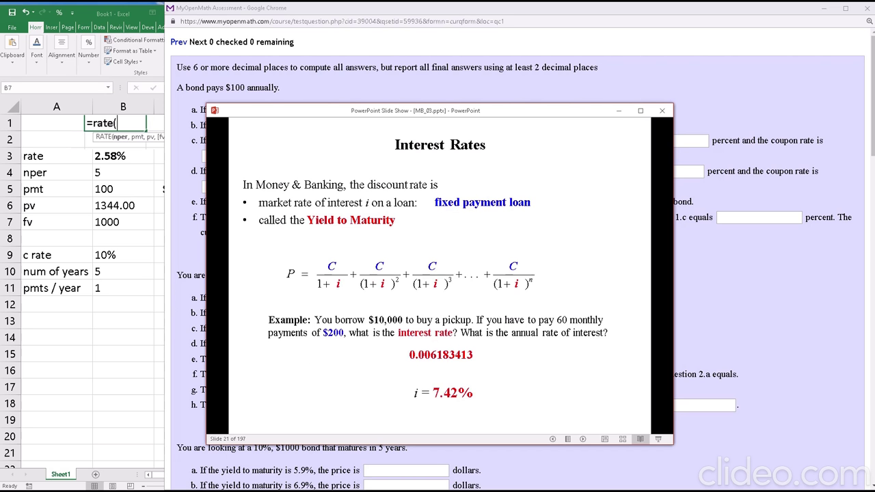
key("Right")
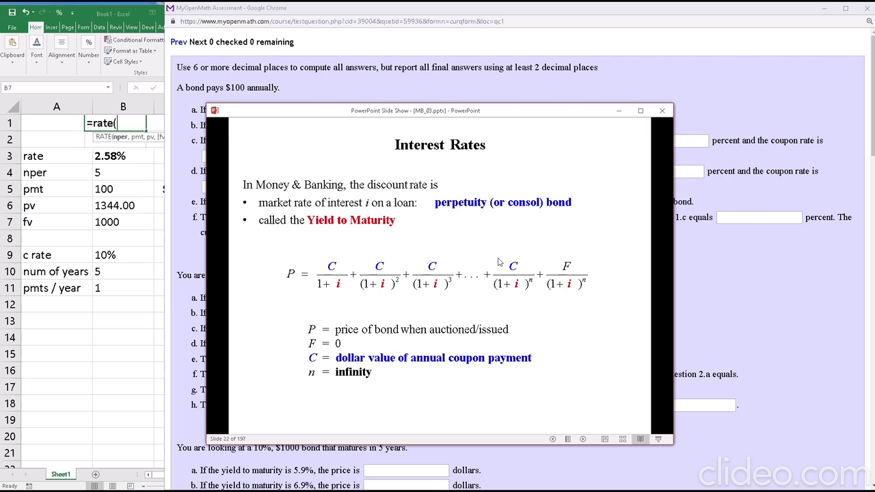
left_click(529, 267)
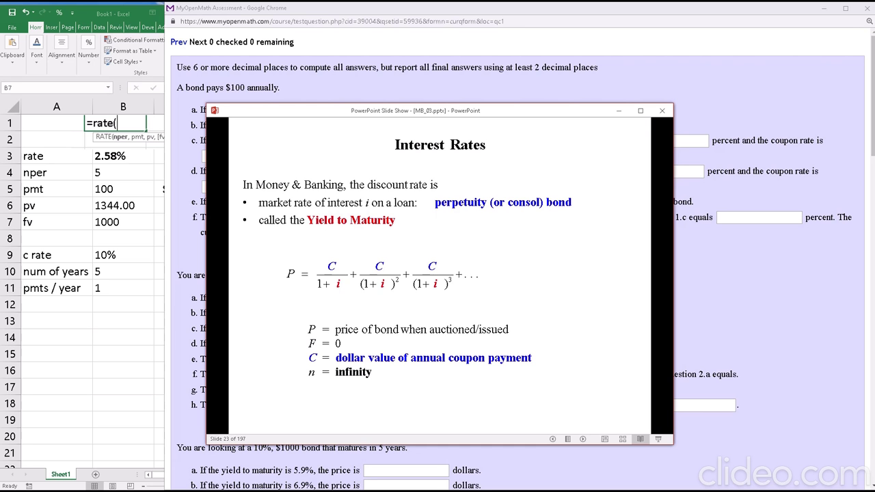
left_click(333, 298)
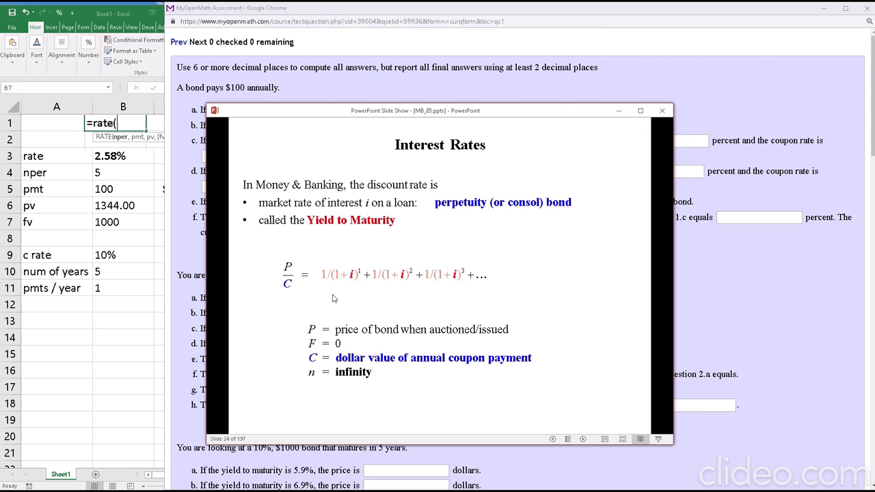
left_click(333, 298)
left_click(333, 298)
left_click(333, 298)
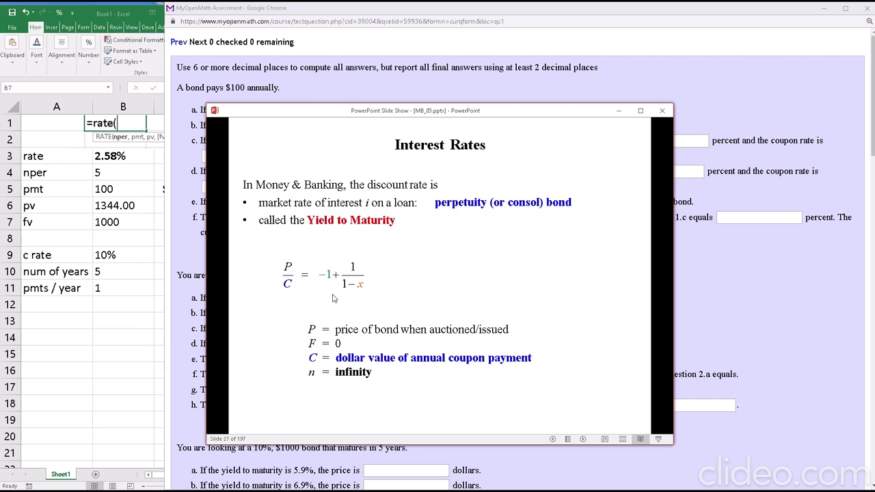
left_click(332, 298)
key("Right")
key("Right")
key("Right")
key("Right")
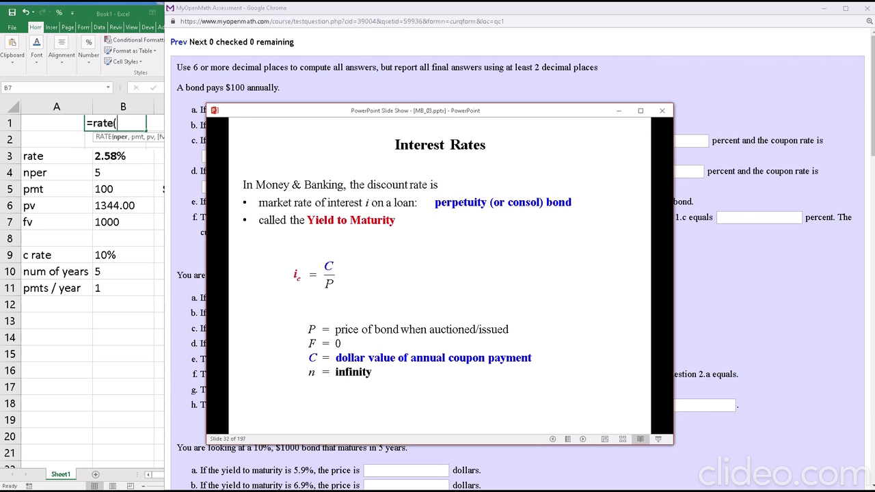
left_click_drag(356, 110, 816, 110)
Step: Compute the current yield in B3 as =B5/B6, giving 7.44%
left_click(54, 170)
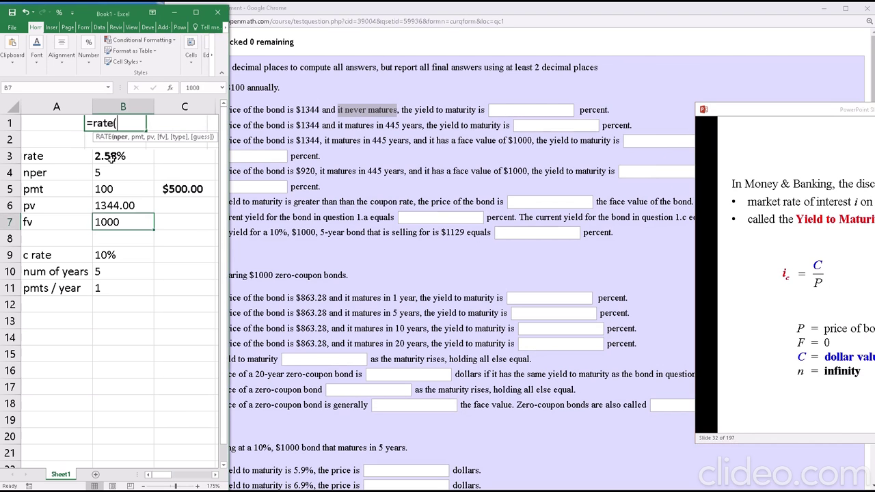
left_click(122, 157)
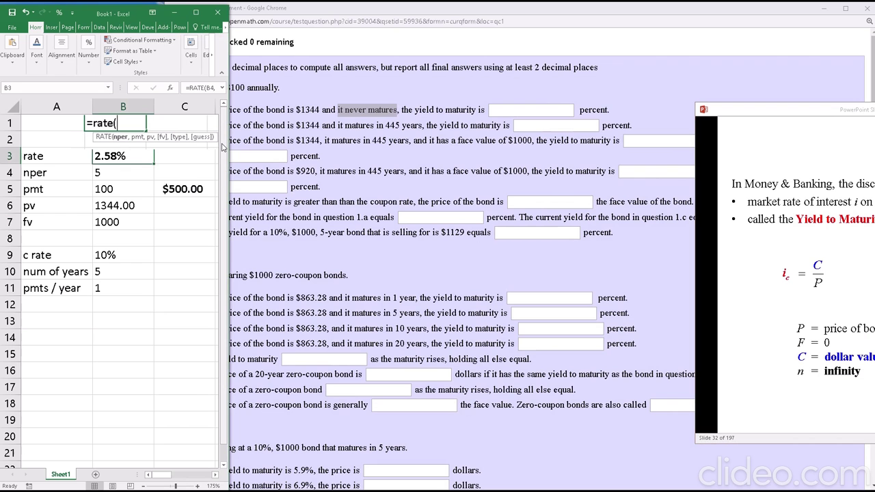
type("=")
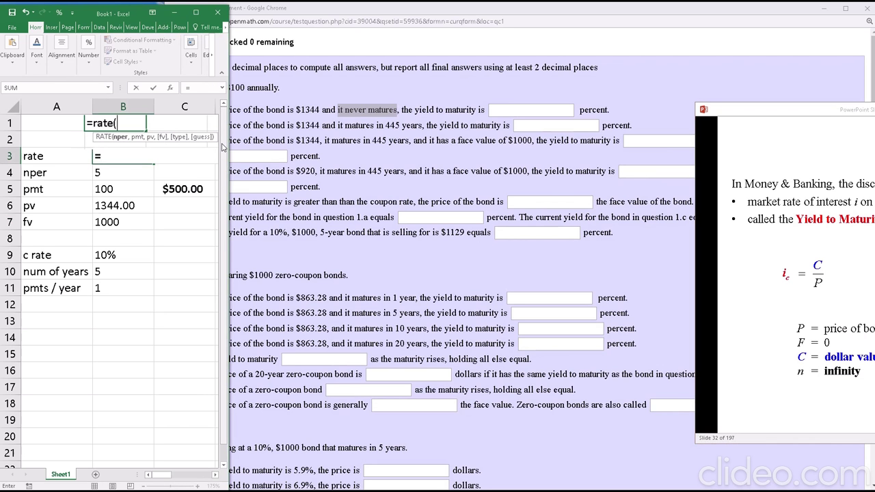
key("Down")
key("Down")
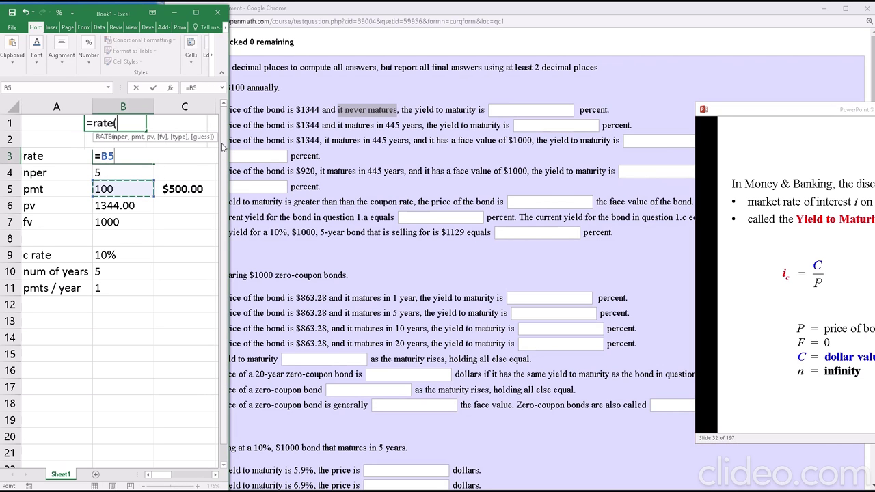
type("/")
key("Down")
key("Down")
key("Down")
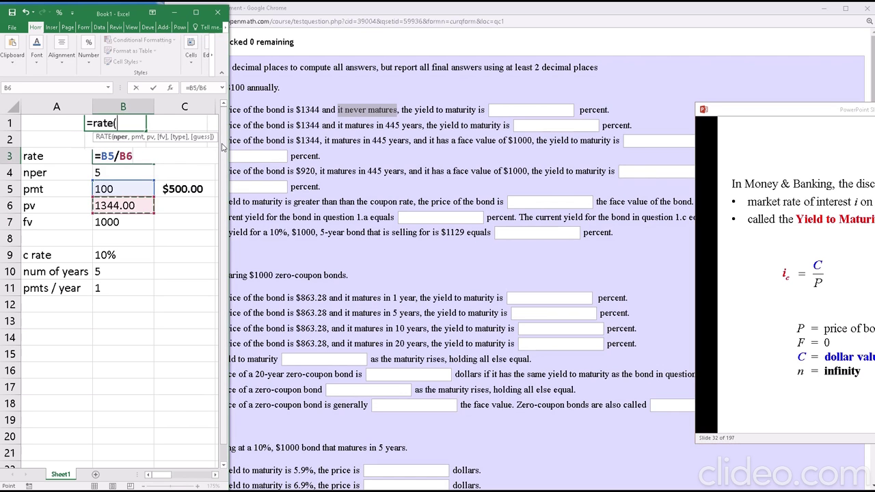
key("Return")
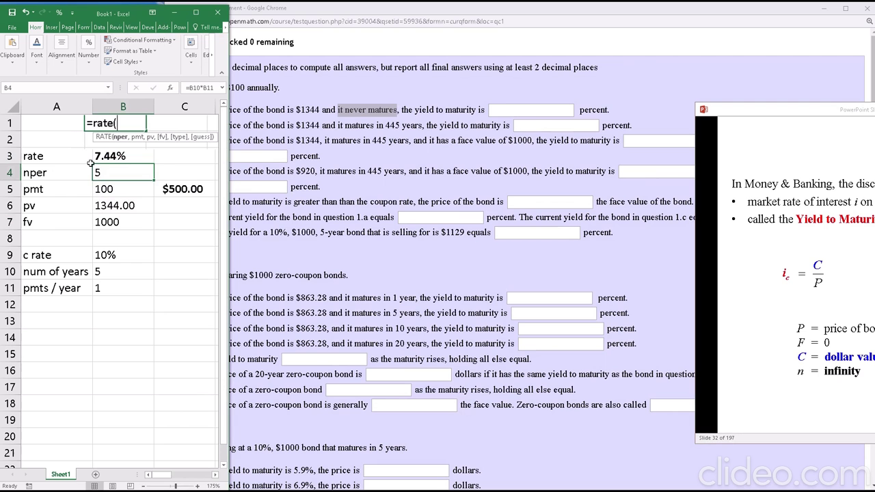
left_click(120, 156)
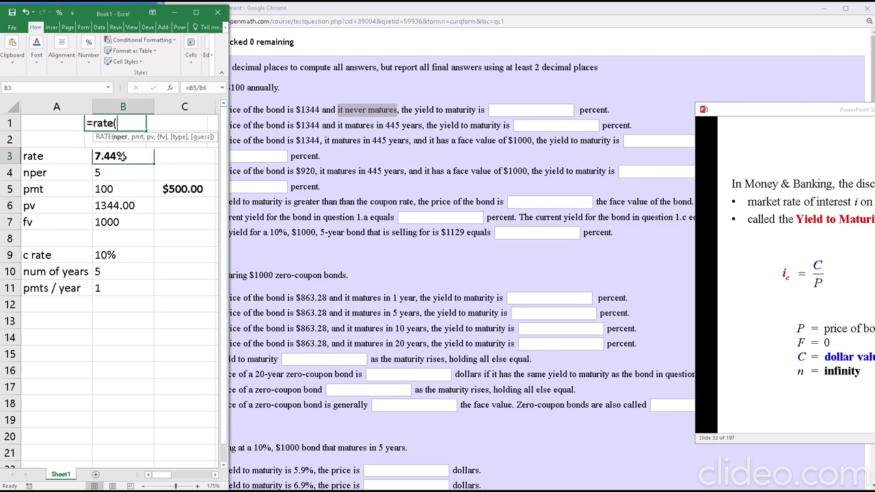
left_click(504, 111)
Step: Paste 7.44 without the percent sign into item 1.a and submit it for checking
key("ctrl+v")
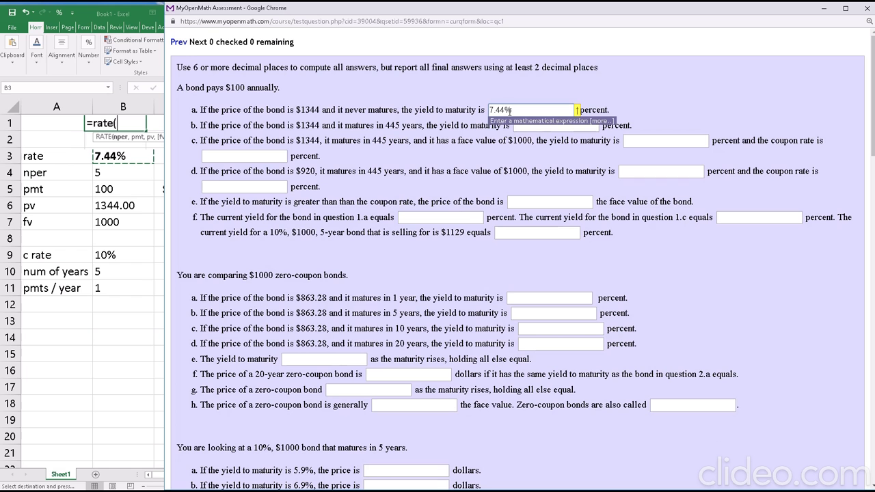
key("BackSpace")
key("Return")
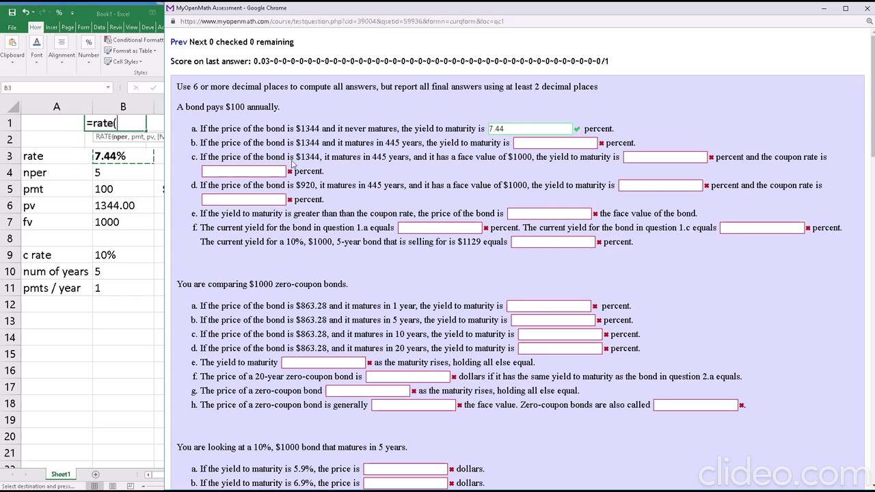
left_click(148, 217)
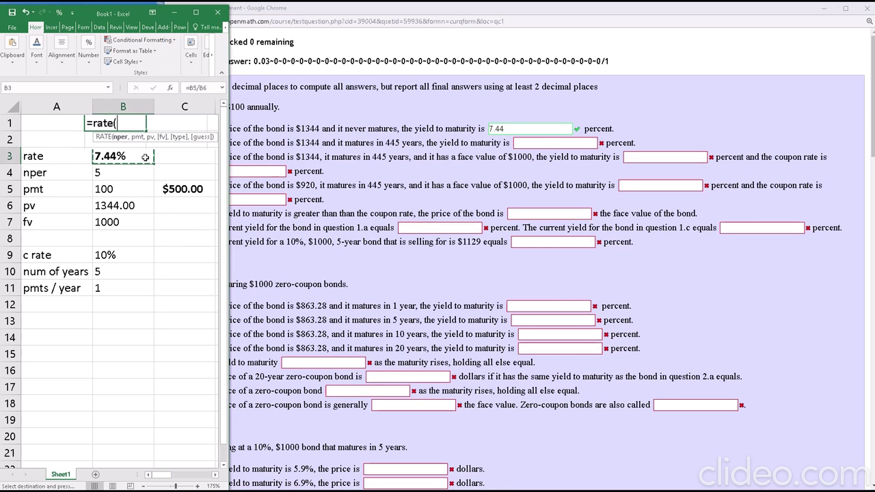
Step: Build =RATE(B4,B5,-B6) in B3, fixing stray commas and minus signs, to return -25.93%
type("=")
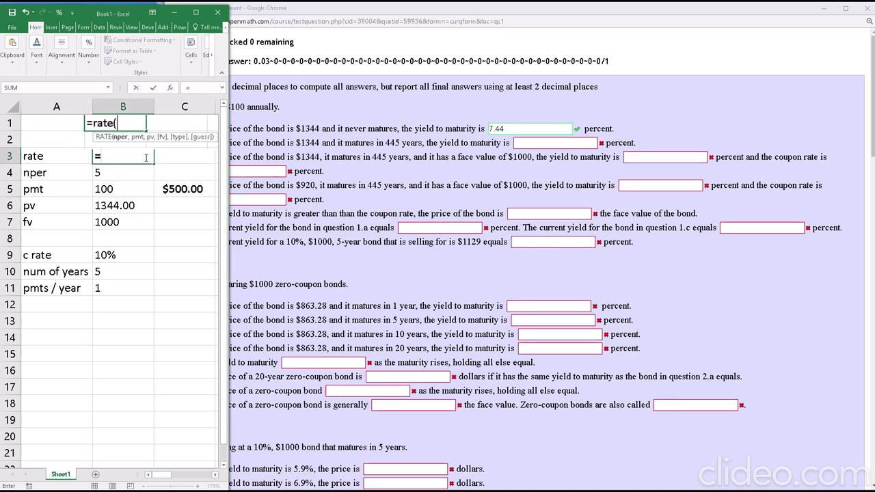
type("rate(")
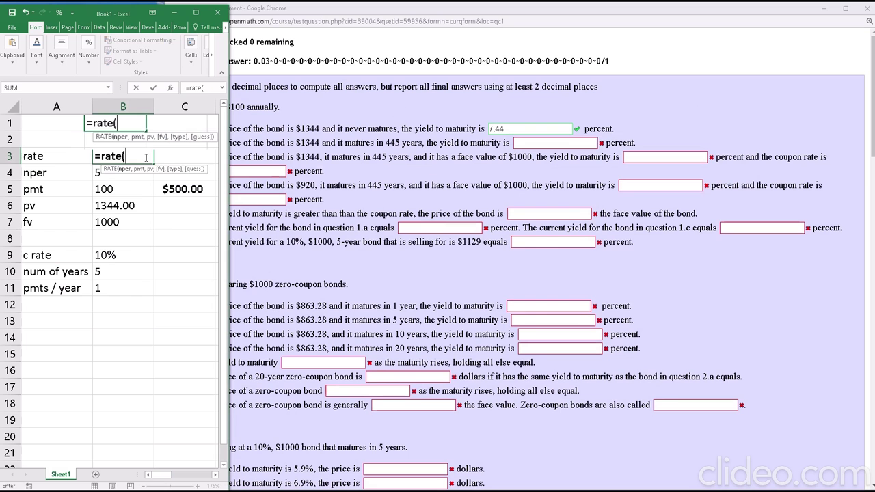
key("Down")
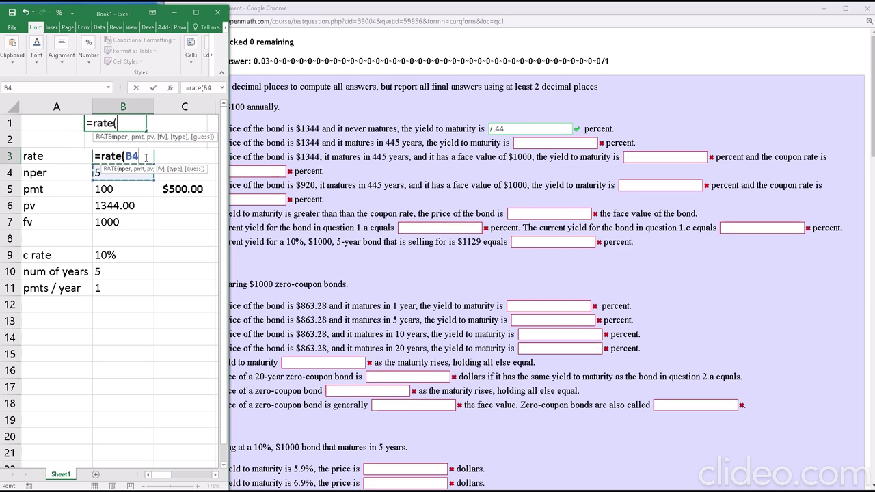
type(",")
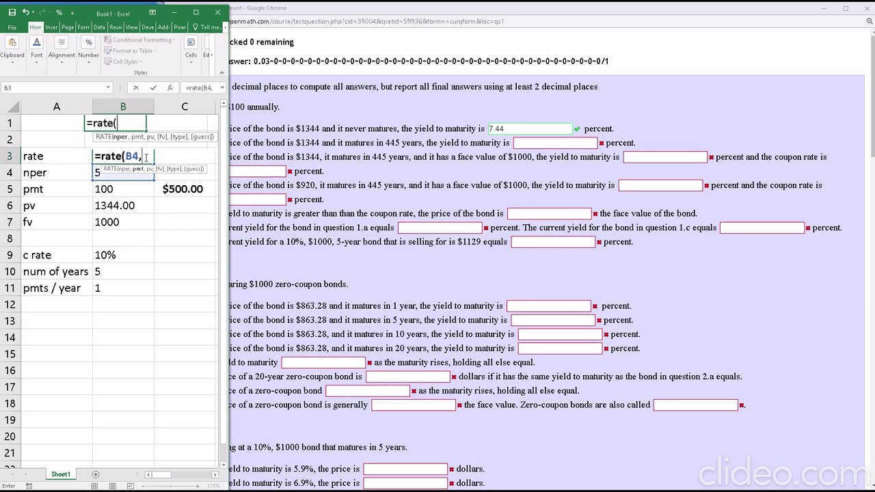
key("Down")
key("Down")
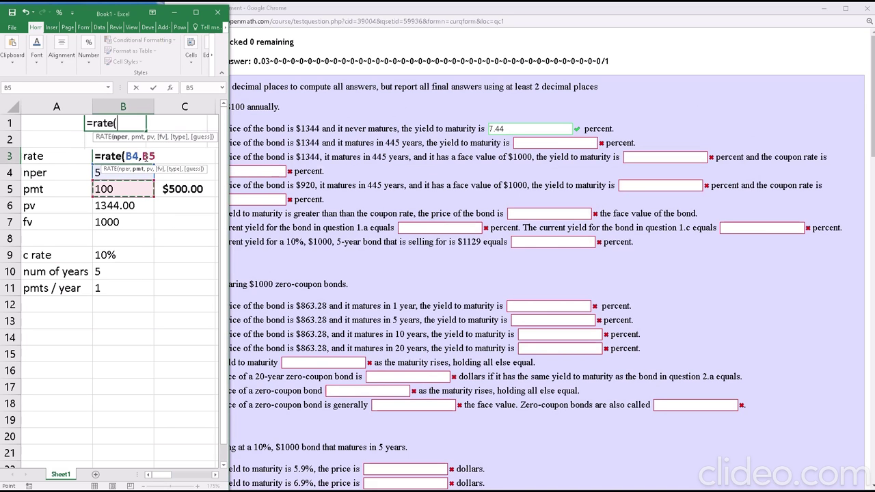
left_click(144, 157)
type(",")
left_click(146, 156)
key("BackSpace")
left_click(166, 158)
type("-")
left_click(130, 206)
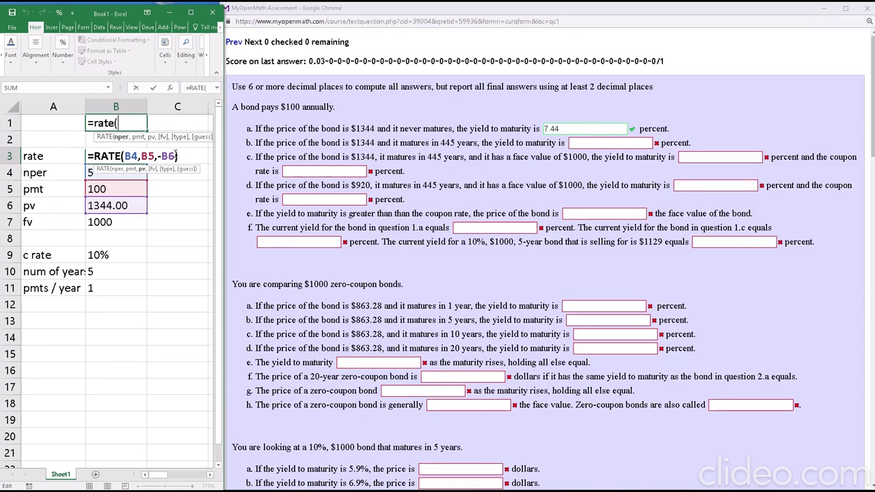
type(",")
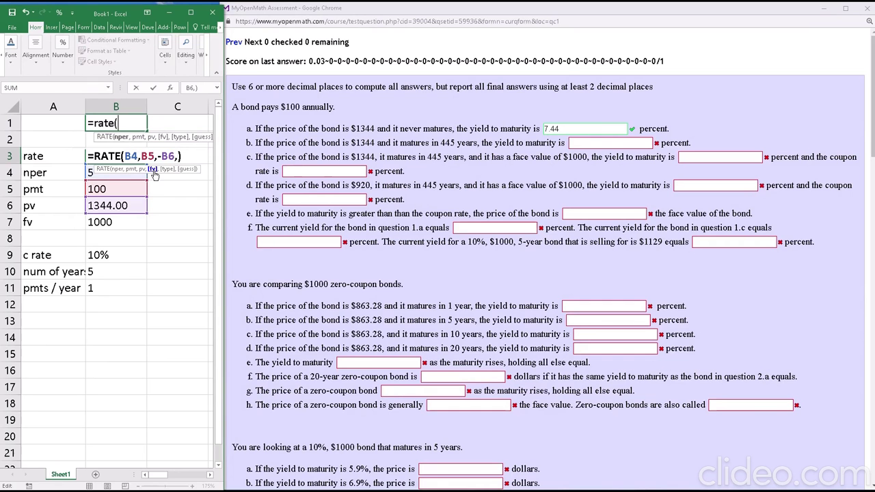
key("BackSpace")
key("Return")
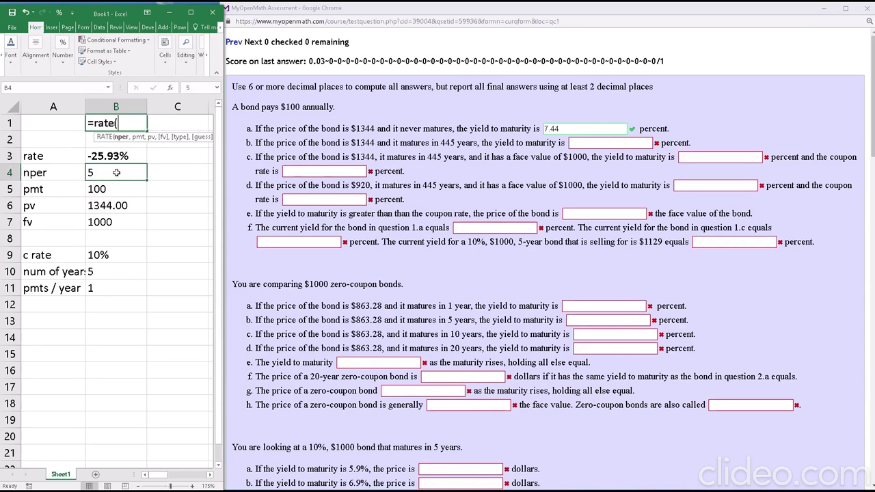
Step: Add the face value in B7 as the fv argument of the B3 RATE formula
double_click(122, 155)
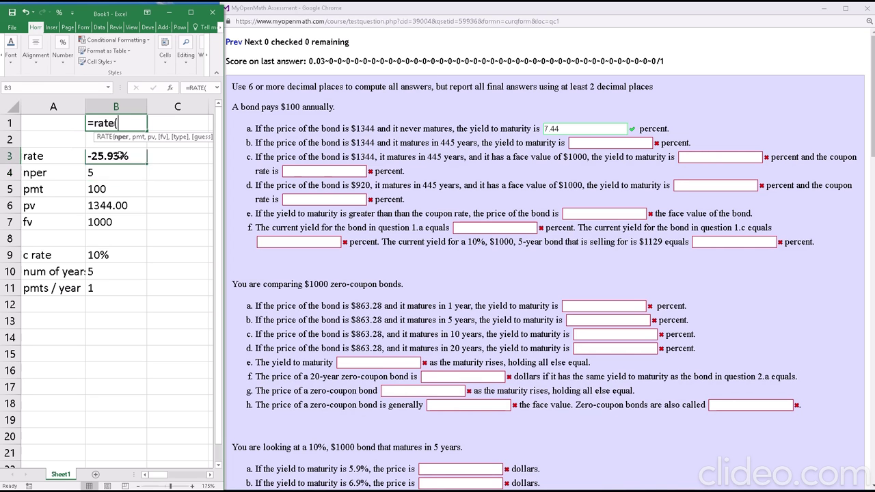
left_click(190, 152)
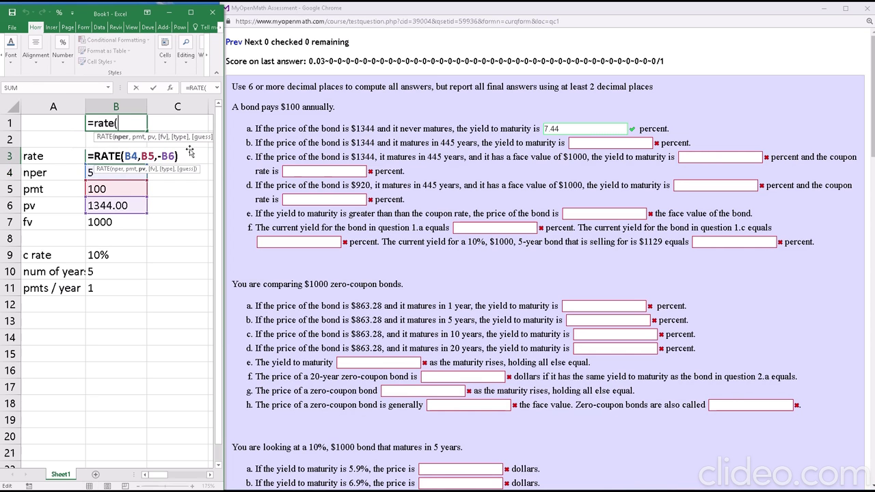
type(",")
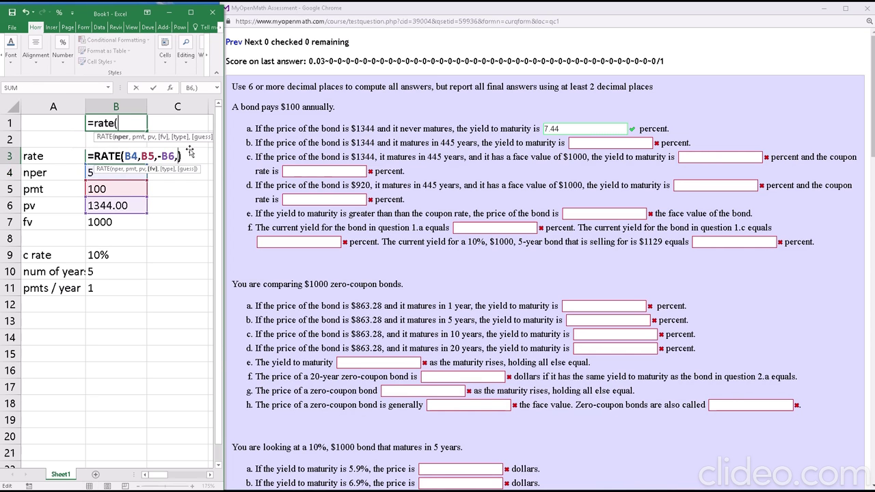
left_click(106, 223)
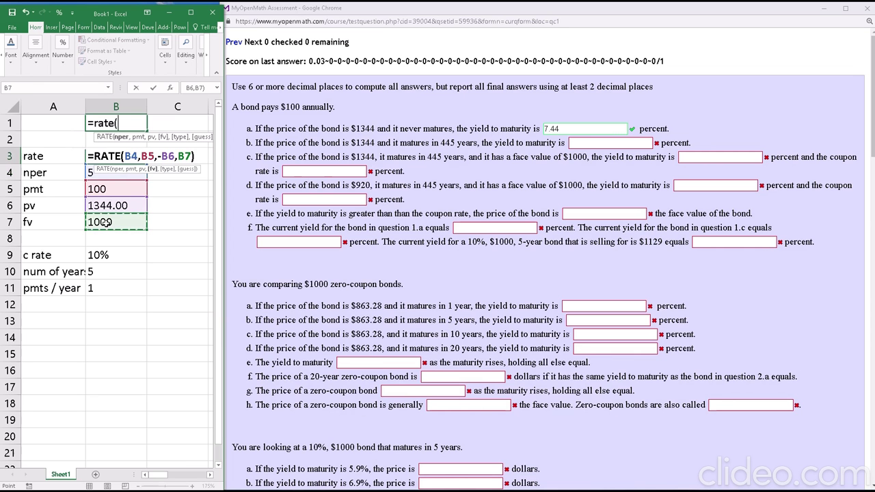
key("Return")
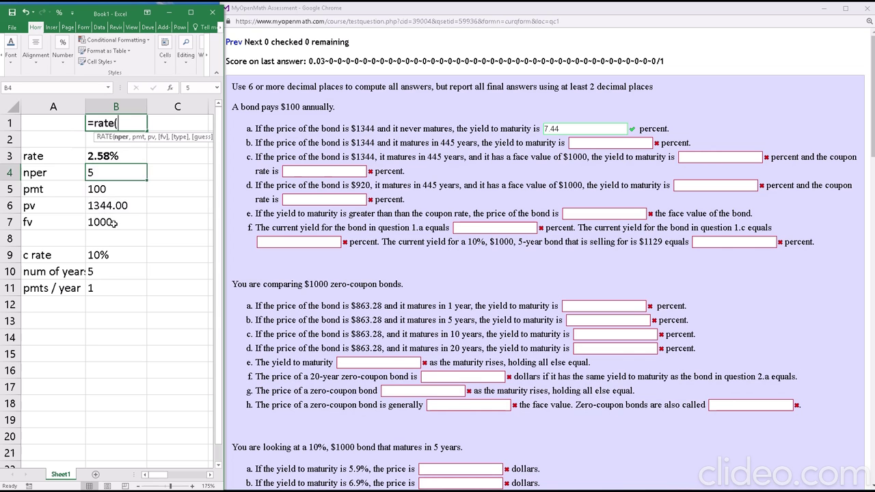
Step: Change the face value in B7 from 1000 to 0
left_click(109, 222)
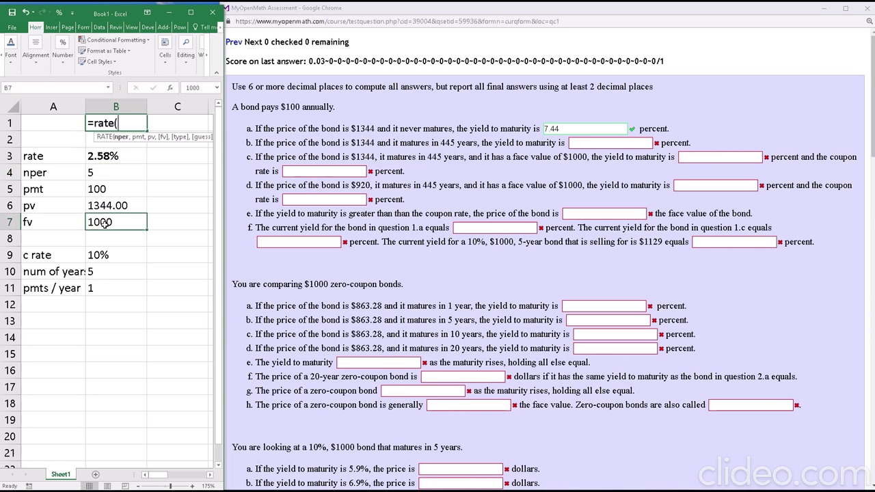
double_click(107, 222)
key("Delete")
key("BackSpace")
key("BackSpace")
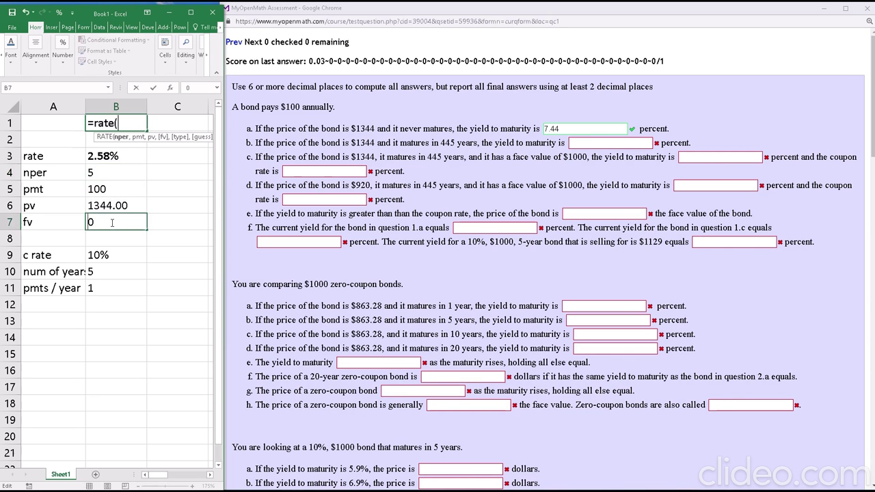
key("Return")
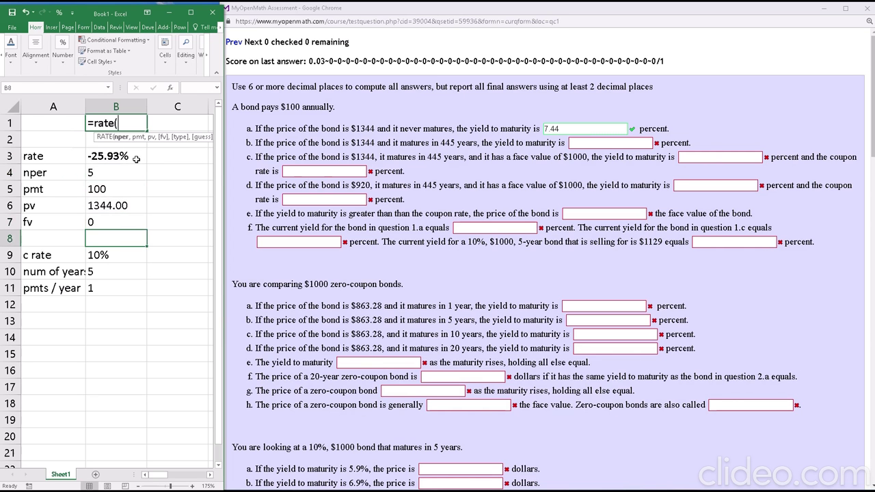
left_click(118, 171)
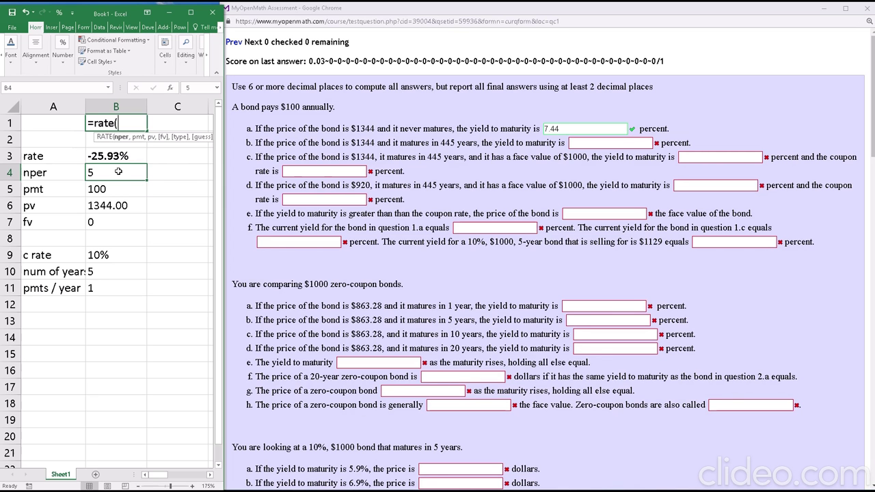
Step: Try infinity for nper in B4, then set it to 50, making the rate 7.21%
type("in")
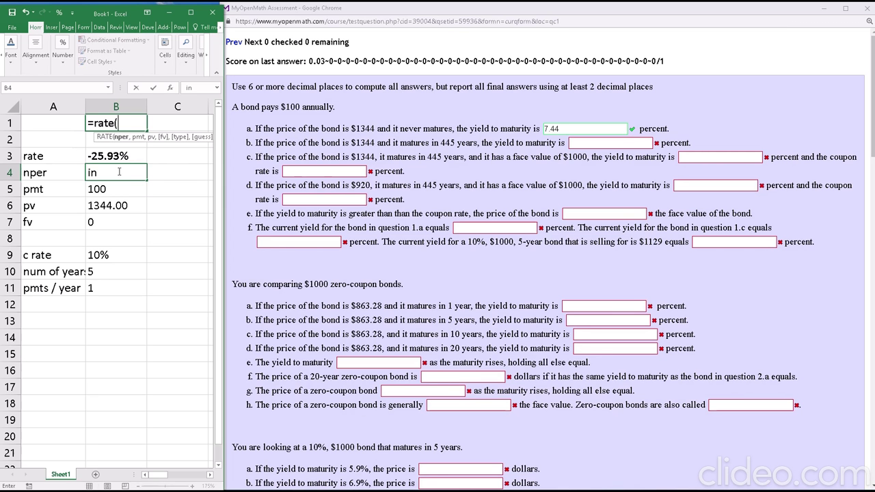
type("finity")
key("Return")
left_click(117, 173)
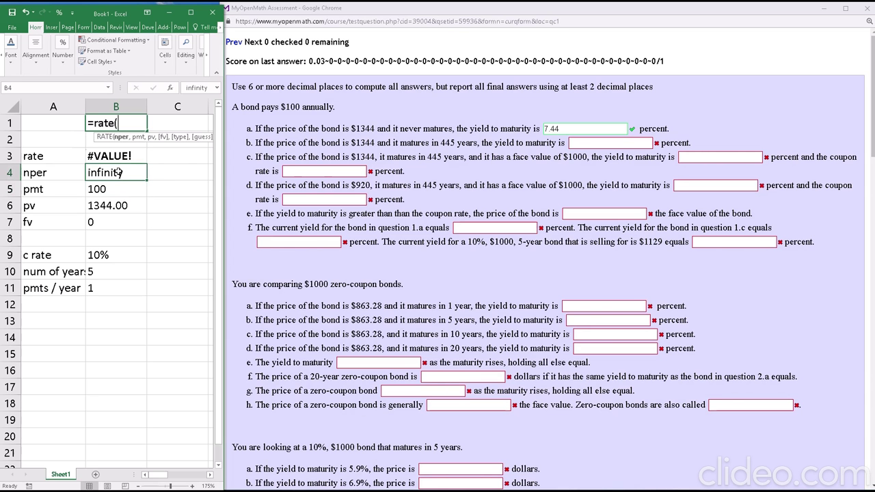
key("Delete")
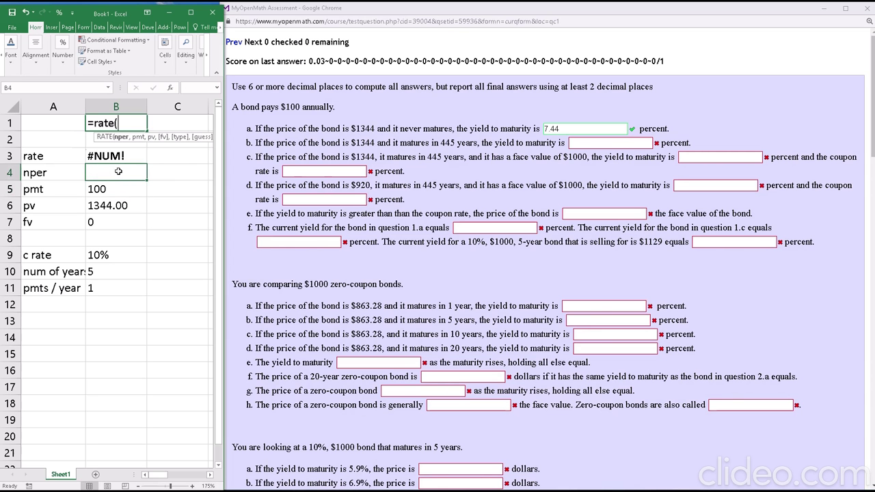
type("50")
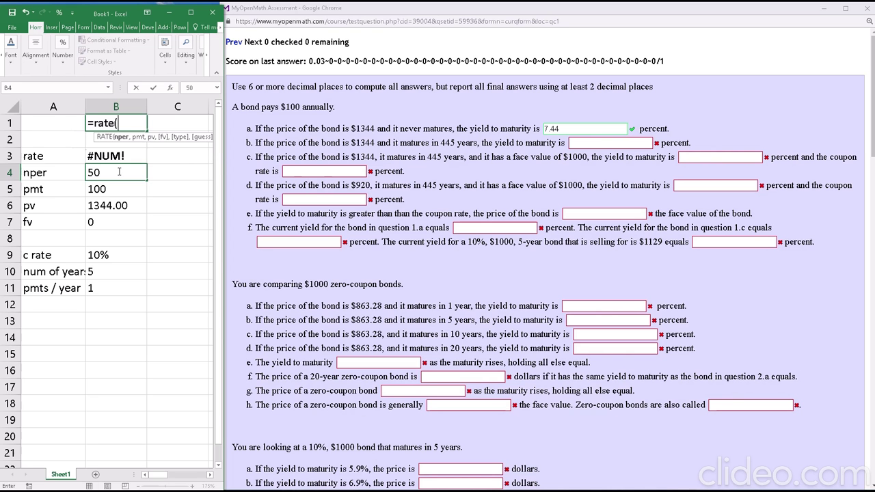
key("Return")
left_click(118, 172)
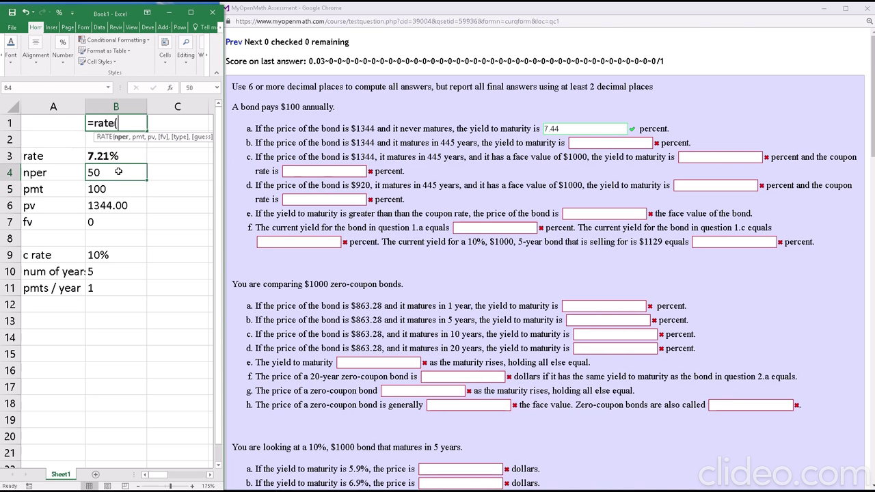
key("Up")
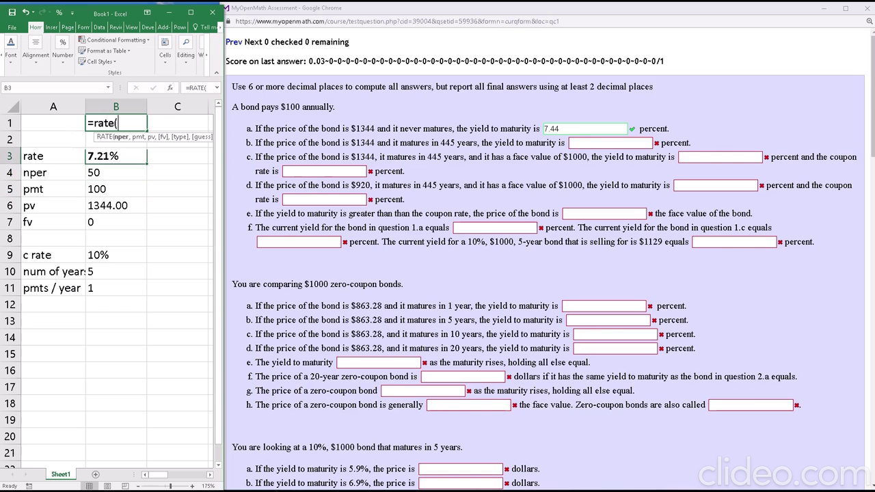
key("alt+Tab")
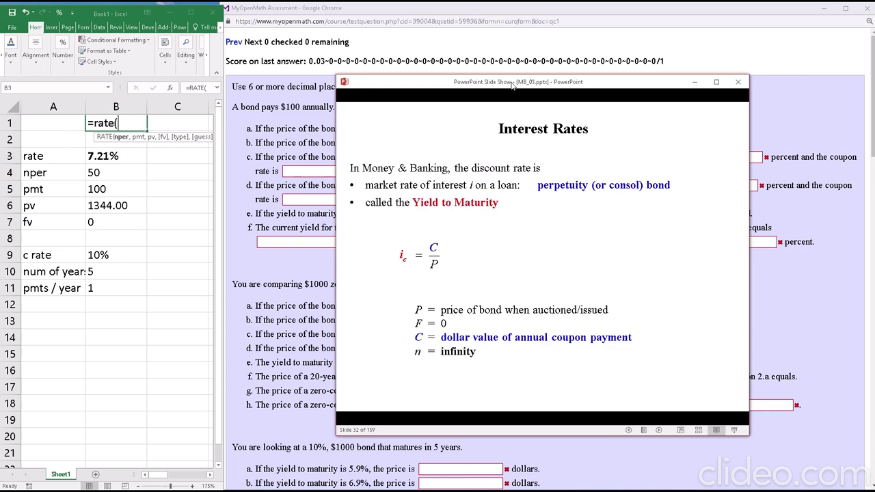
Step: Enter 150, then 151, as the number of periods in B4
left_click(694, 81)
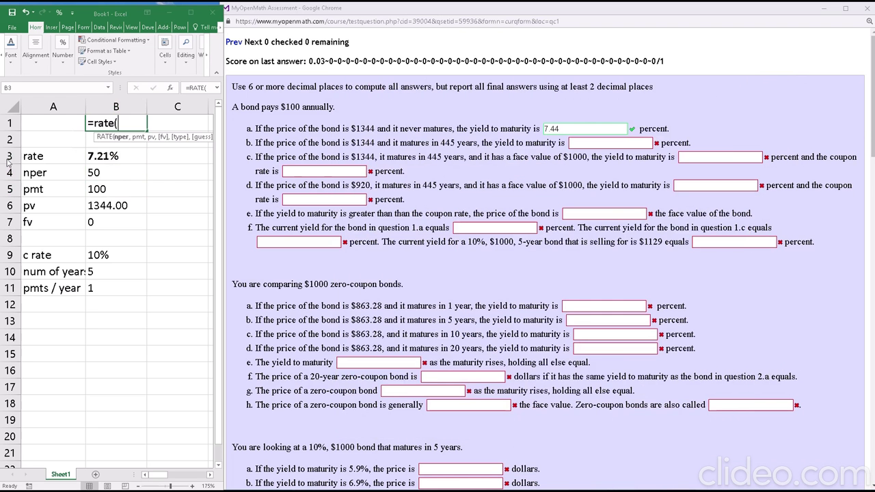
left_click(99, 172)
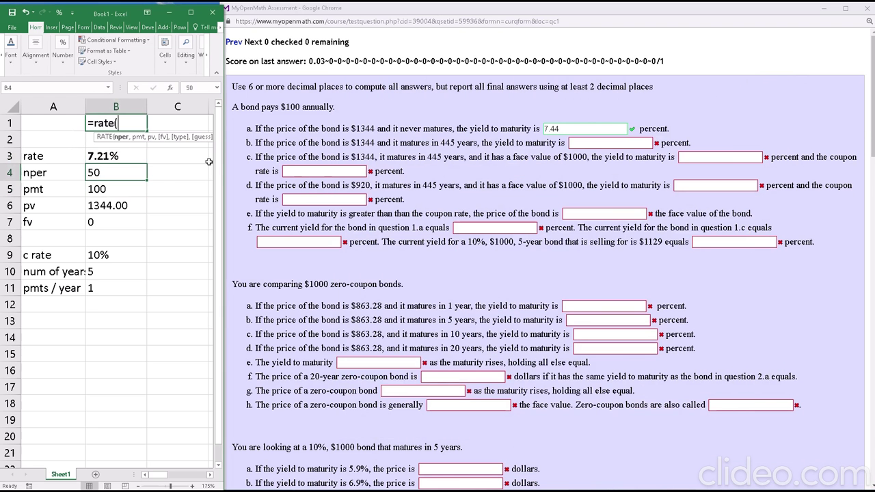
type("150")
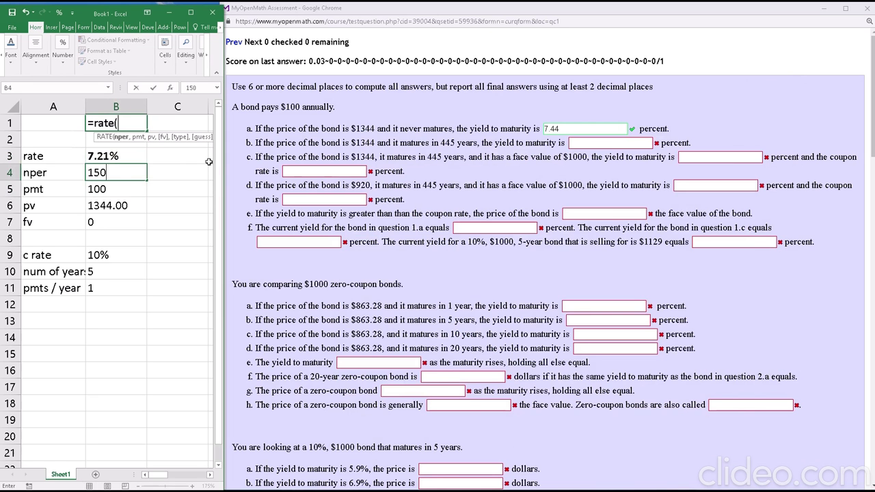
key("Return")
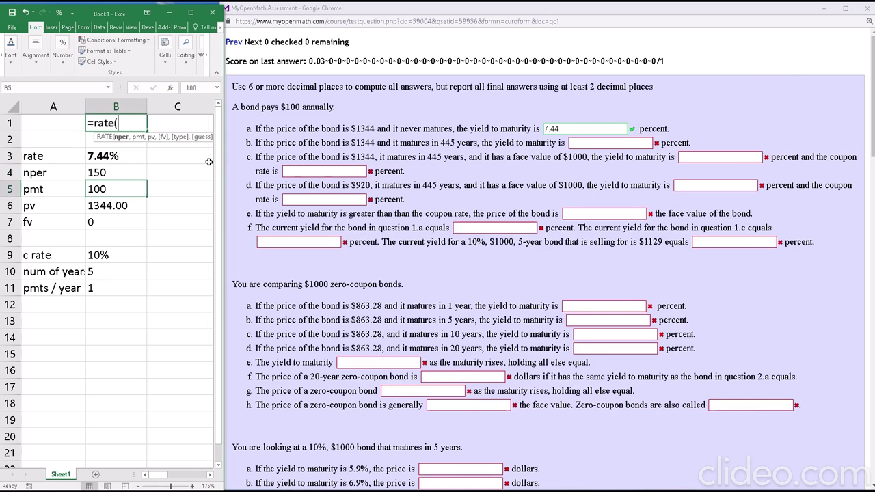
key("Up")
type("151")
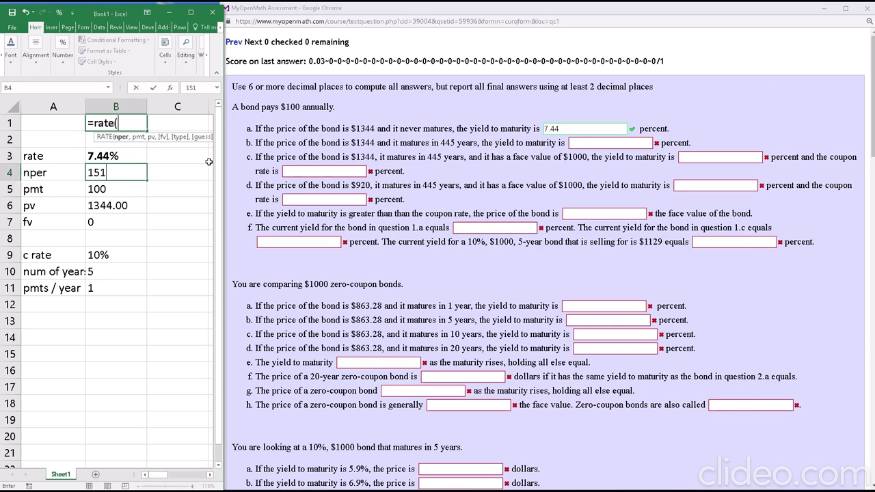
key("ctrl+Return")
Step: Try 152, 155 and finally 182 periods in B4, bringing the rate to 7.44%
type("152")
key("ctrl+Return")
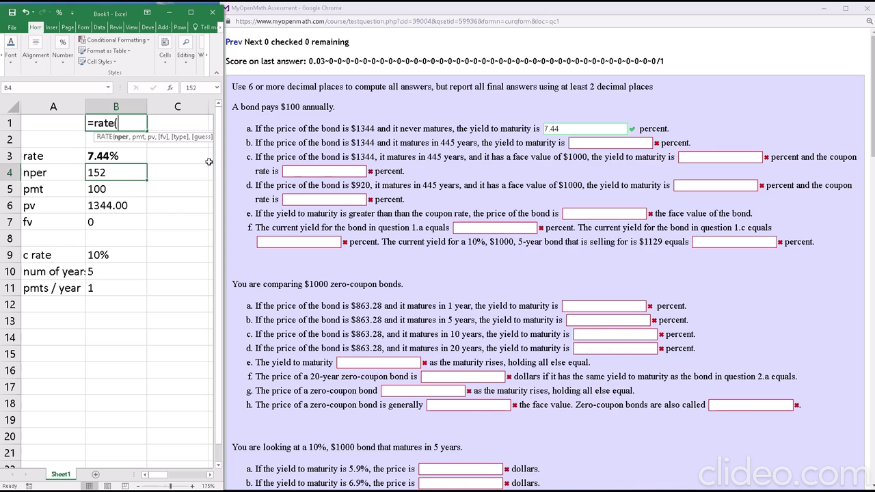
type("155")
key("ctrl+Return")
type("155")
key("Return")
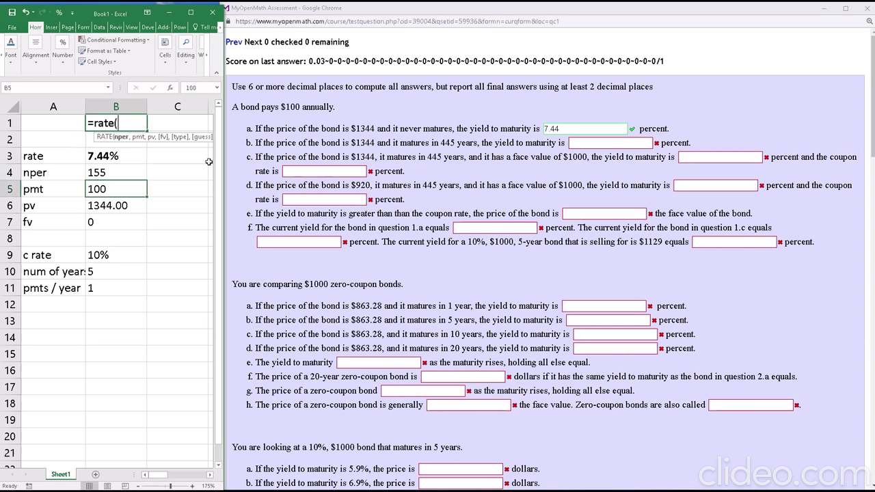
key("Up")
type("182")
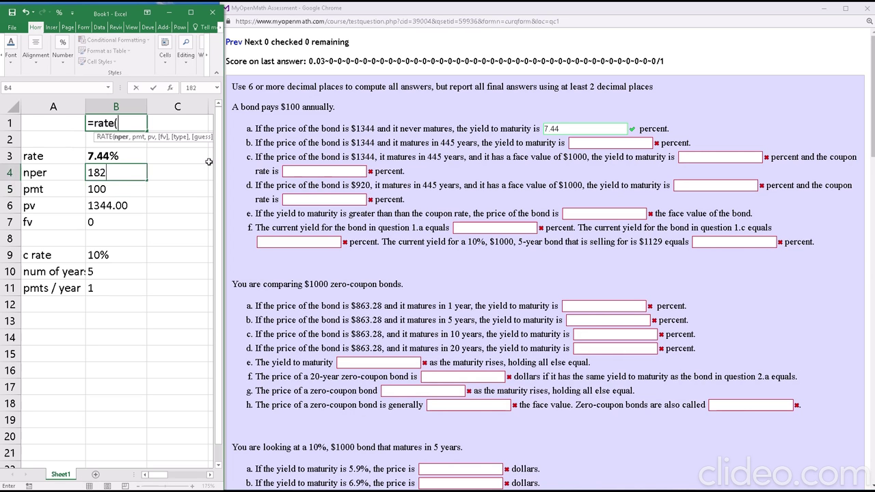
key("Return")
key("Up")
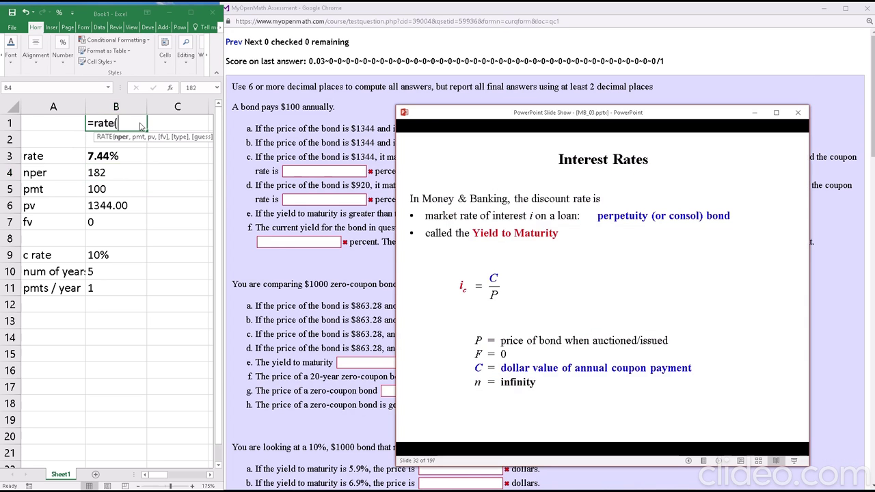
Step: Try 185, 189 and 199 periods in B4 while watching the B3 rate
left_click(117, 171)
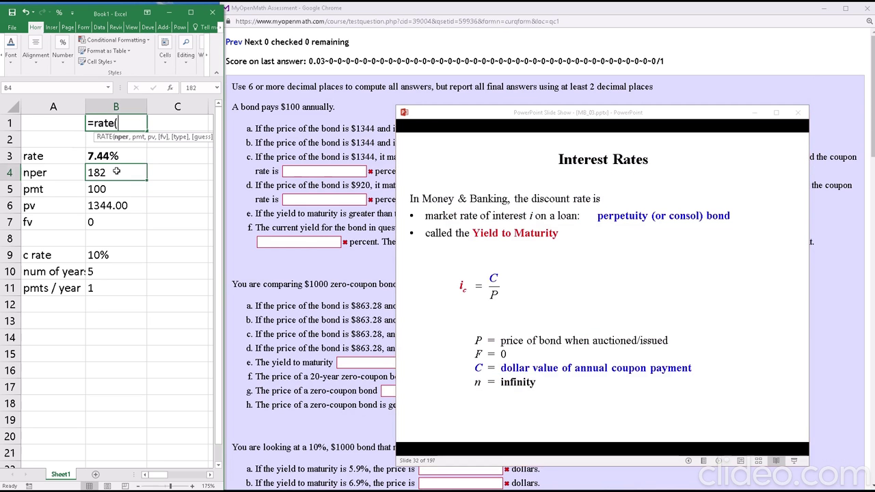
type("185")
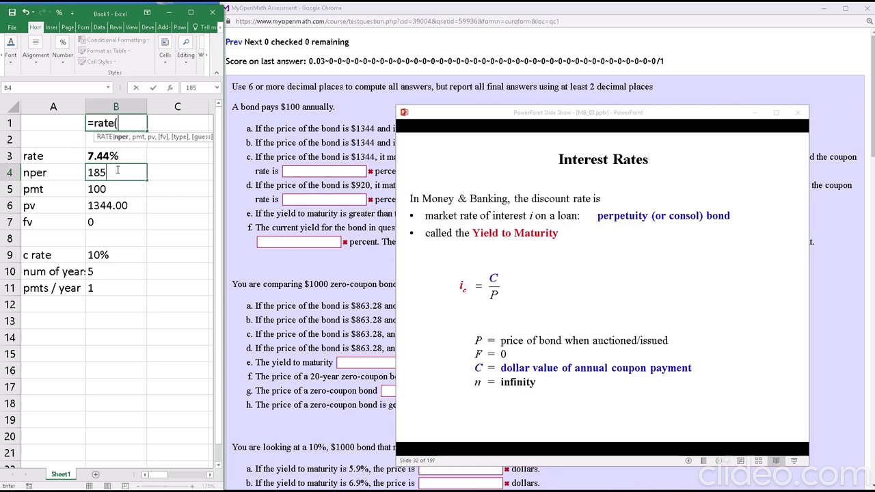
key("Return")
left_click(117, 171)
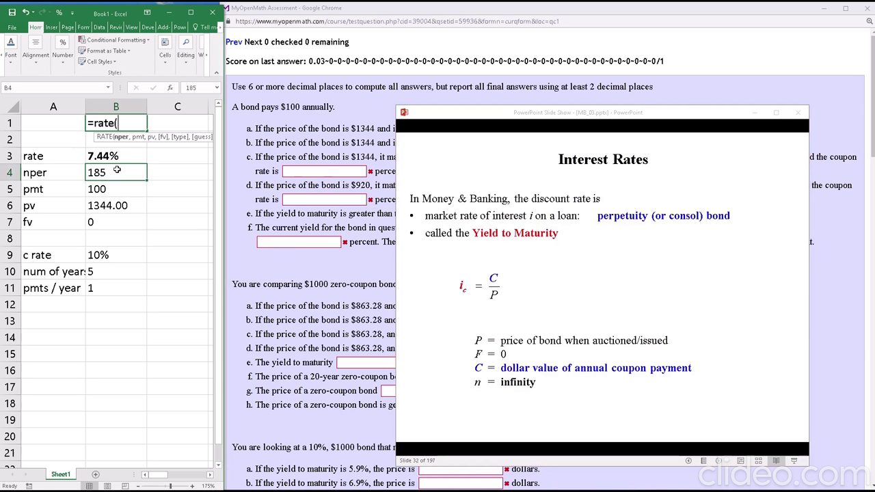
type("189")
key("Return")
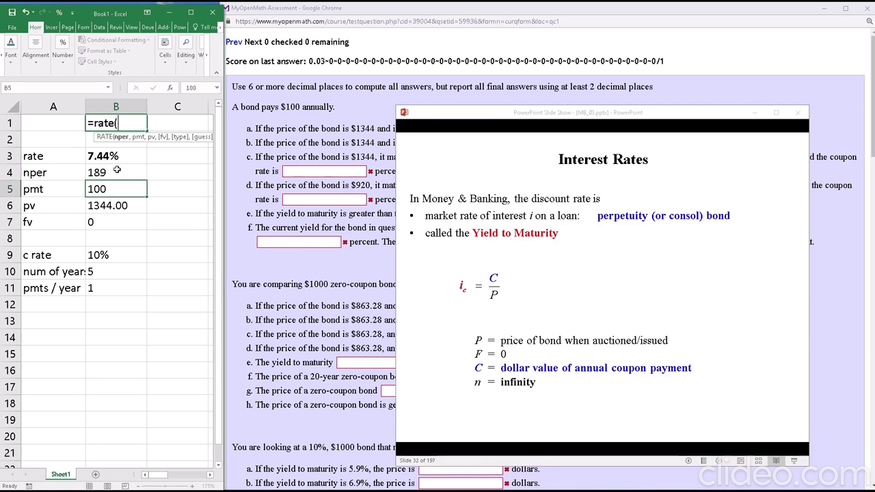
left_click(117, 170)
type("199")
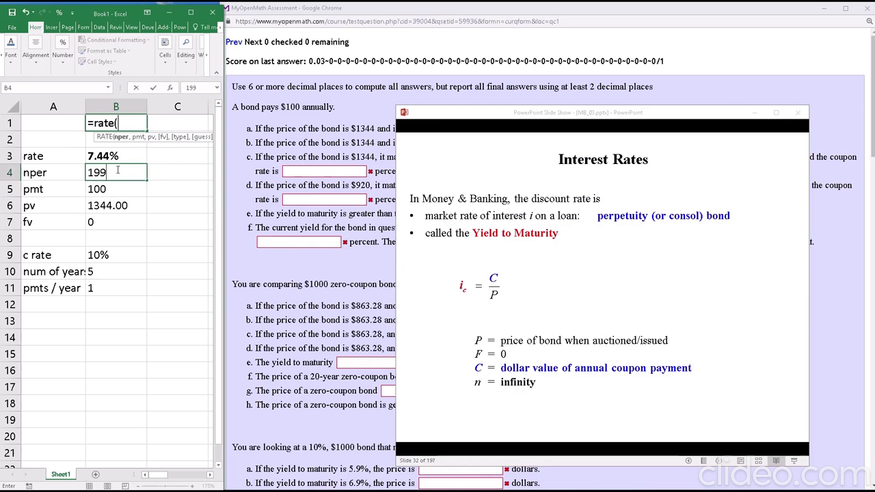
key("Return")
Step: Reset nper in B4 to 150 and go back to the perpetuity price series slide
left_click(117, 170)
type("150")
key("Return")
left_click(117, 170)
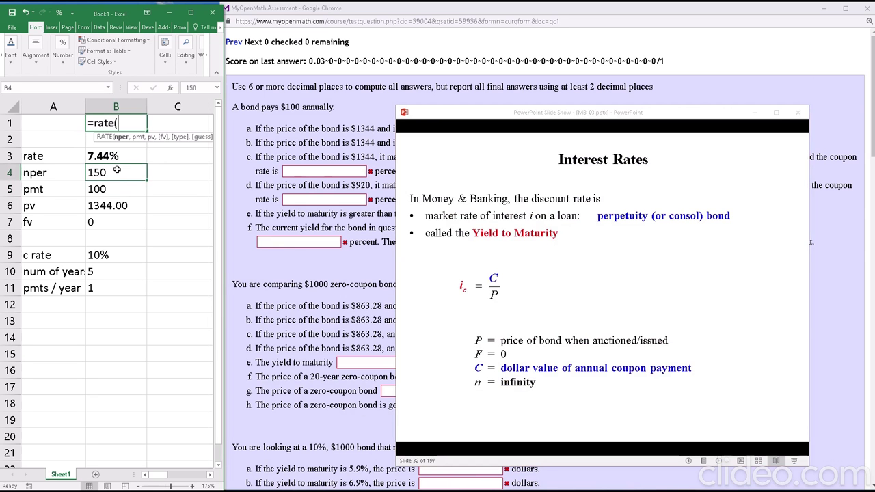
left_click(497, 301)
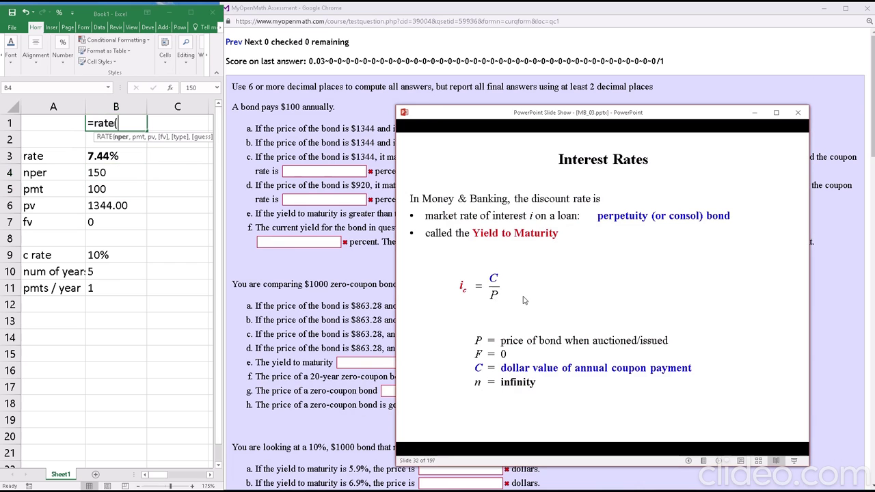
key("Left")
key("Left")
key("Left")
key("Left")
key("Left")
key("Left")
key("Left")
key("Left")
key("Left")
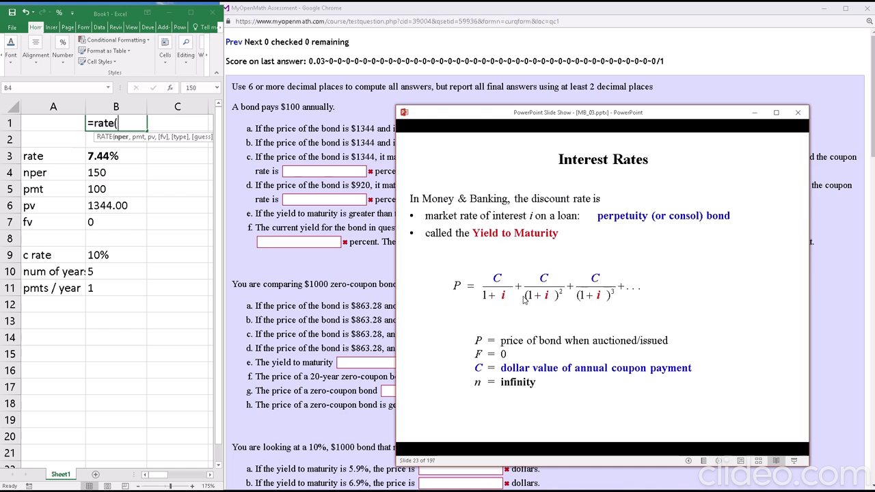
Step: Go back to slide 22 and inspect the =RATE(B4,B5,-B6,B7) formula in B3
key("Left")
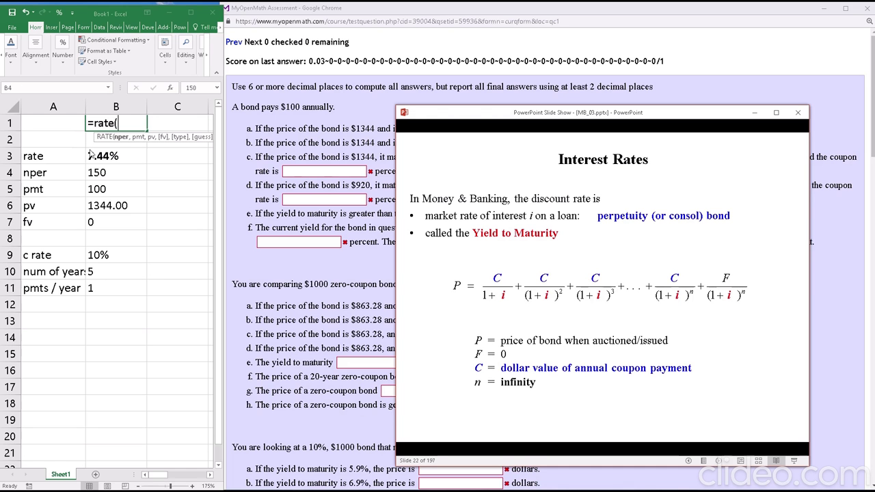
left_click(120, 158)
double_click(121, 157)
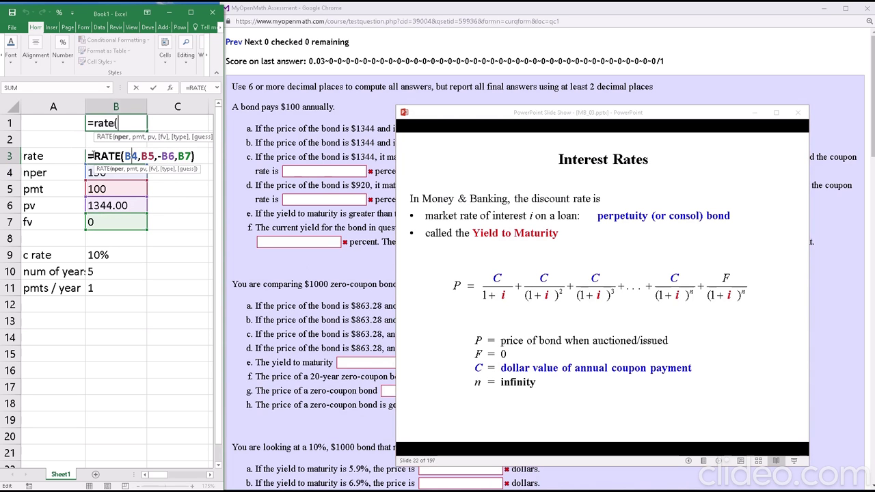
left_click_drag(93, 156, 121, 156)
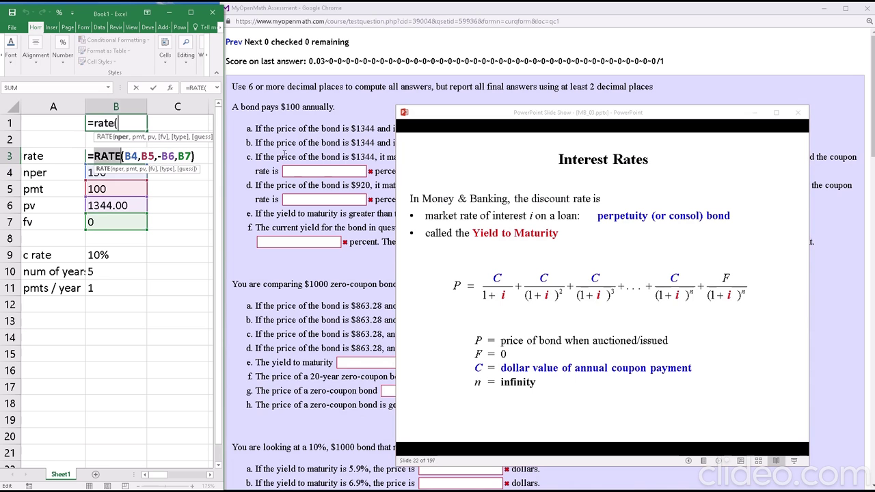
left_click(132, 156)
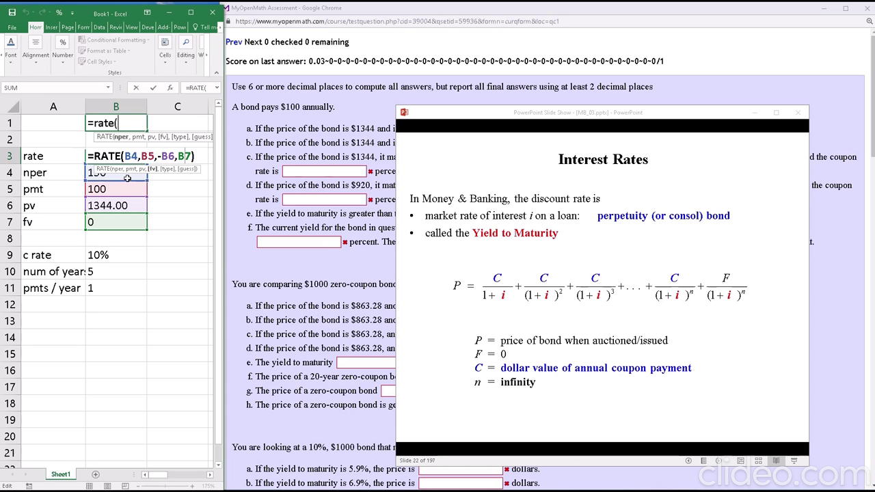
key("Return")
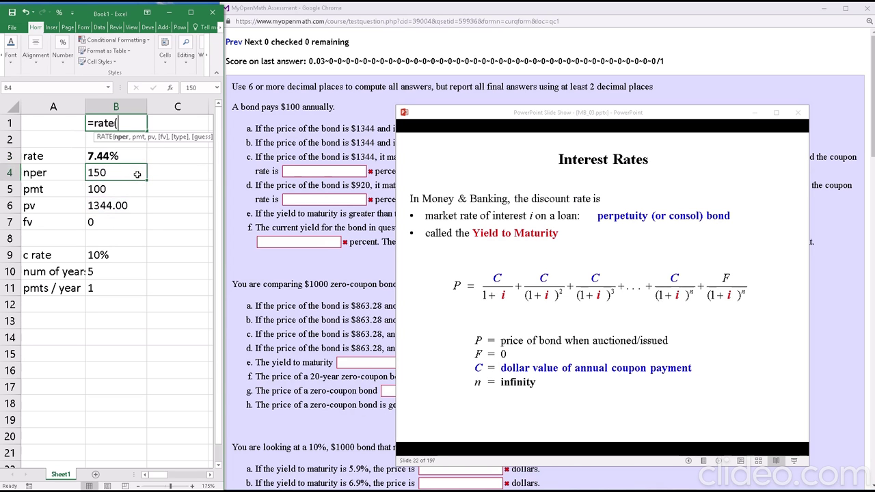
Step: Change nper in B4 to 151 while the rate stays 7.44%
type("151")
key("Return")
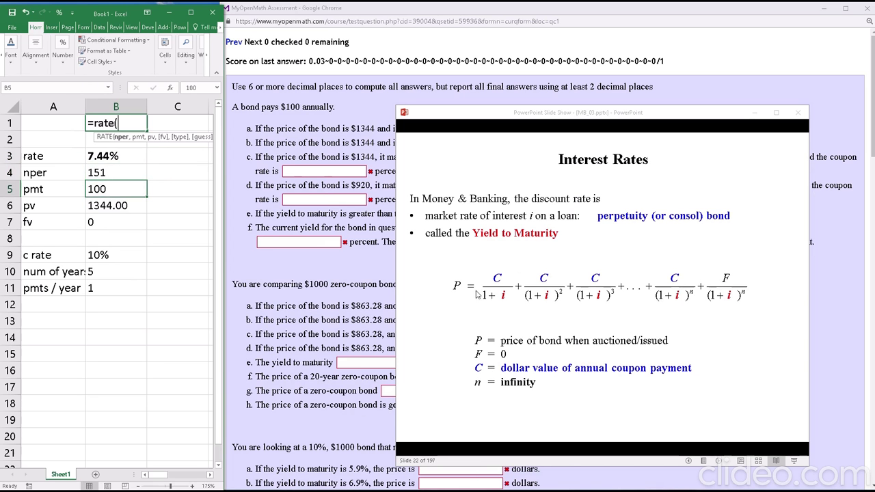
left_click(123, 334)
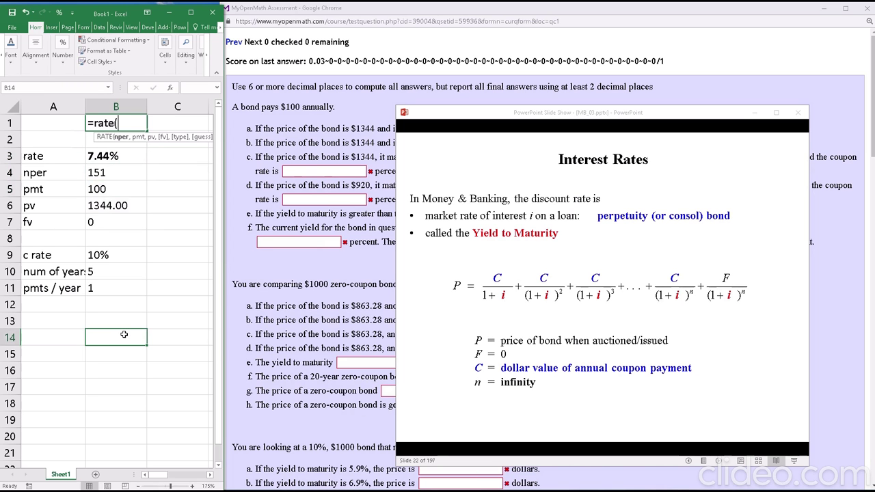
Step: Enter =100/(1.0744)^B4 in B14 to discount the final $100 payment, giving 0.0019676
type("=100")
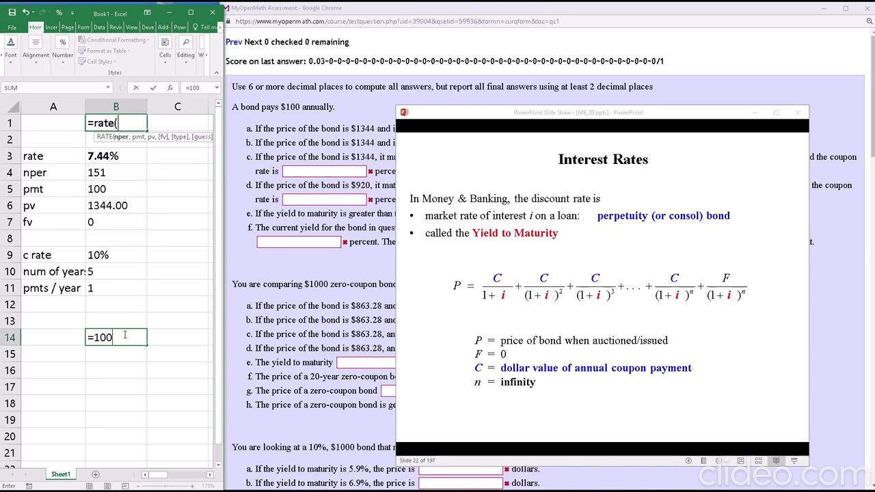
type("/(1.0744")
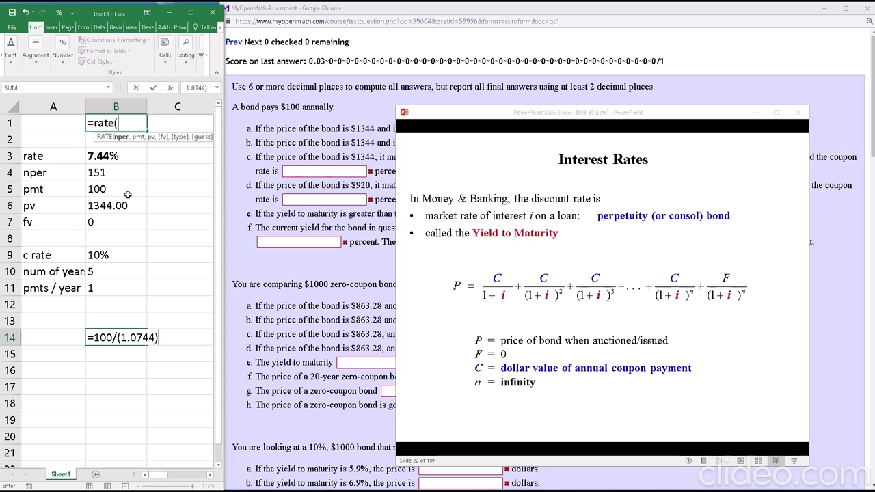
type(")^")
left_click(122, 171)
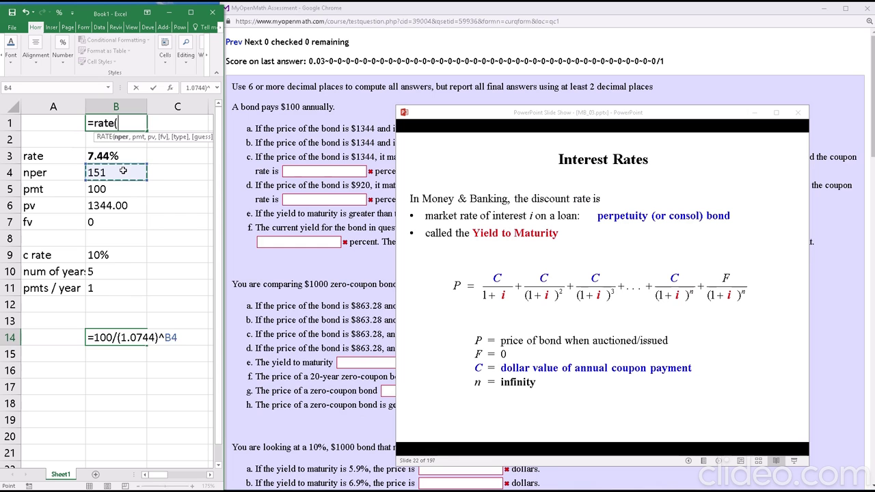
key("Return")
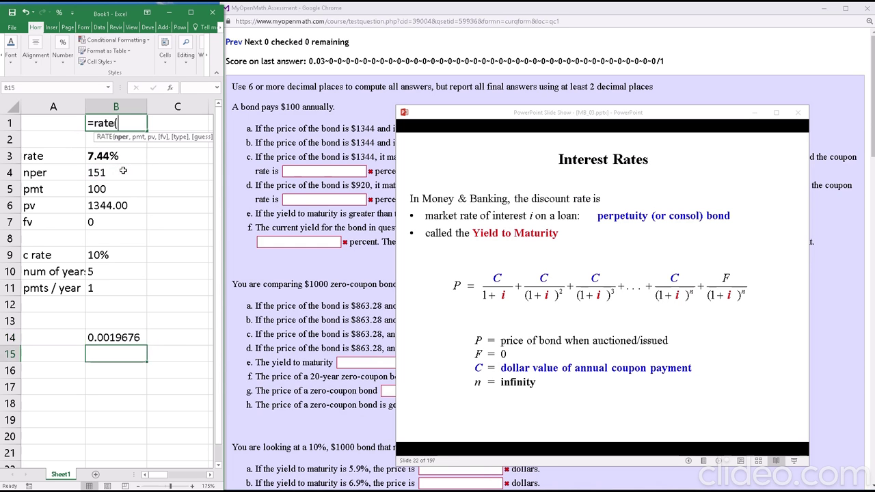
left_click(134, 335)
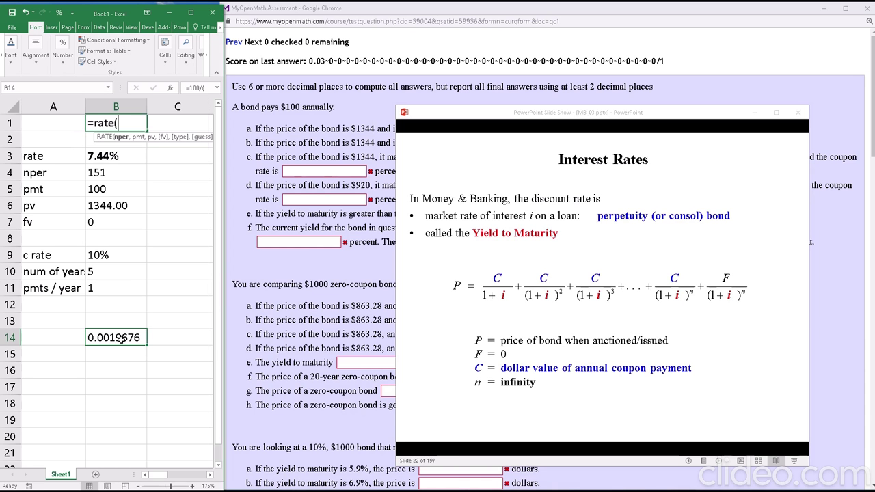
Step: Change nper in B4 to 152, dropping B14 to 0.0018313
left_click(120, 173)
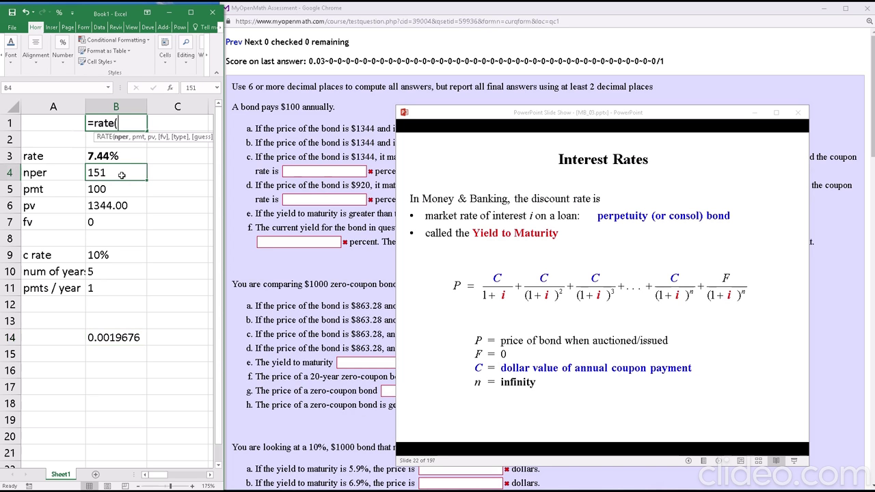
type("152")
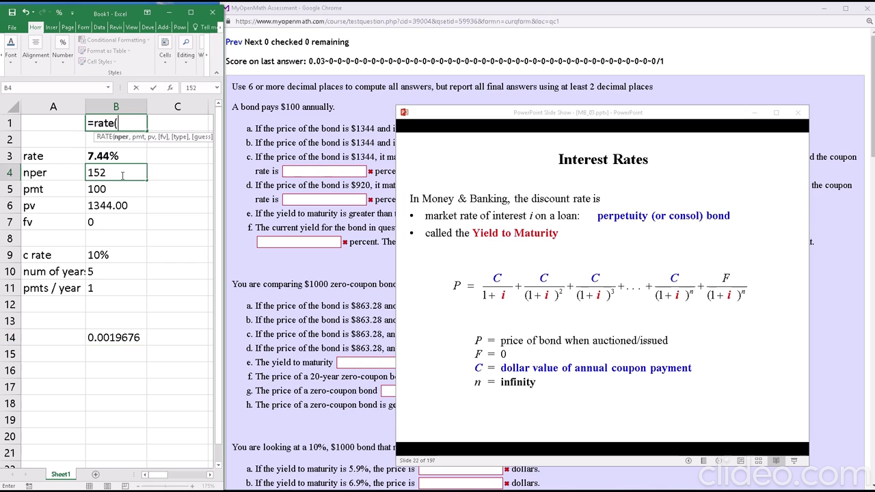
key("Return")
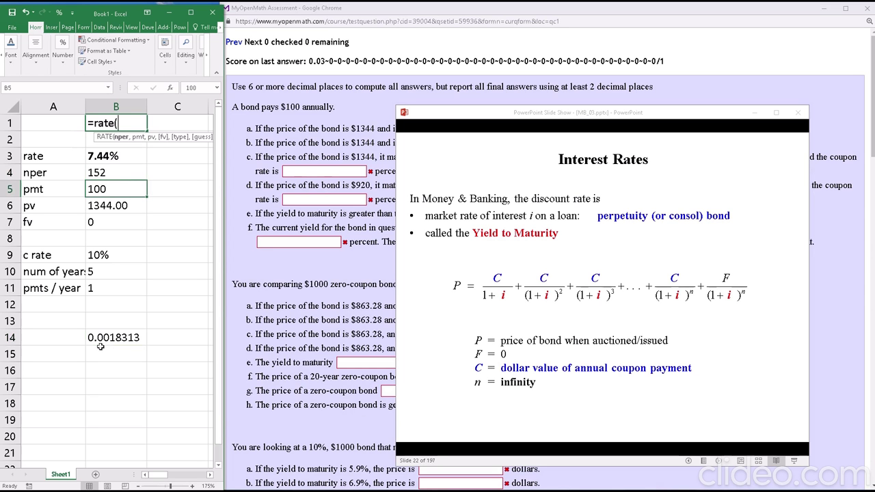
Step: Start a formula in C3 and advance the slides to the current-yield formula
left_click(123, 156)
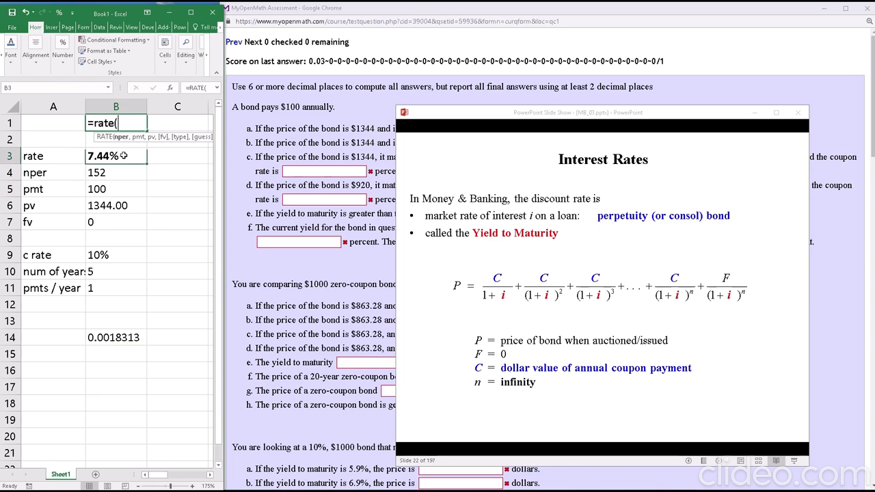
left_click(169, 159)
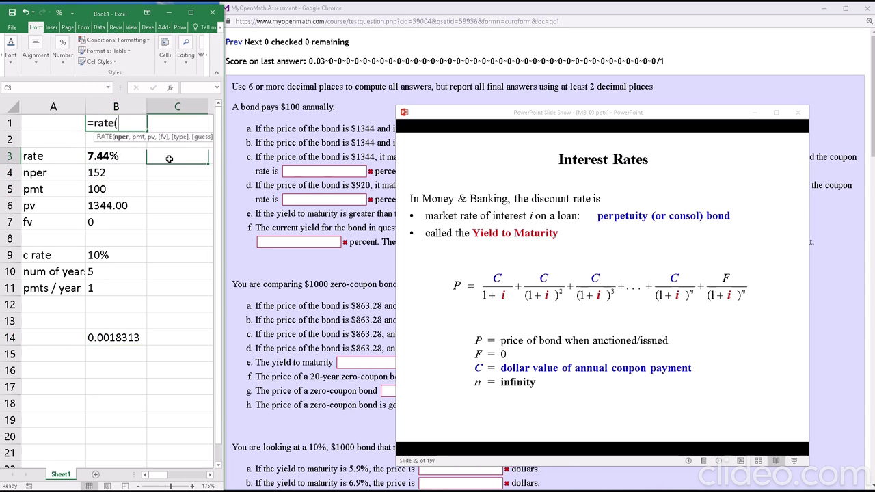
type("=")
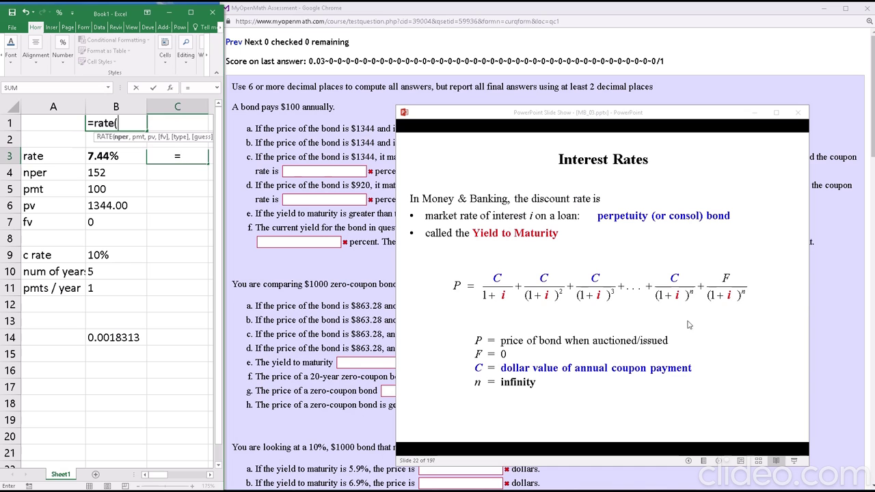
left_click(528, 291)
left_click(528, 290)
left_click(528, 290)
key("Right")
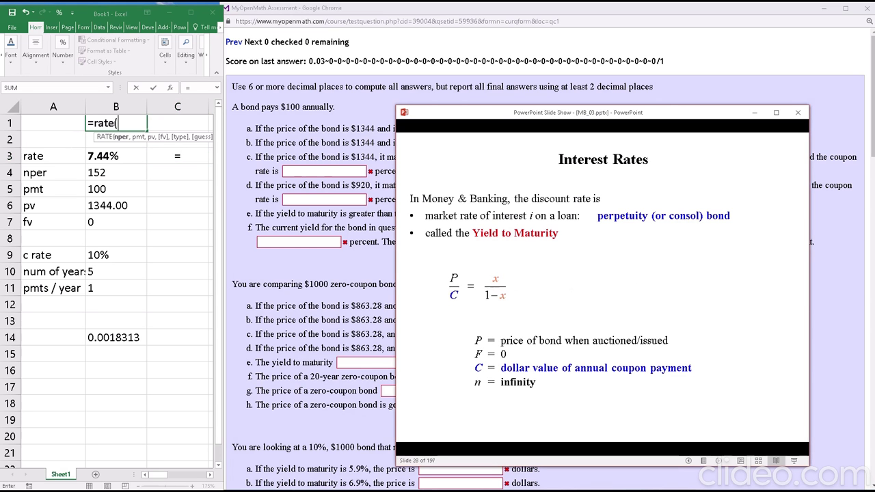
key("Right")
key("Right")
key("Right")
key("Right")
left_click(179, 157)
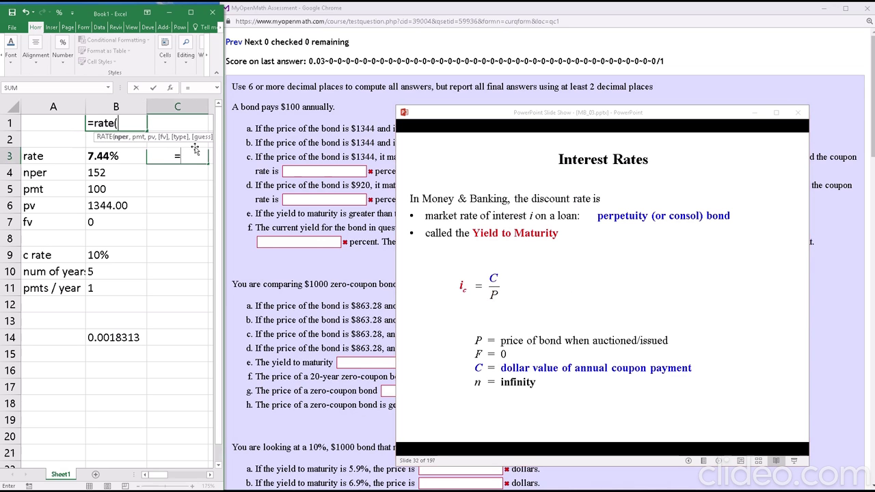
Step: Enter the current yield =B5/B6 in C3, showing 7.44%
type("=")
key("Left")
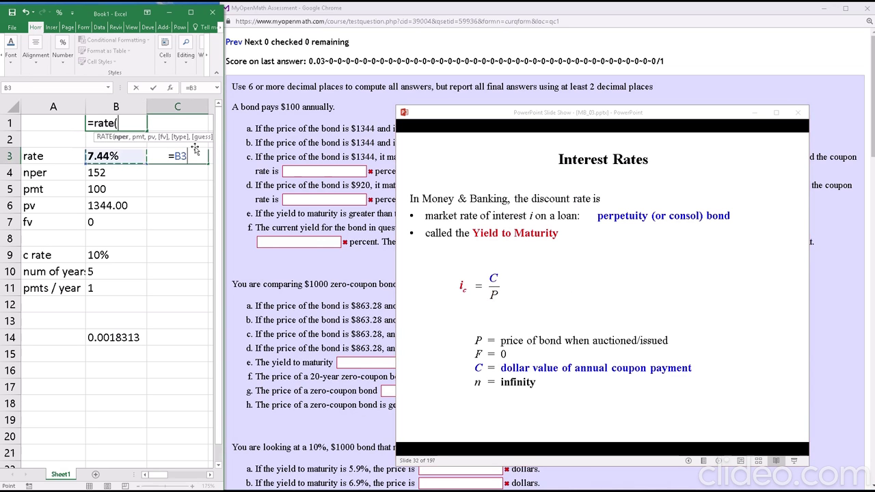
key("Down")
key("Down")
type("/")
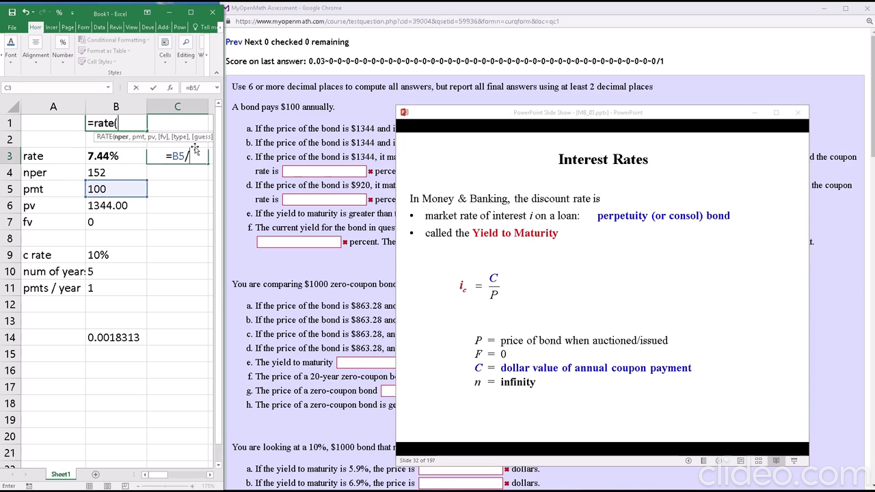
key("Left")
key("Down")
key("Down")
key("Down")
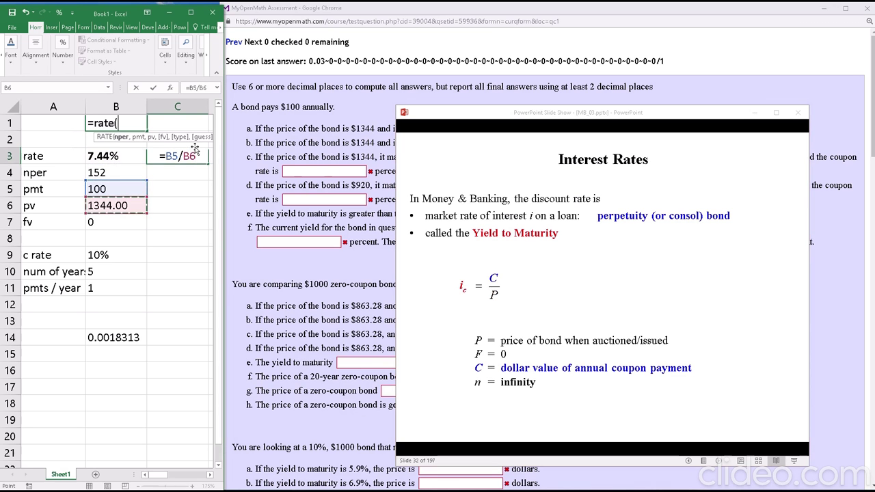
key("ctrl+Return")
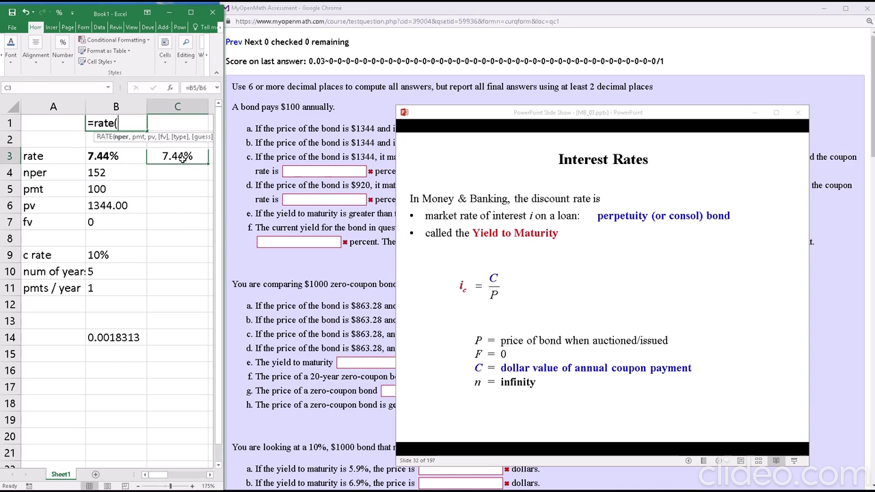
Step: Review the RATE formula in B3 and the =B5/B6 formula in C3
double_click(137, 155)
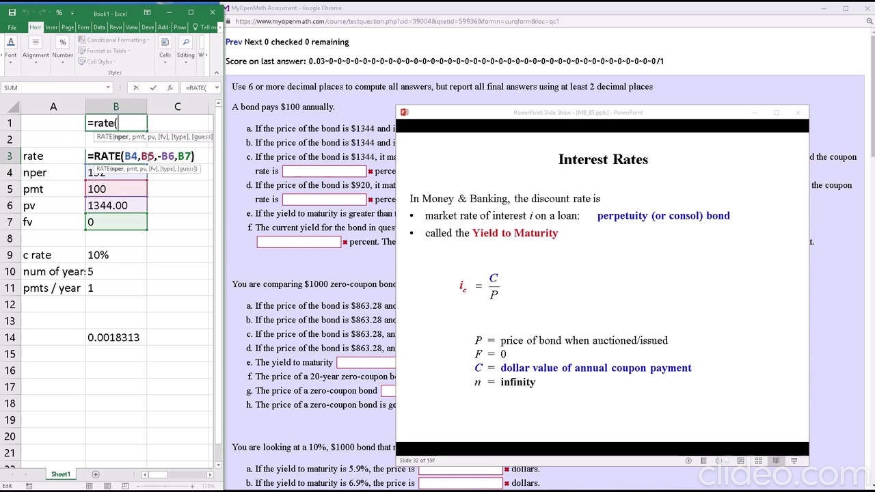
key("Return")
double_click(176, 156)
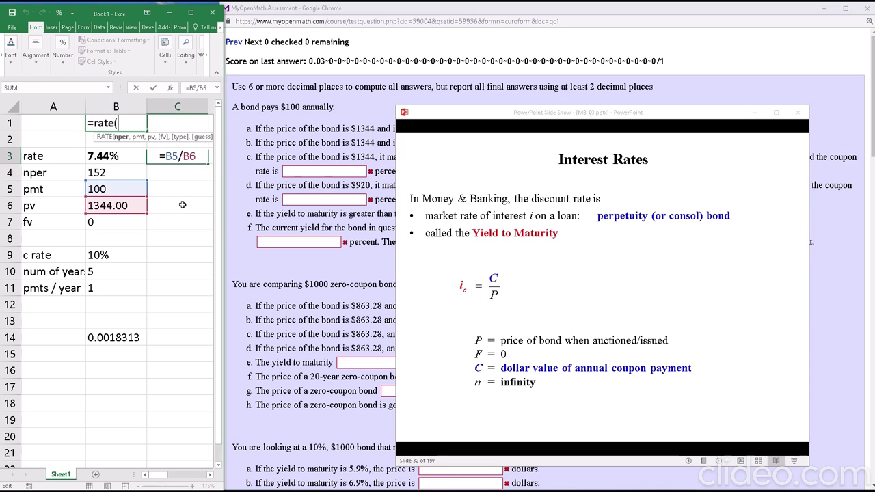
key("Return")
left_click(123, 157)
left_click(126, 174)
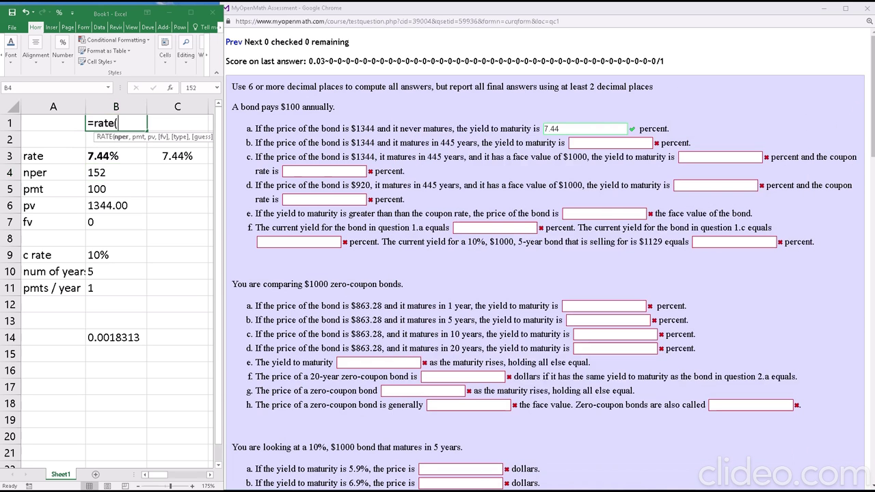
Step: Close the slide show and note question b's 445-year maturity
left_click(754, 112)
left_click_drag(440, 142, 454, 142)
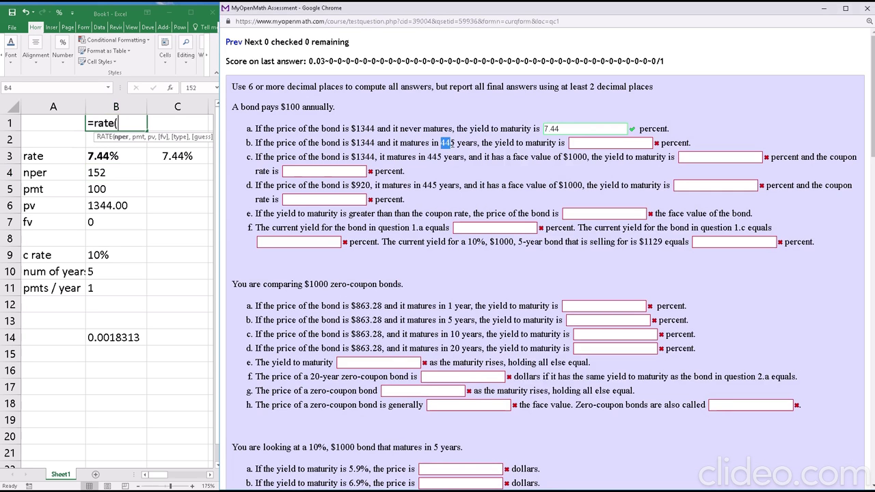
left_click(121, 175)
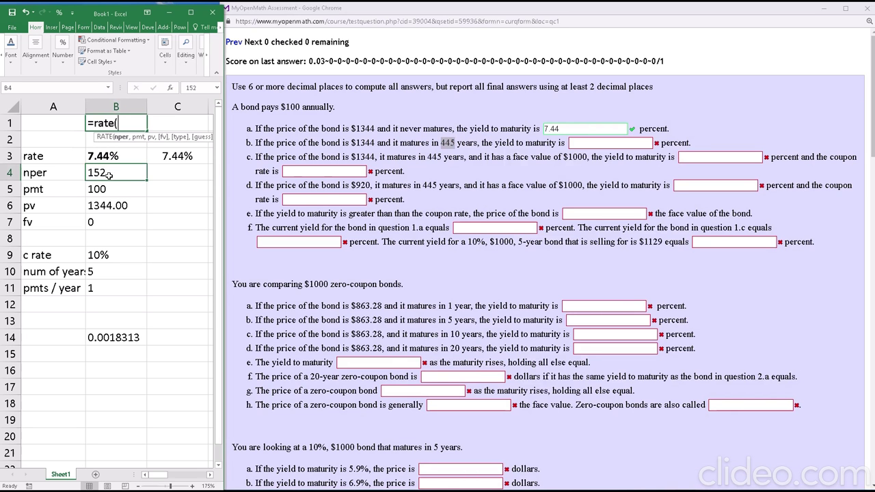
left_click(401, 143)
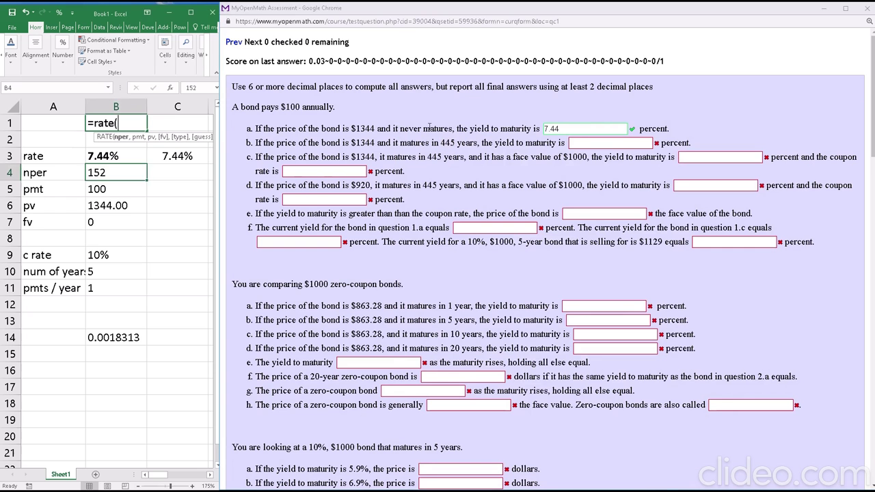
left_click(114, 172)
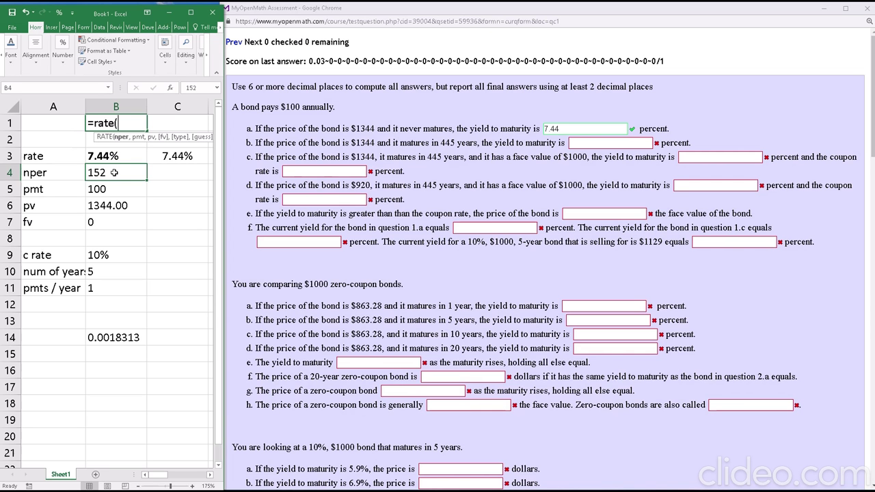
Step: Try nper values 200, 300, 400, 500 and 450 in B4
type("200")
key("Return")
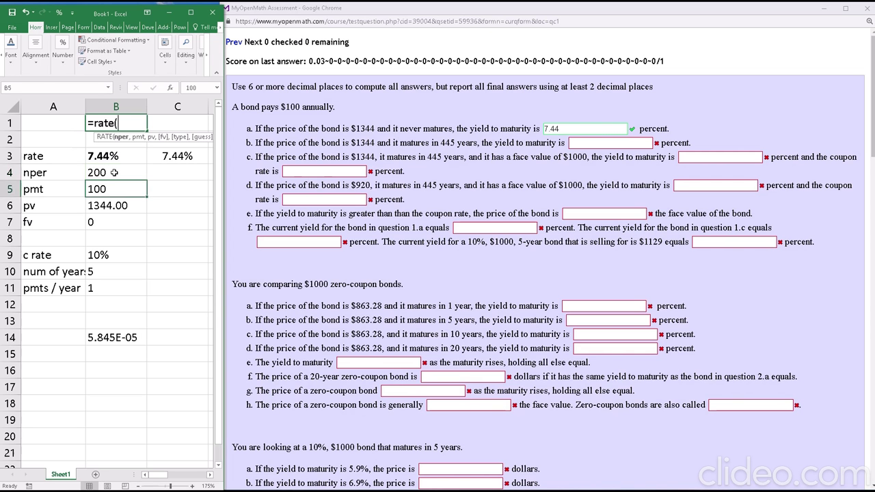
left_click(114, 173)
type("300")
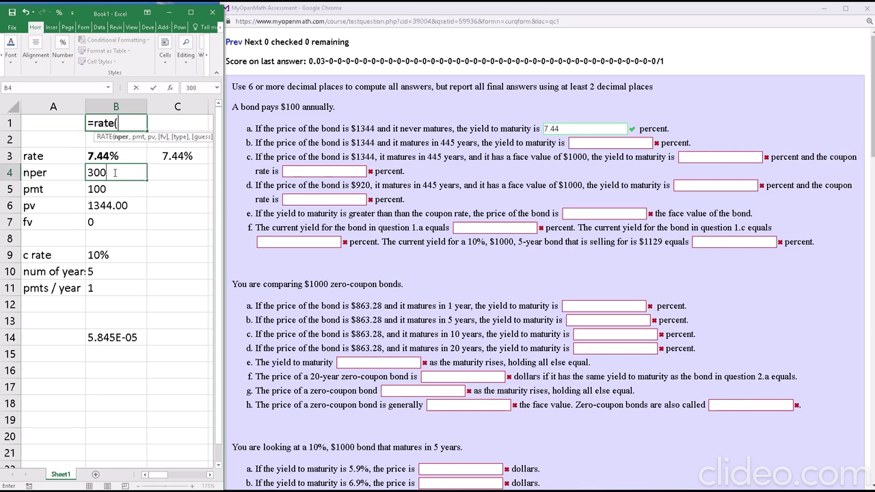
key("Return")
left_click(114, 172)
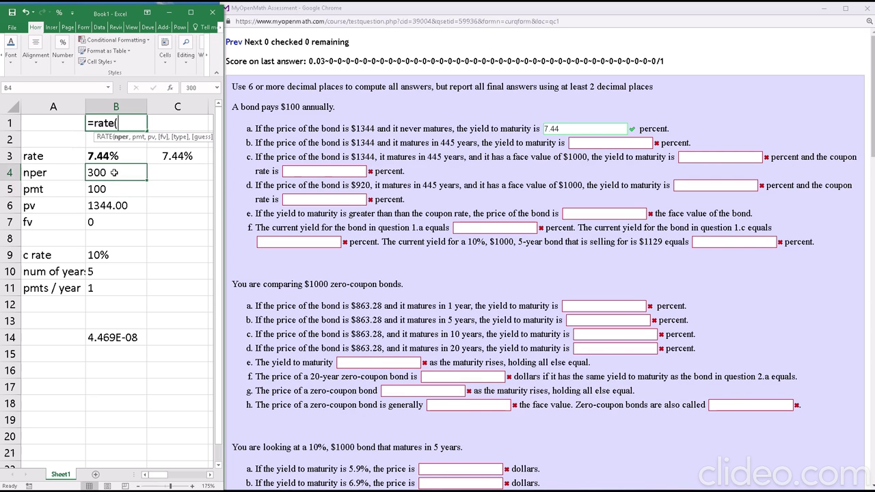
type("400")
key("Return")
left_click(114, 173)
type("500")
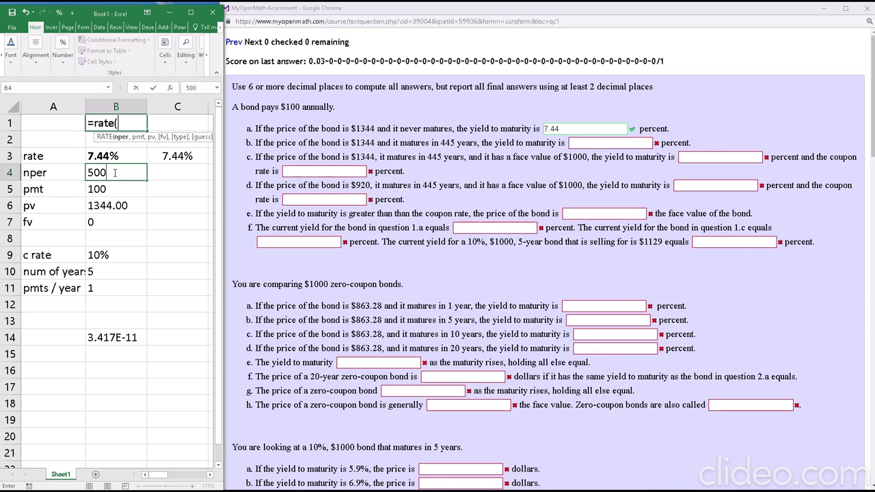
key("Return")
left_click(115, 172)
type("450")
key("Return")
Step: Check the RATE formula in B3 and set nper to 445
key("Up")
key("Up")
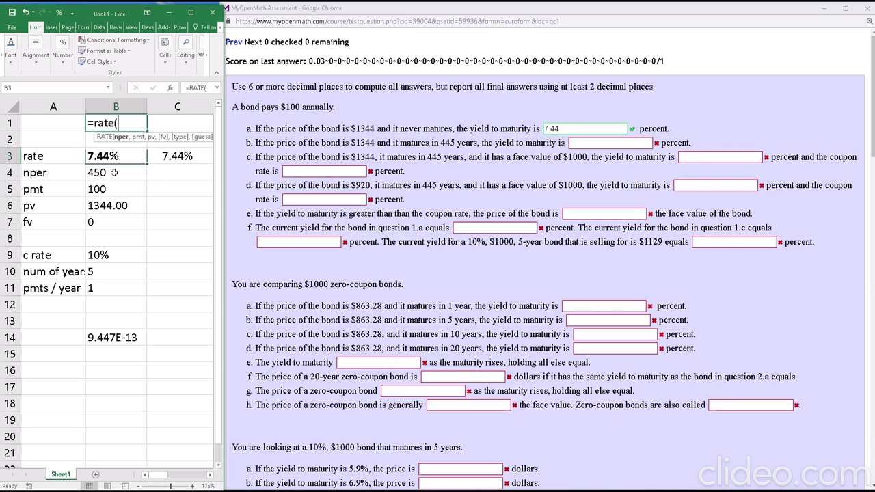
double_click(130, 156)
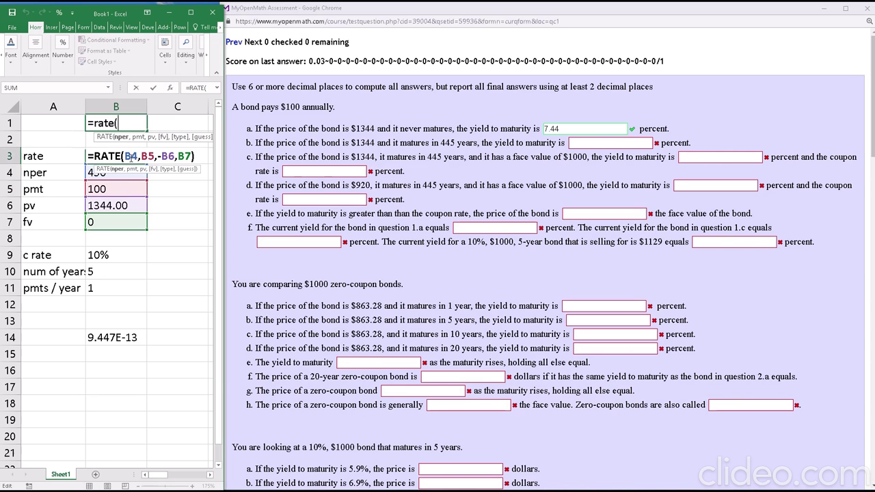
key("Return")
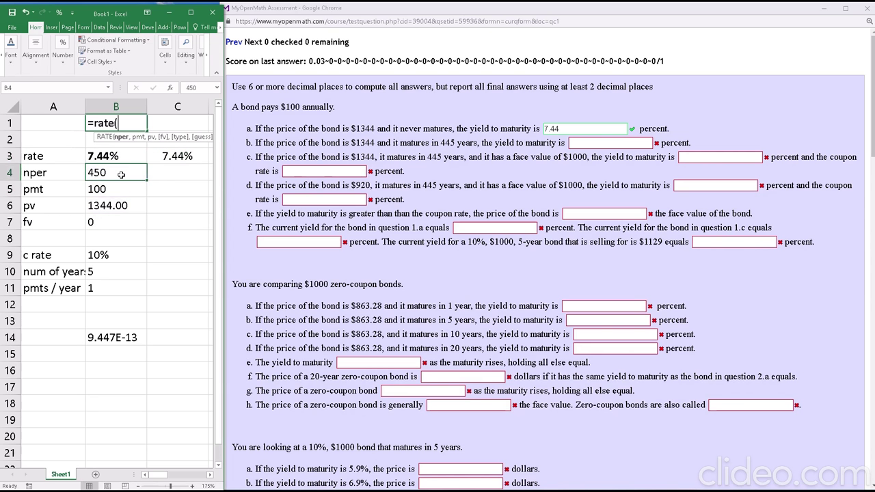
type("445")
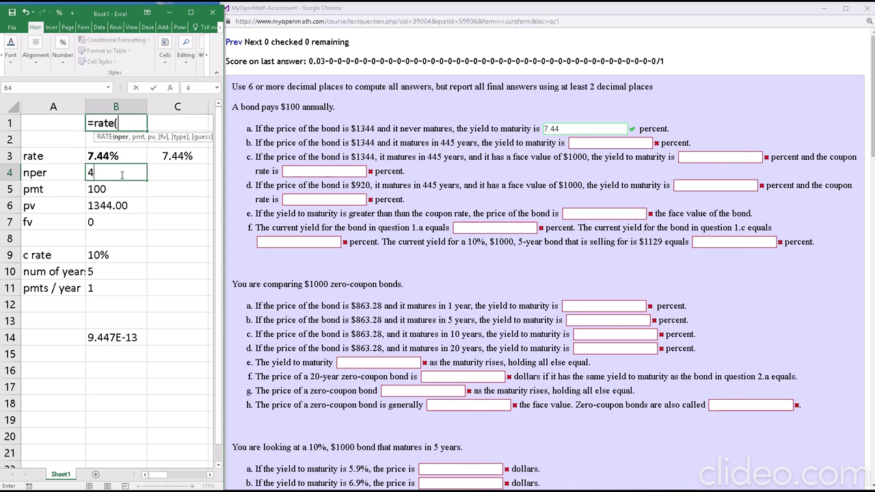
key("Return")
left_click(121, 175)
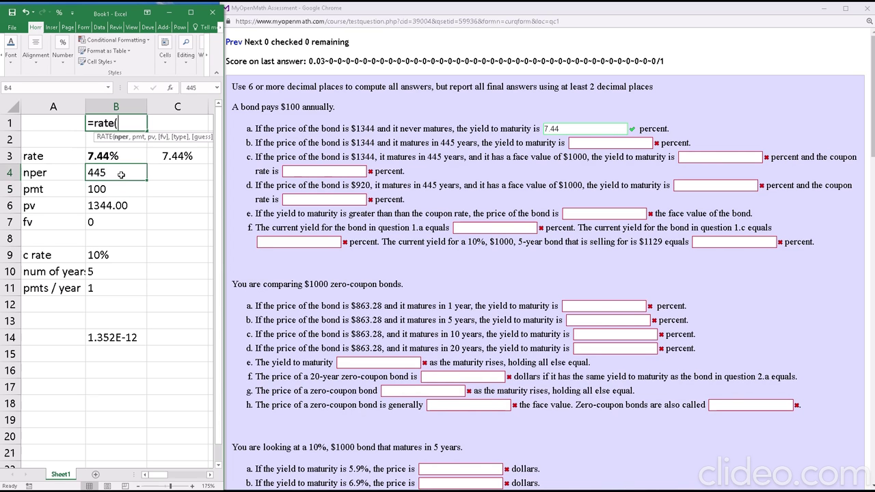
Step: Inspect the B7 reference inside the RATE formula in B3
left_click(123, 152)
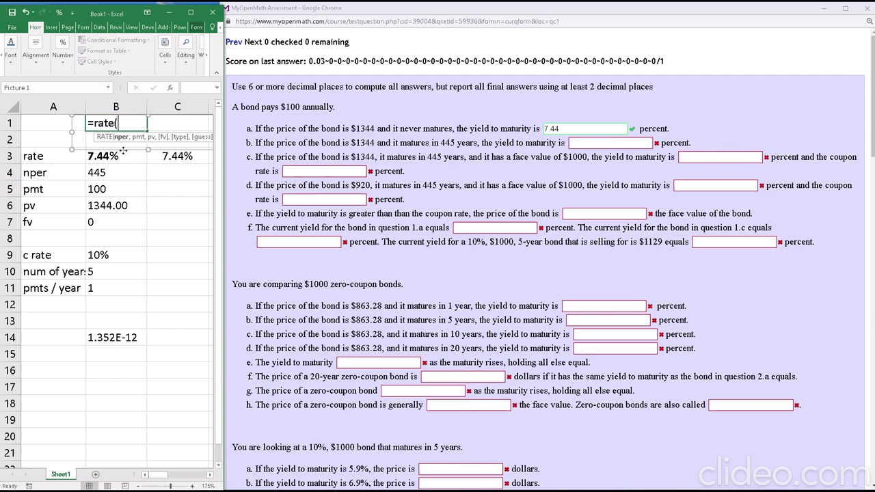
double_click(123, 153)
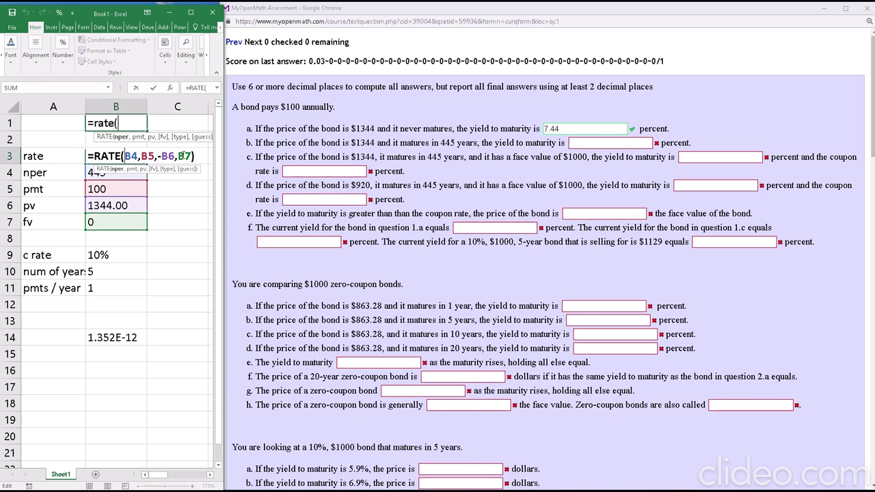
left_click_drag(192, 156, 178, 156)
key("Return")
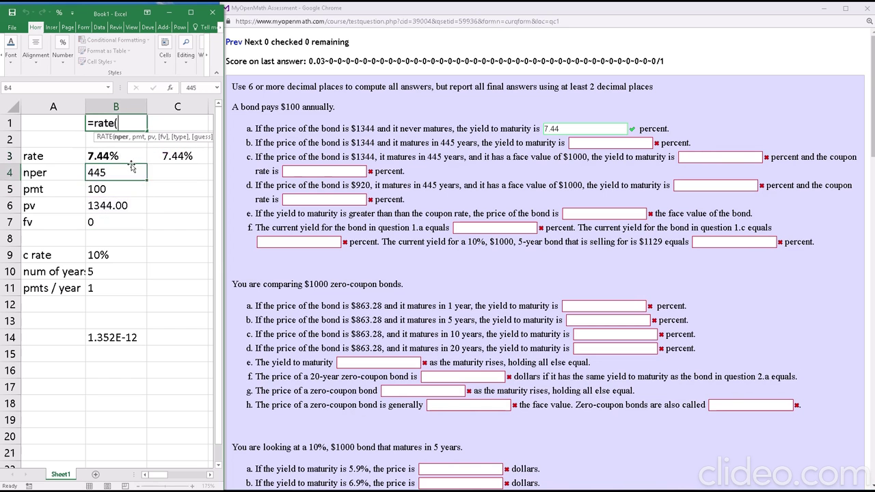
Step: Test nper 1000 and 2000 in B4, then settle back on 445
left_click(117, 156)
left_click(118, 172)
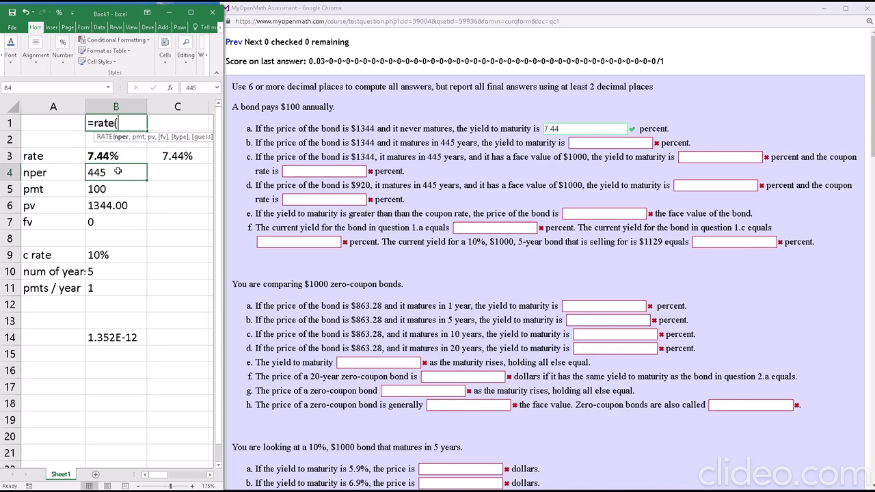
type("1000")
key("ctrl+Return")
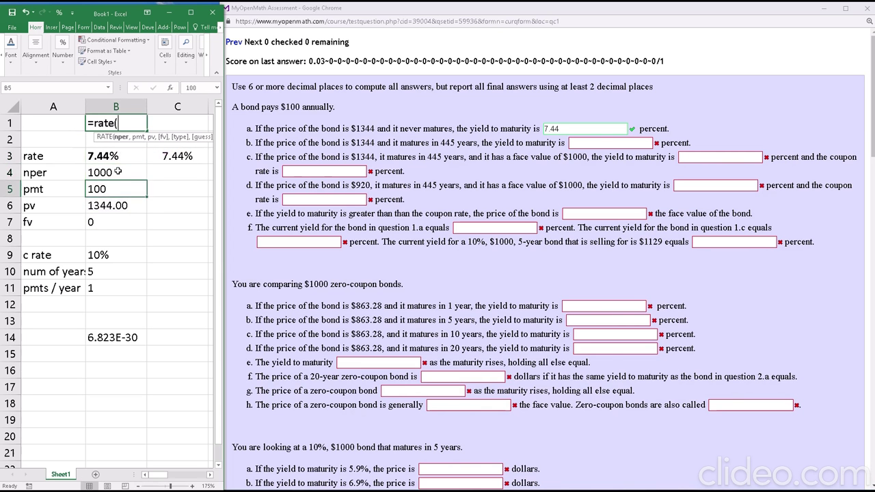
type("2000")
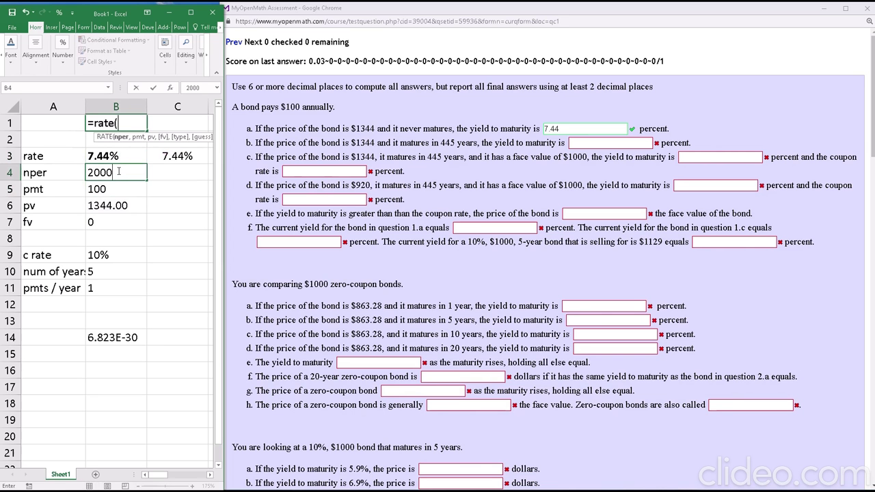
key("ctrl+Return")
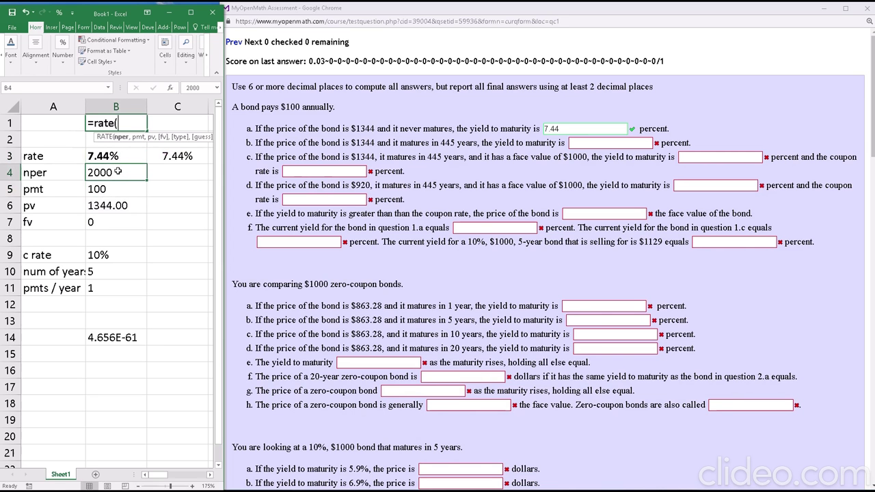
type("445")
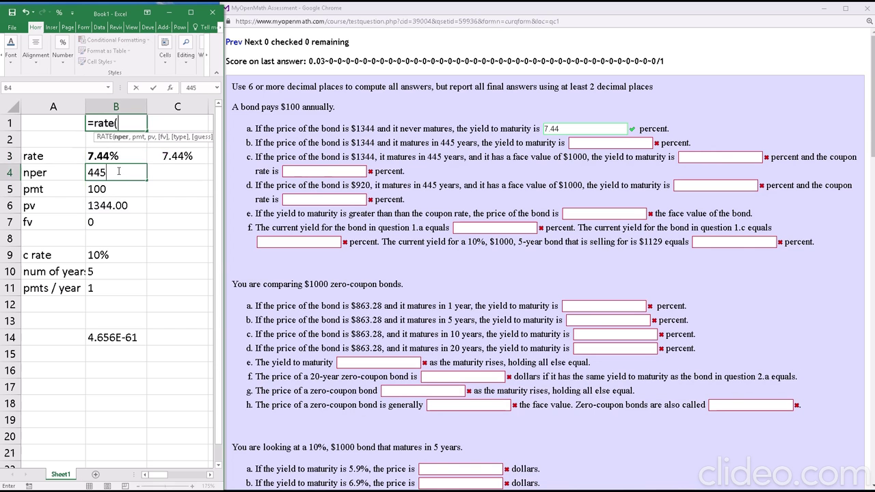
key("Return")
key("Up")
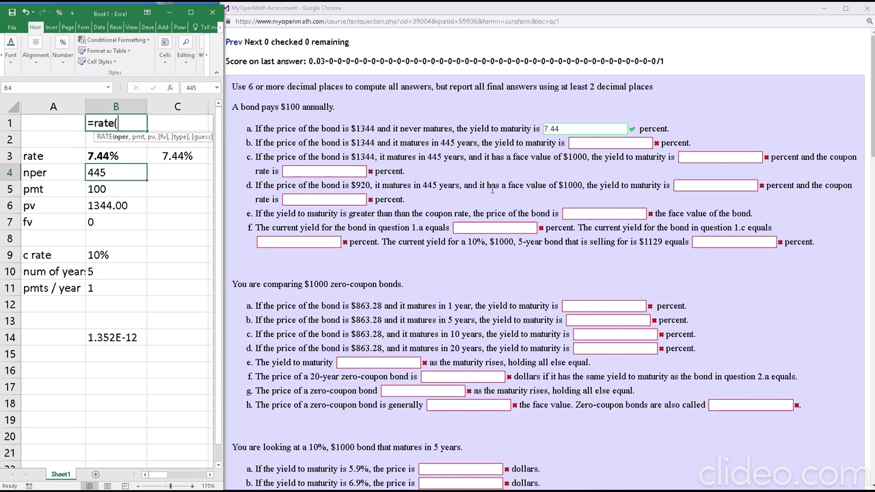
Step: Submit 7.44 as question b's yield to maturity in MyOpenMath
left_click(586, 142)
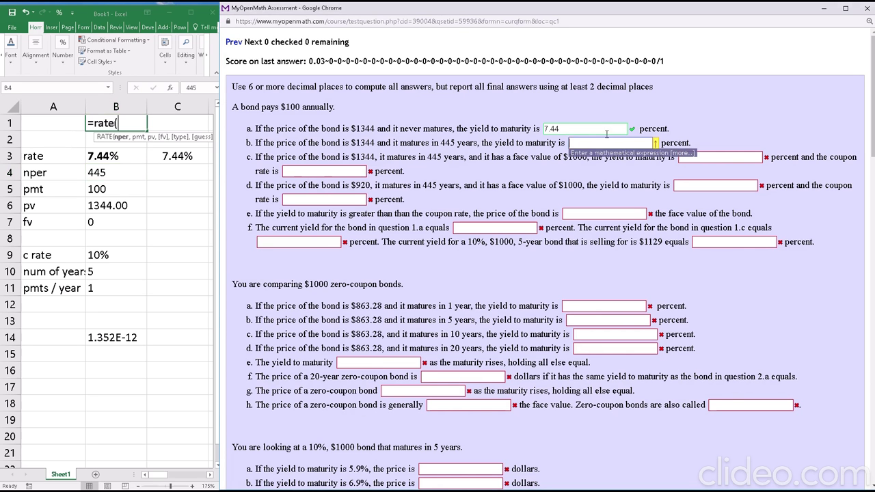
type("7.44")
key("Return")
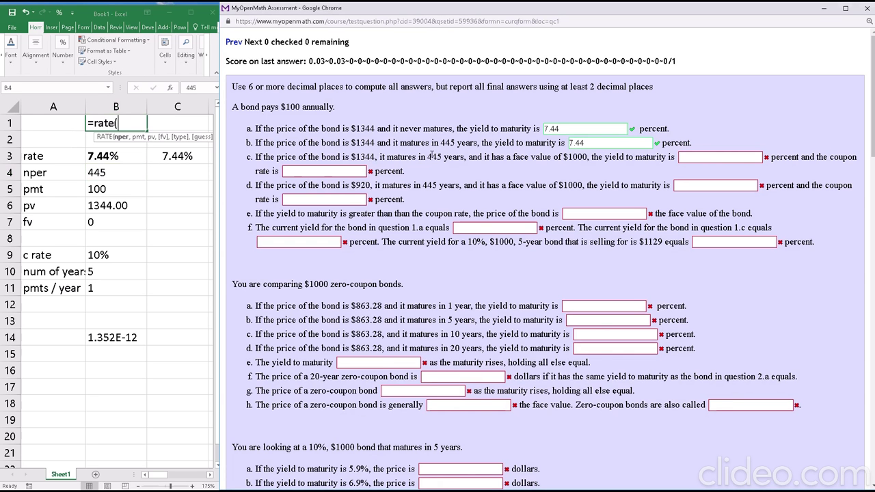
left_click_drag(428, 157, 443, 157)
Step: Set the face value in B7 back to 1000
left_click(116, 222)
type("1000")
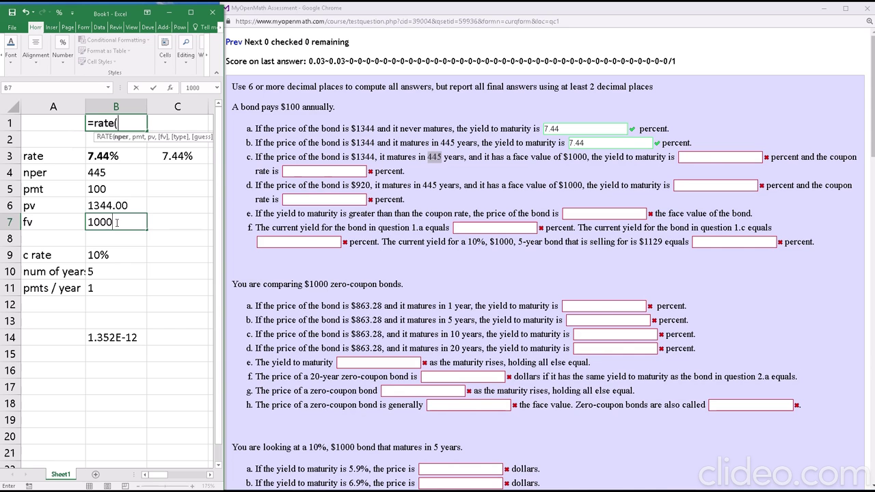
key("Return")
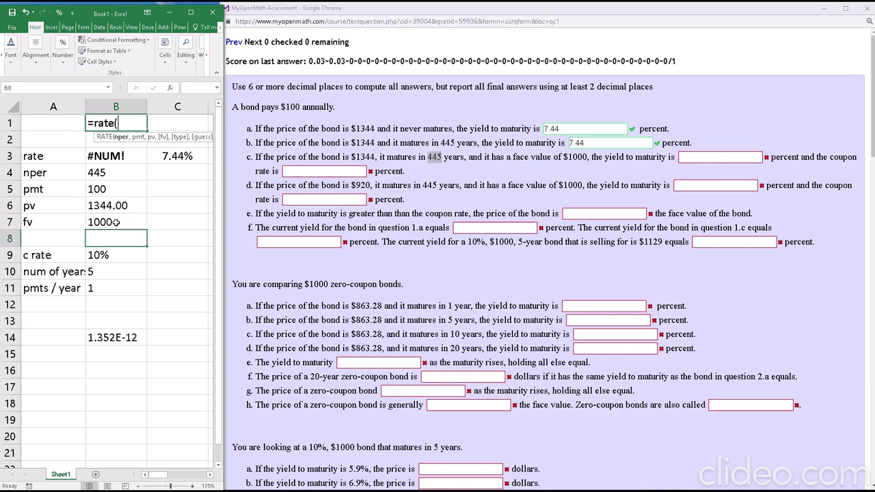
key("Up")
key("Up")
key("Up")
key("Up")
key("Up")
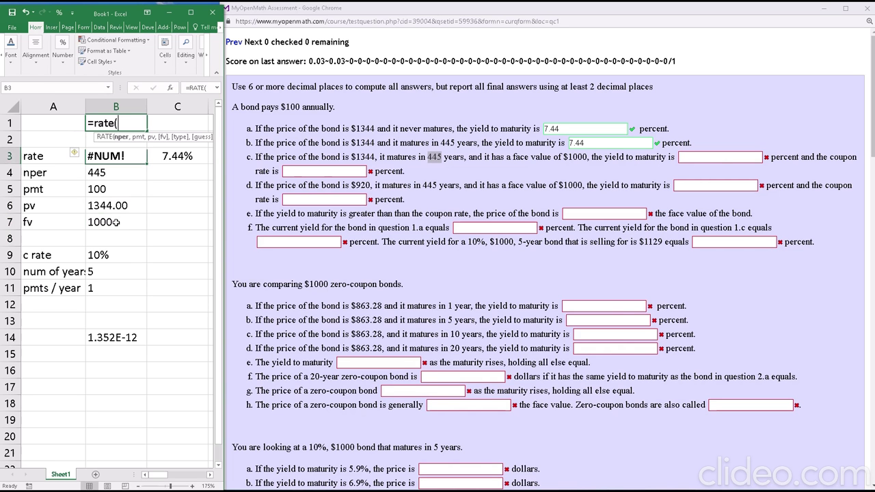
key("Down")
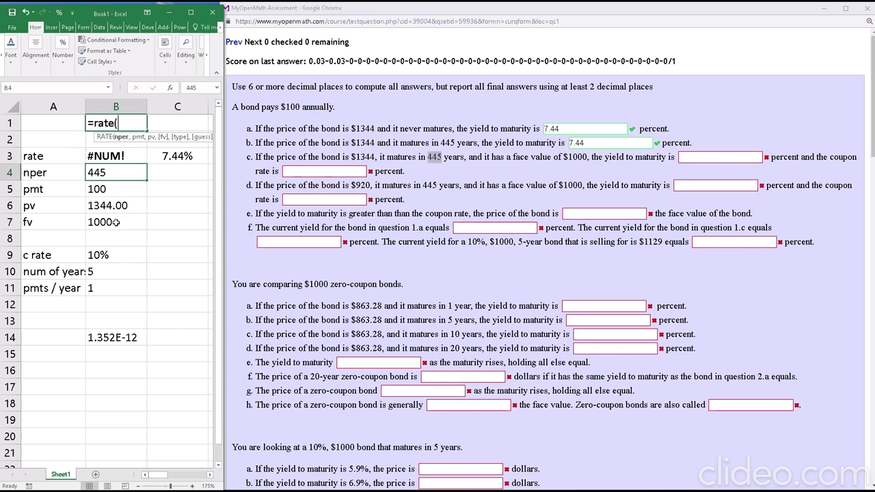
Step: Try nper values 300, 250 and 270 in B4
type("300")
key("Return")
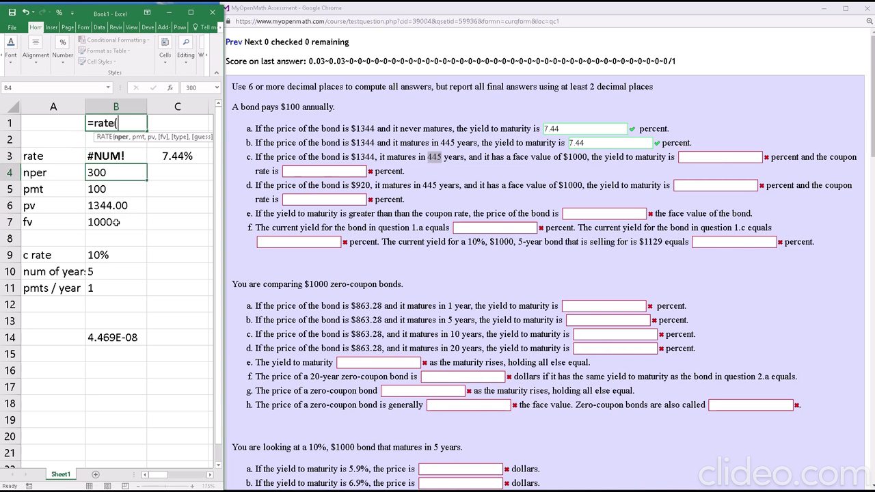
key("Up")
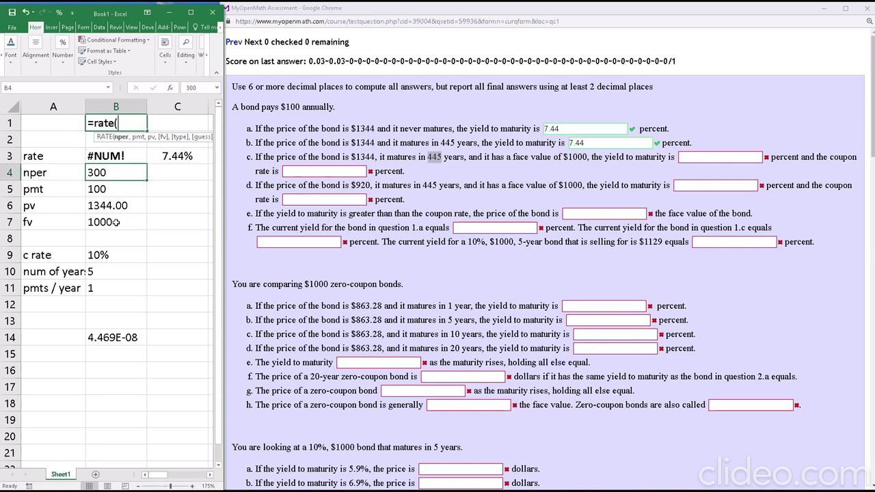
type("250")
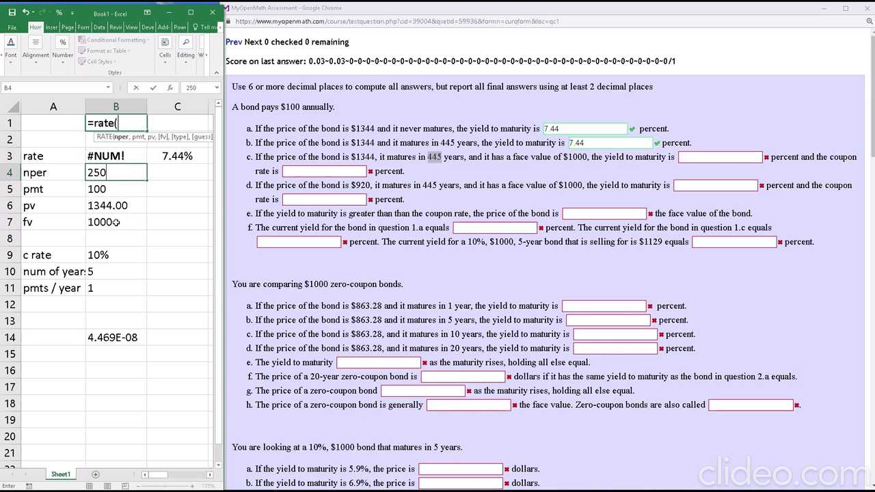
key("Return")
key("Up")
type("270")
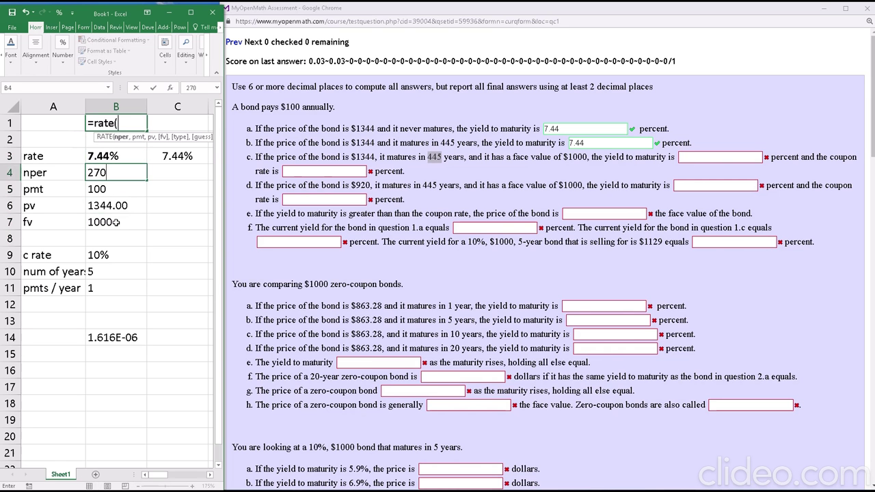
key("Return")
key("Up")
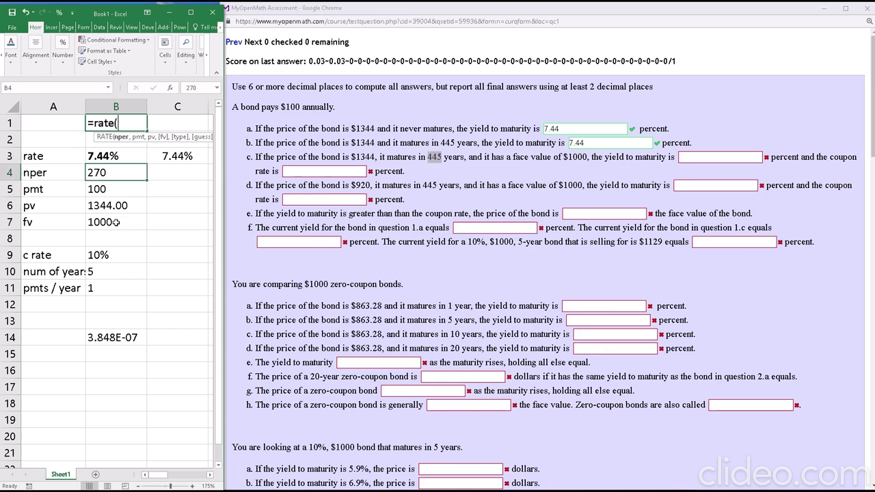
Step: Narrow nper to 280, 279, then 278 so B3 reads 7.44%
type("780")
key("BackSpace")
key("BackSpace")
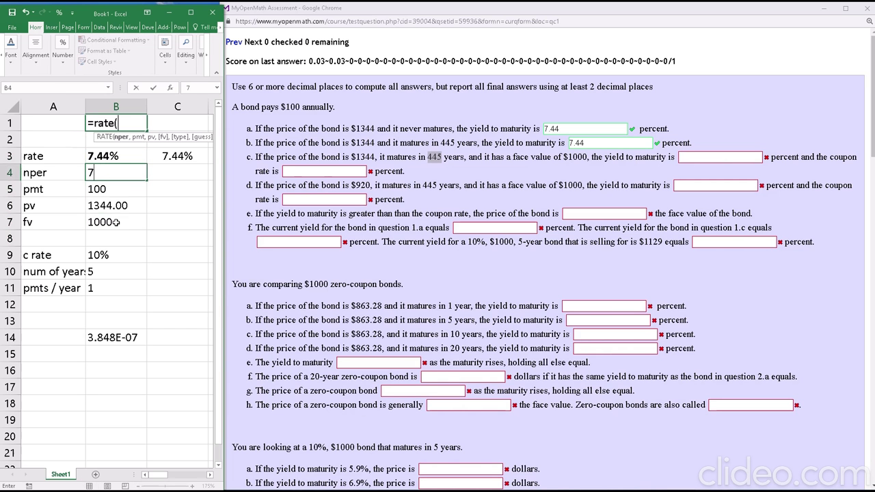
key("BackSpace")
type("280")
key("Return")
key("Up")
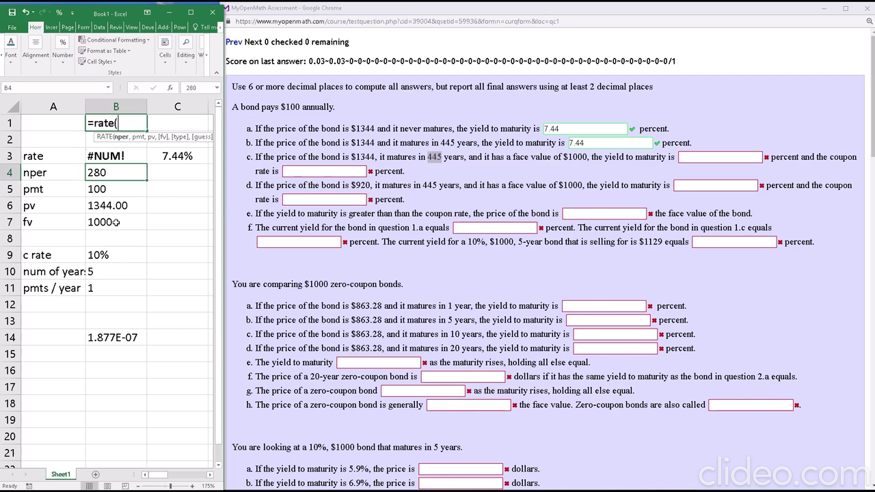
type("279")
key("Return")
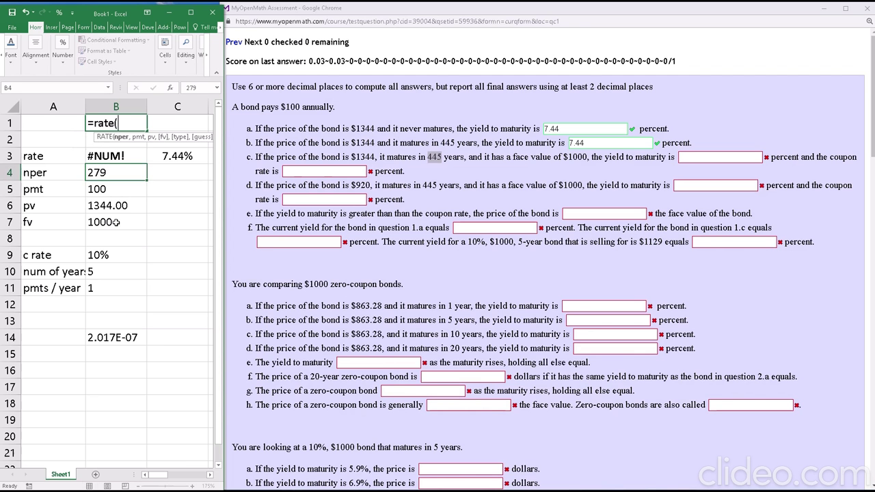
key("Up")
type("278")
key("Return")
key("Up")
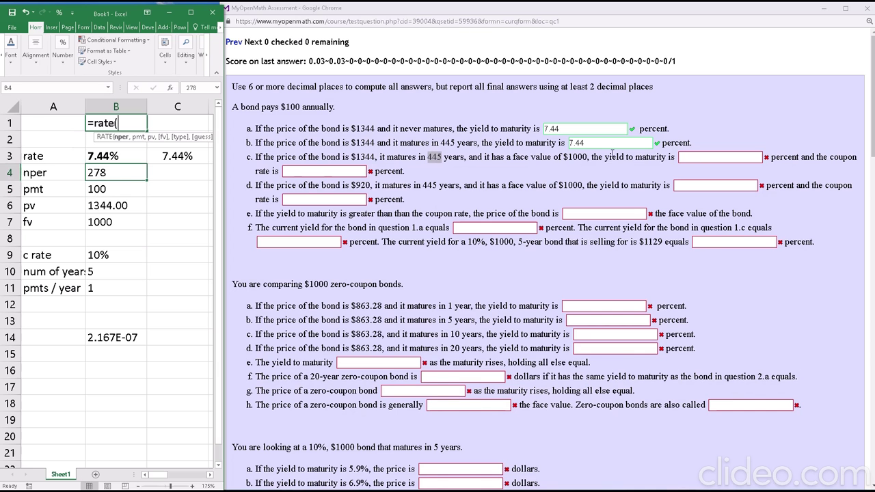
Step: Submit 7.44 as question c's yield to maturity
left_click(698, 158)
type("7.44")
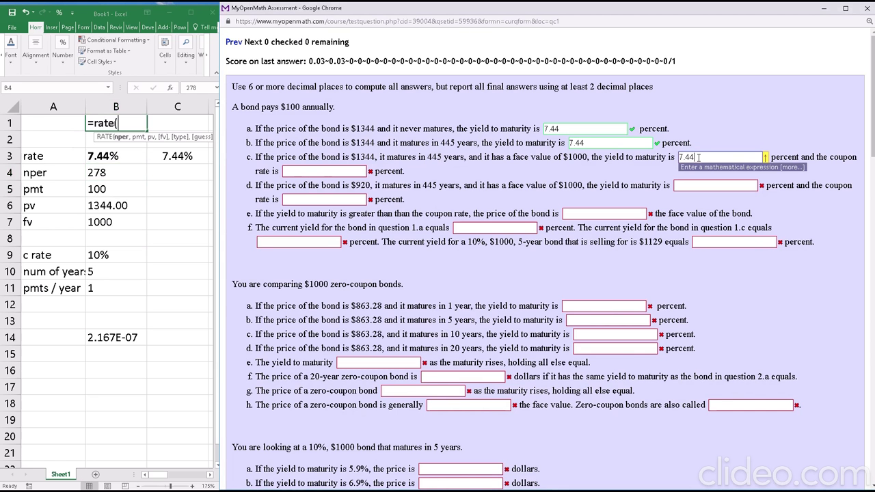
key("Return")
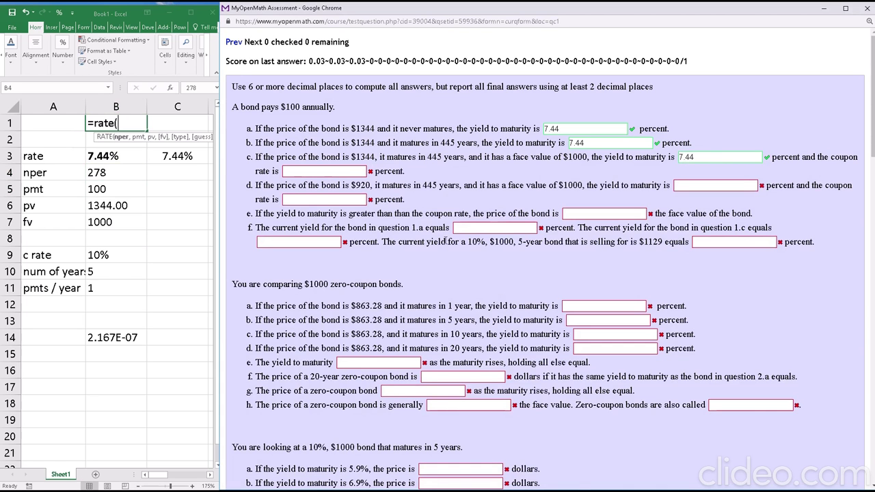
left_click_drag(568, 157, 585, 158)
Step: Submit 10 as question c's coupon rate, from the $100 payment on $1000 face value
left_click_drag(286, 108, 301, 108)
left_click_drag(357, 129, 373, 129)
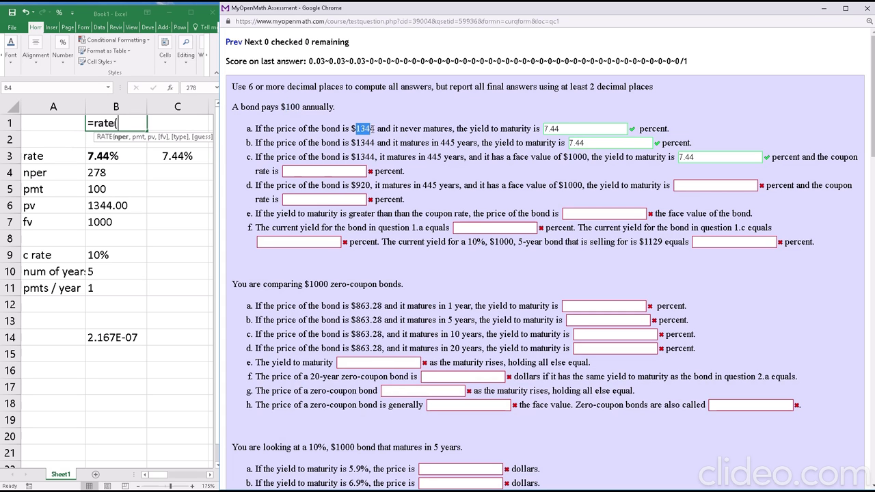
left_click(567, 129)
key("ctrl+a")
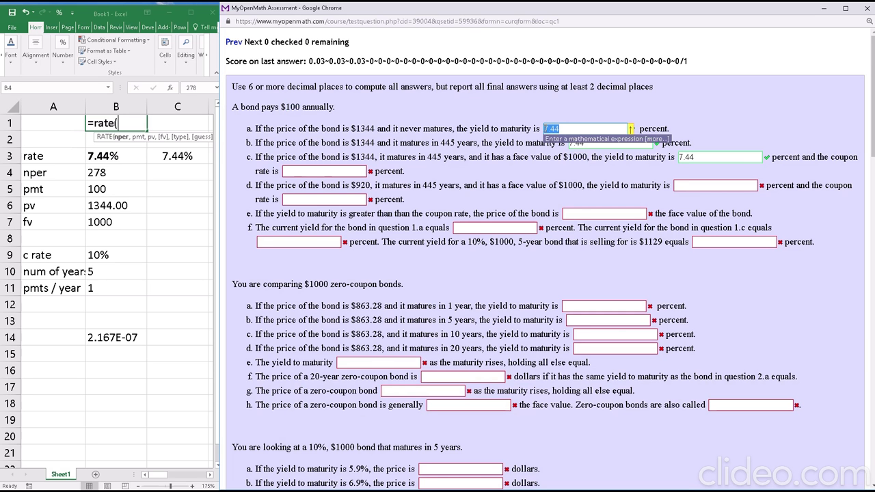
left_click_drag(286, 107, 301, 107)
left_click_drag(567, 156, 588, 158)
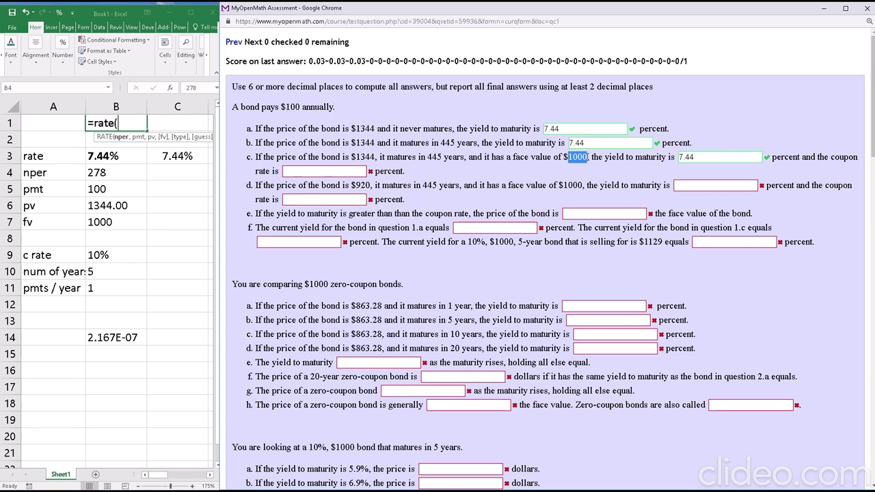
left_click(296, 169)
type("10")
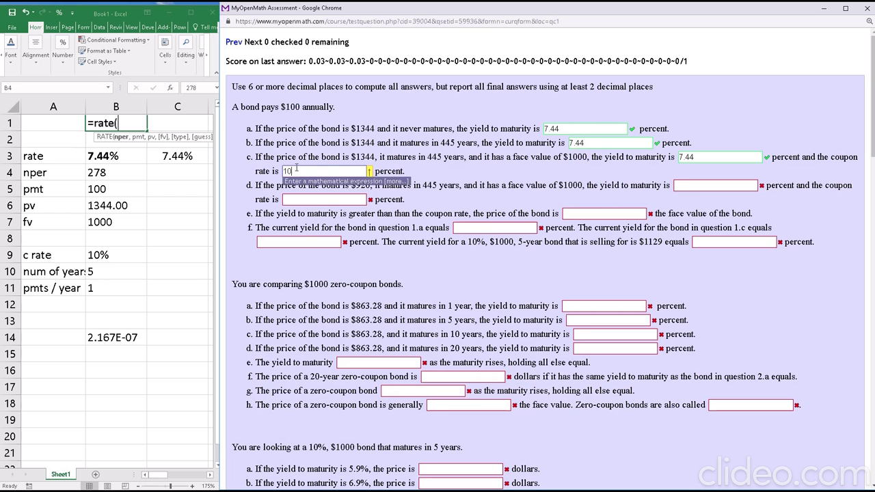
key("Return")
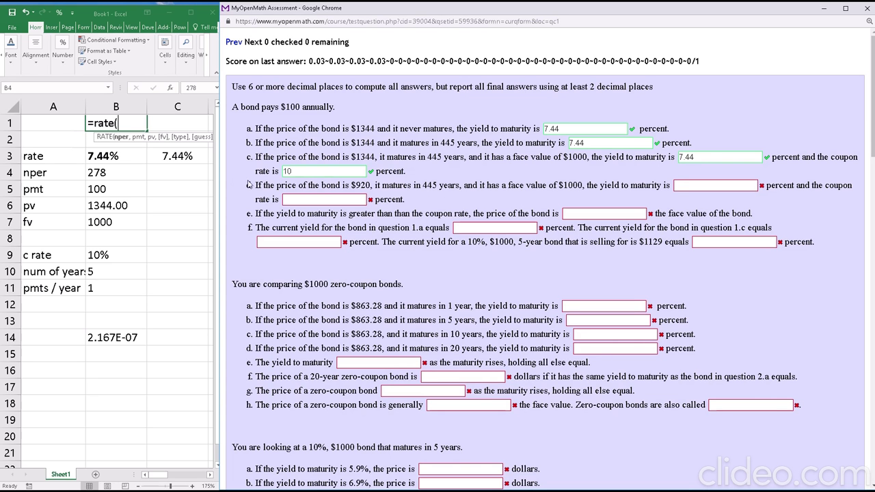
Step: Change the present value from 1344 to 920 and check the RATE result in B3
left_click(109, 203)
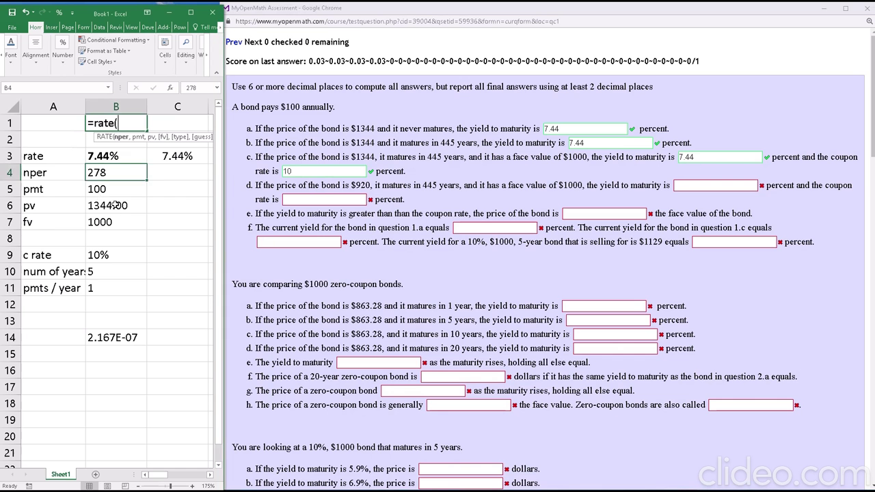
left_click(114, 205)
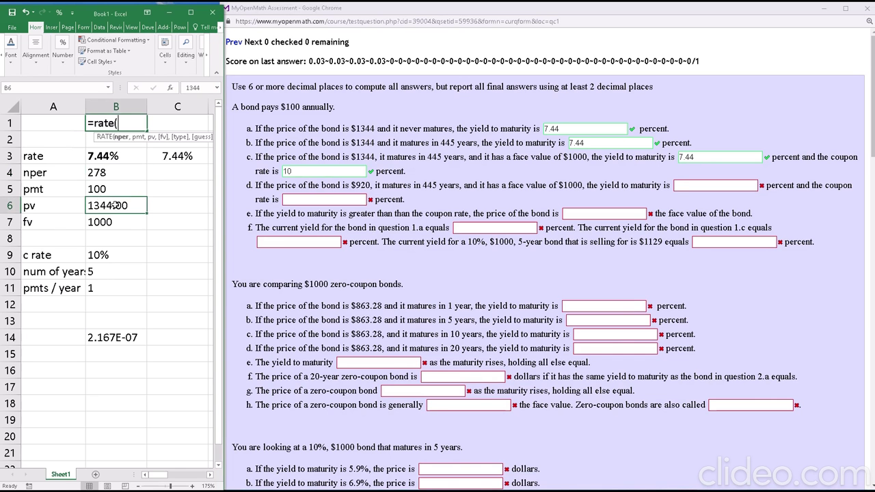
type("920")
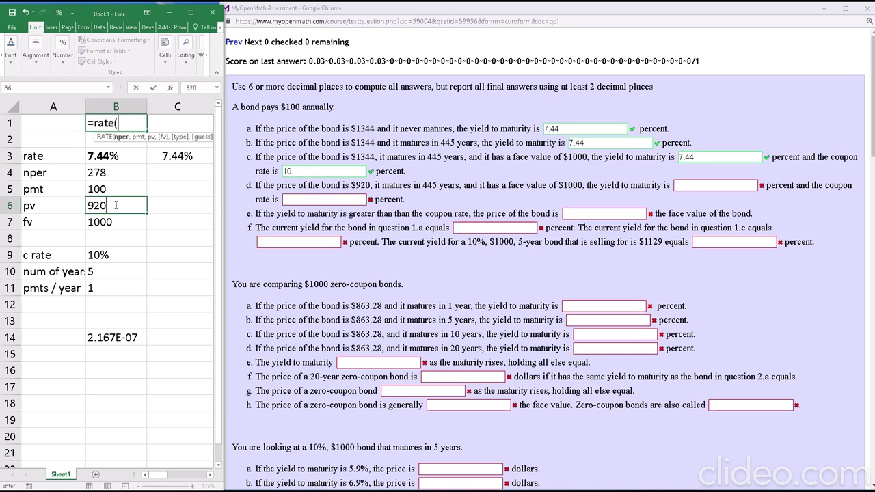
key("Return")
key("Up")
key("Up")
key("Up")
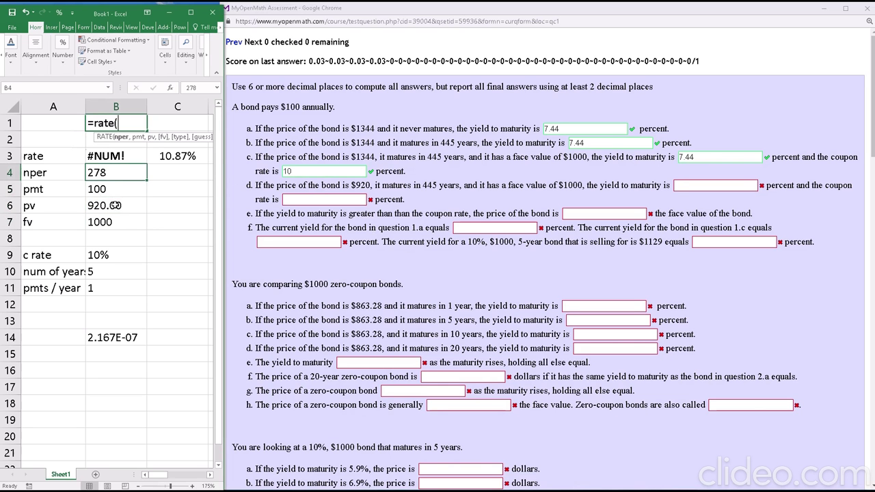
key("Down")
key("Down")
key("Up")
key("Up")
key("Up")
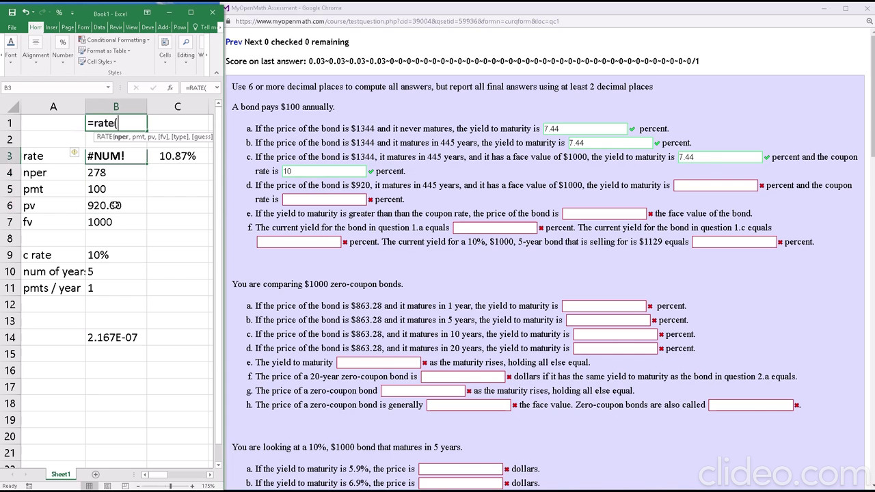
key("Down")
key("Down")
key("Up")
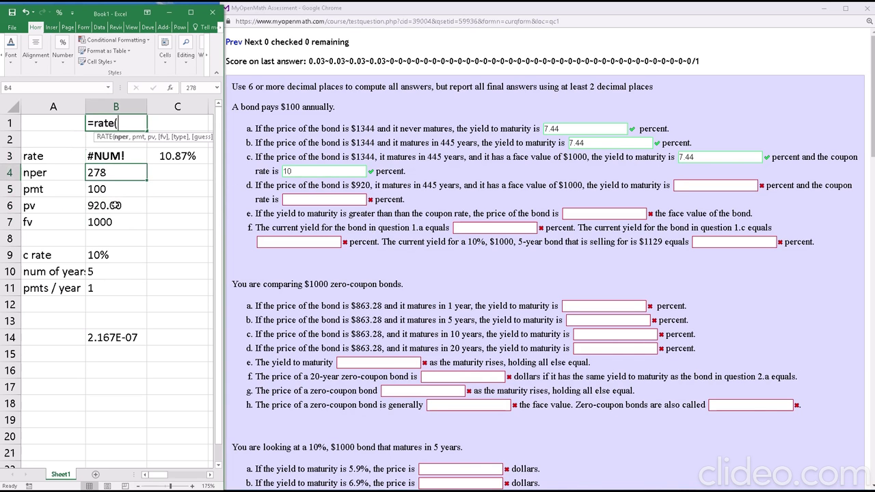
Step: Try nper values 200, 150, 100, 101, 102, 105 and 110 in B4
type("200")
key("Return")
key("Up")
type("150")
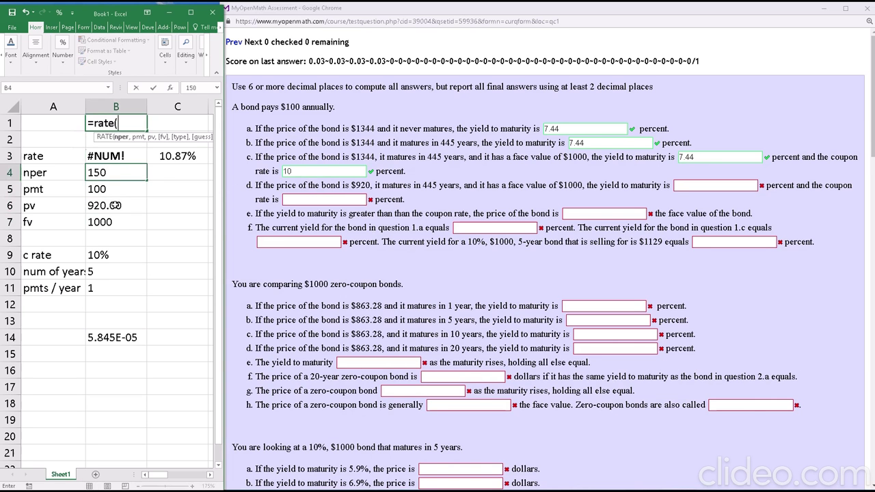
key("Return")
key("Up")
type("100")
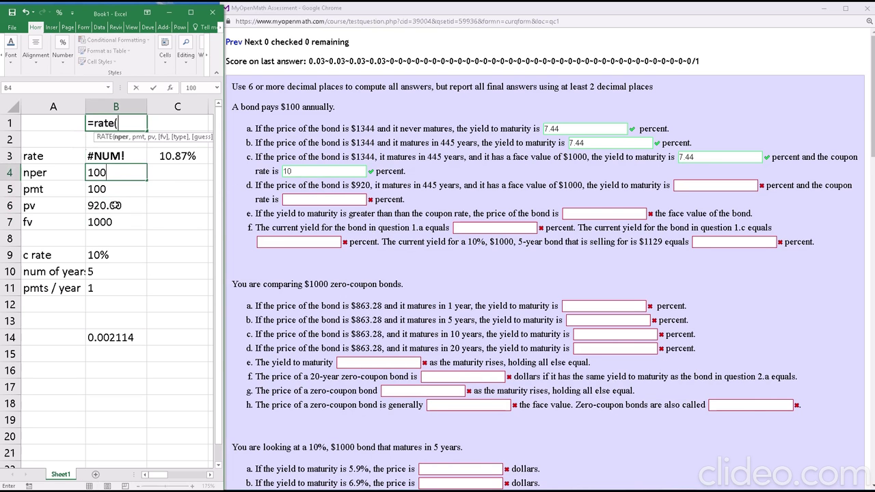
key("Return")
key("Up")
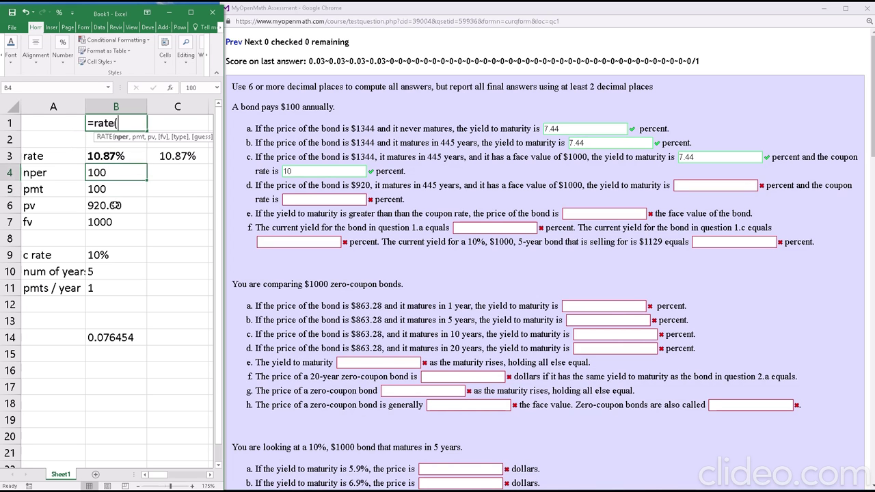
type("101")
key("Return")
key("Up")
type("102")
key("Return")
key("Up")
type("105")
key("Return")
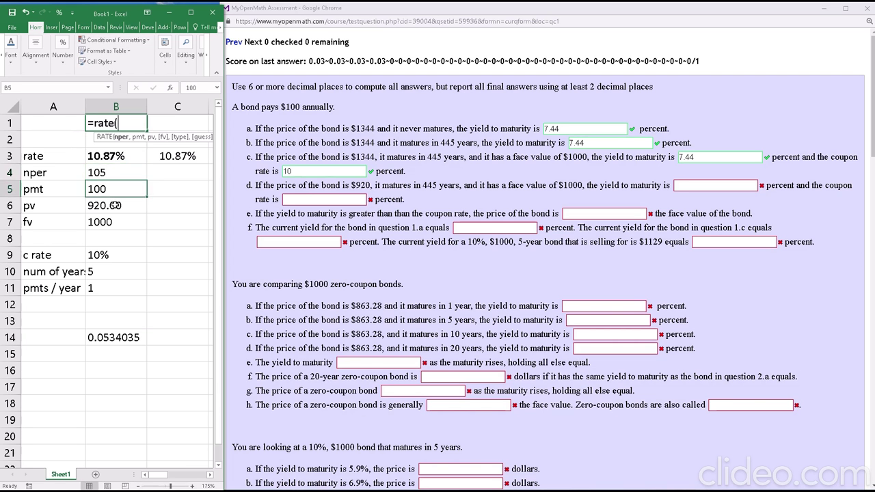
key("Up")
type("110")
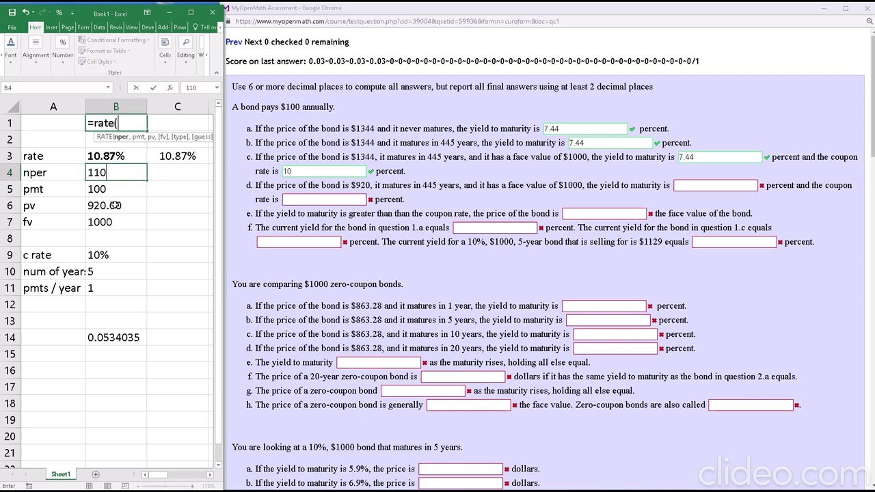
key("Return")
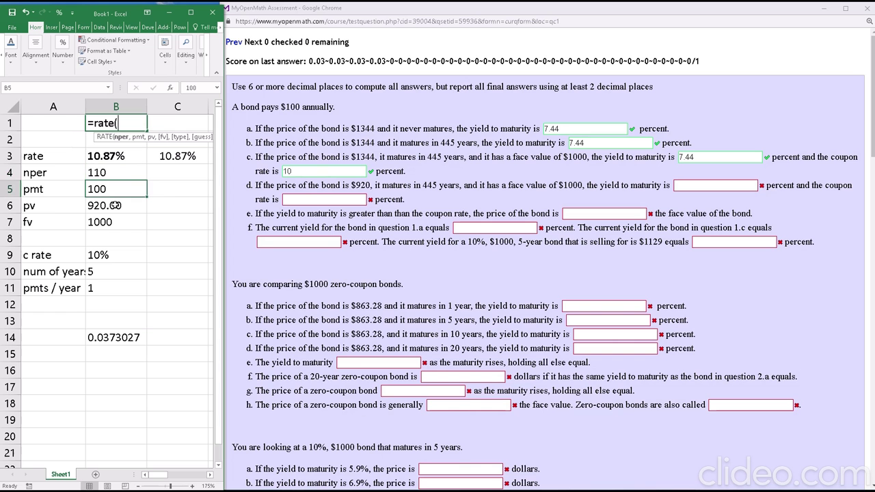
Step: Narrow nper from 125 and 120 down to 113, where B3 shows 10.87%
key("Up")
type("15")
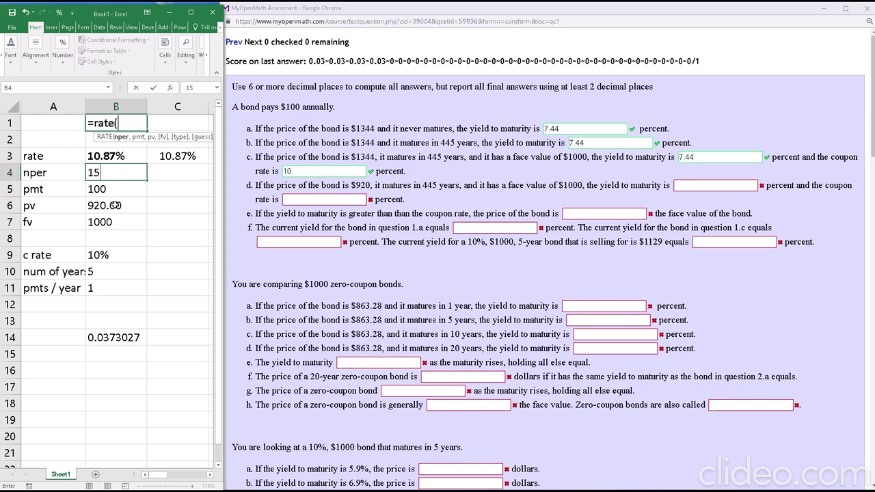
type("25")
key("Return")
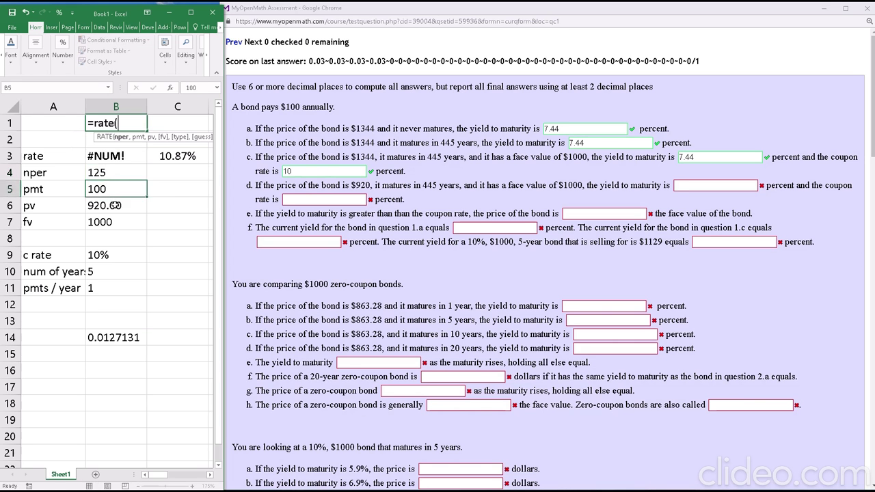
key("Up")
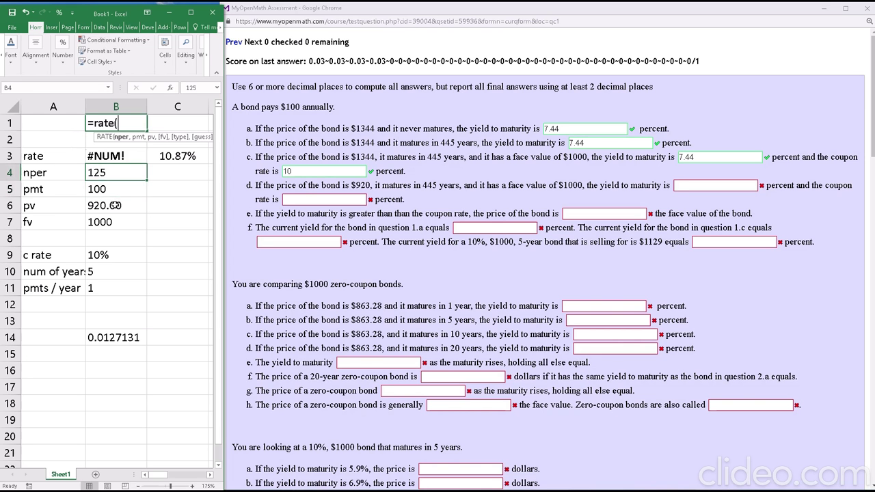
type("120")
key("Return")
key("Up")
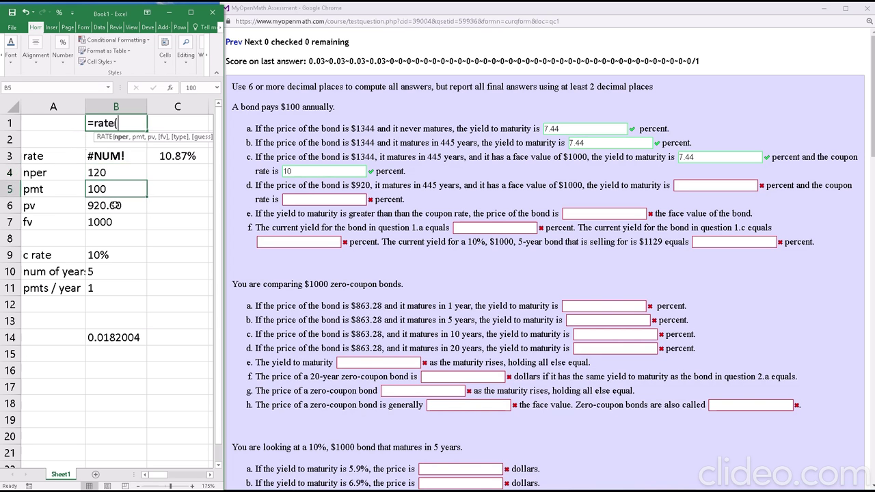
type("119")
key("Return")
key("Up")
type("118")
key("Return")
key("Up")
type("117")
key("Return")
key("Up")
type("116")
key("Return")
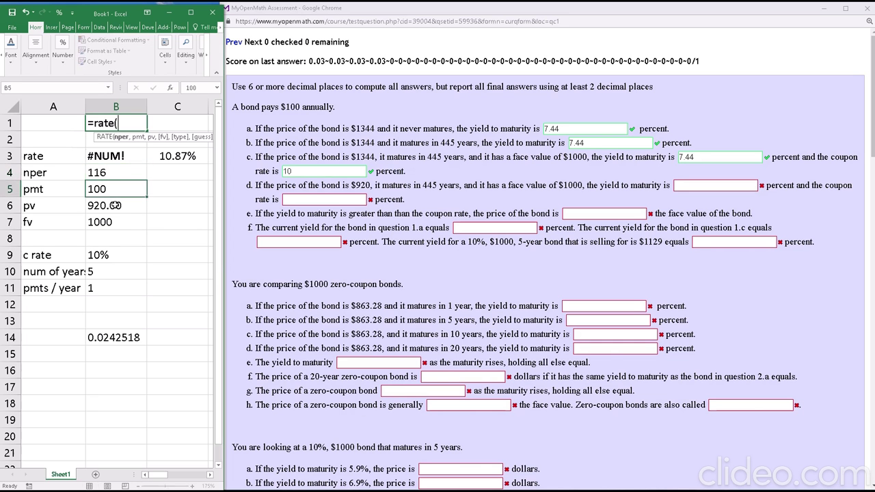
key("Up")
type("115")
key("Return")
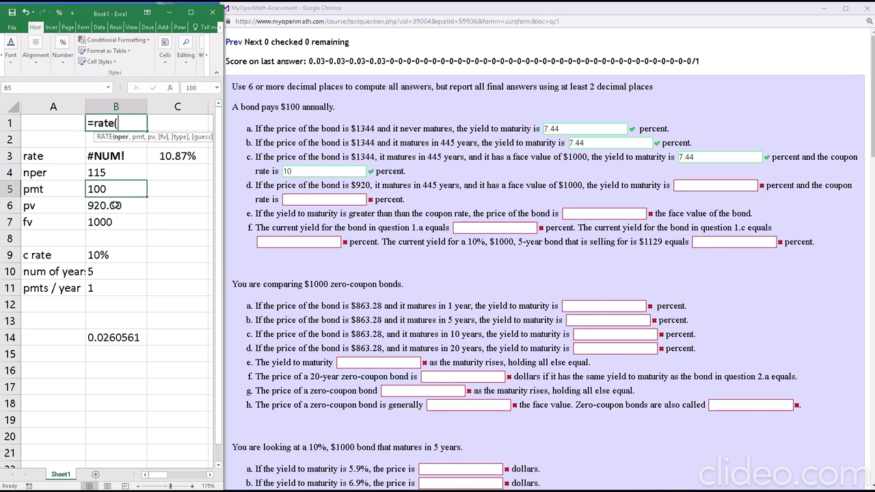
key("Up")
type("11")
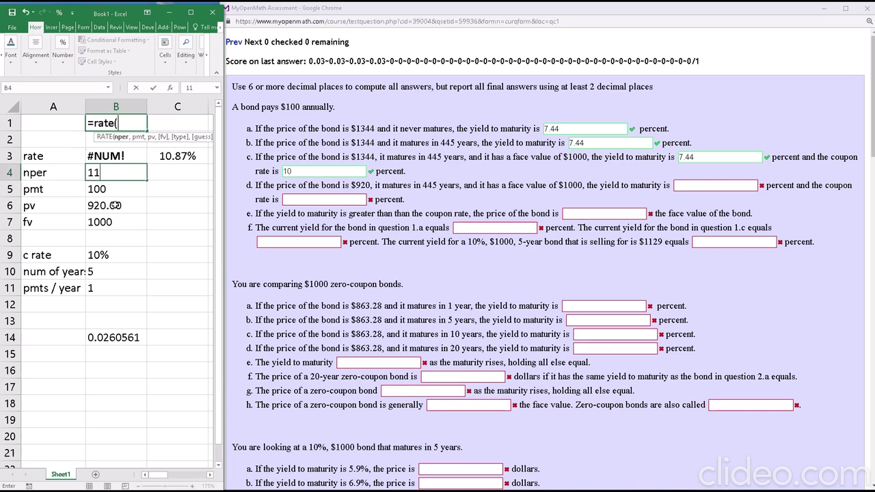
type("4")
key("Return")
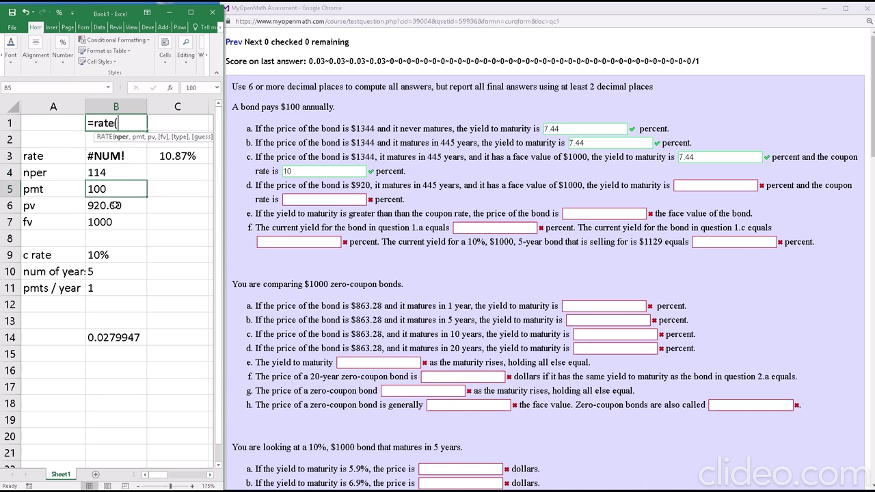
key("Up")
type("113")
key("Return")
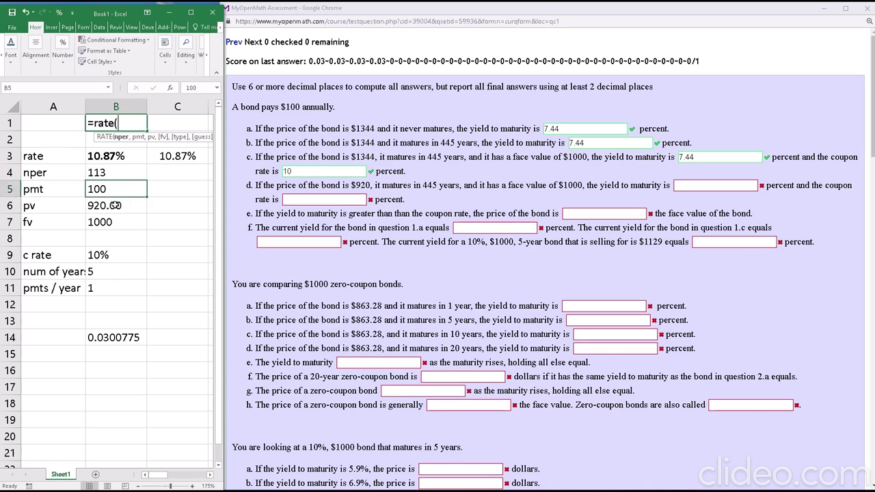
key("Up")
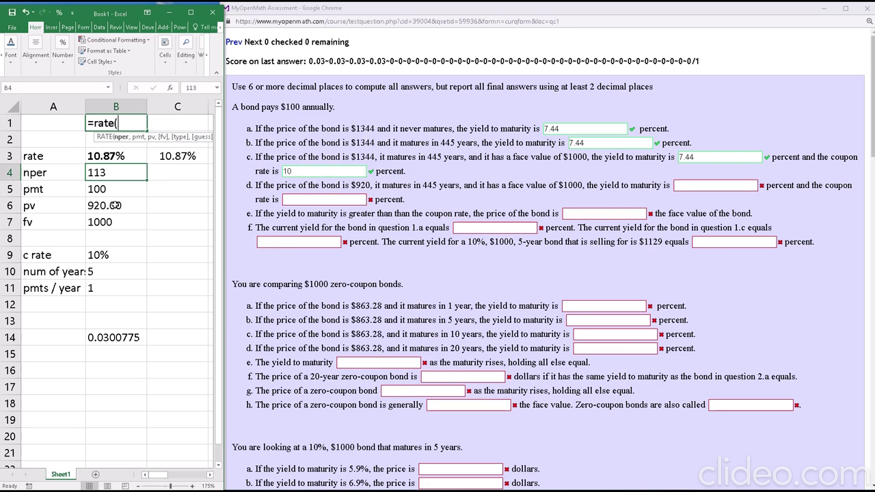
Step: Submit 10.87 as question d's yield to maturity and dismiss the alert
left_click(697, 185)
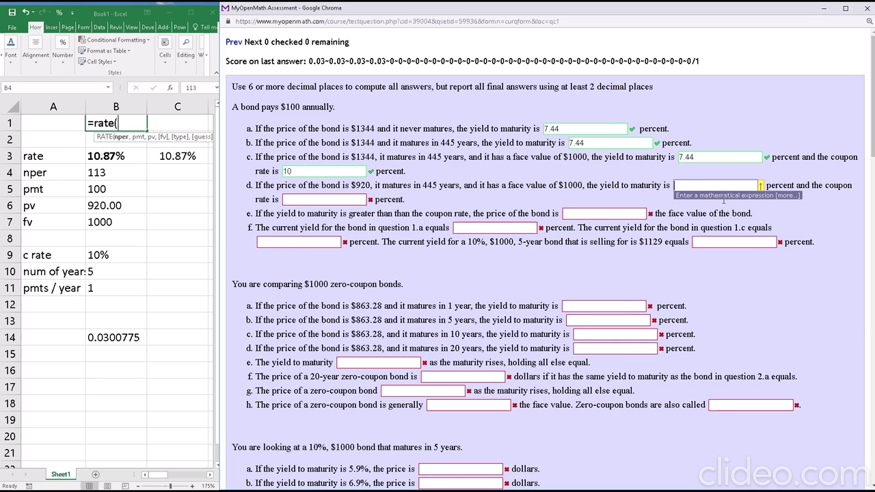
type("10.87")
key("Return")
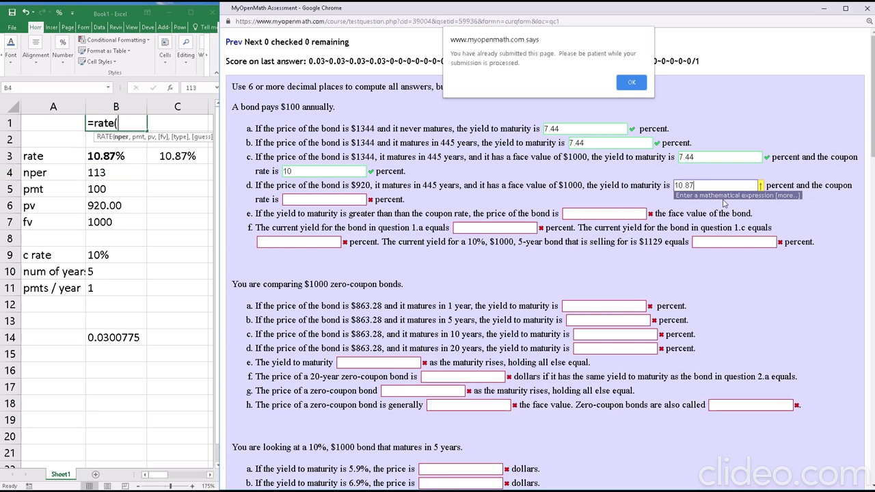
left_click(632, 82)
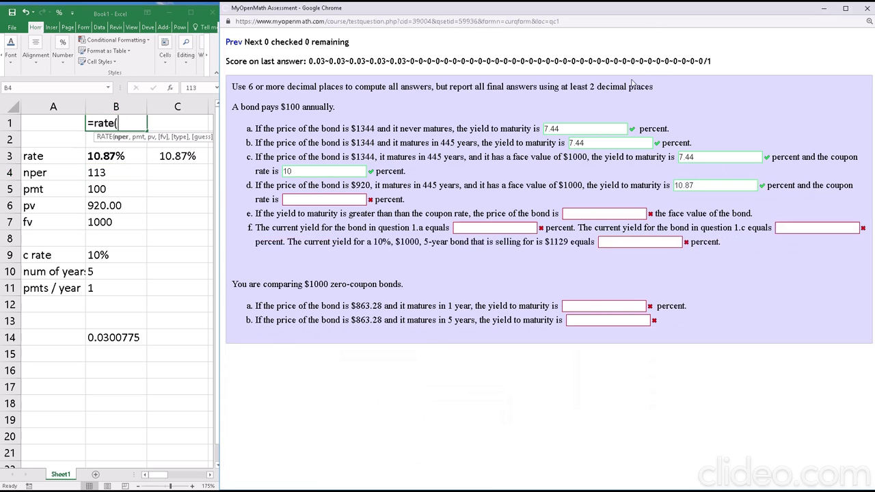
Step: Enter and submit 10 as question d's coupon rate
left_click(299, 198)
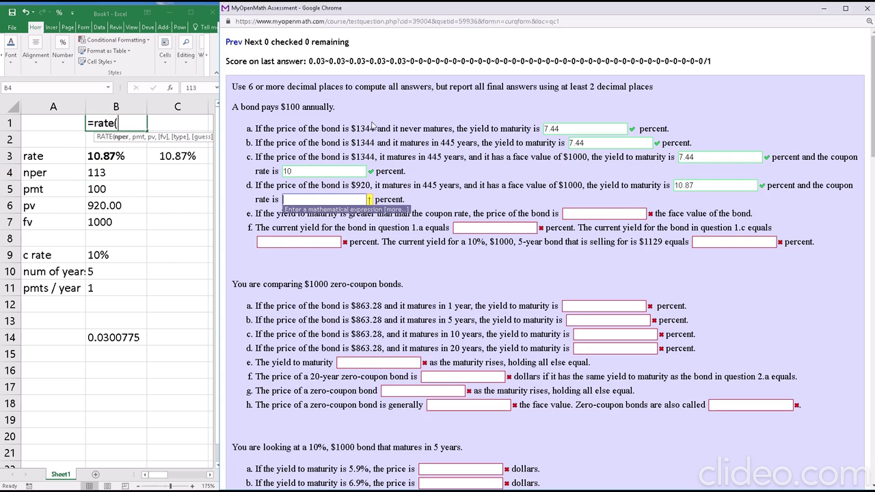
left_click(504, 182)
left_click_drag(563, 186, 579, 186)
left_click(359, 198)
type("10")
key("Return")
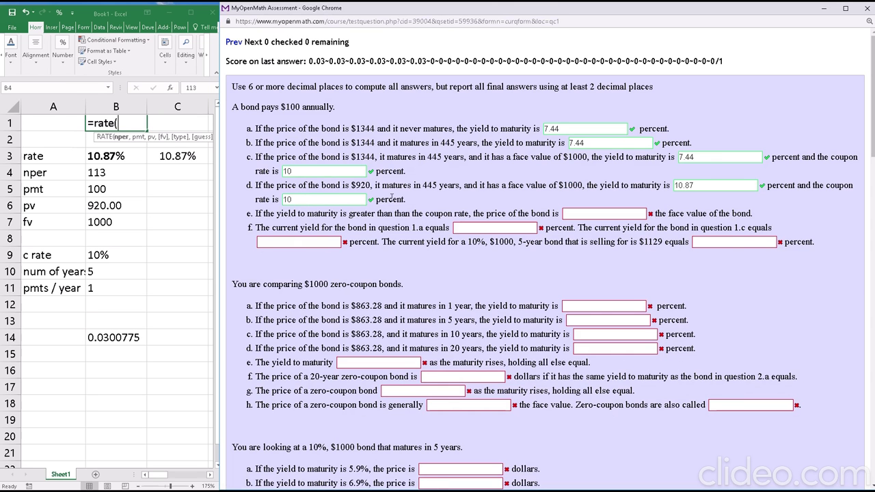
Step: Review question d's 10.87 yield and 10 coupon-rate answers and the $920 price
left_click_drag(696, 184, 664, 181)
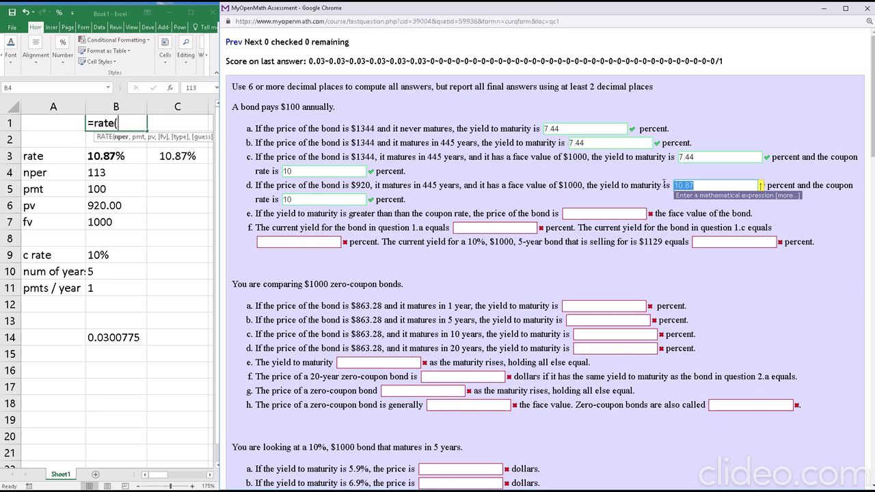
left_click(300, 199)
left_click_drag(300, 199, 278, 197)
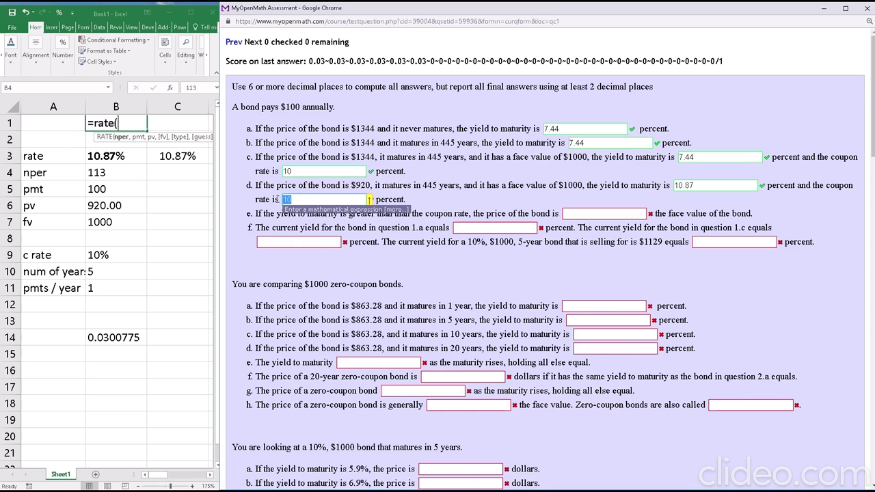
left_click(695, 185)
left_click_drag(695, 185, 674, 185)
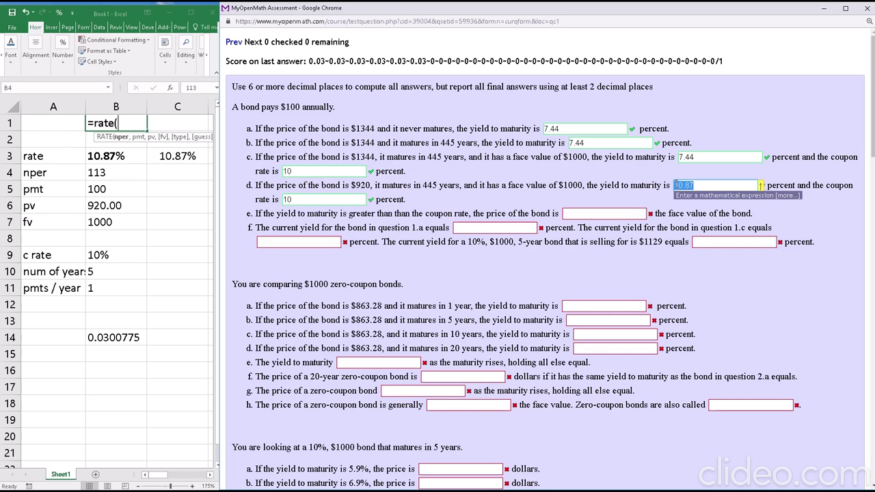
left_click_drag(295, 199, 283, 199)
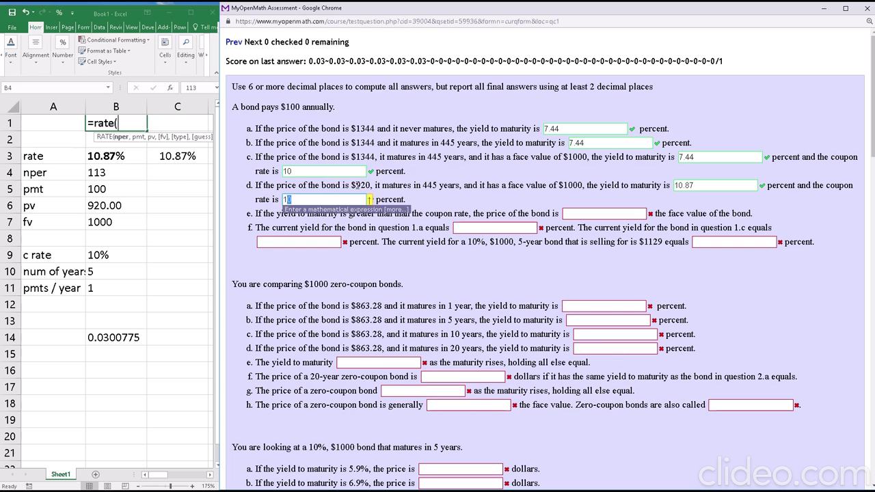
left_click(358, 185)
left_click_drag(358, 185, 370, 186)
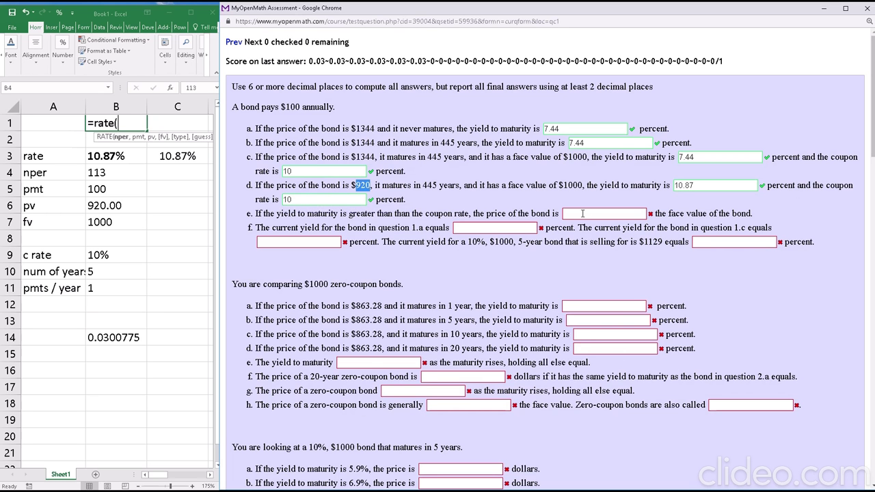
Step: Answer question e with 'less than' and bring up the current-yield formula slide
left_click(582, 214)
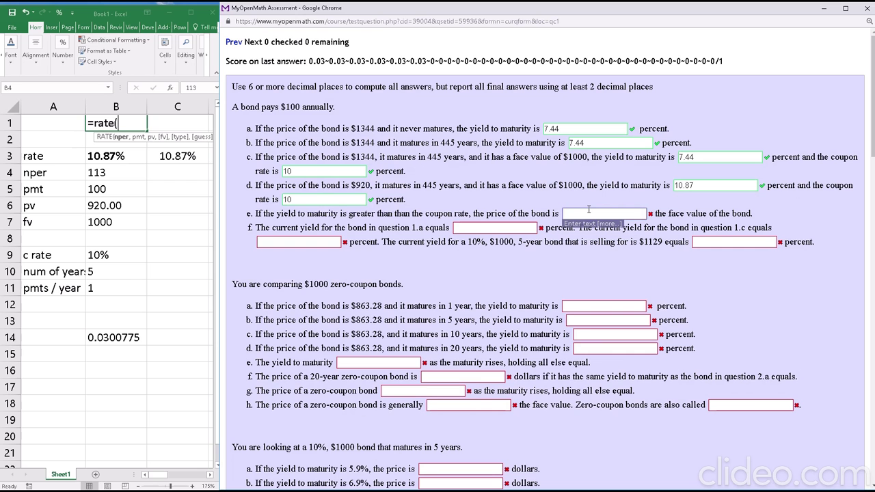
type("less than")
key("Return")
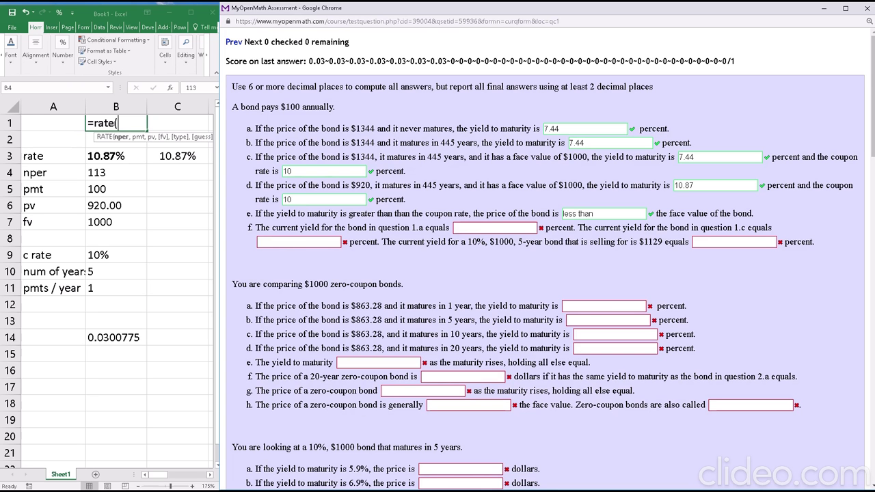
key("alt+Tab")
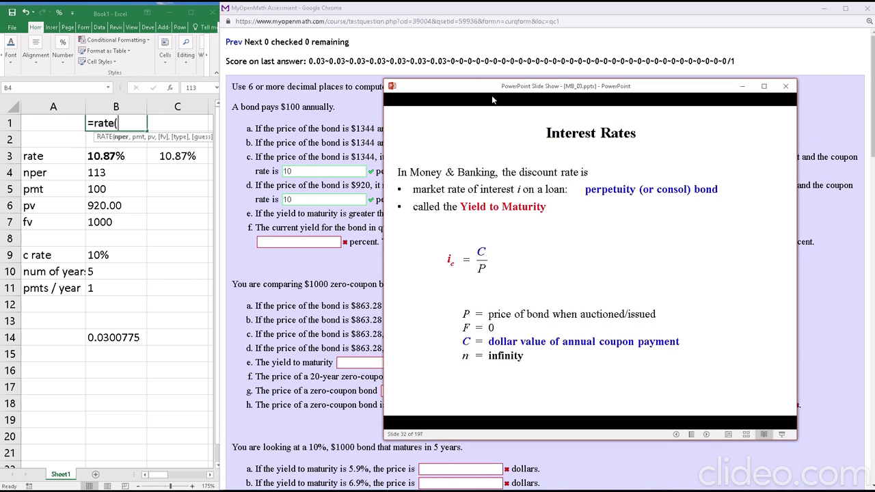
Step: Move the slide show aside and submit 7.44 as bond 1.a's current yield
left_click_drag(632, 89, 874, 88)
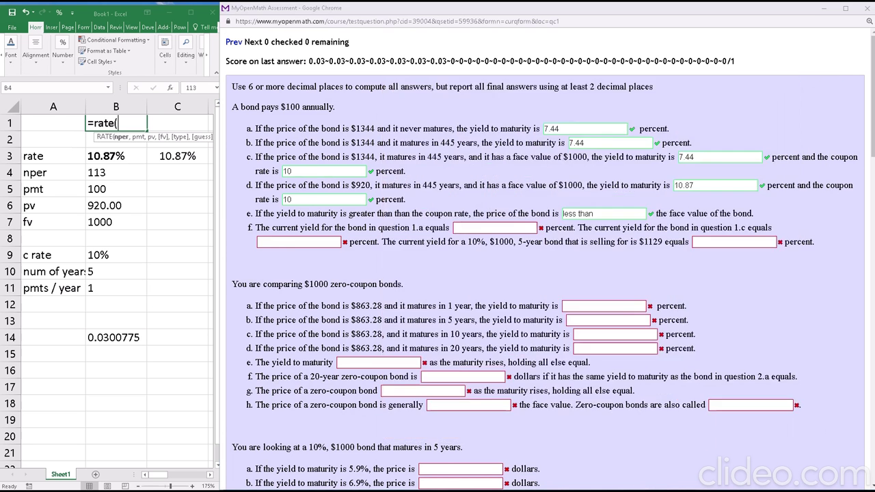
left_click(499, 228)
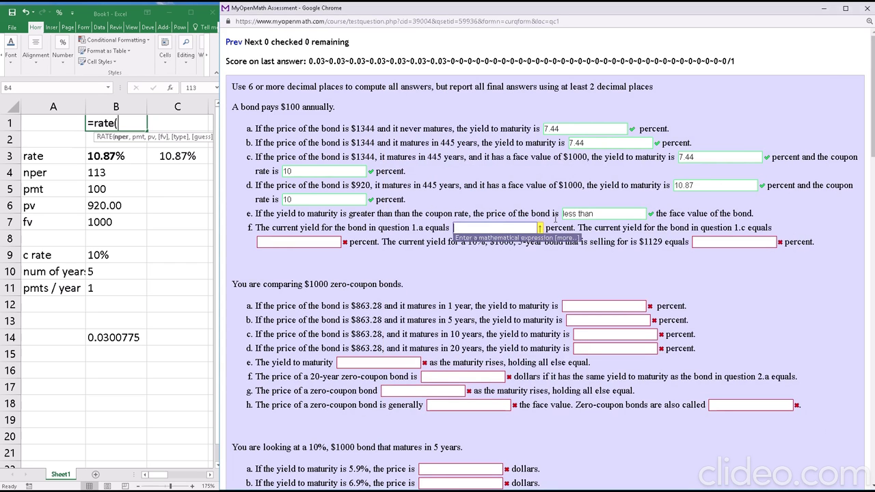
type("7.44")
key("Return")
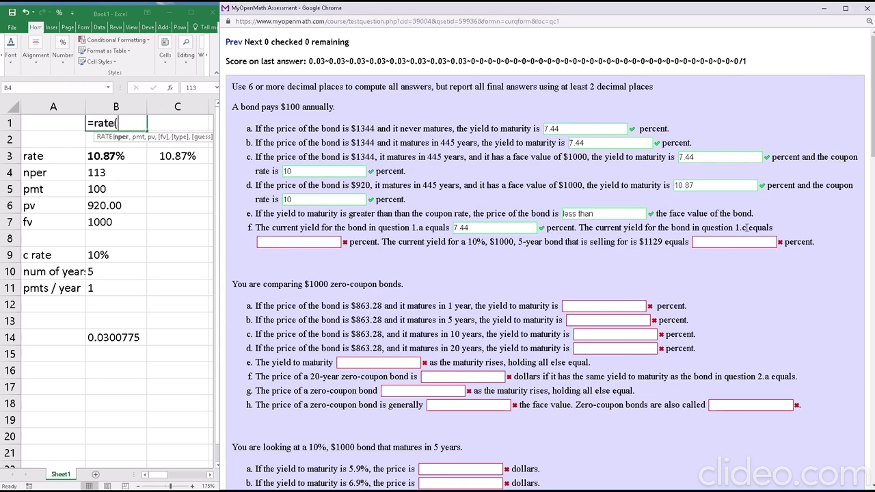
left_click(698, 157)
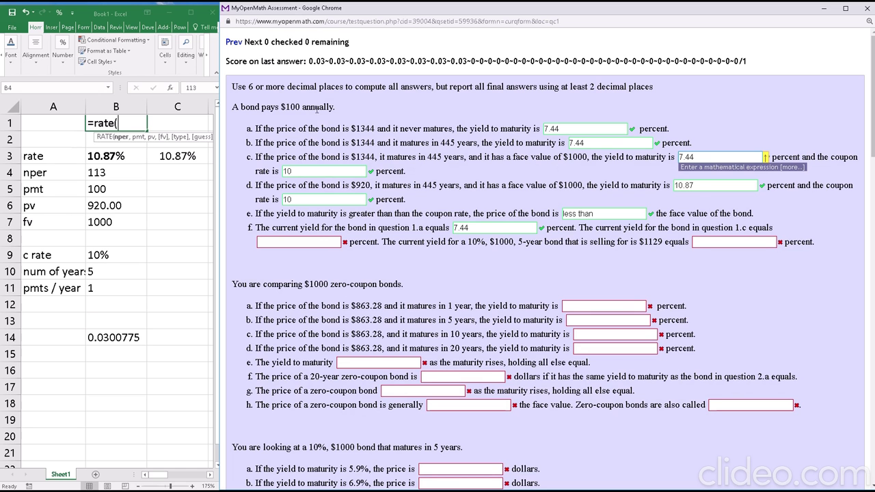
key("alt+Tab")
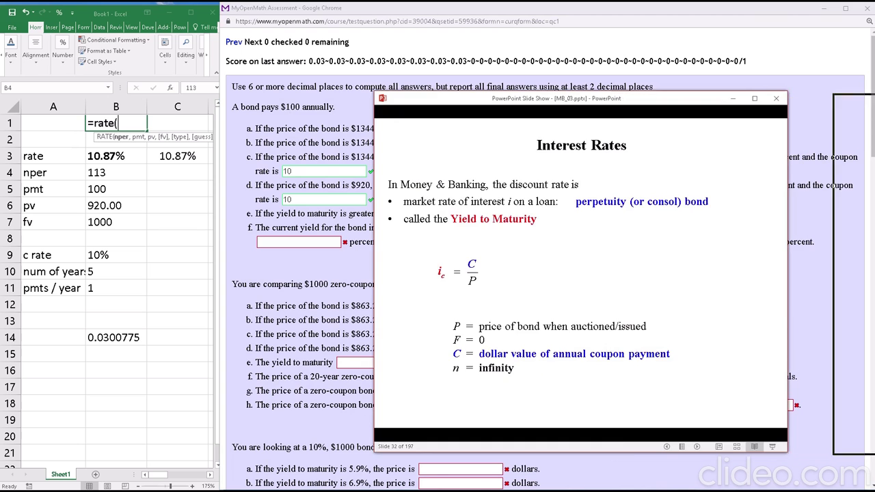
key("alt+Tab")
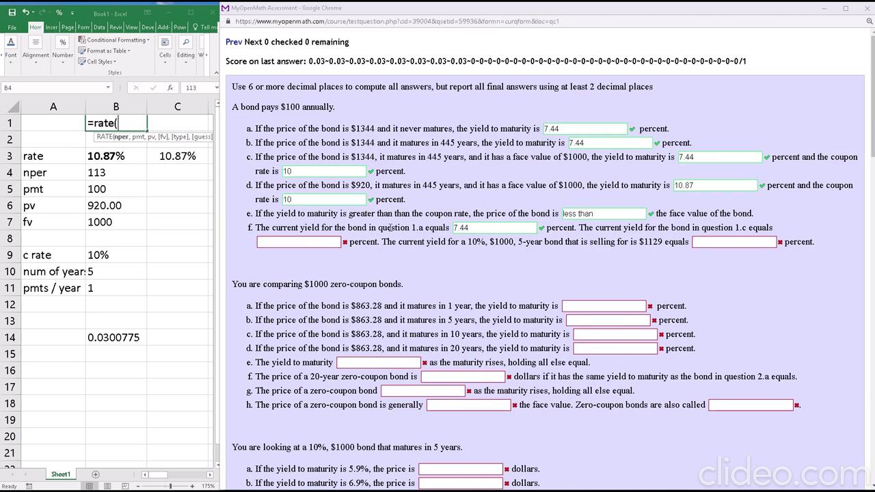
Step: Submit 7.44 as bond 1.c's current yield and place the slide back over the page
left_click(322, 242)
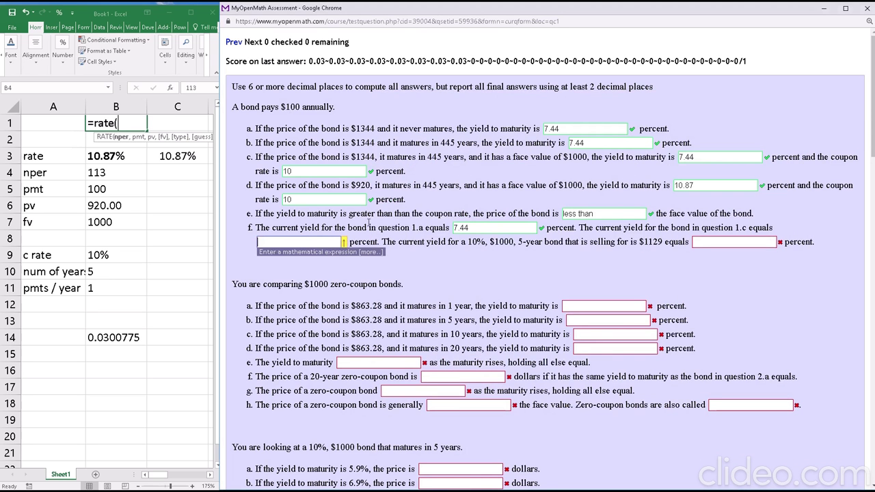
type("7.44")
key("Return")
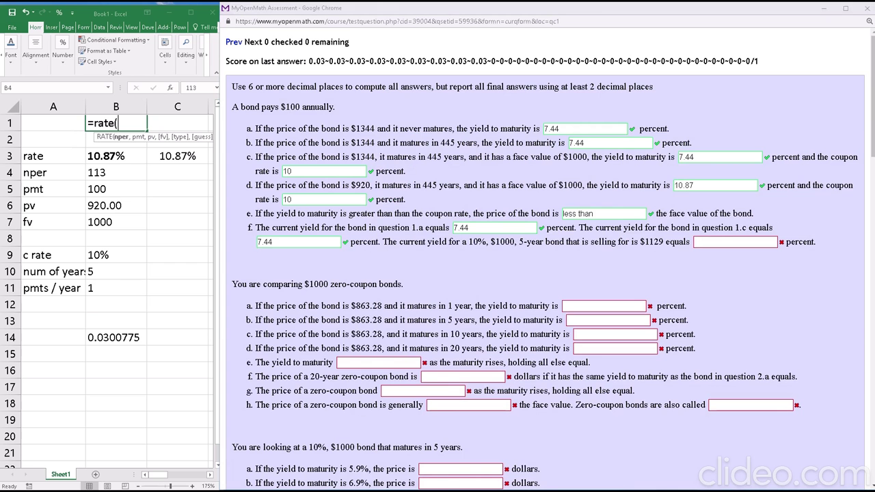
left_click_drag(868, 109, 576, 276)
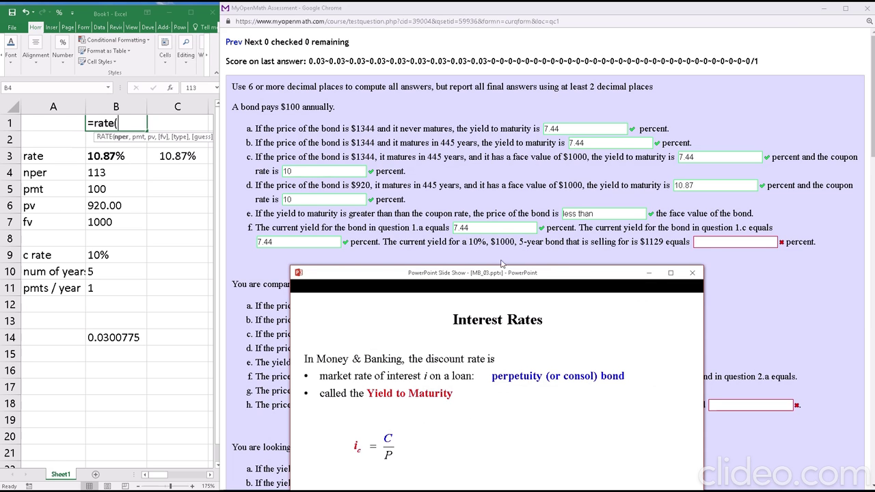
Step: Build the expression 100/1129 in the $1129 bond's answer field and cut it
left_click(713, 242)
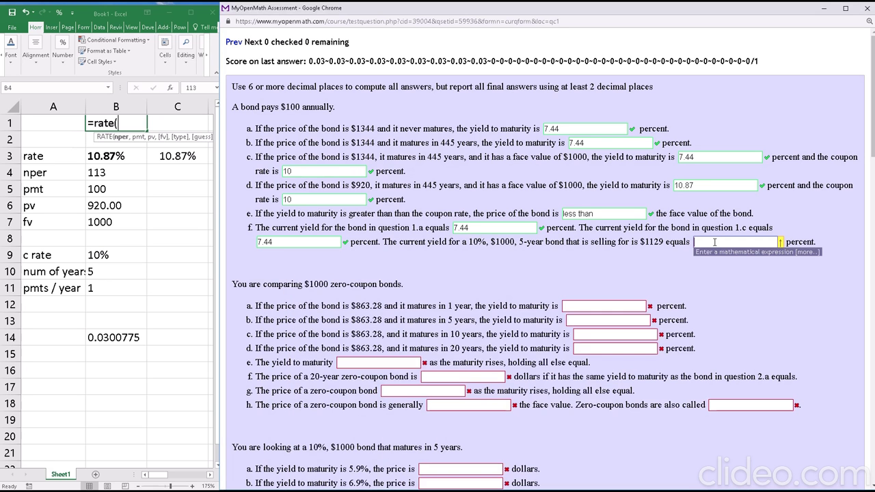
type("100/")
left_click_drag(644, 242, 663, 242)
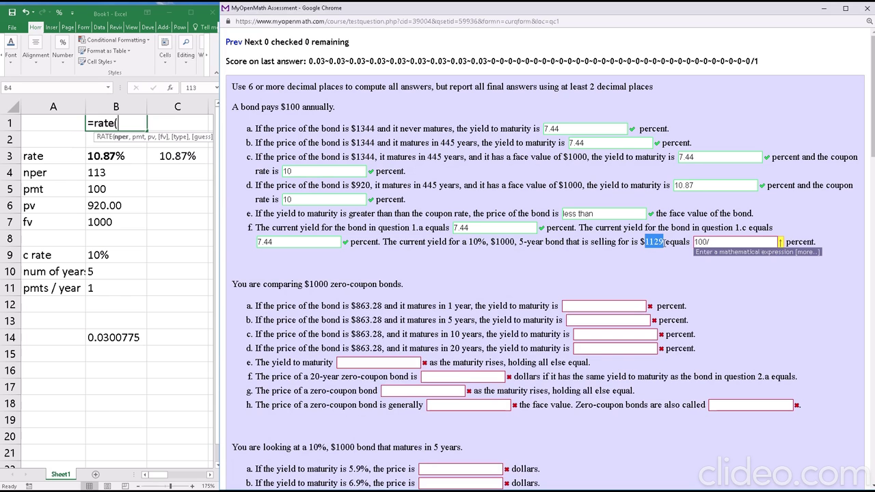
key("ctrl+c")
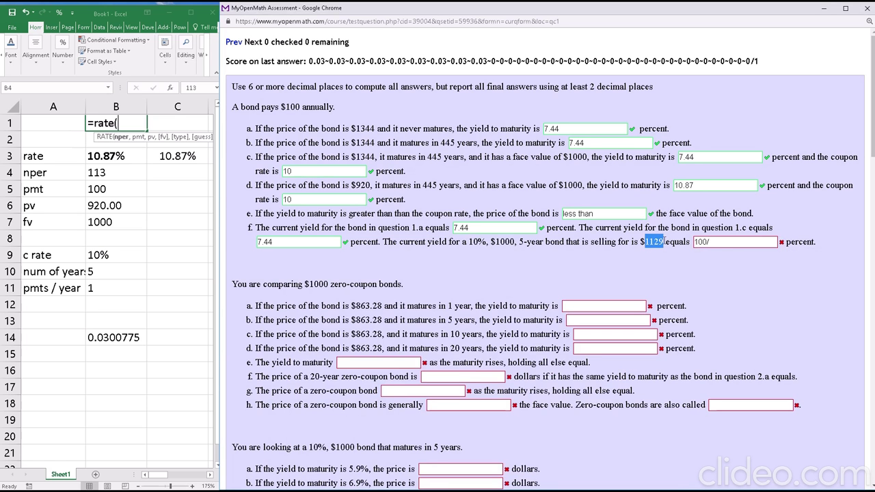
left_click(711, 242)
key("ctrl+v")
key("ctrl+a")
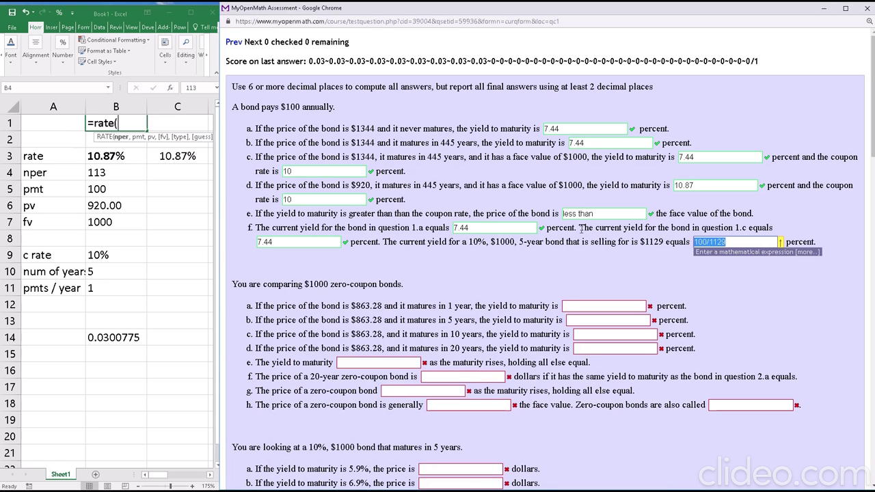
key("ctrl+x")
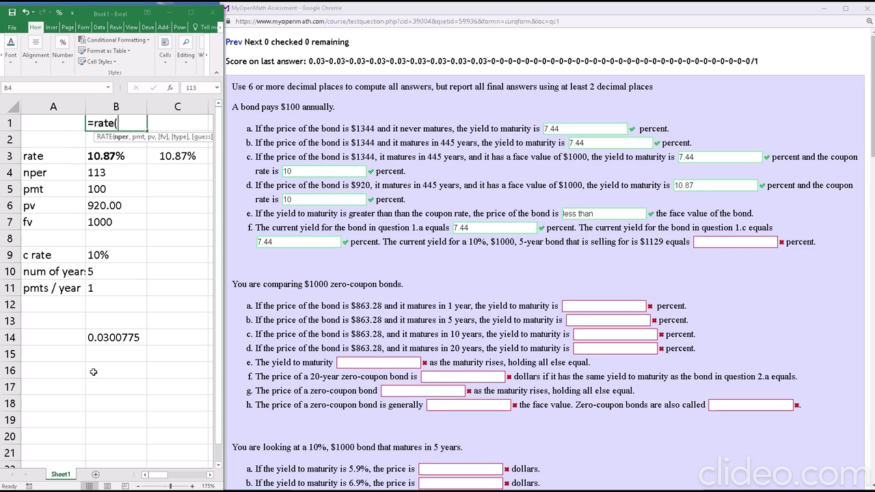
Step: Enter =100/1129 in B16 and format it as a two-decimal percentage, 8.86%
left_click(95, 369)
type("=")
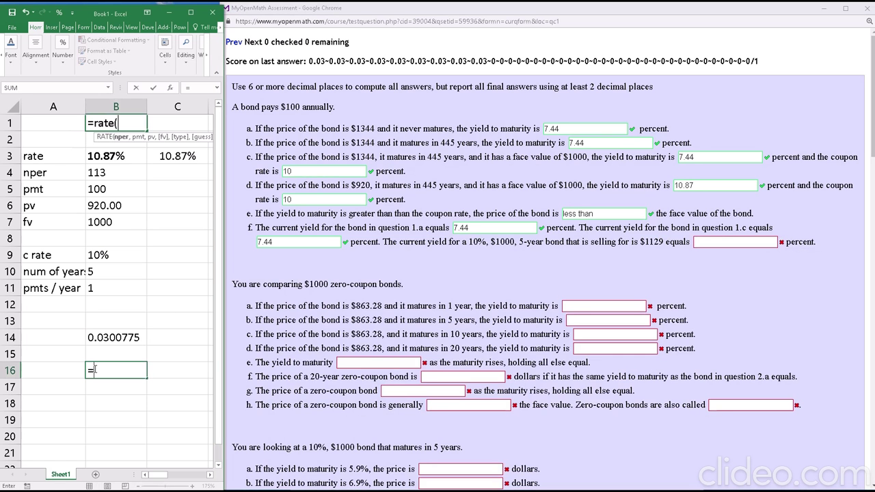
key("ctrl+v")
key("Return")
key("Up")
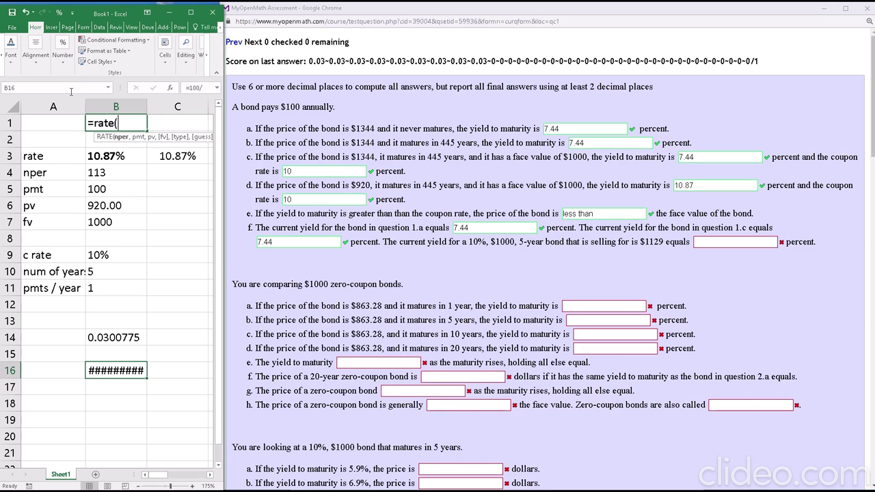
left_click(62, 53)
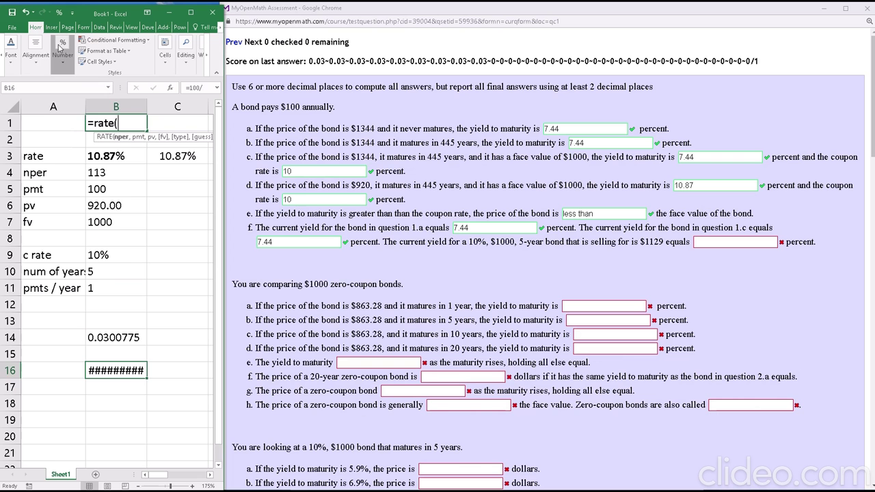
left_click(73, 104)
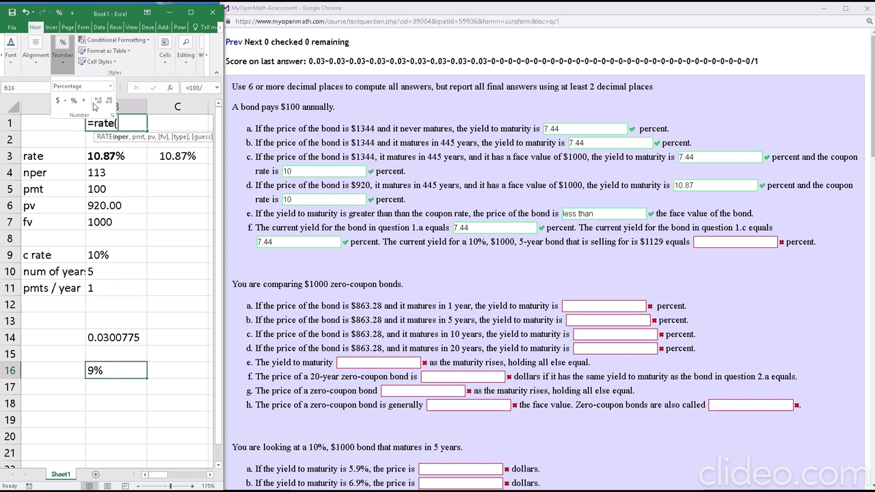
left_click(100, 101)
left_click(100, 102)
left_click(124, 370)
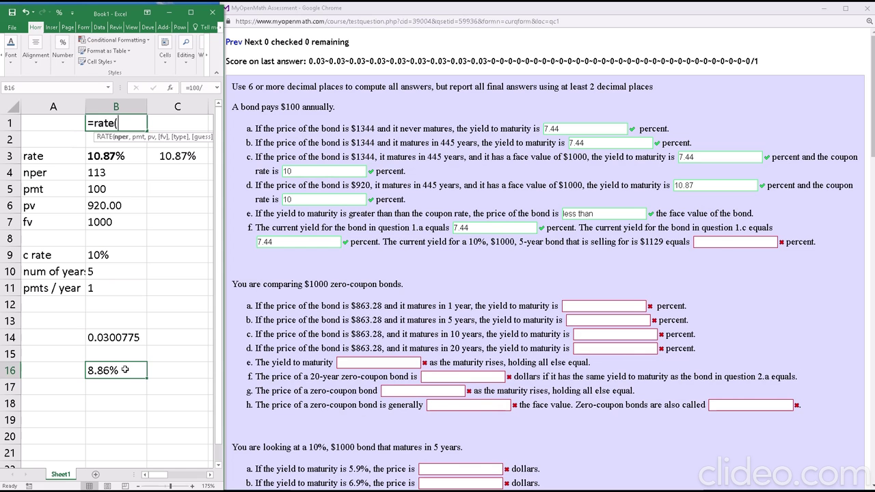
Step: Paste the result into the $1129 bond's current-yield answer and remove the percent sign
key("ctrl+c")
left_click(721, 241)
key("ctrl+v")
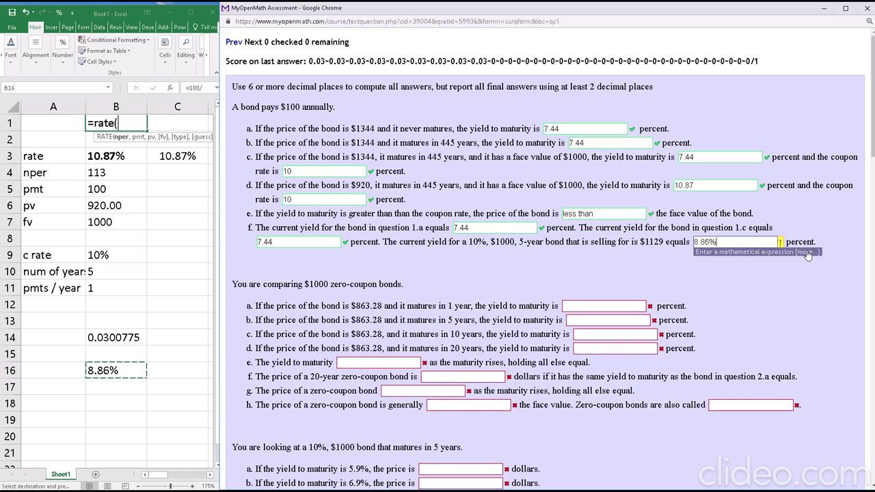
key("BackSpace")
Step: Submit 8.86, then enter fv 1000 in B7 and pmt 0 in B5
key("Return")
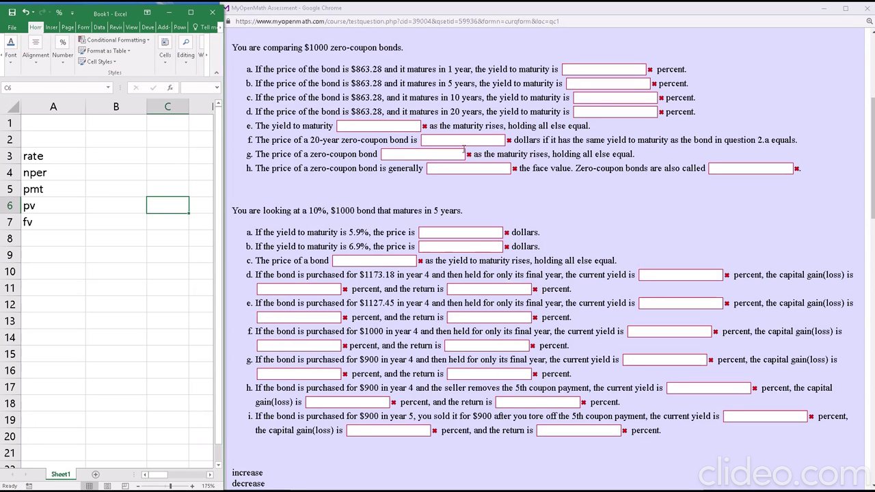
left_click(116, 220)
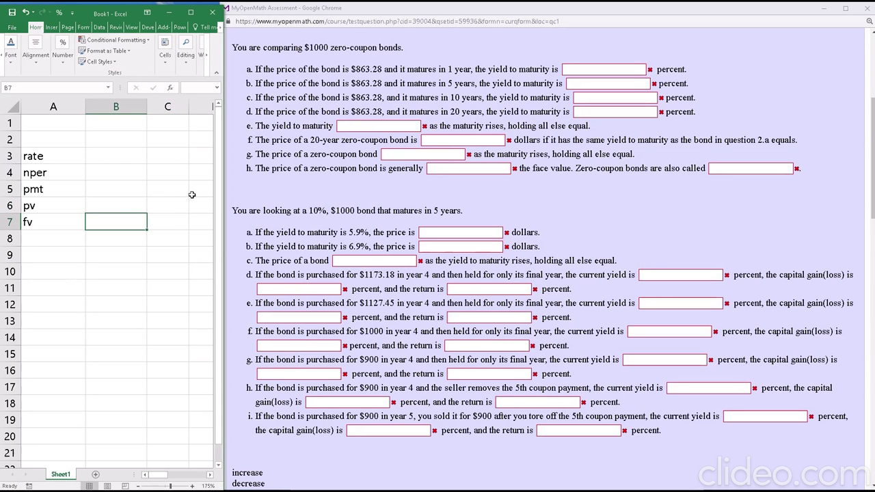
type("1000")
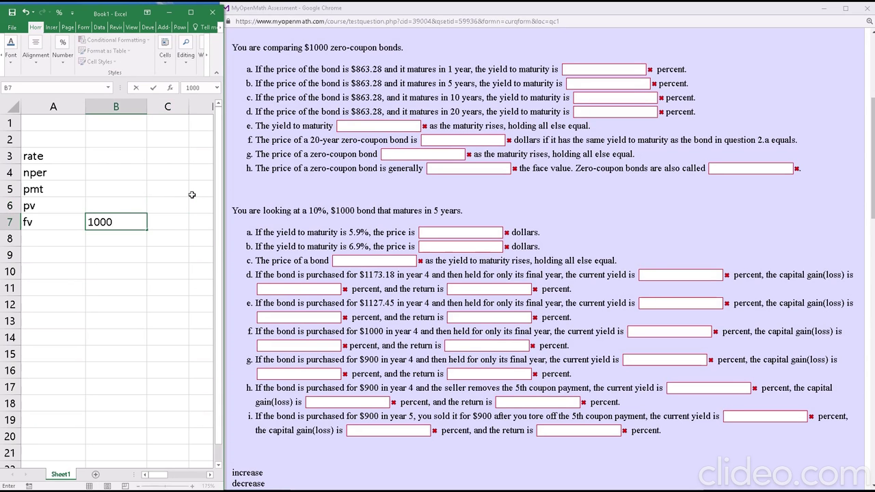
key("Up")
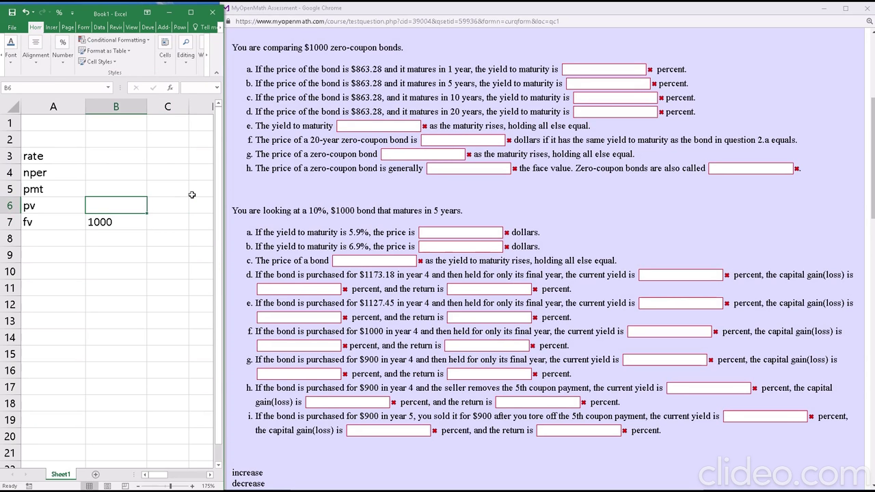
key("Up")
type("0")
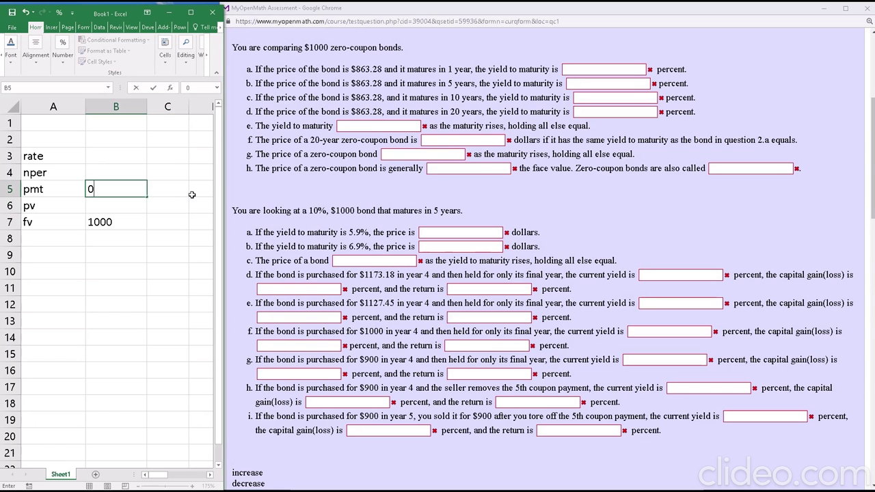
key("Return")
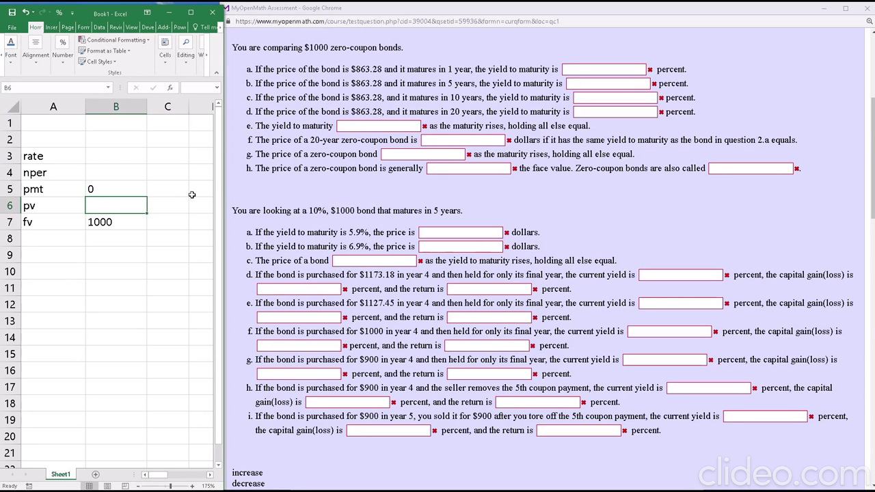
Step: Enter the present value 863.28 in B6, correcting the mistyped 86.28
type("86.")
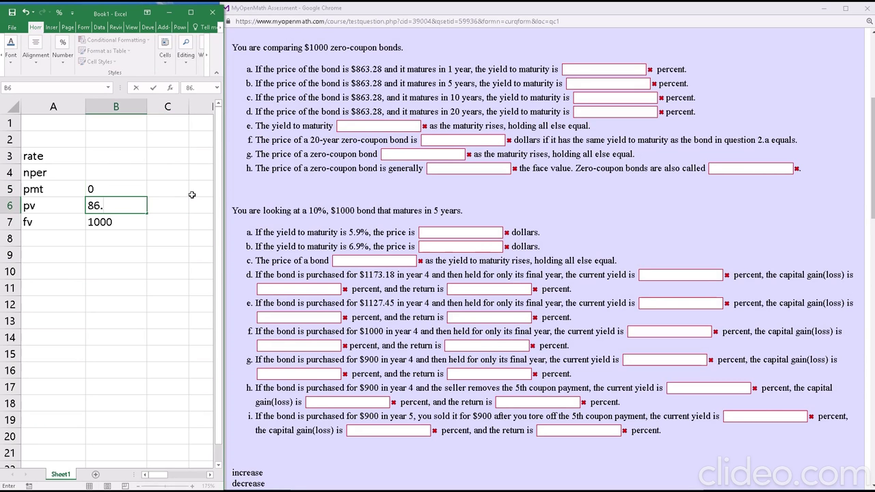
type("28")
left_click(99, 202)
type("3")
key("Return")
key("Up")
key("Up")
key("Up")
key("Up")
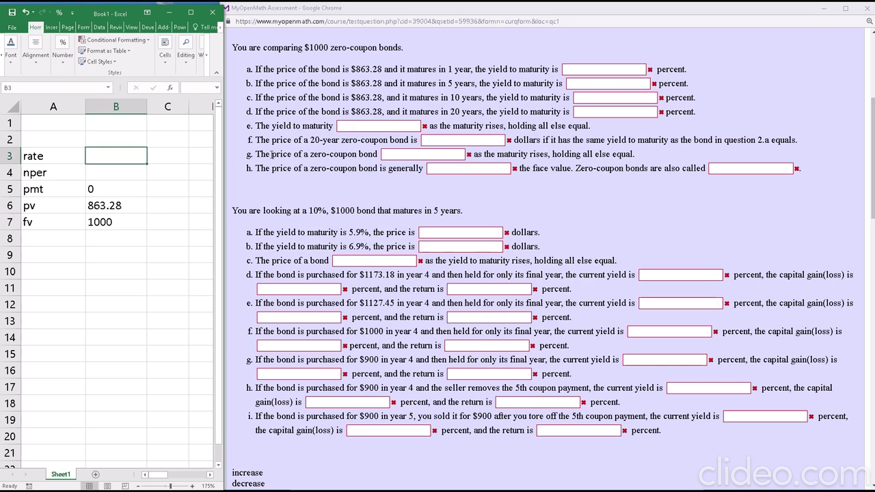
Step: Set nper in B4 to 1
key("Down")
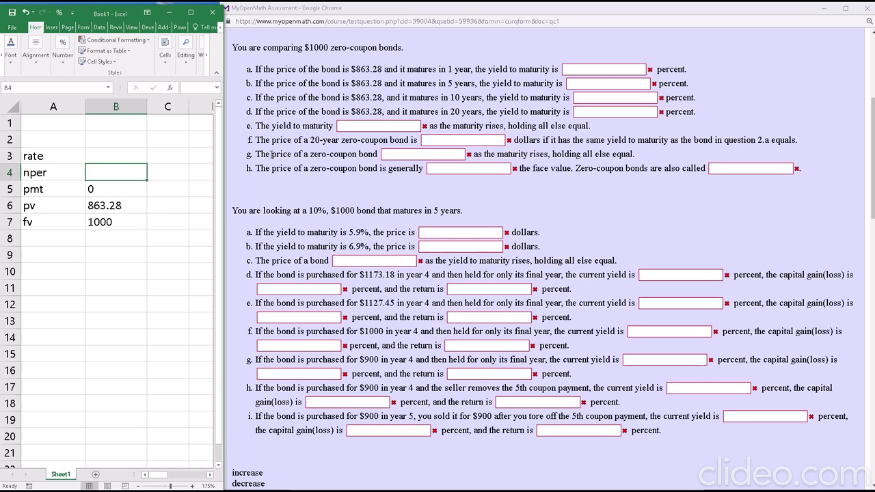
type("1")
key("Up")
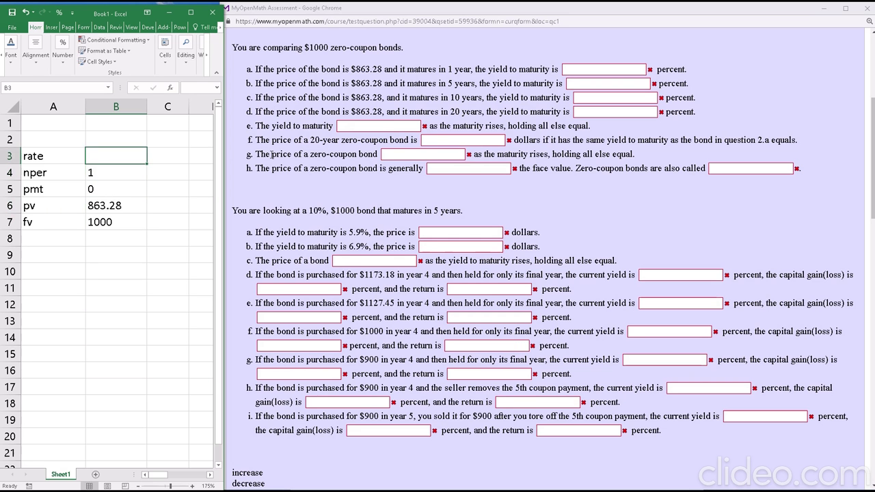
Step: Enter =RATE(B4,B5,-B6,B7) in B3 to compute the 15.84% yield
type("=rate")
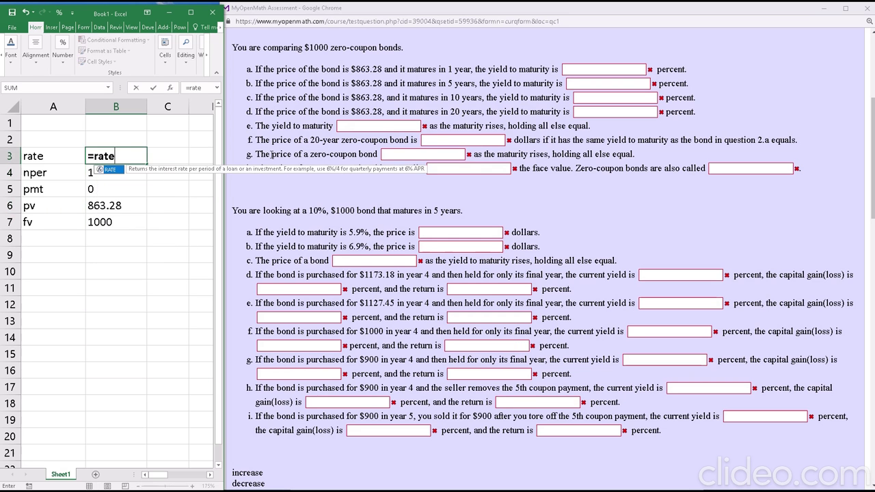
type("(")
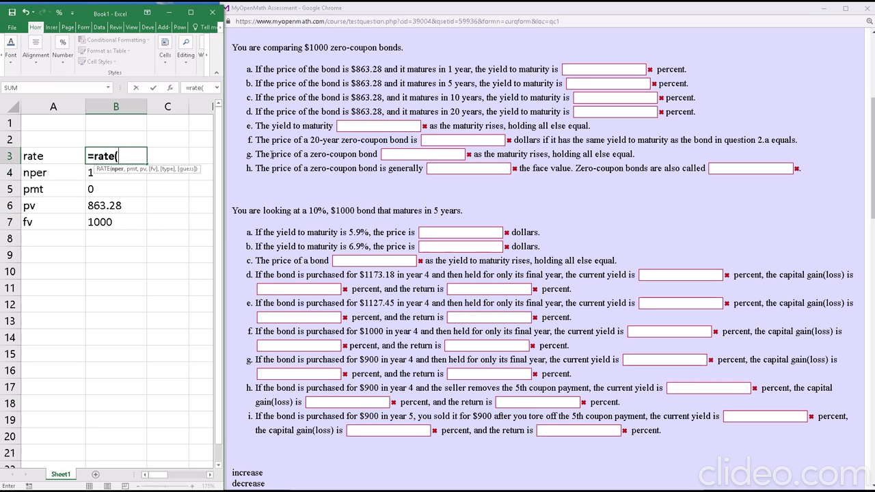
key("Down")
type(",")
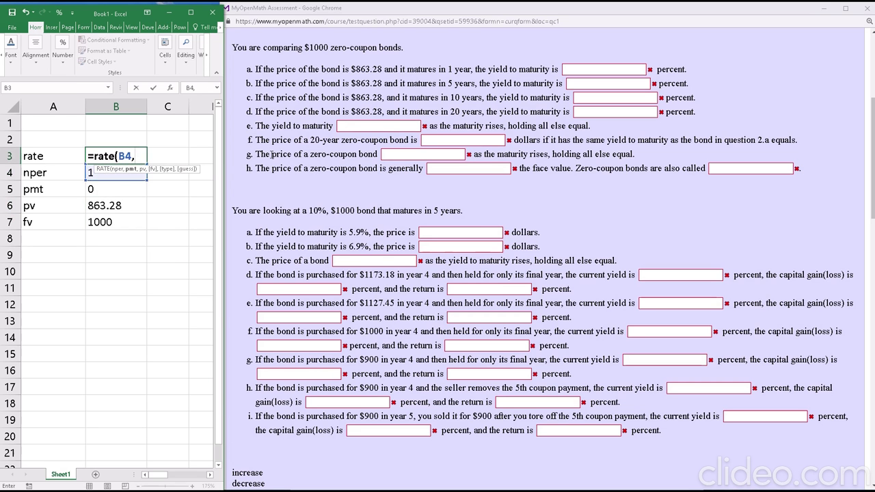
key("Down")
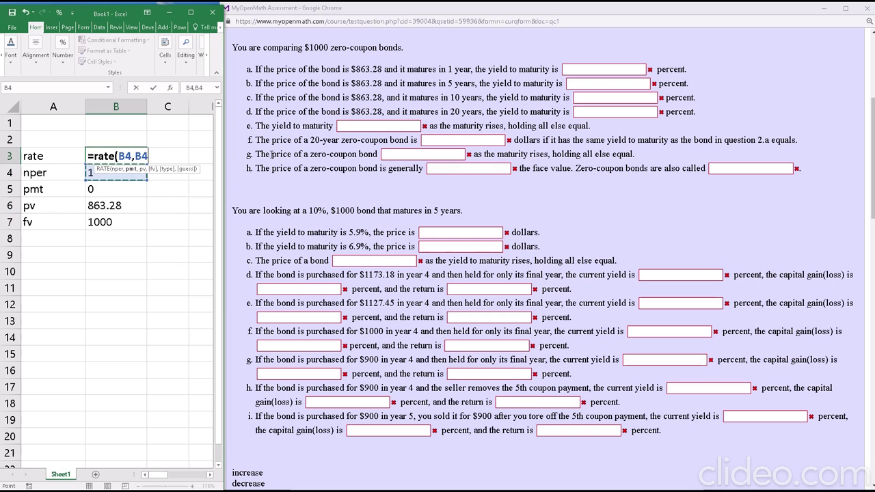
key("Down")
type(",")
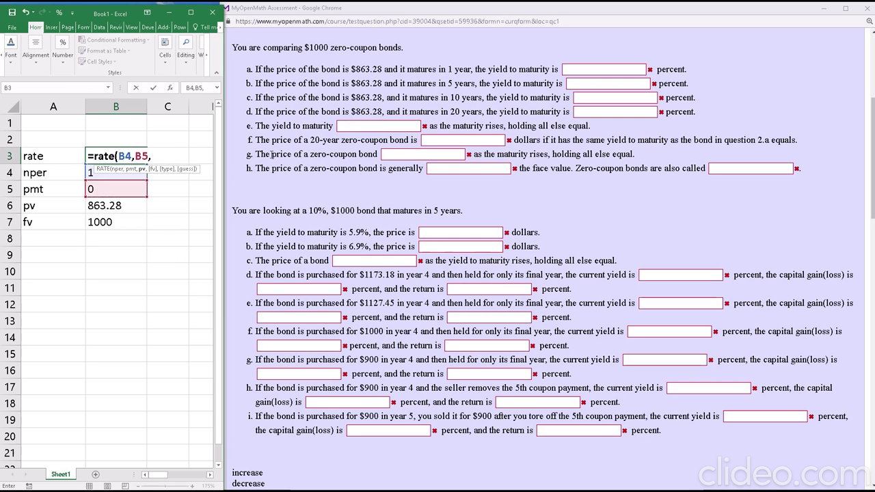
key("Down")
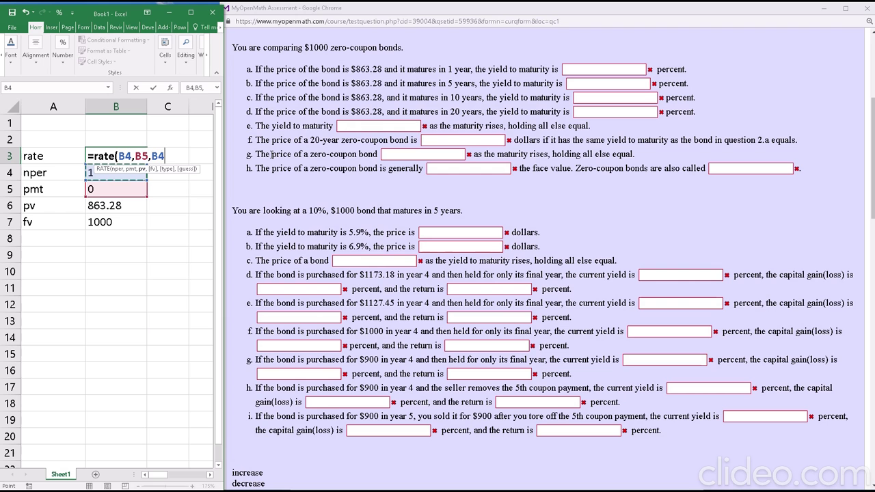
key("BackSpace")
key("BackSpace")
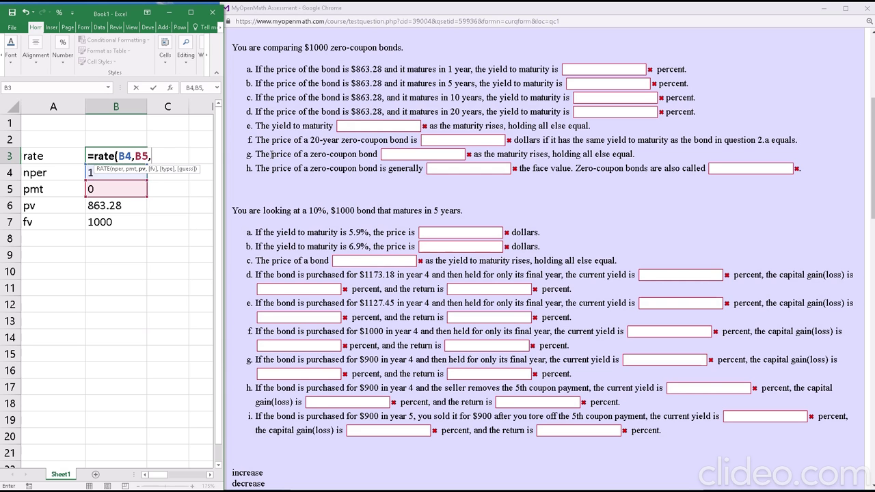
type("-")
key("Down")
key("Down")
key("Down")
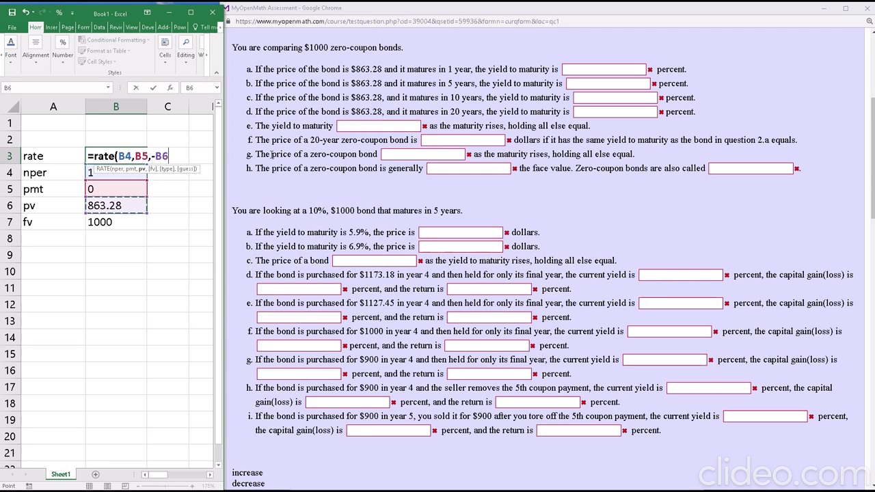
type(",")
key("Down")
key("Down")
key("Down")
key("Down")
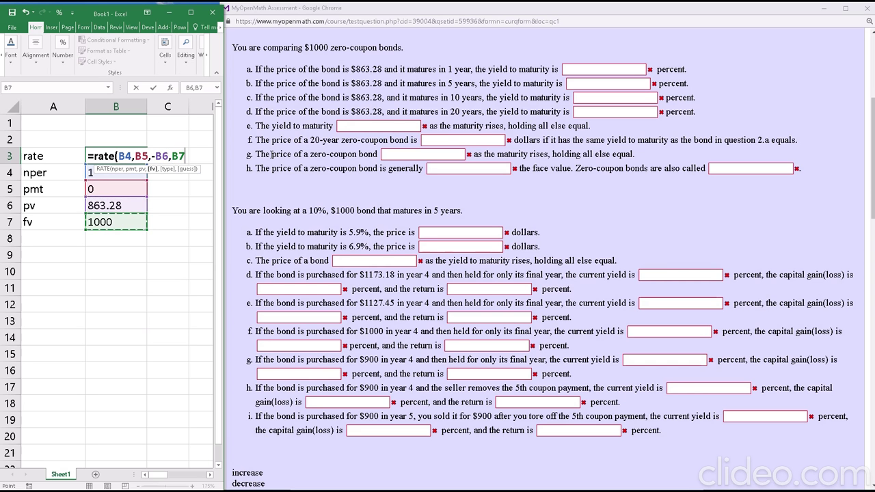
type(")")
key("ctrl+Return")
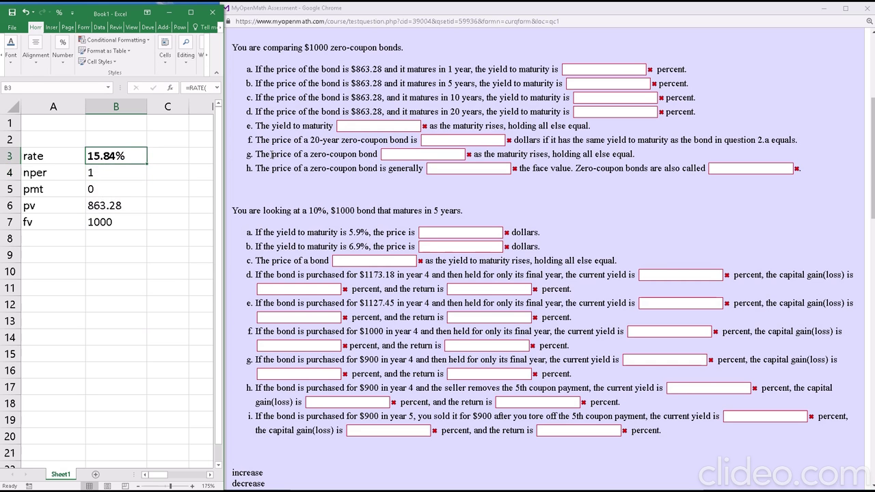
Step: Submit the 15.84 yield, without the percent sign, as answer a on the assessment
key("ctrl+c")
left_click(610, 69)
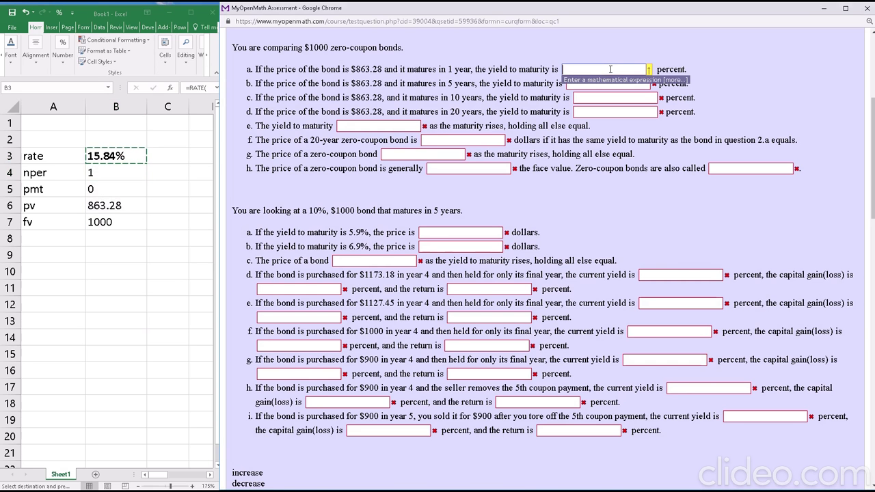
key("ctrl+v")
key("BackSpace")
key("Return")
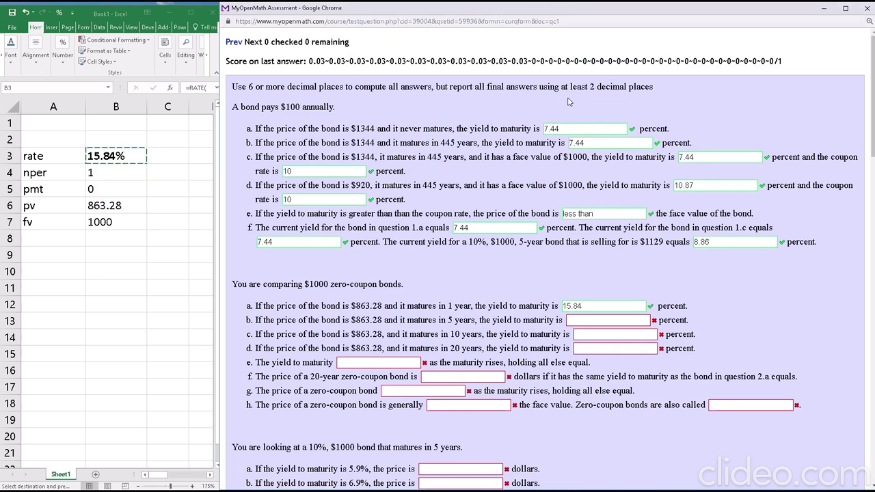
scroll(611, 69, "down", 4)
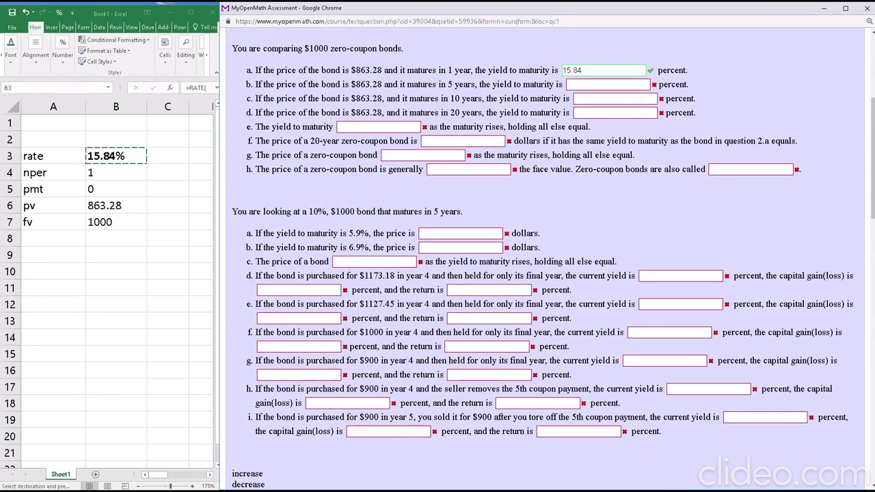
Step: Place the Interest Rates slide show over the assessment and page back to the coupon bond yield table
key("alt+Tab")
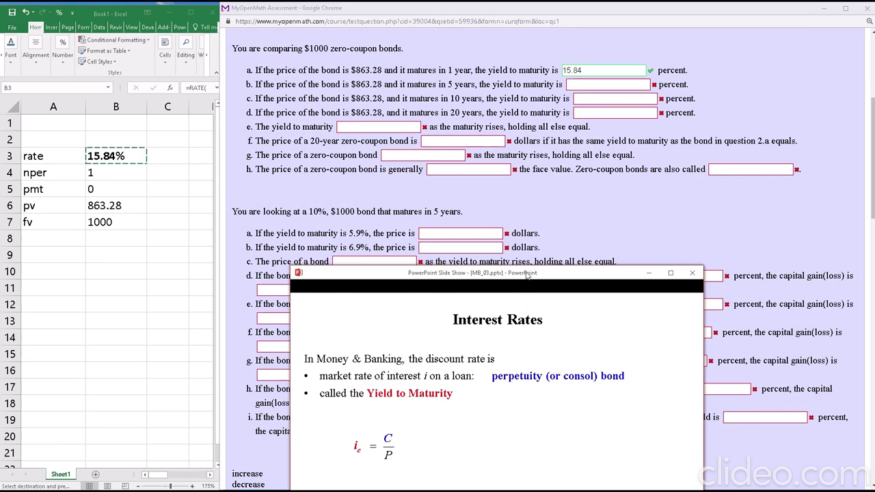
left_click_drag(525, 274, 621, 126)
key("Left")
key("Left")
key("Left")
key("Left")
key("Left")
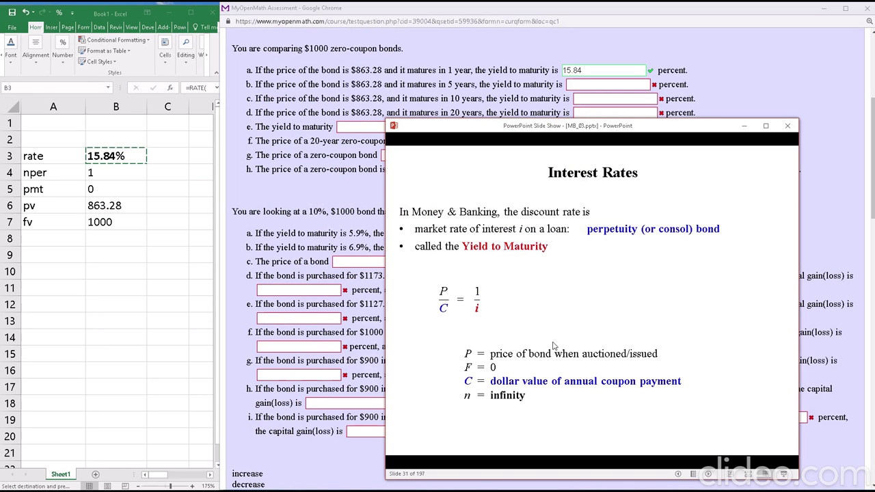
key("Left")
key("Left")
key("Left")
key("Left")
key("Left")
key("Left")
key("Left")
key("Left")
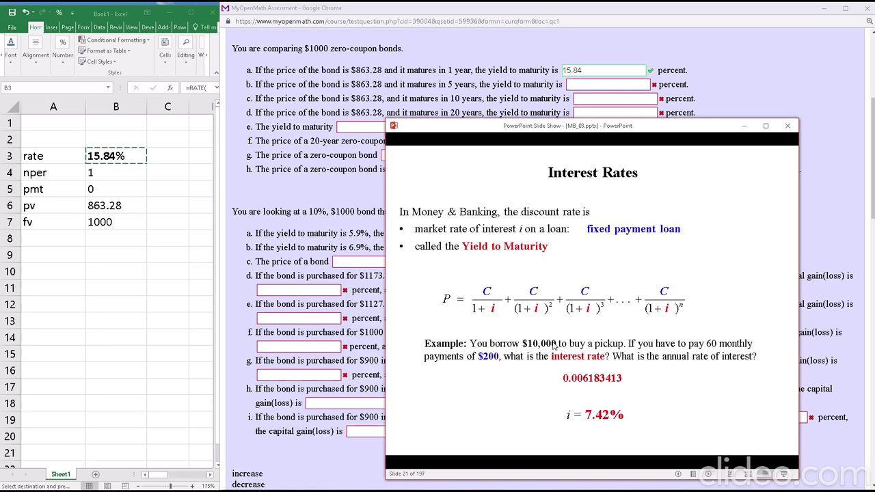
key("Left")
key("Left")
key("Left")
key("Left")
key("Left")
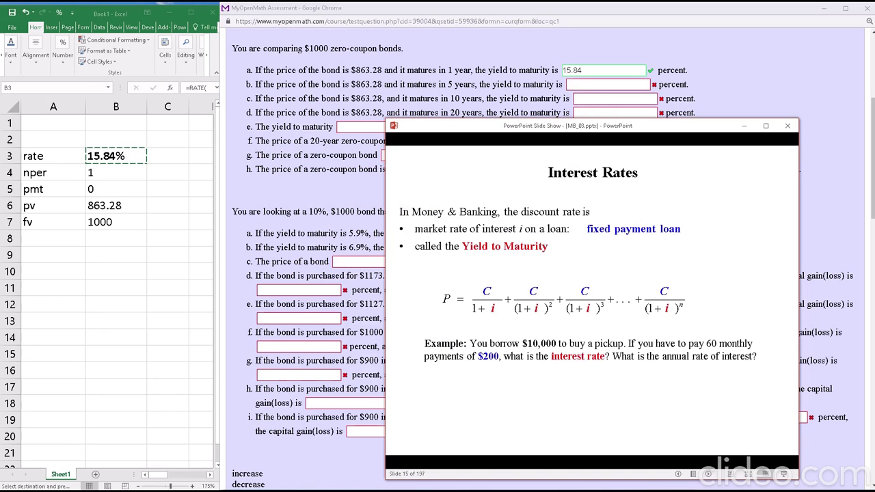
key("Left")
key("Left")
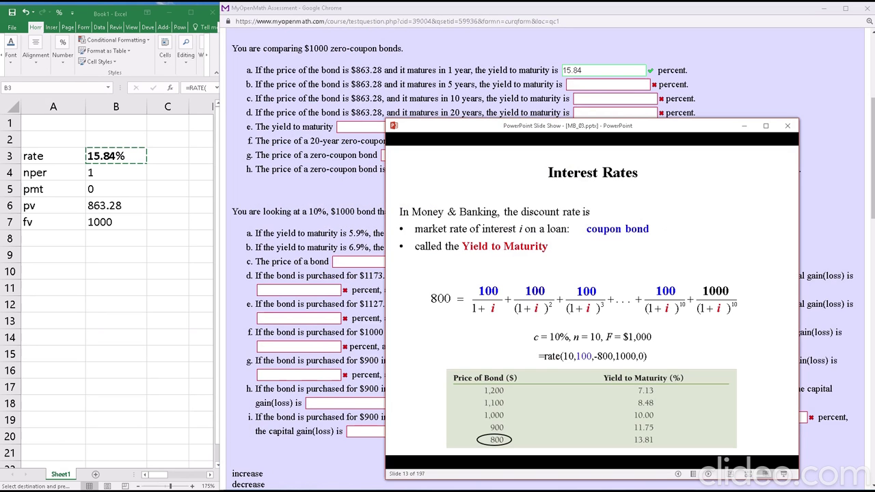
key("Left")
key("Left")
key("Left")
key("Left")
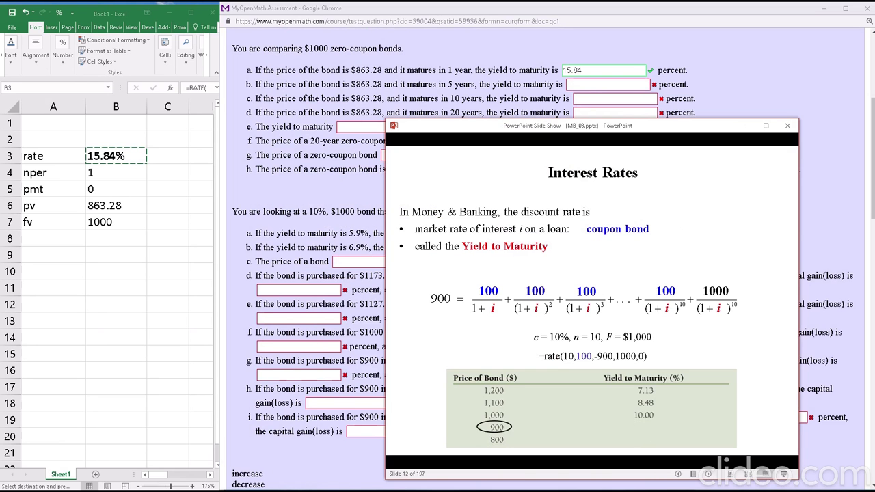
key("Left")
key("Left")
key("Left")
key("Left")
key("Left")
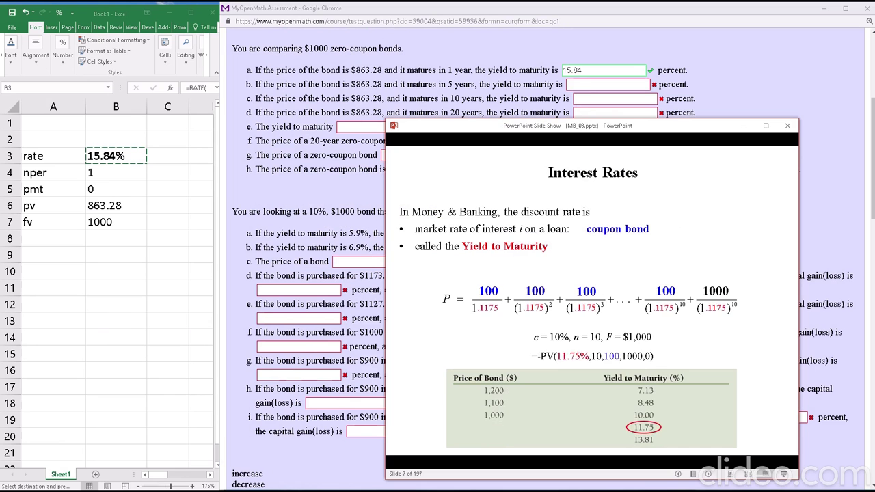
Step: Advance the slides forward to slide 37's zero-coupon bond price formula
key("Right")
key("Right")
key("Right")
key("Right")
key("Right")
key("Right")
key("Right")
key("Right")
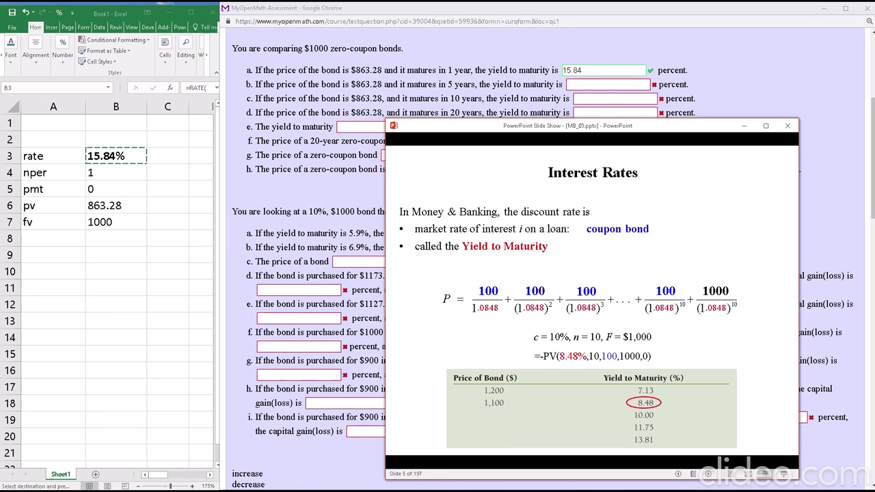
key("Right")
key("Right")
key("Right")
key("Right")
key("Right")
key("Right")
key("Right")
key("Right")
key("Right")
key("Right")
key("Right")
key("Right")
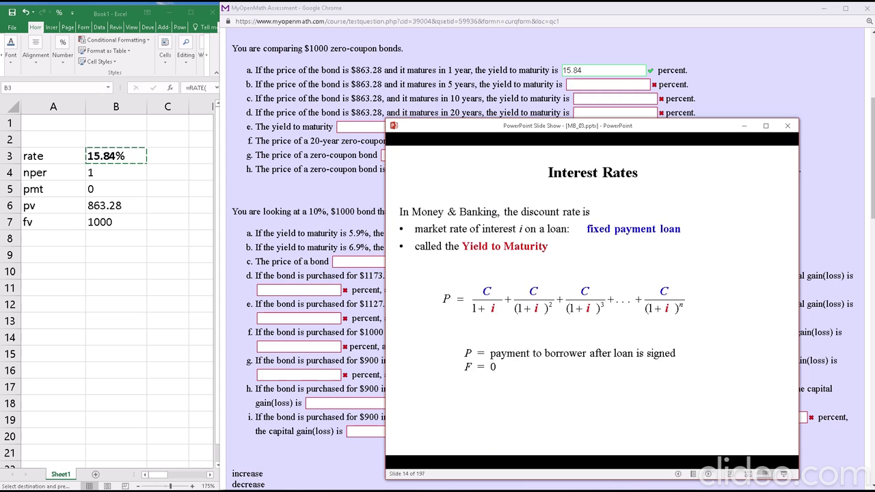
key("Right")
key("Right")
key("Right")
key("Right")
key("Right")
key("Right")
key("Right")
key("Right")
key("Right")
key("Right")
key("Right")
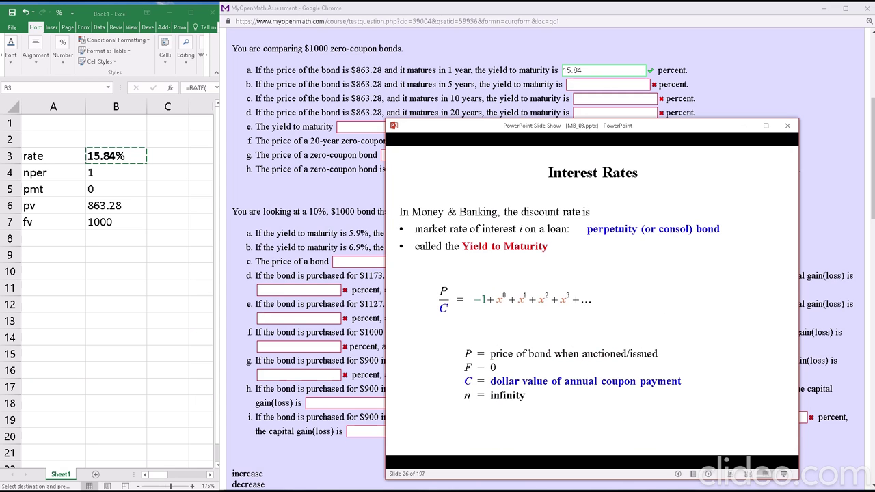
key("Right")
key("Right")
key("Right")
key("Right")
key("Right")
key("Right")
key("Right")
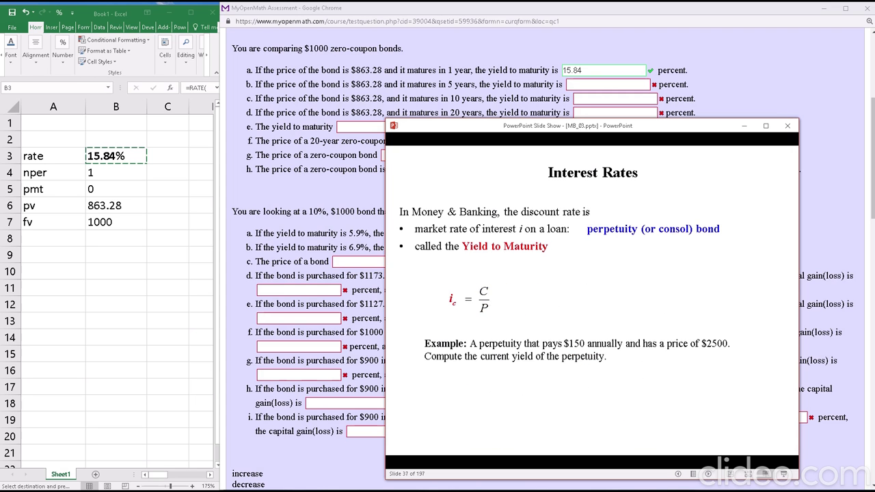
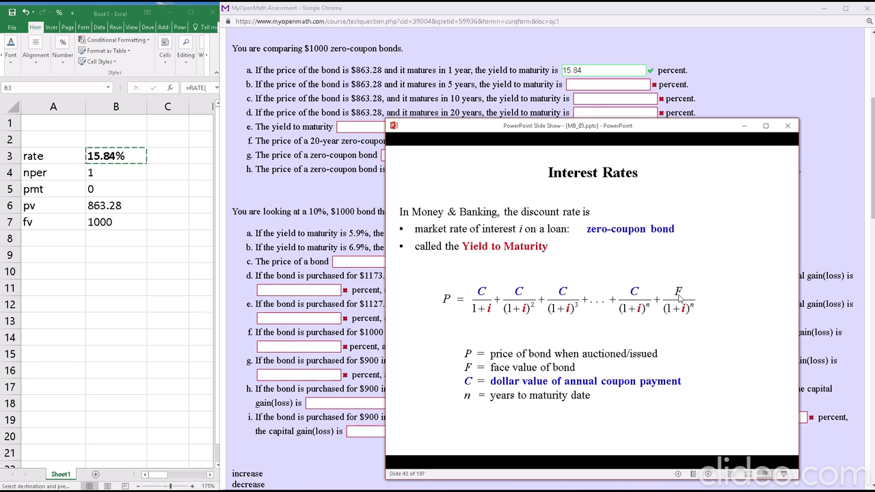
Step: Advance the slide show to slide 46, pairing P = F/(1+i)^n with i = (F/P)^(1/n) − 1
left_click(679, 295)
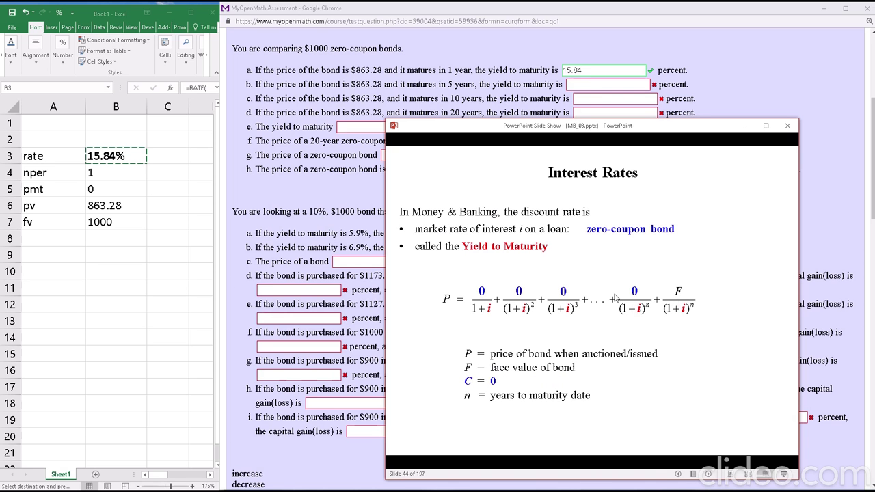
left_click(615, 297)
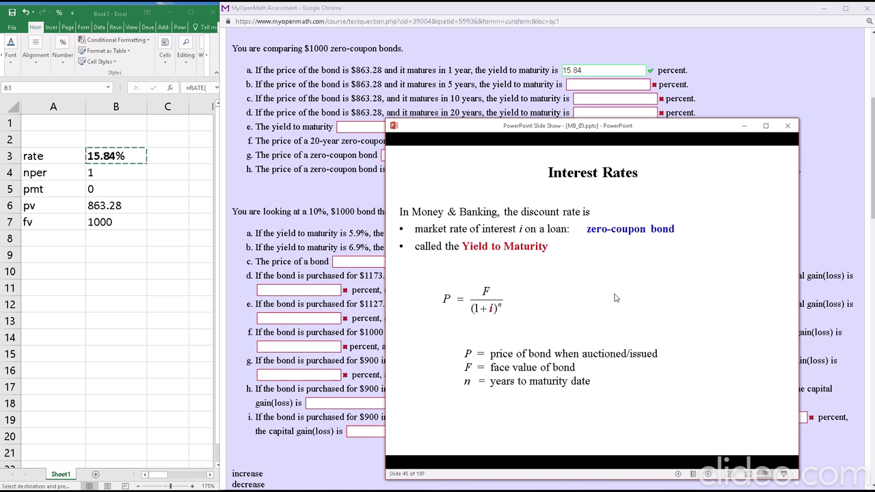
left_click(501, 310)
key("Left")
left_click(489, 306)
Step: Enter the formula =1000/B6-1 in cell C3
left_click(164, 156)
type("=")
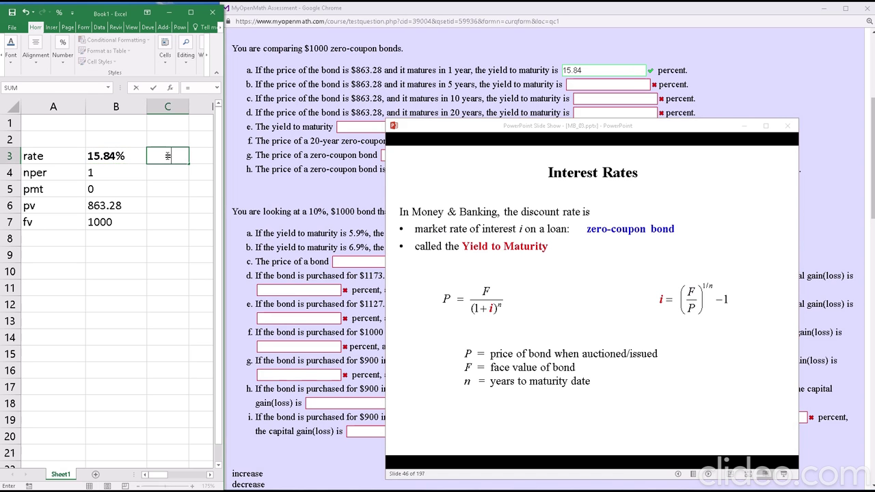
type("1000/")
key("Down")
key("Down")
key("Down")
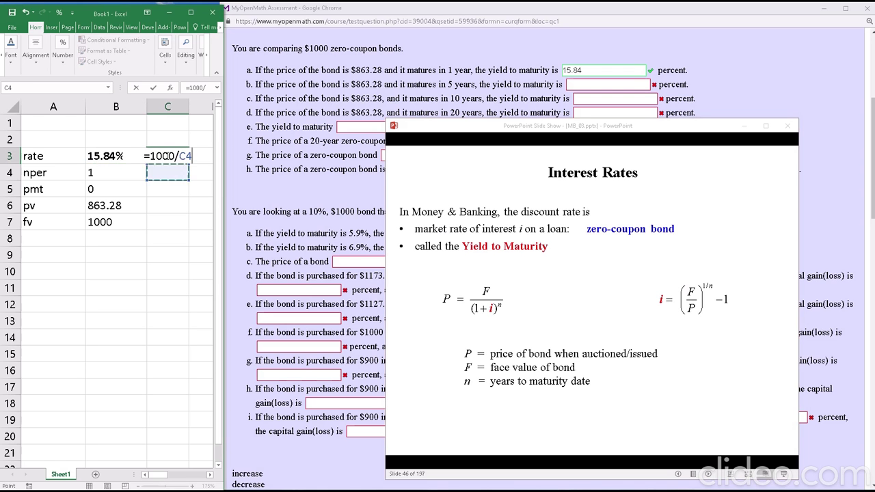
key("Left")
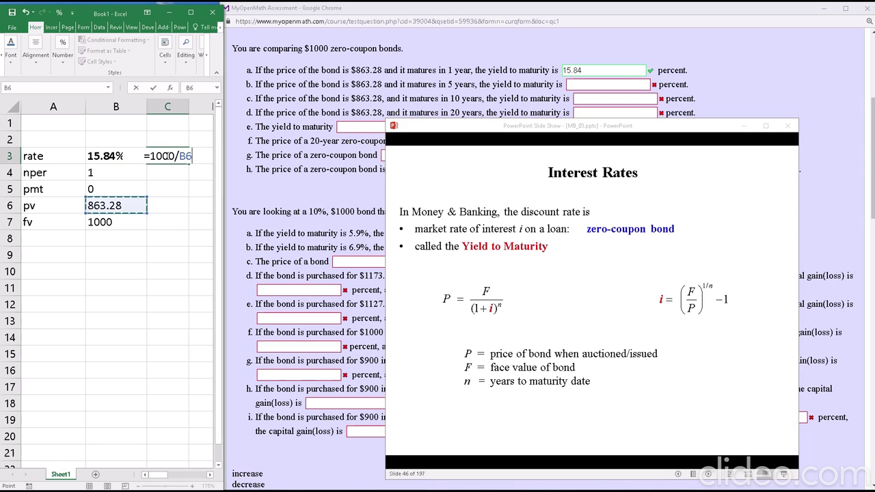
type("-1")
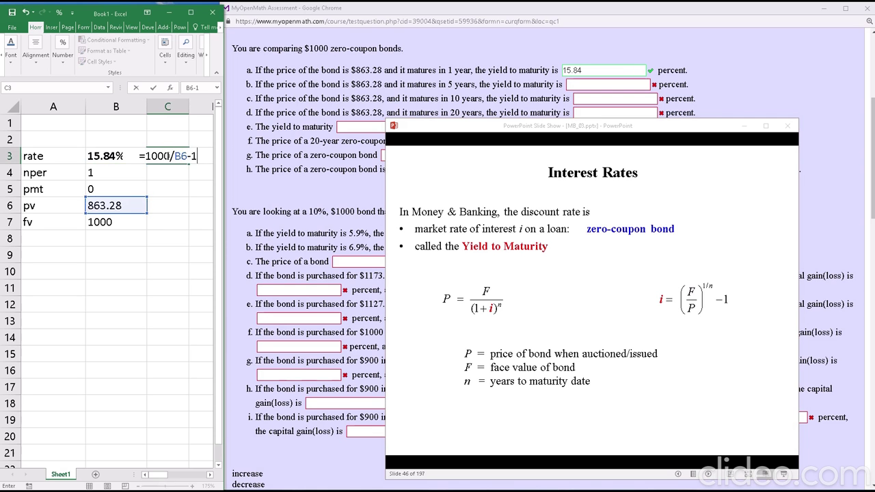
key("Return")
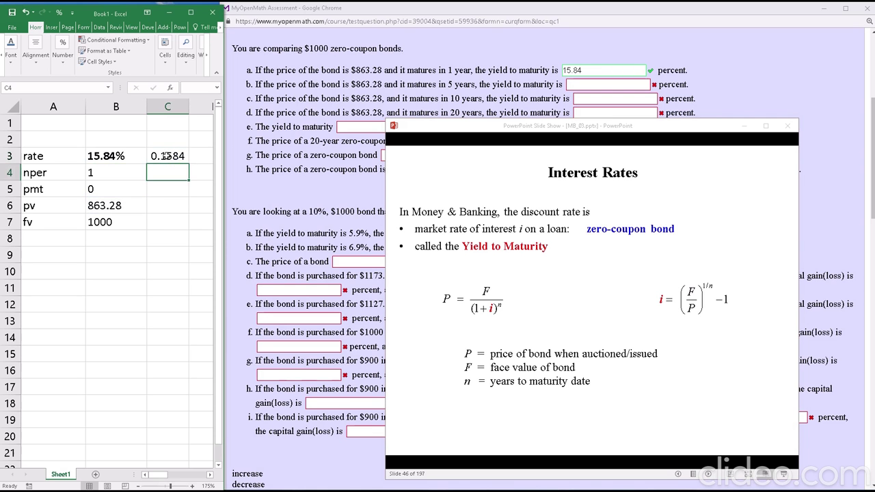
Step: Format C3 as a percentage with two decimals (15.84%), and return the slide show to slide 43
key("Up")
left_click(60, 51)
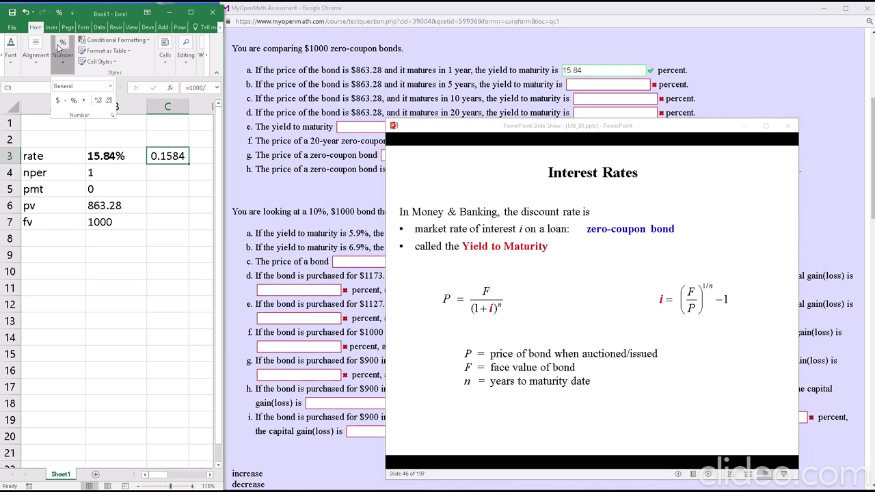
left_click(74, 102)
left_click(98, 101)
left_click(97, 101)
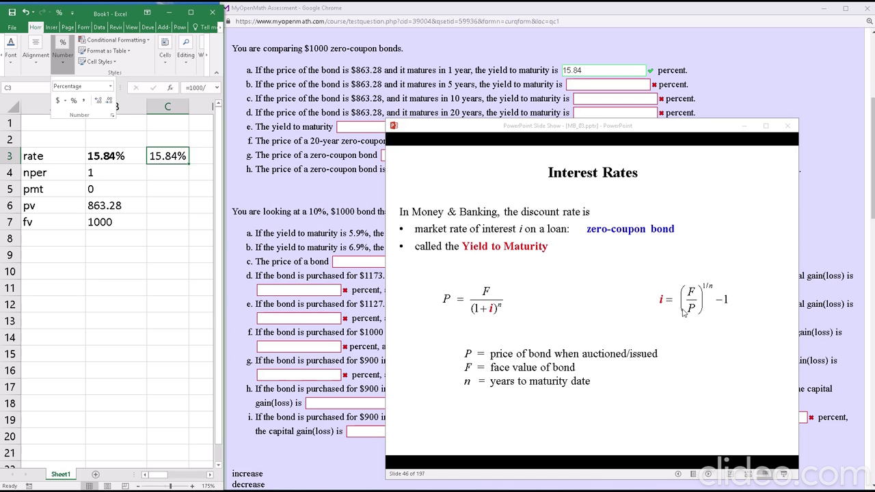
left_click(682, 333)
key("Left")
key("Left")
key("Left")
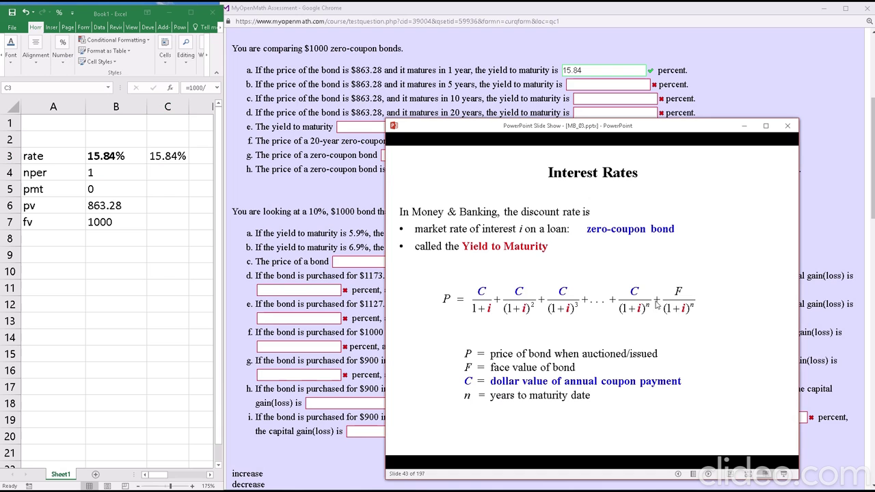
Step: Change nper in B4 to 5 so the rate in B3 recalculates to 2.98%
left_click(694, 309)
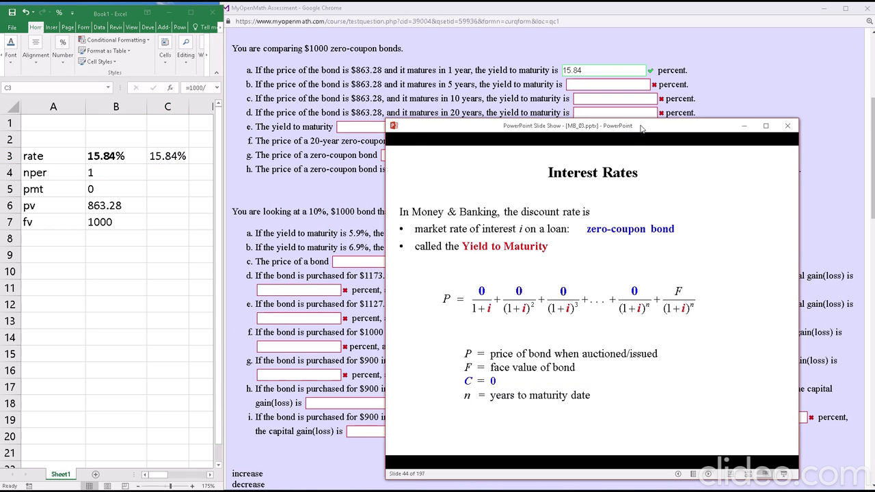
left_click(787, 126)
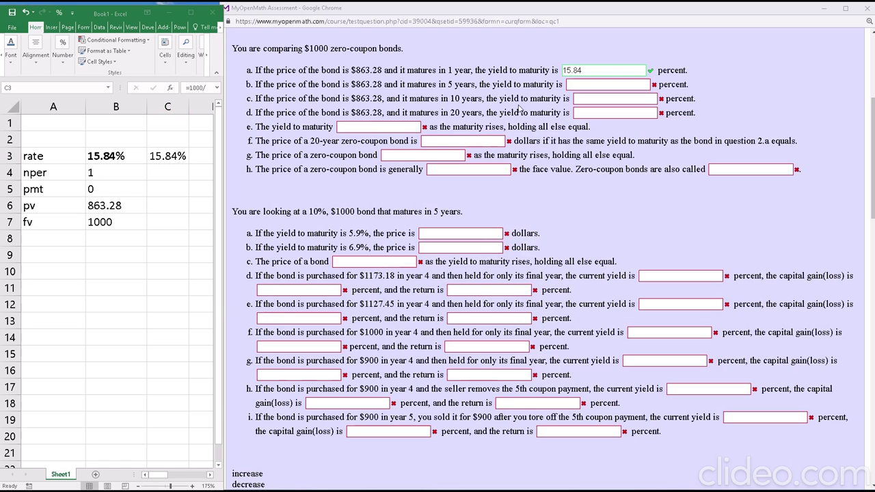
left_click(574, 84)
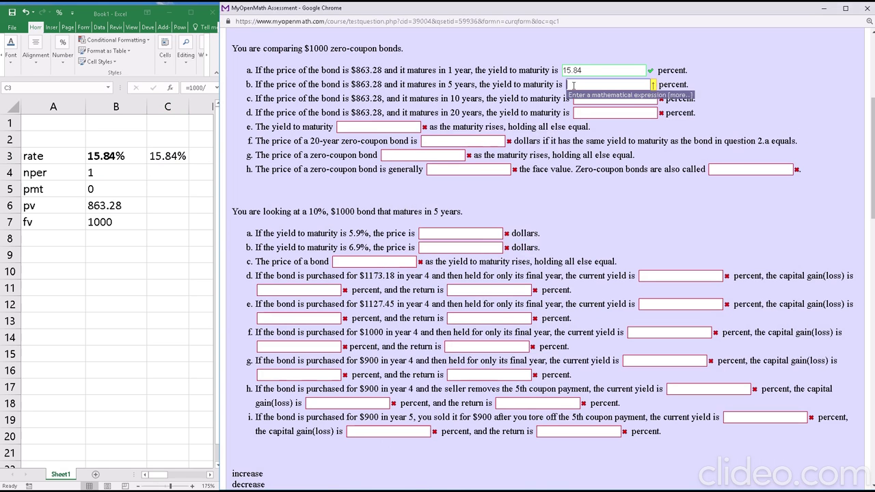
left_click(103, 173)
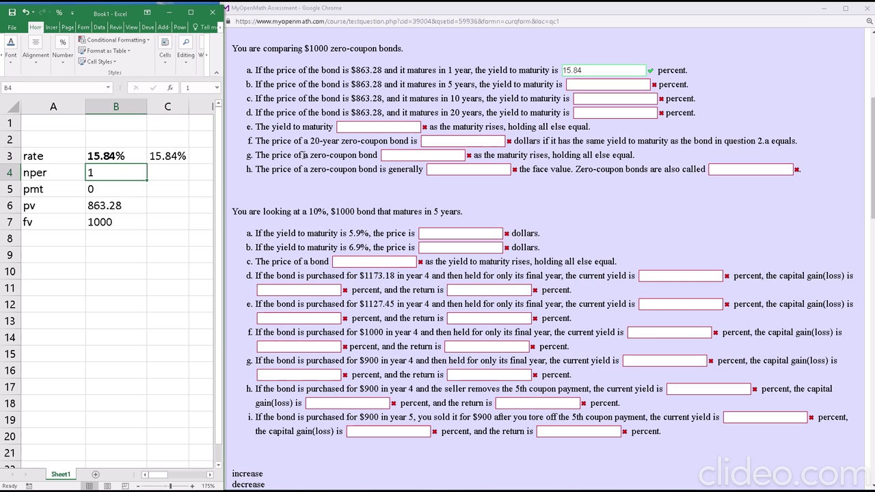
type("5")
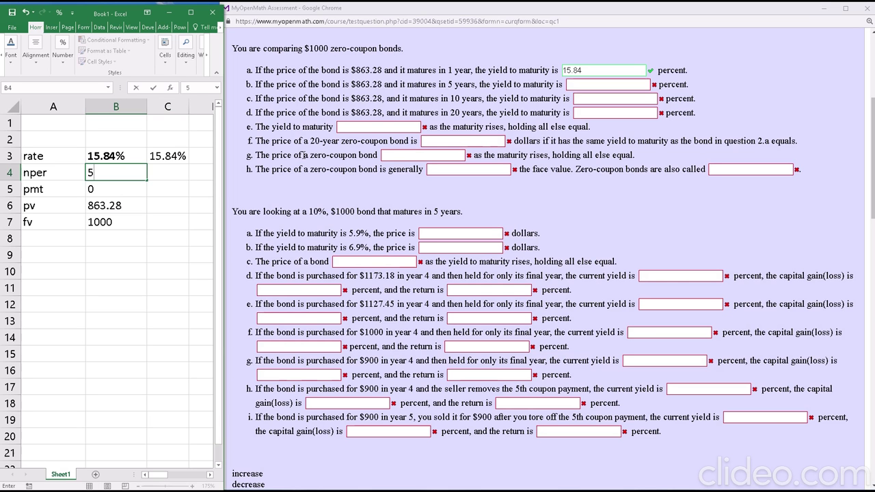
key("Return")
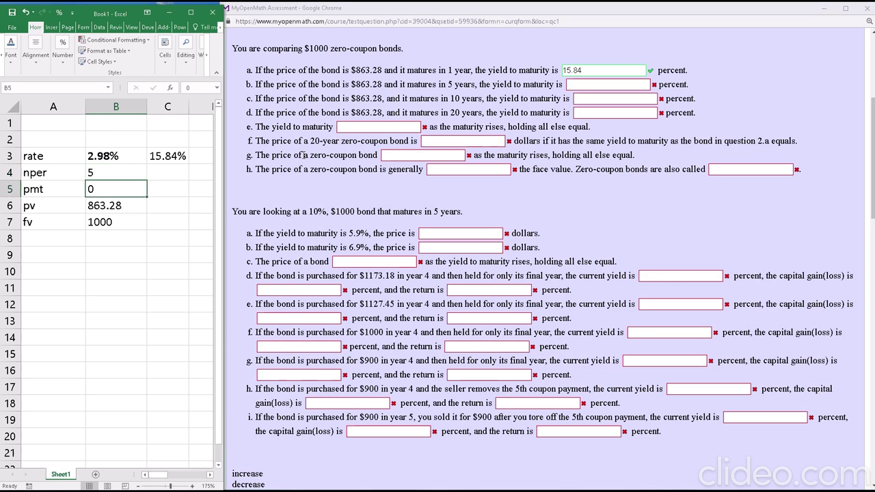
key("Up")
key("Up")
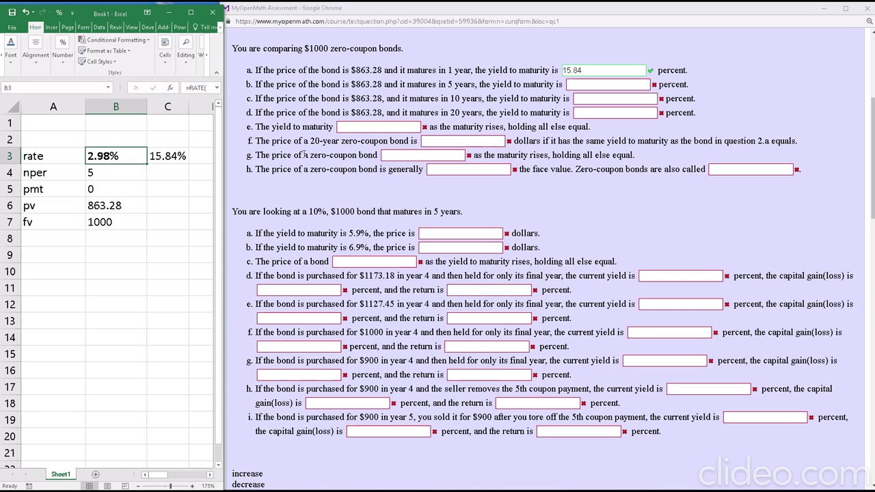
Step: Submit 2.98 as the 5-year yield for part b in MyOpenMath
left_click(647, 81)
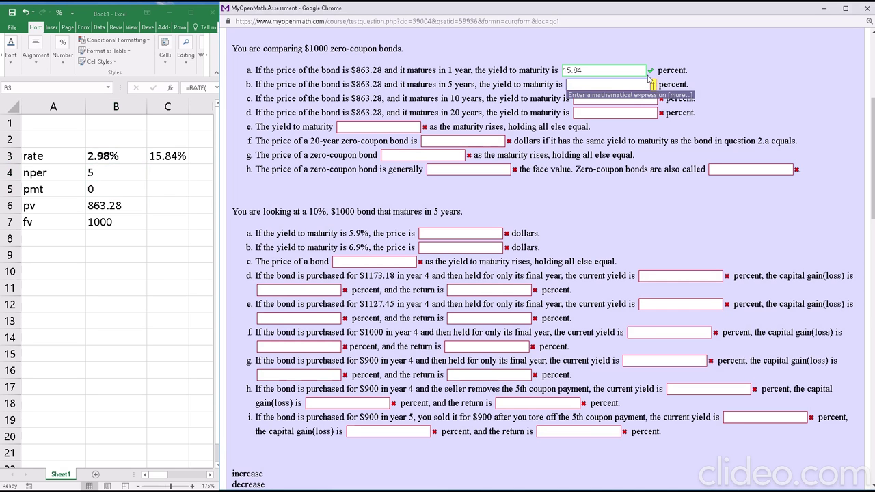
type("2.98")
key("Return")
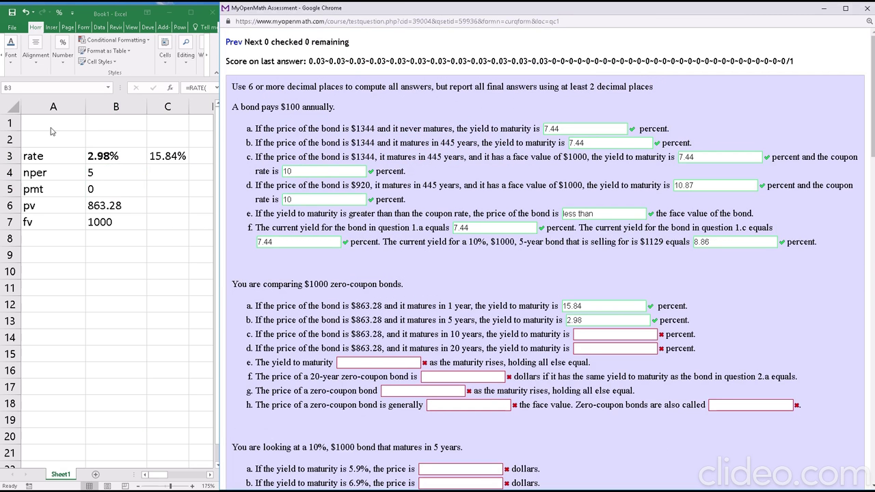
key("alt+Tab")
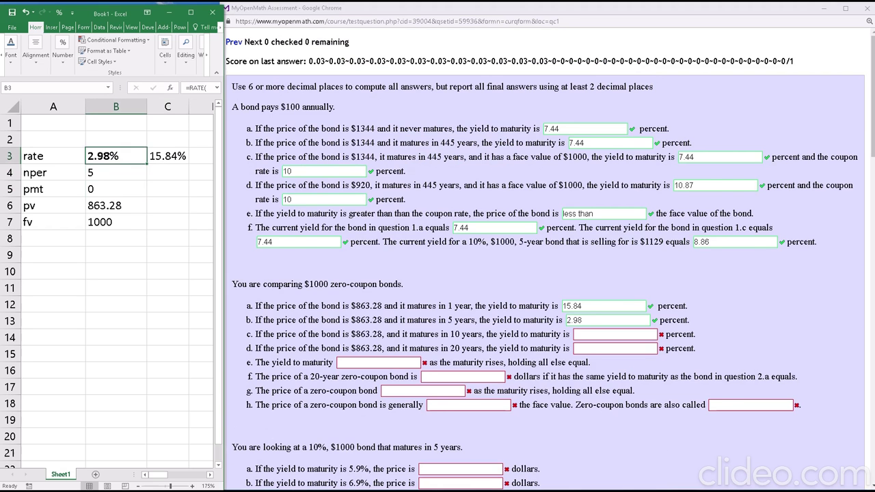
key("alt+Tab")
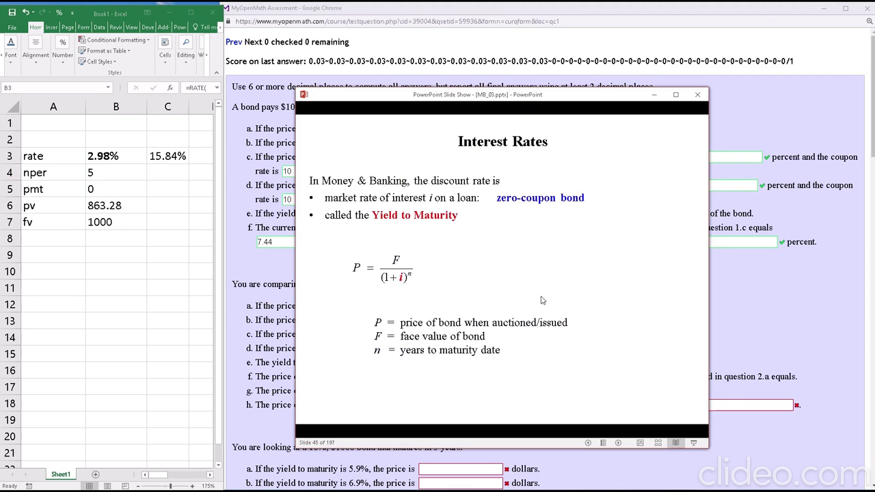
Step: Rewrite C3's formula as =(1000/B6)^(1/B4)-1
left_click(541, 300)
left_click(541, 300)
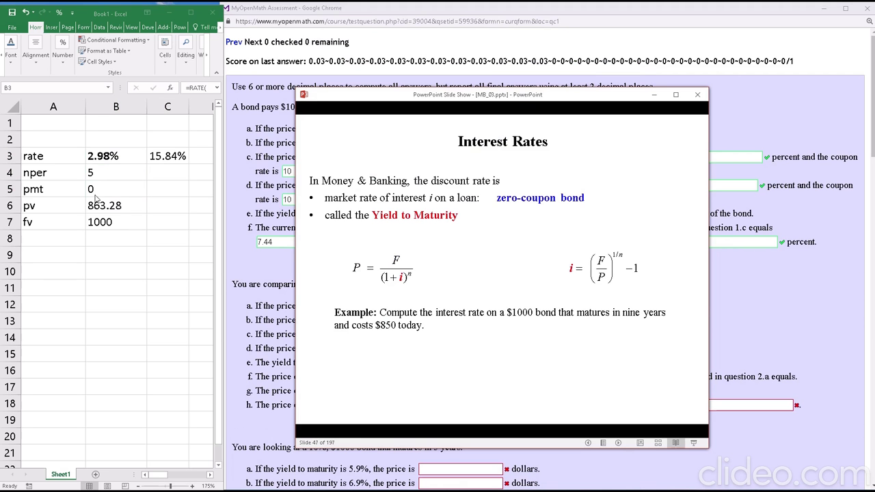
left_click(169, 156)
double_click(169, 157)
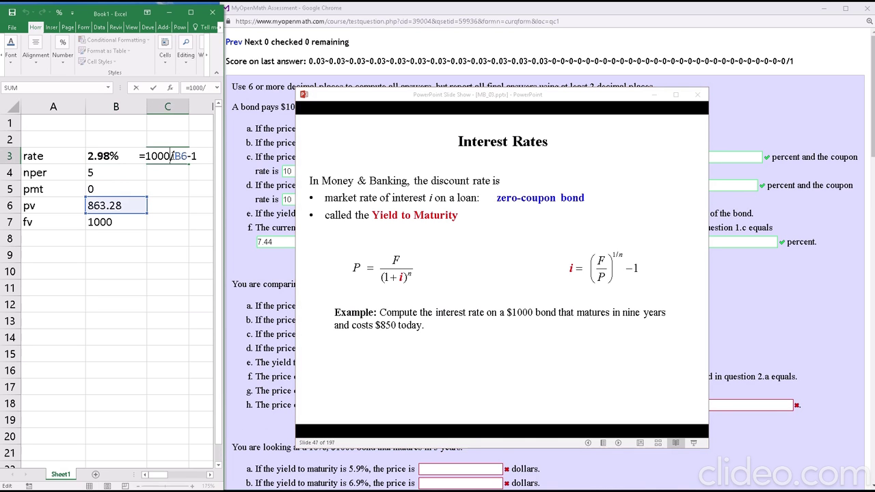
left_click(148, 156)
type("(")
key("Right")
key("Right")
key("Right")
key("Right")
key("Right")
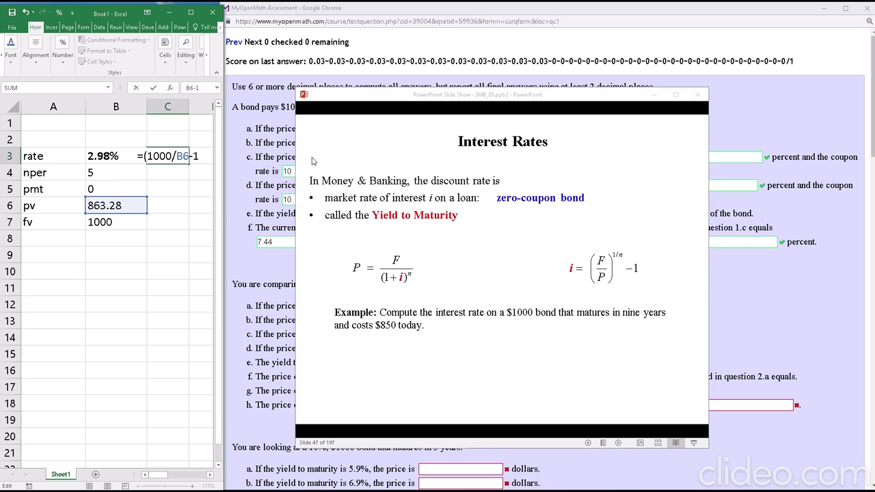
type(")")
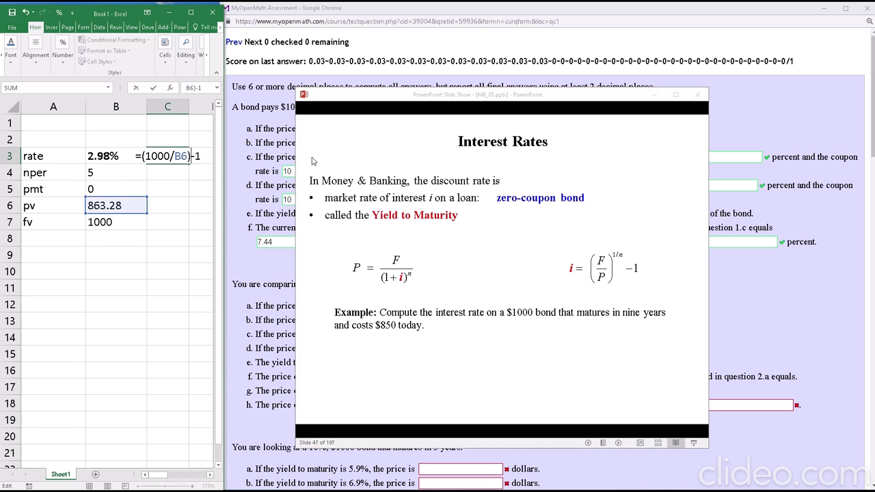
type("^")
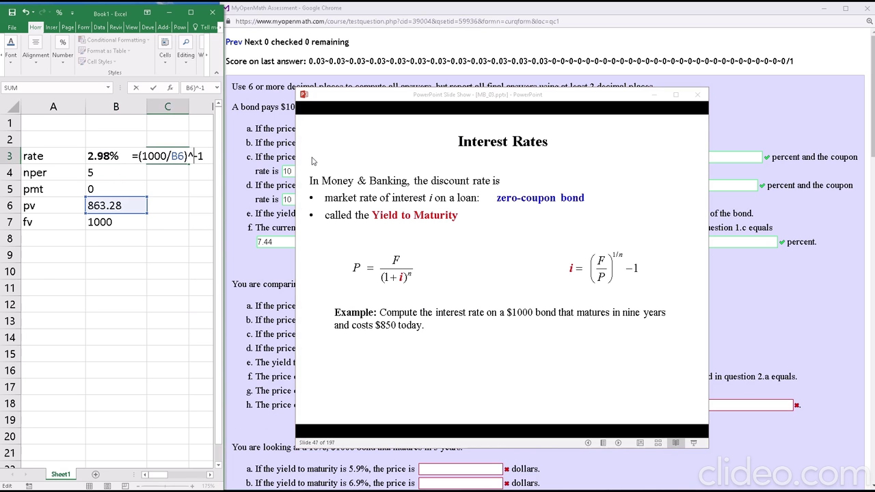
type("(")
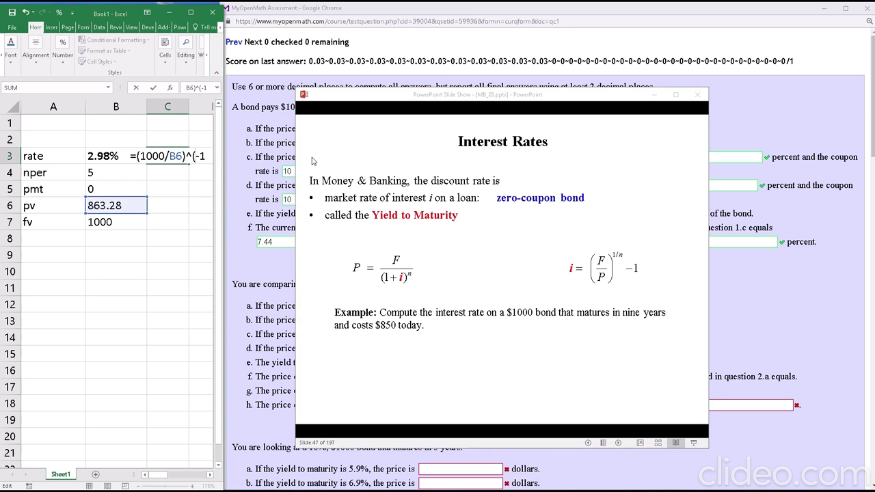
type("1/")
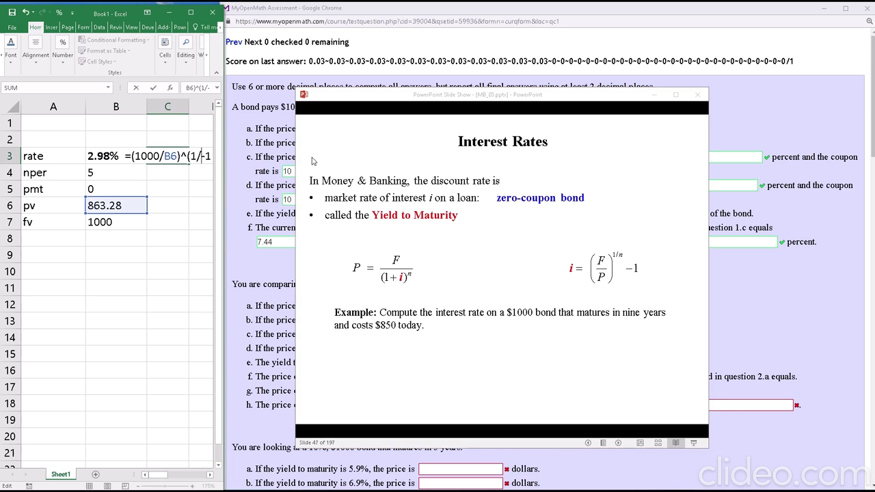
left_click(127, 174)
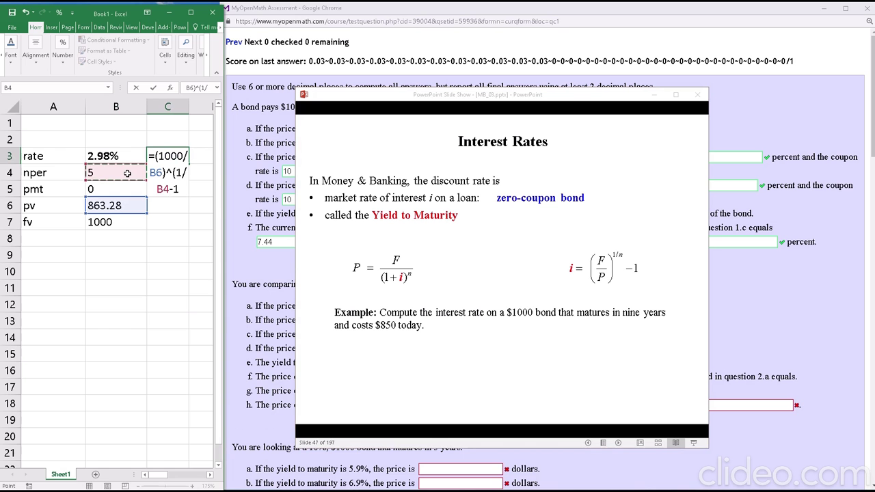
type(")")
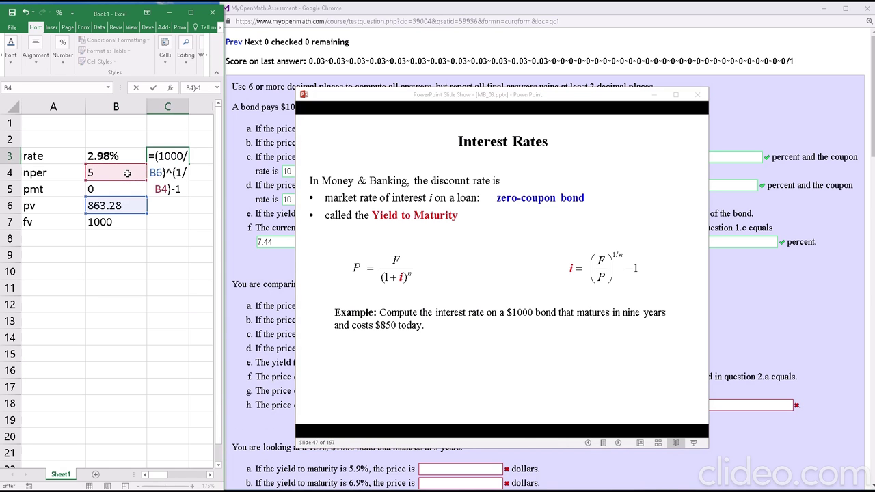
Step: Highlight the 1000, B6 and B4 terms, then commit C3, returning 2.98%
left_click(224, 232)
left_click_drag(224, 233, 273, 239)
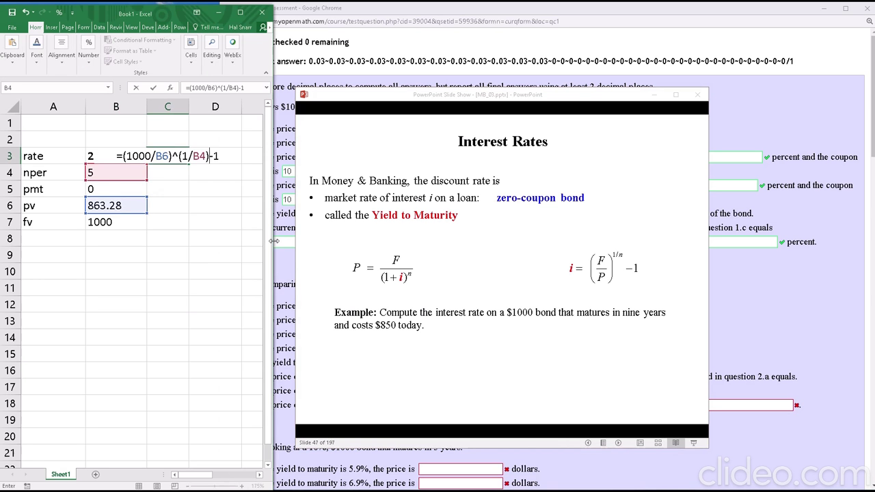
double_click(137, 156)
double_click(161, 156)
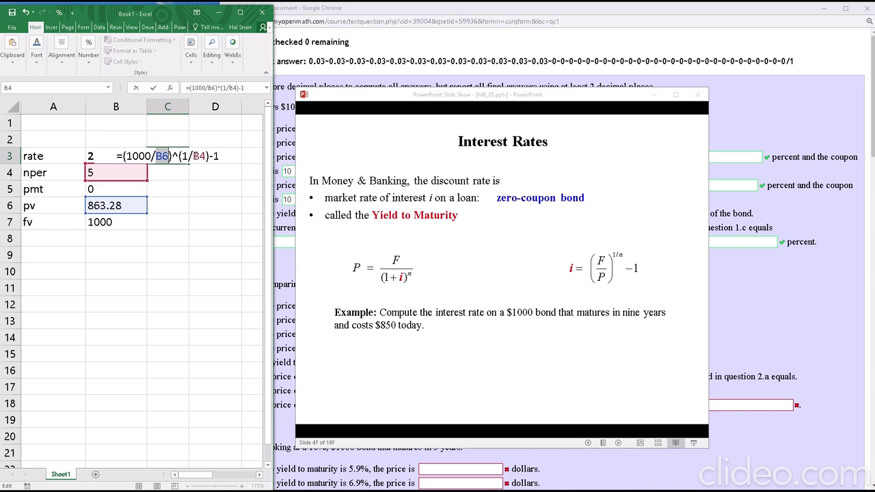
double_click(198, 156)
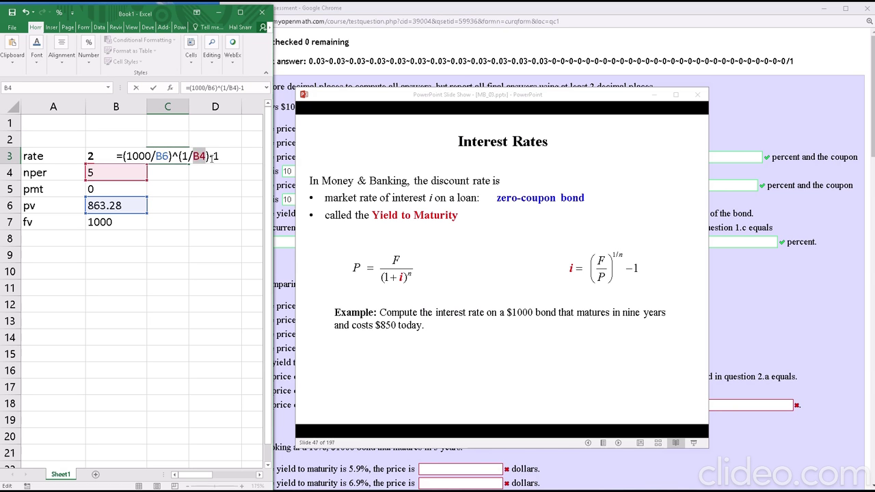
left_click(322, 133)
key("Return")
key("Up")
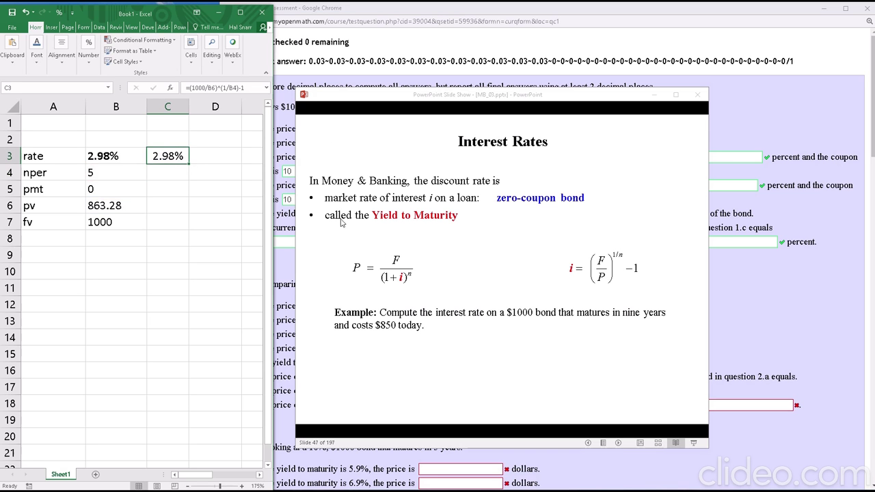
left_click(409, 100)
left_click(835, 154)
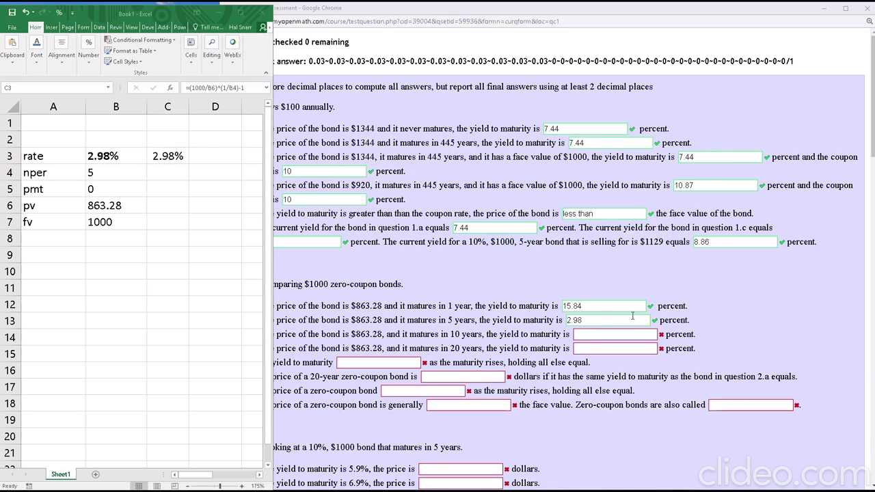
Step: Set the maturity in B4 to 10 years
left_click(97, 171)
type("10")
key("Return")
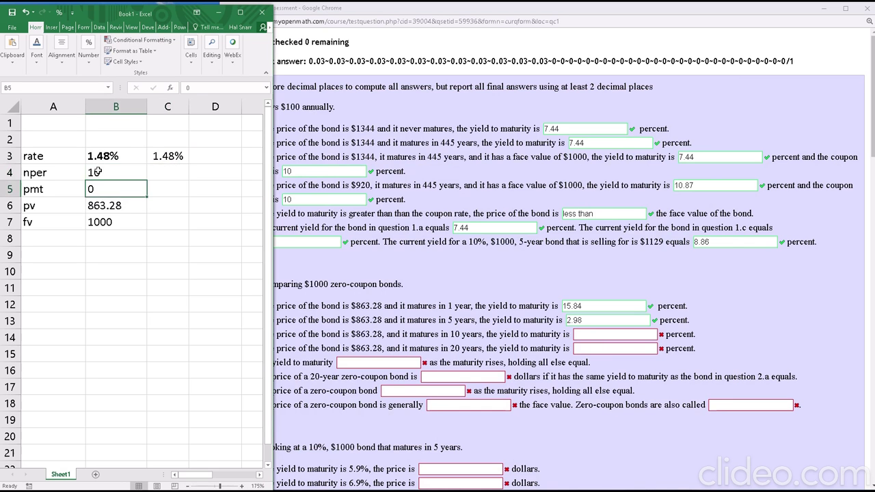
Step: Inspect B3's RATE arguments and C3's formula, both now showing 1.48%
double_click(127, 156)
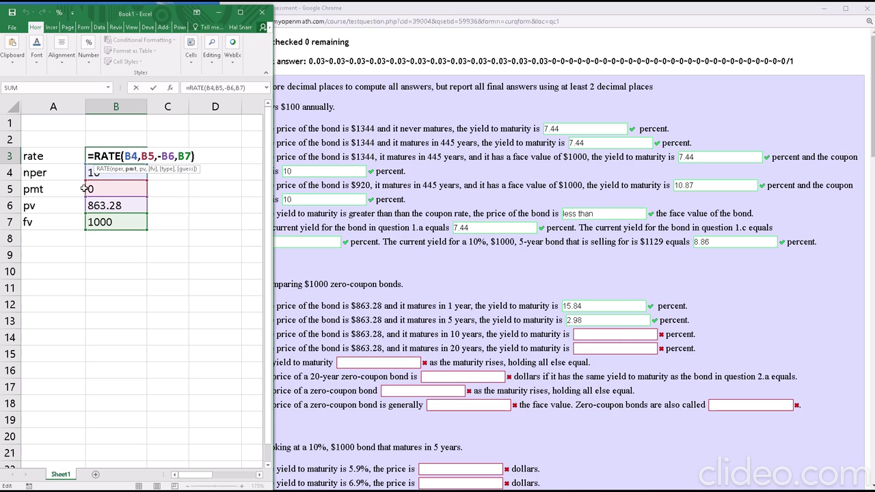
key("Right")
key("Right")
key("Right")
key("Right")
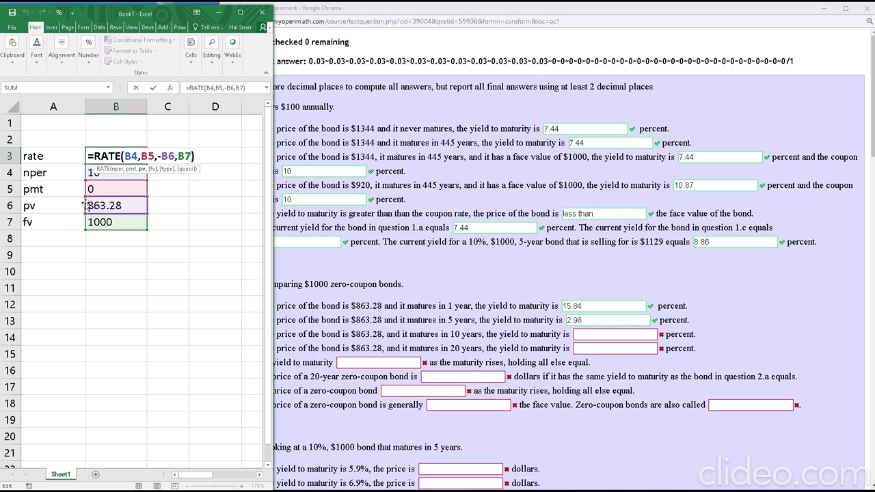
key("Right")
key("Right")
key("Right")
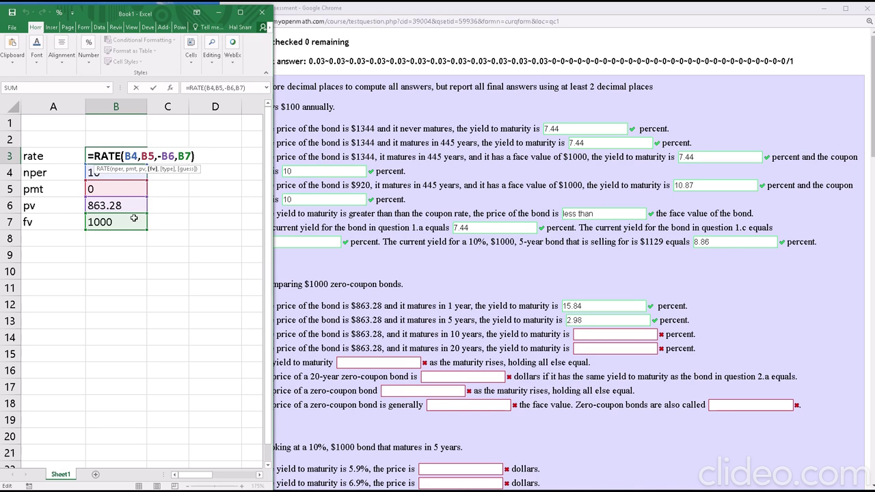
key("Return")
double_click(170, 155)
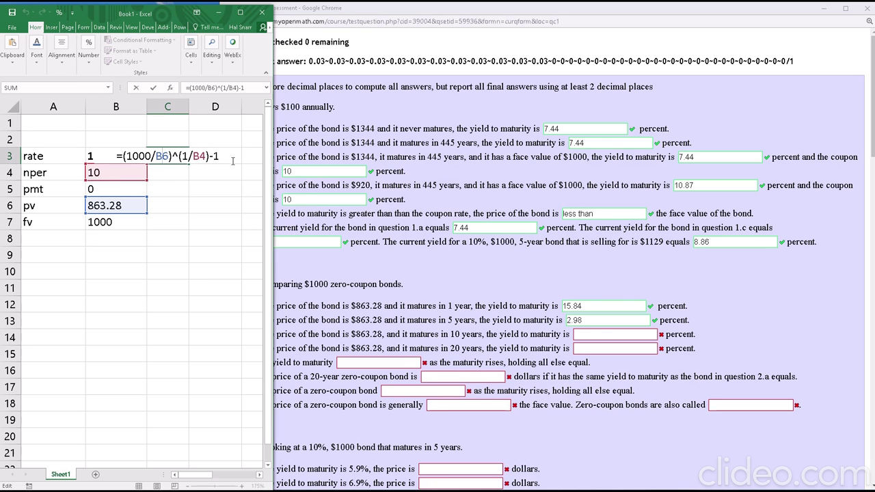
key("Return")
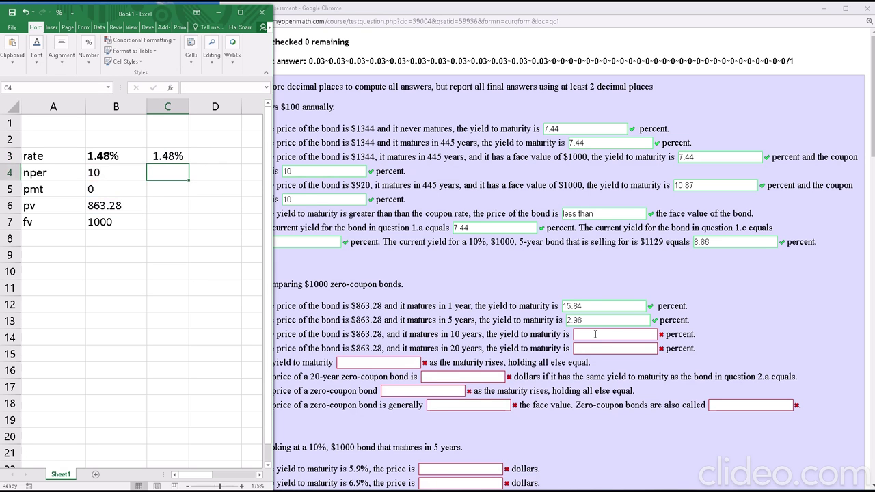
Step: Enter 1.48 as the 10-year yield in quiz question 2.c
left_click(595, 333)
type("1.48")
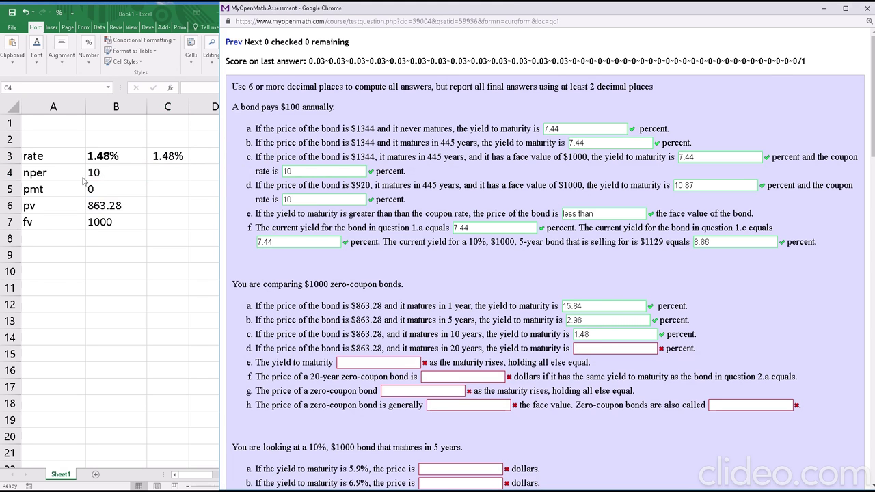
left_click(107, 173)
left_click(107, 173)
Step: Set the maturity to 20 years and submit 0.74 for quiz question 2.d
type("20")
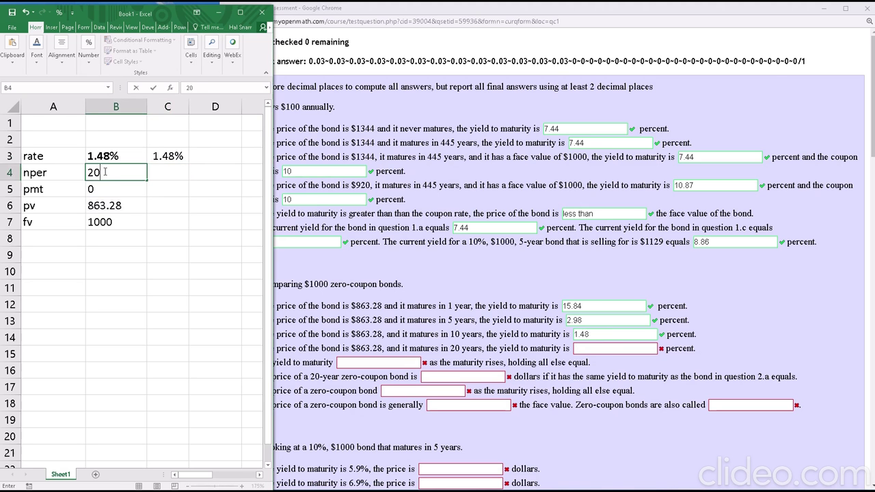
key("Return")
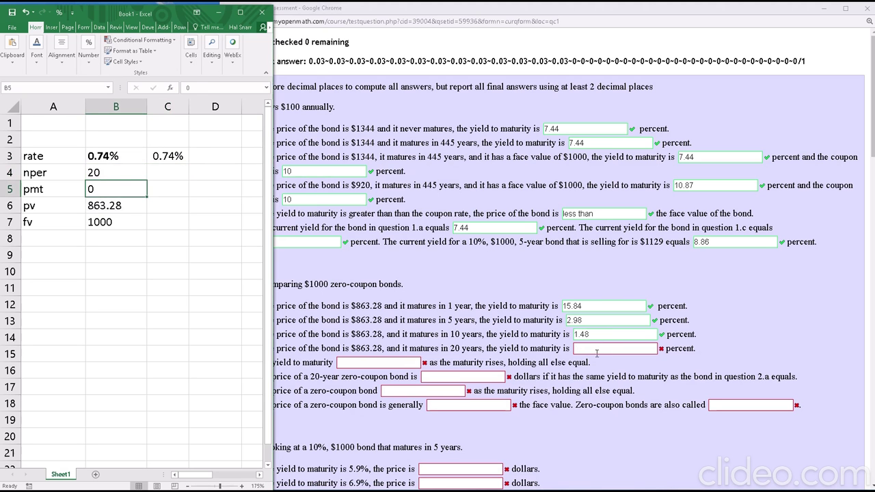
left_click(602, 348)
type("0.74")
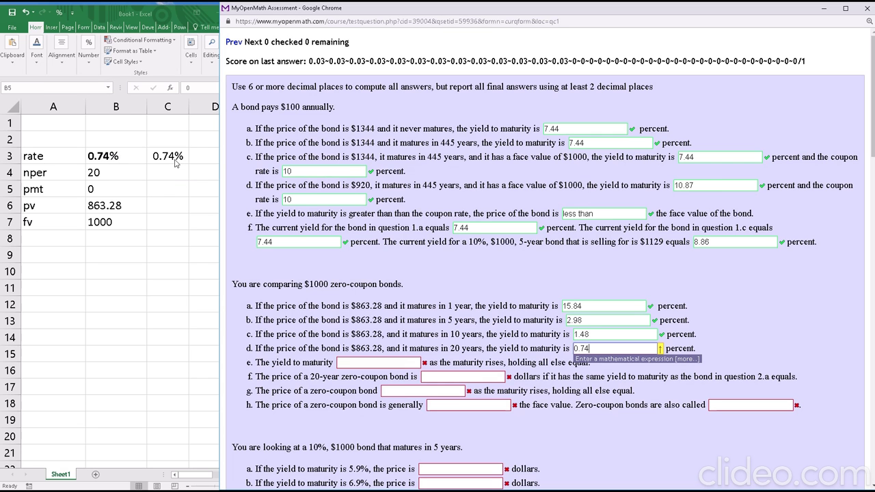
key("alt+Tab")
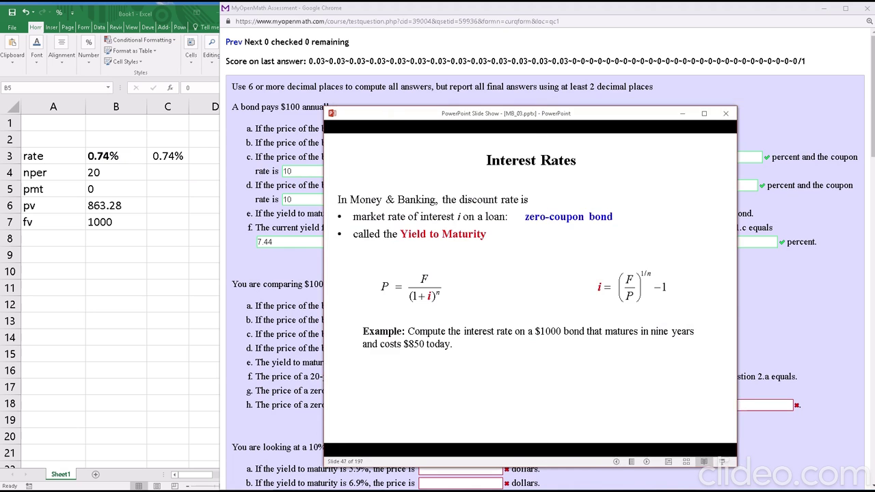
key("alt+Tab")
left_click(604, 350)
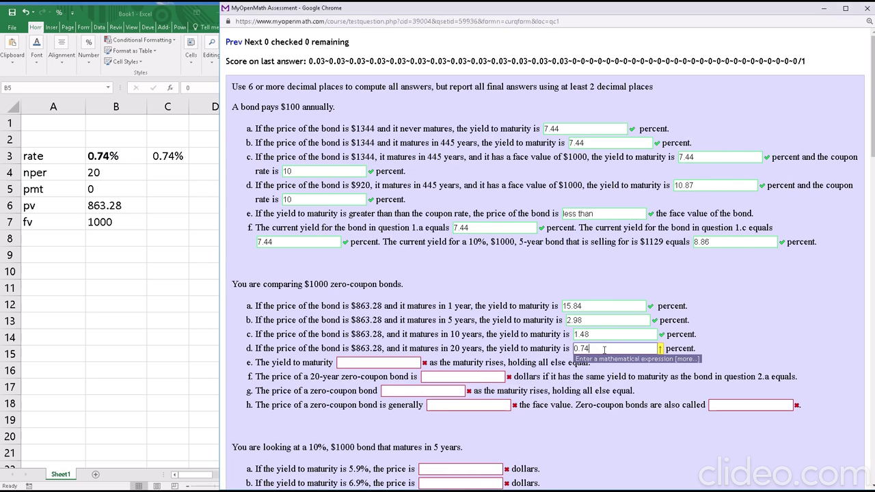
key("Return")
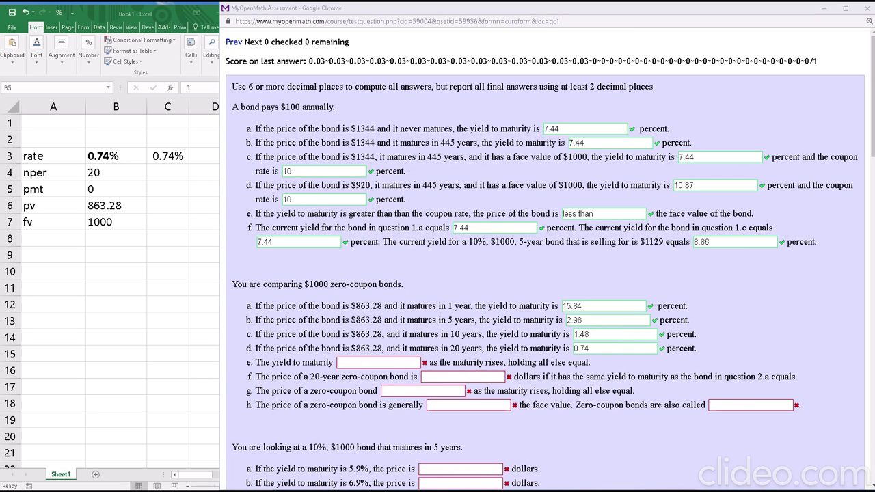
Step: Submit 'falls' for question 2.e, then select the 15.84 answer in 2.a
left_click(378, 363)
type("falls")
key("Return")
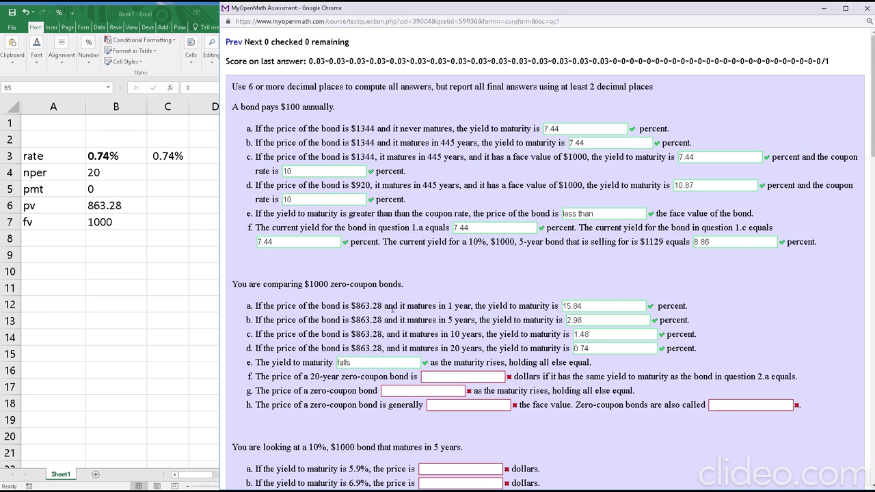
double_click(573, 306)
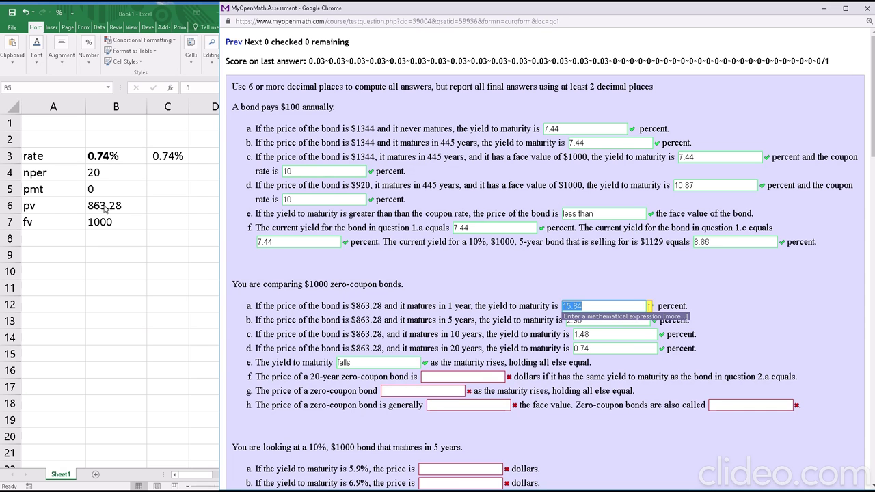
key("alt+Tab")
Step: Clear C3 and begin a =pv( formula in cell C6
left_click(168, 153)
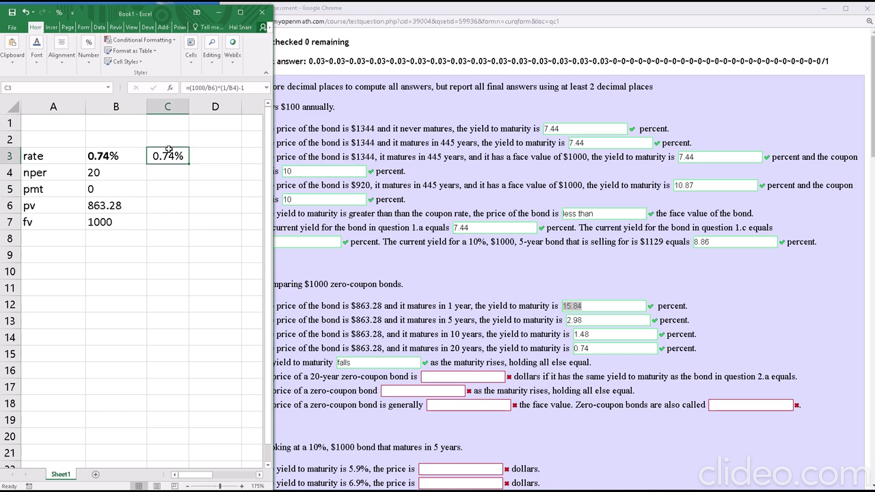
key("Delete")
left_click(166, 209)
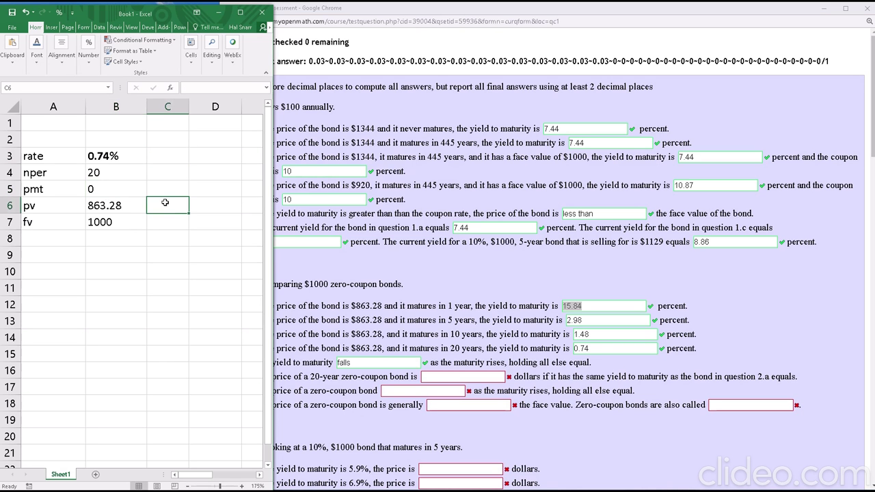
double_click(169, 199)
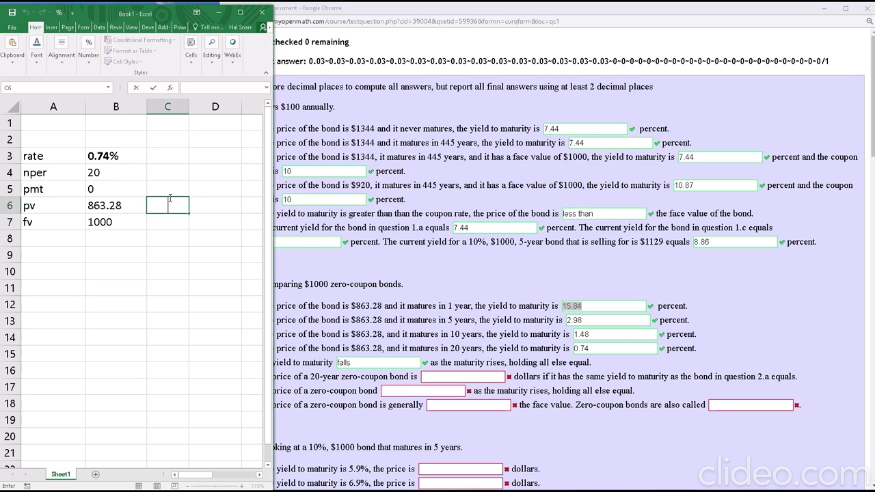
type("=pv(")
key("Return")
key("Up")
key("Up")
key("Up")
key("Up")
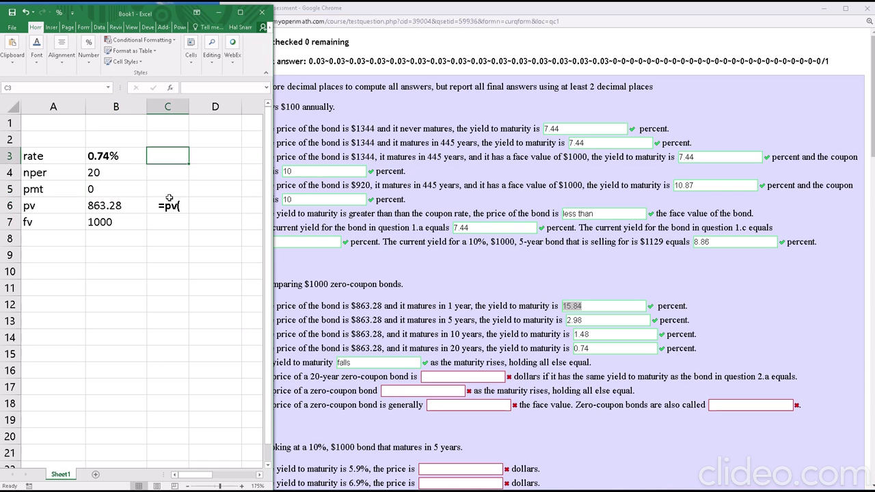
left_click_drag(272, 328, 244, 325)
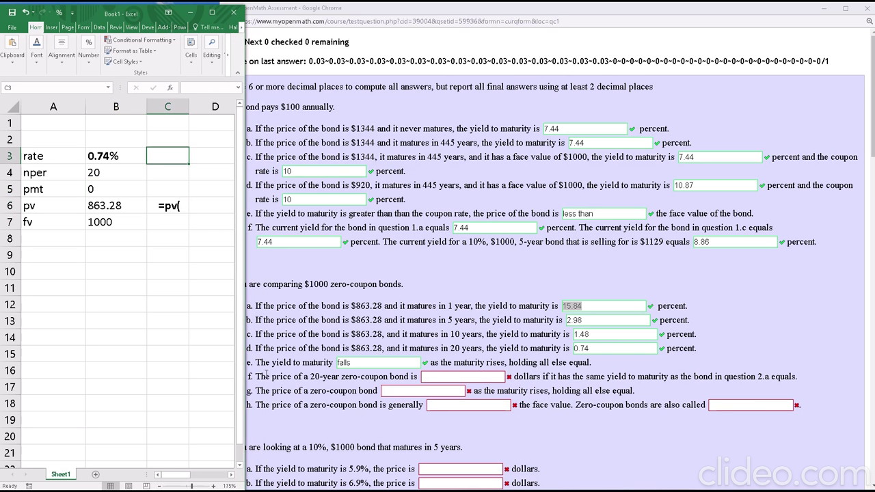
Step: Enter nper 20, pmt 0 and fv 1000 in column C, and rate 15.84% in C3
left_click(167, 175)
type("20")
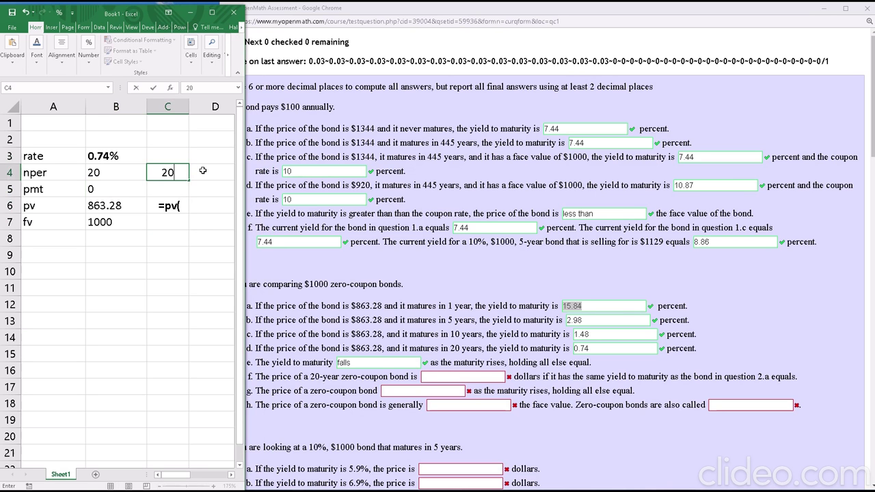
key("Return")
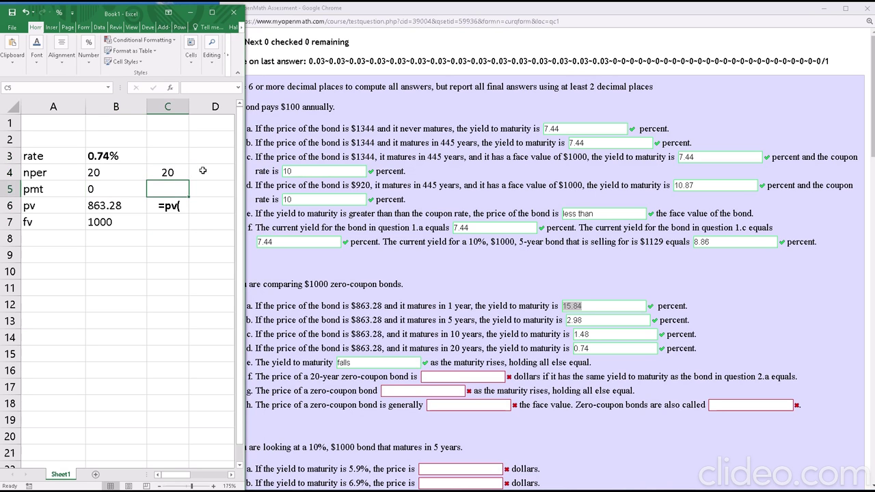
type("0")
key("Return")
key("Return")
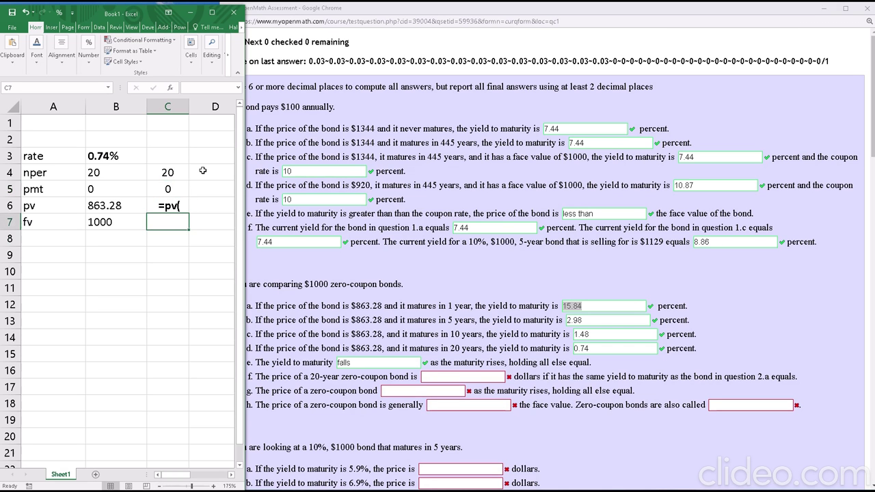
type("1000")
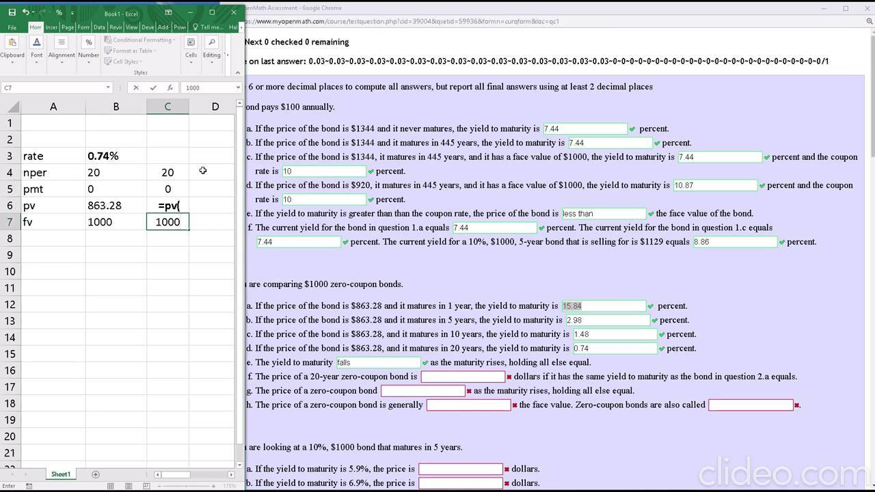
key("Up")
key("Up")
key("Up")
key("Up")
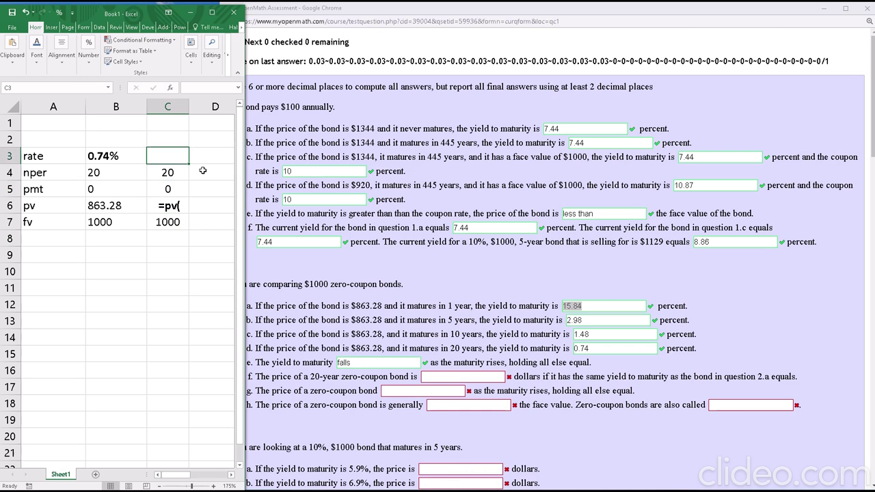
type("15.84")
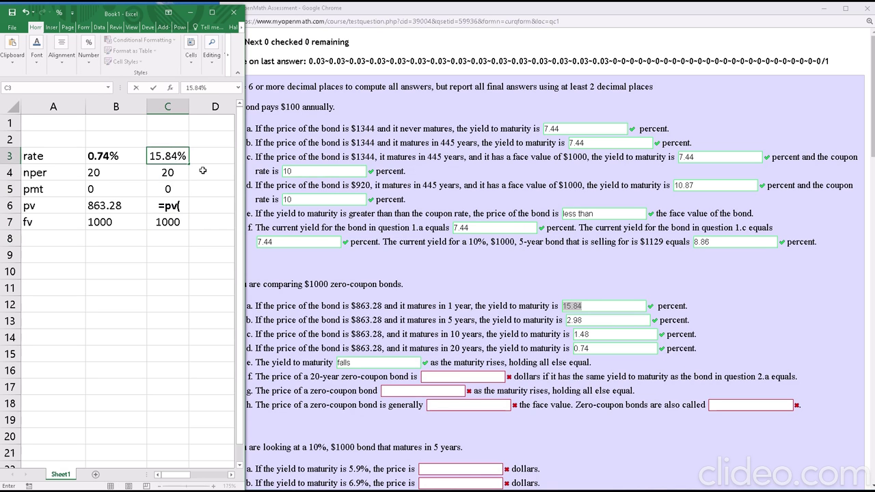
key("Return")
Step: Fill in the PV arguments C3, C4, C5 and C7 in C6
key("Down")
key("Down")
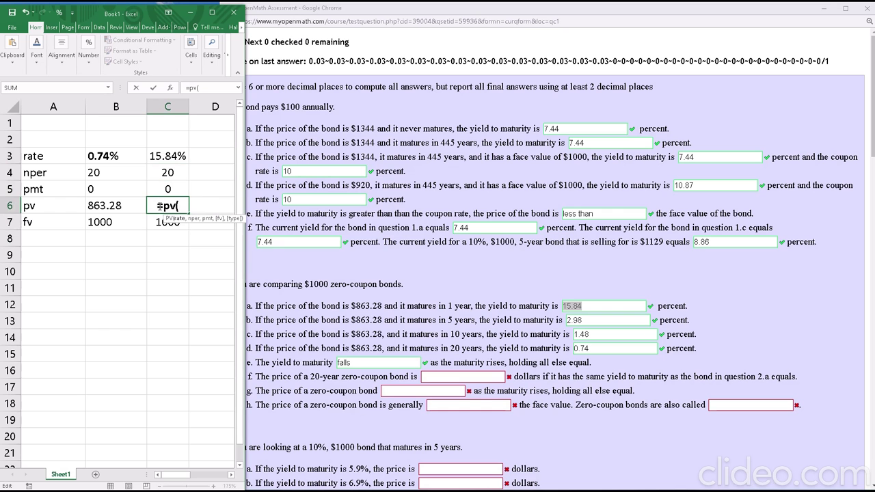
left_click(157, 155)
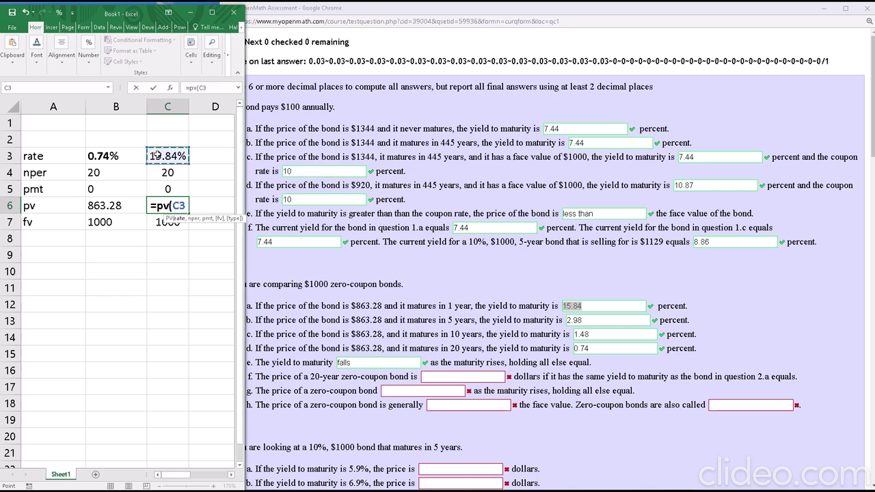
type(",")
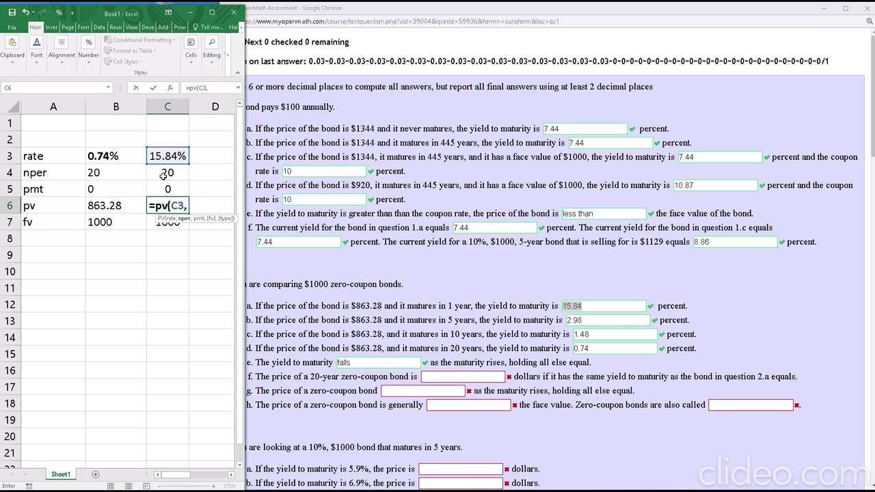
left_click(163, 175)
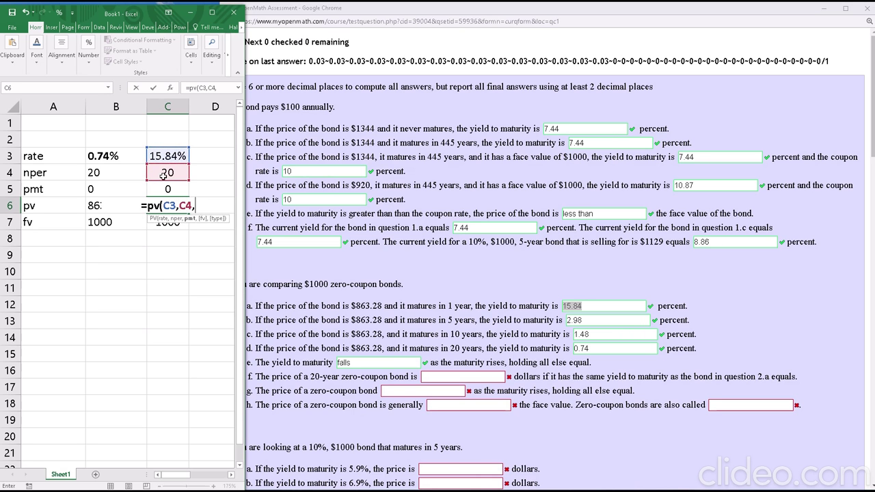
type(",")
left_click(166, 189)
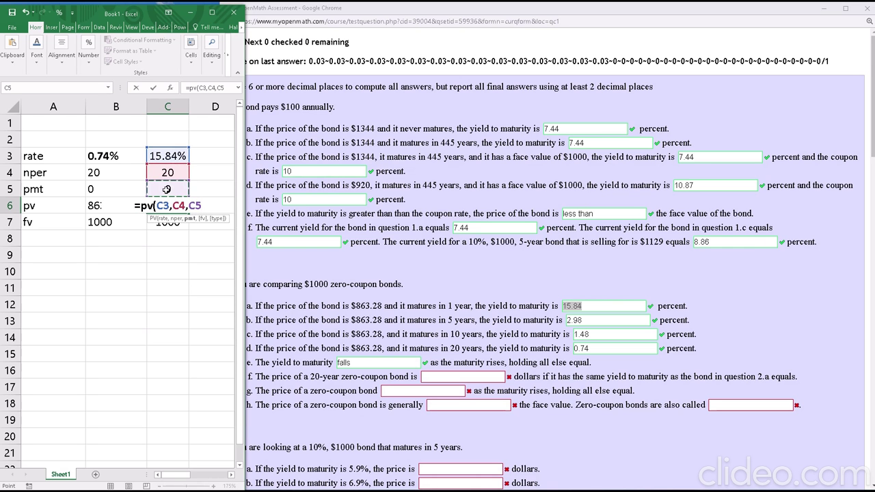
type(",")
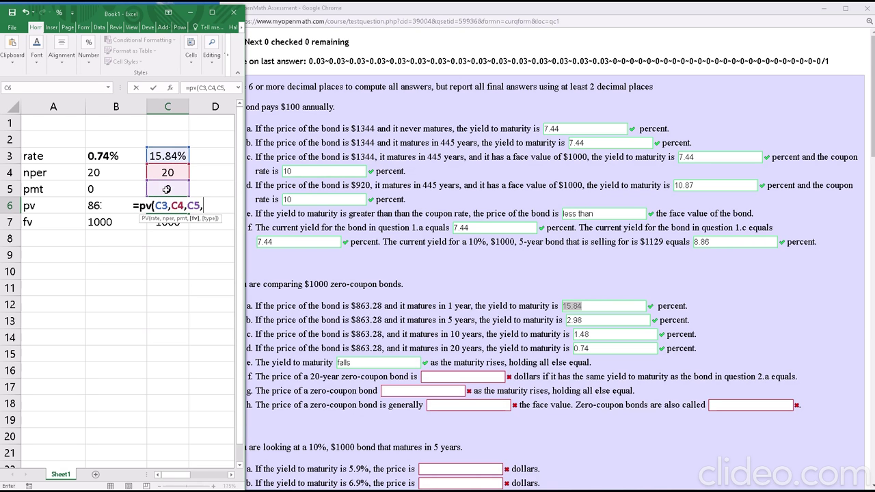
left_click(178, 227)
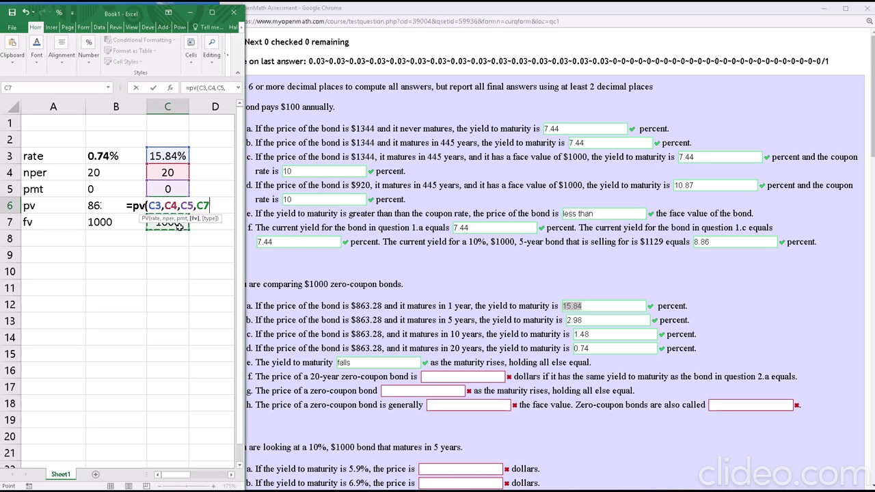
type(")")
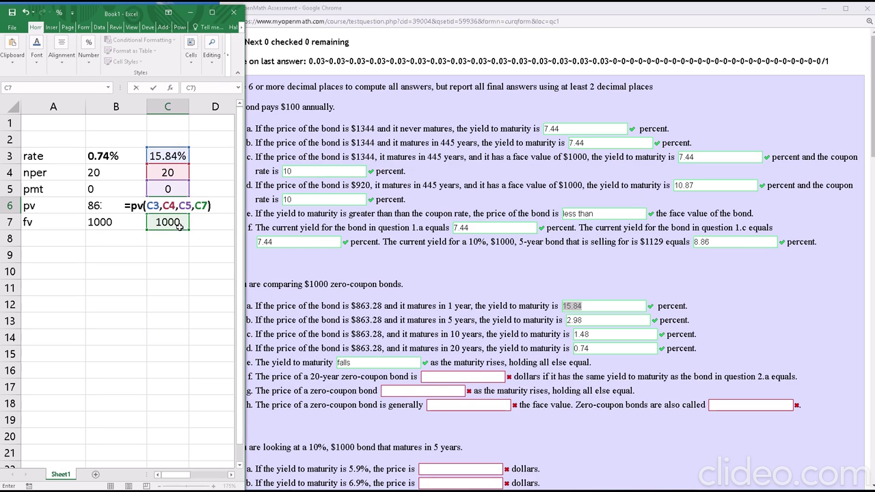
Step: Negate the formula to =-PV(C3,C4,C5,C7), giving $52.82, and copy it for question 2.f
left_click(132, 206)
type("-")
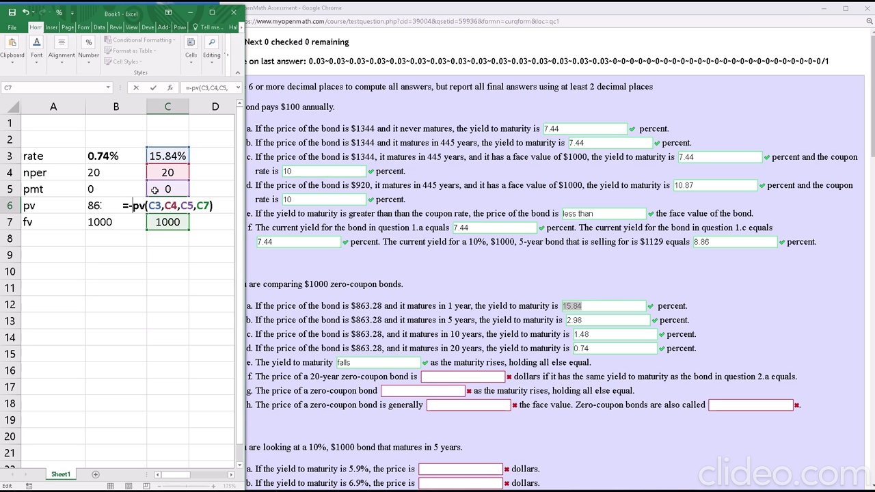
key("Return")
key("Up")
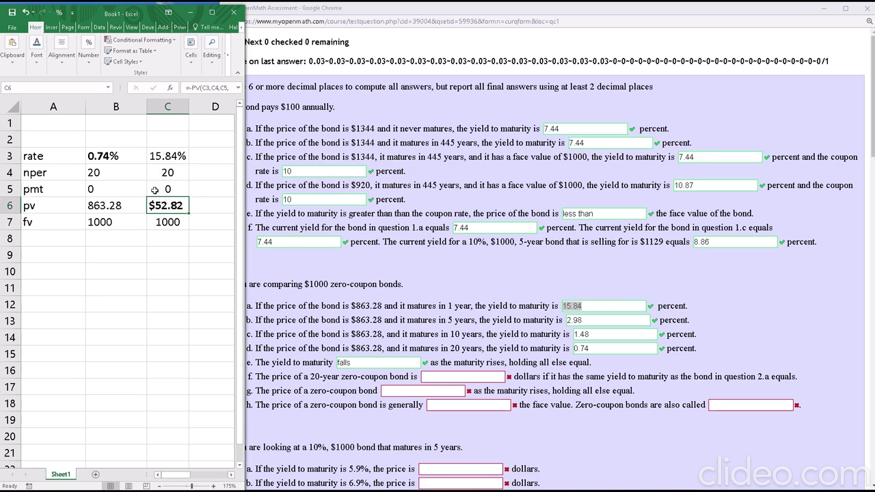
key("ctrl+c")
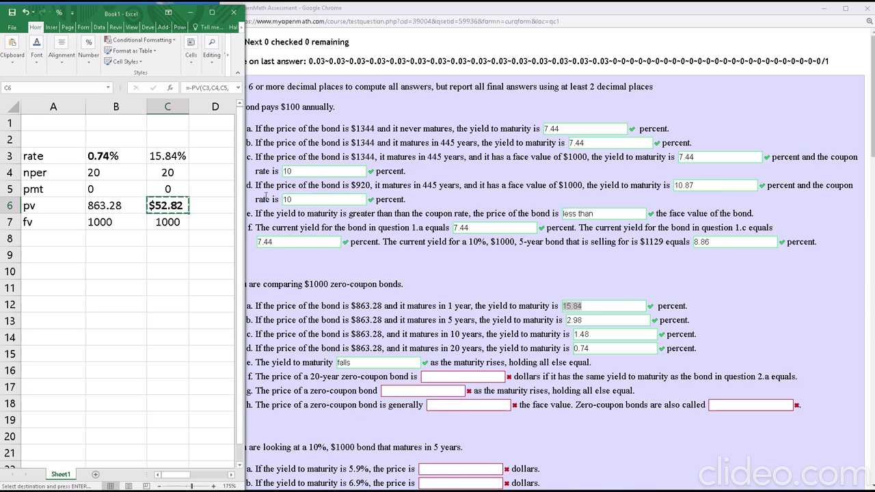
left_click(456, 375)
Step: Paste 52.82 into 2.f without the dollar sign and compare with 2.a's $863.28 and 15.84
key("ctrl+v")
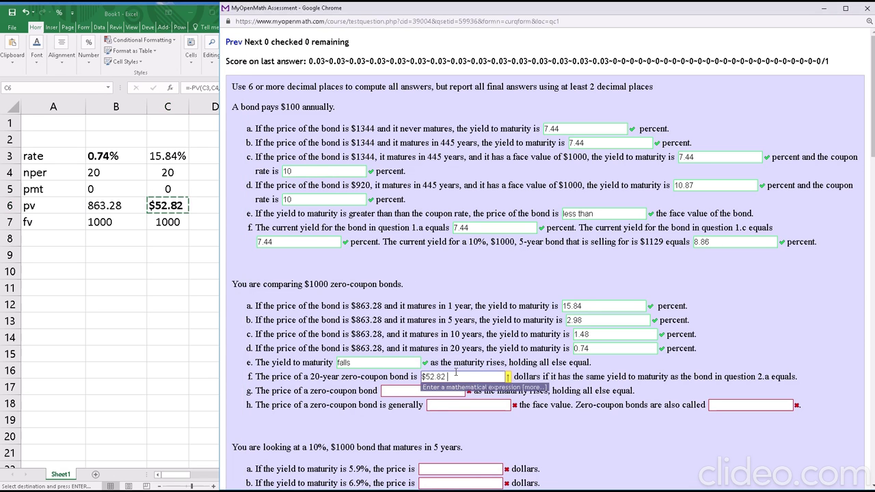
key("Delete")
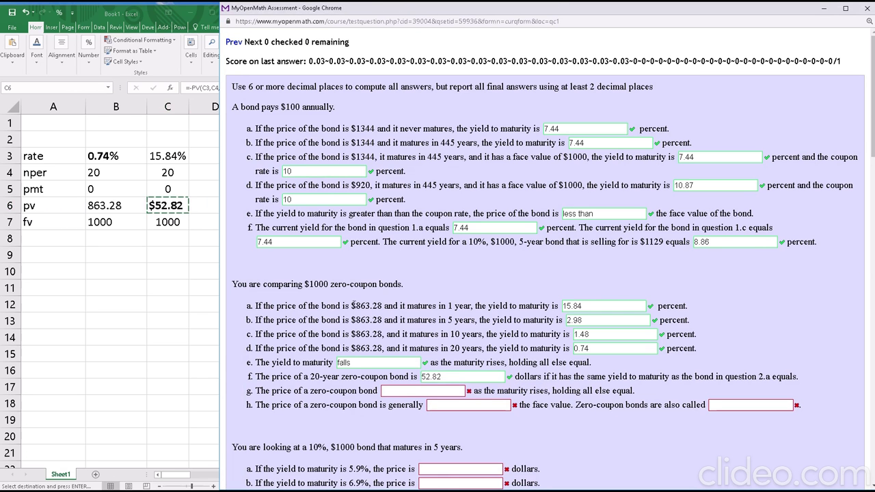
left_click_drag(354, 306, 382, 307)
left_click(569, 309)
double_click(569, 309)
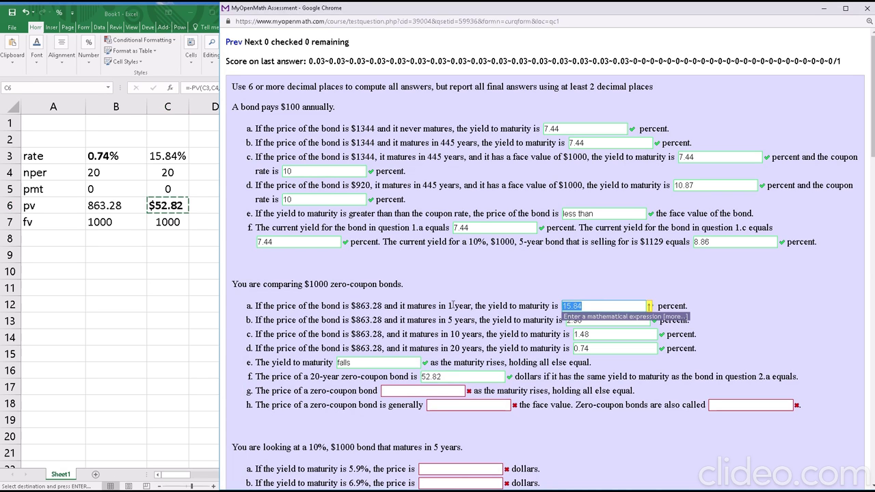
left_click_drag(350, 306, 384, 306)
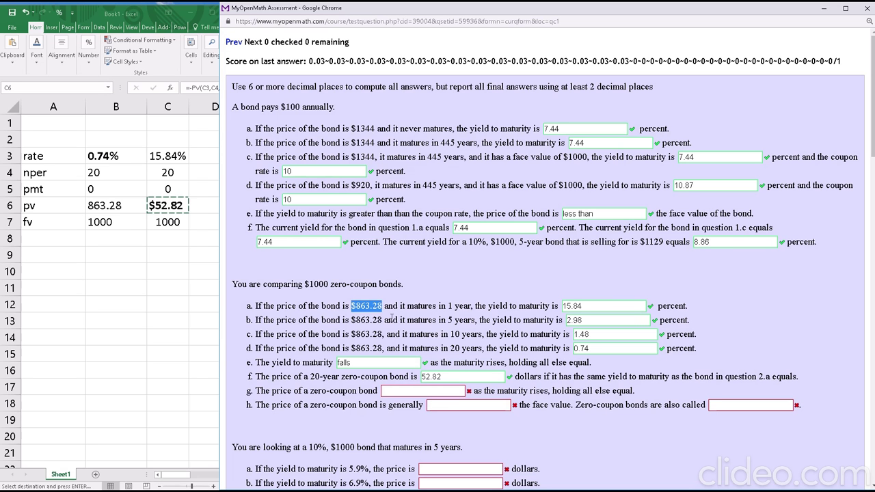
left_click_drag(456, 377, 376, 372)
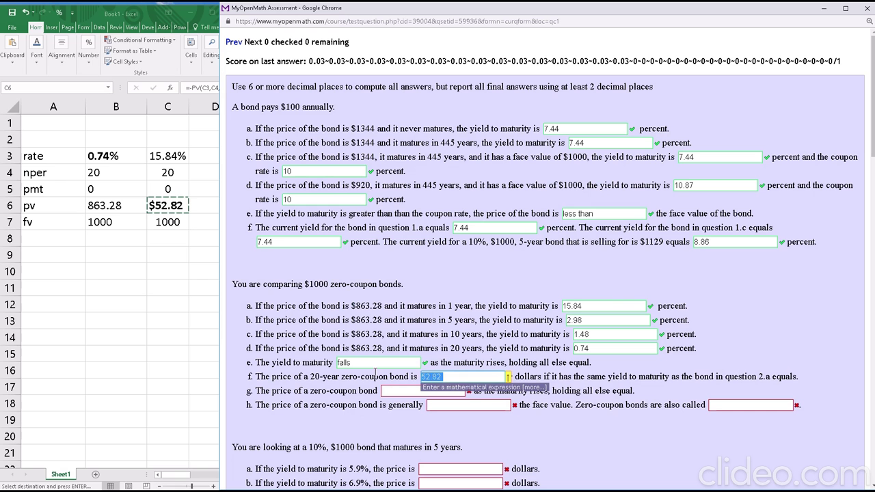
Step: Point out the 15.84 yield in 2.a and the 20-year bond wording in 2.f
left_click(605, 380)
left_click(425, 392)
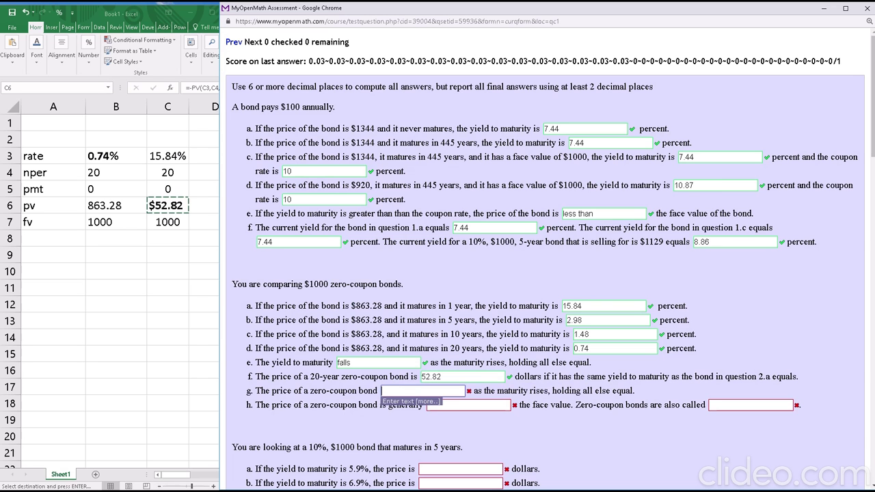
left_click(600, 305)
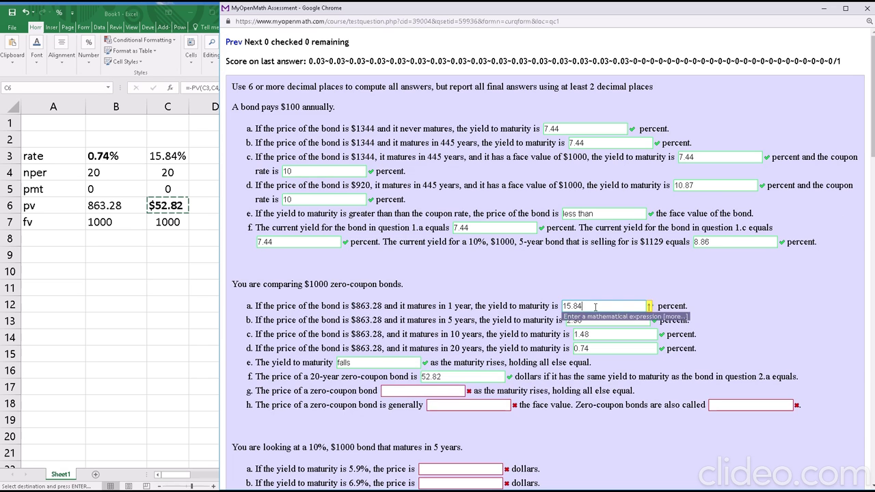
left_click(586, 305)
left_click(400, 375)
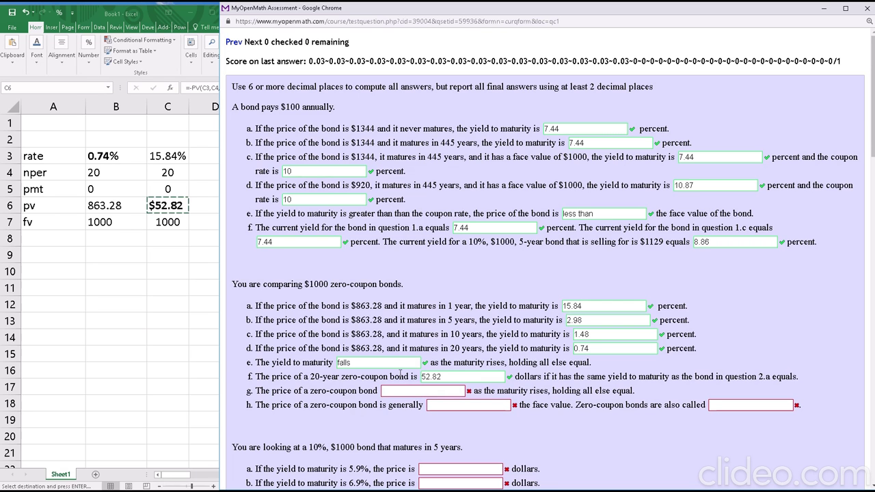
left_click(588, 306)
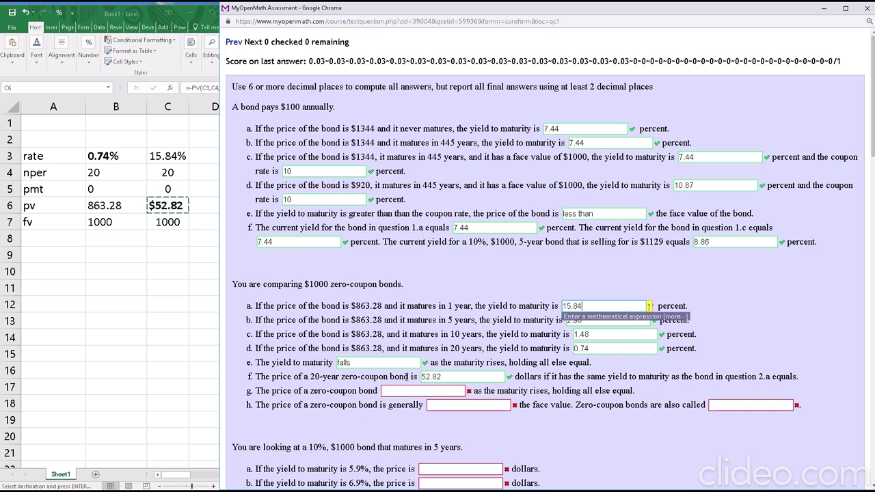
left_click(407, 377)
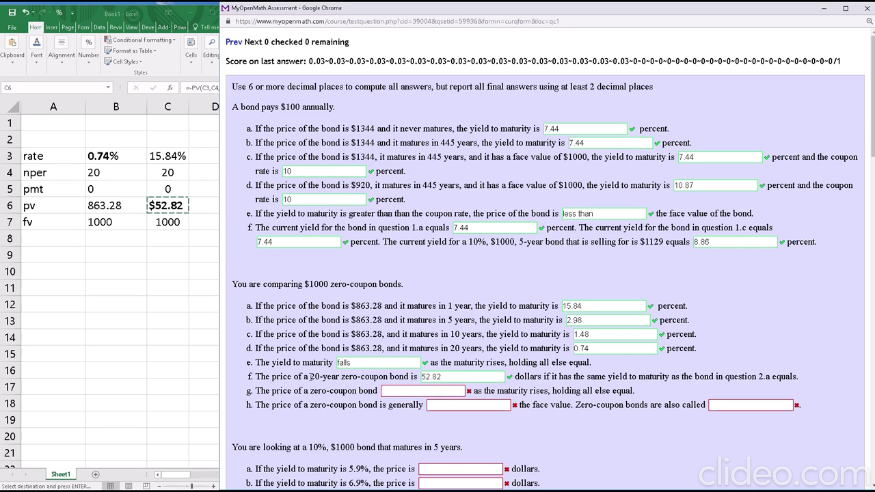
left_click_drag(311, 377, 379, 377)
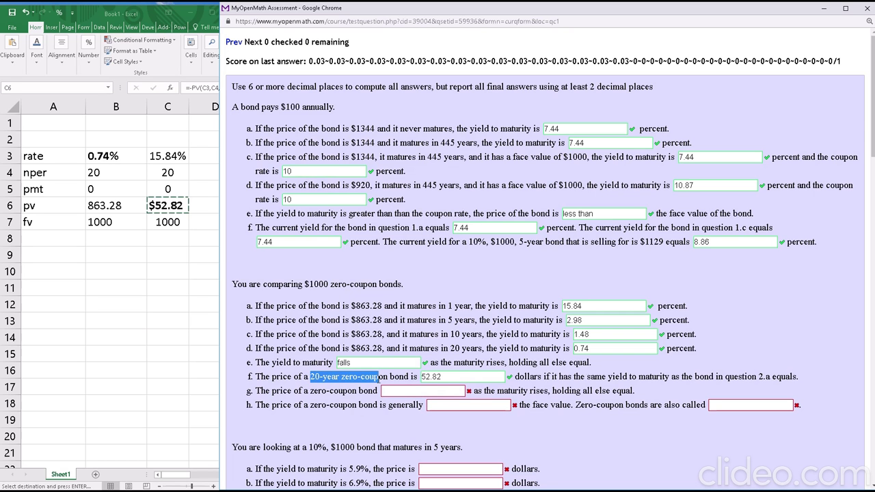
Step: Answer question 2.g with 'falls' and submit it
left_click(404, 393)
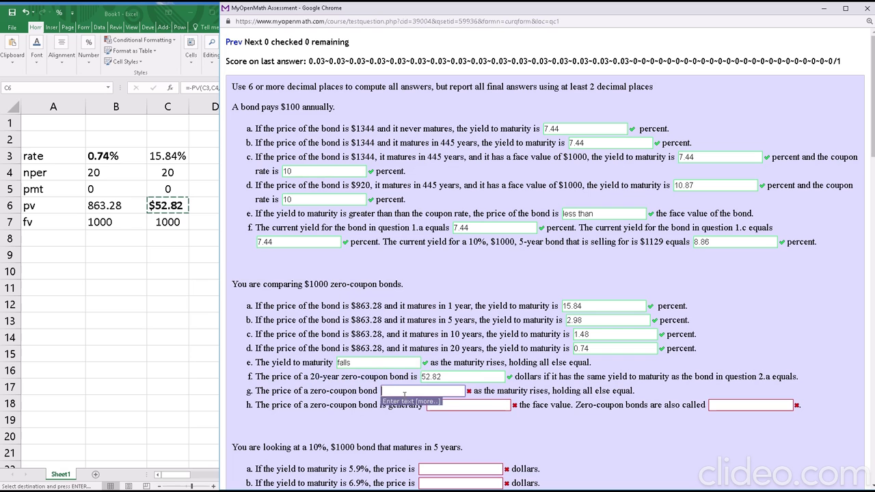
type("falls")
key("Return")
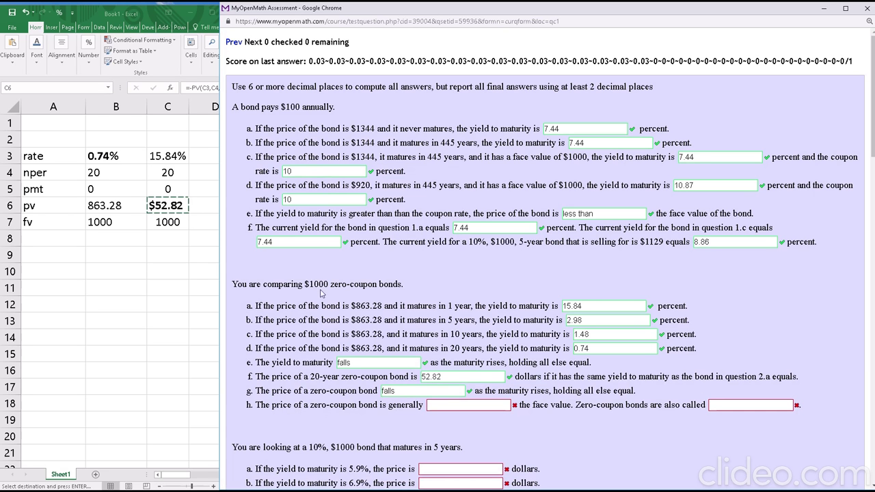
Step: Fill the 2.h blanks with 'less than' and 'discount bonds' and submit
left_click(432, 376)
left_click(438, 408)
left_click(447, 408)
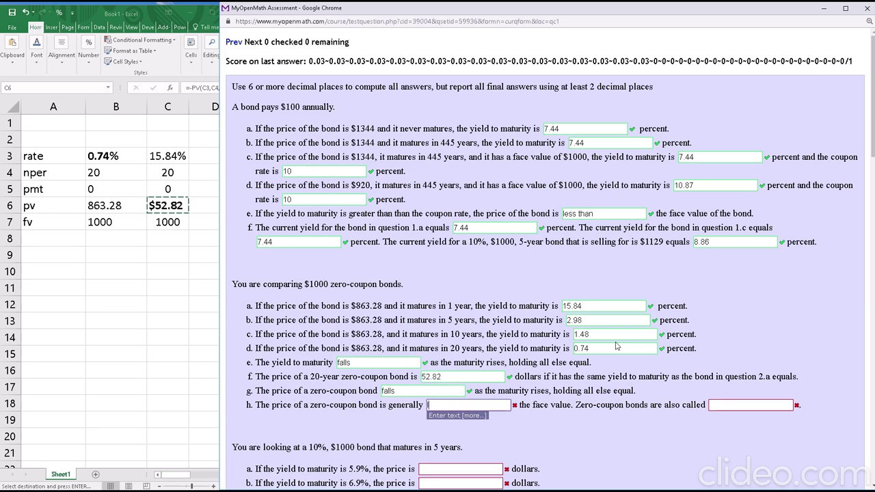
type("less than")
left_click(729, 403)
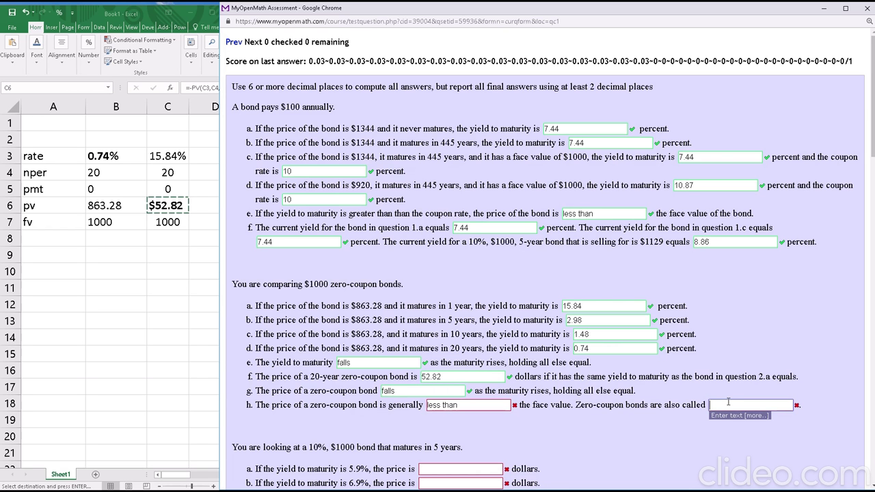
type("discount bonds")
key("Return")
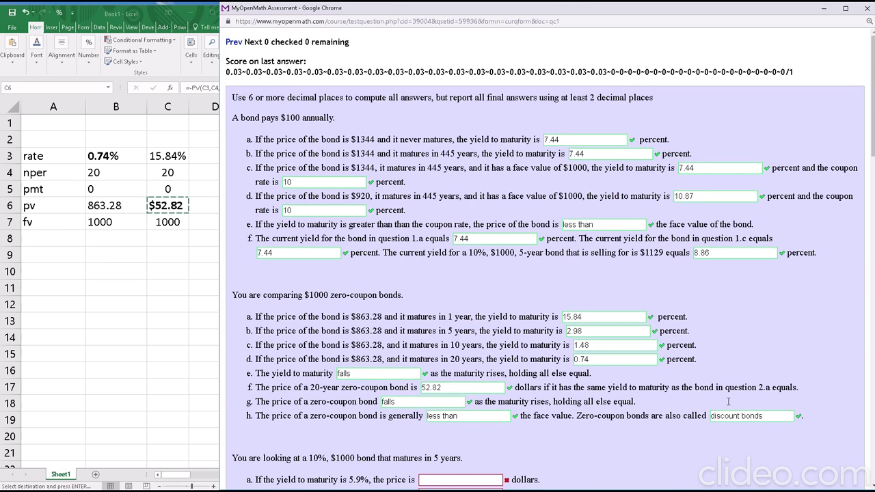
Step: Set the number of periods in C4 to 5
scroll(666, 340, "down", 1)
scroll(666, 340, "down", 3)
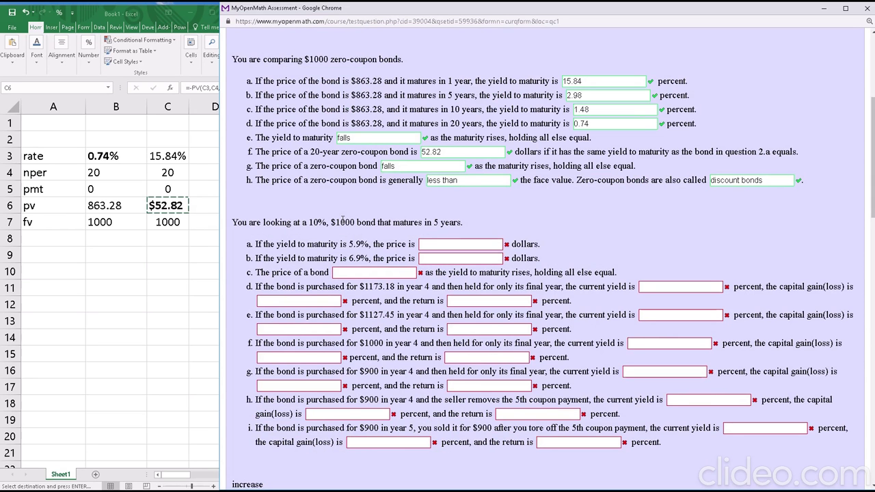
left_click(110, 173)
left_click(111, 172)
type("5")
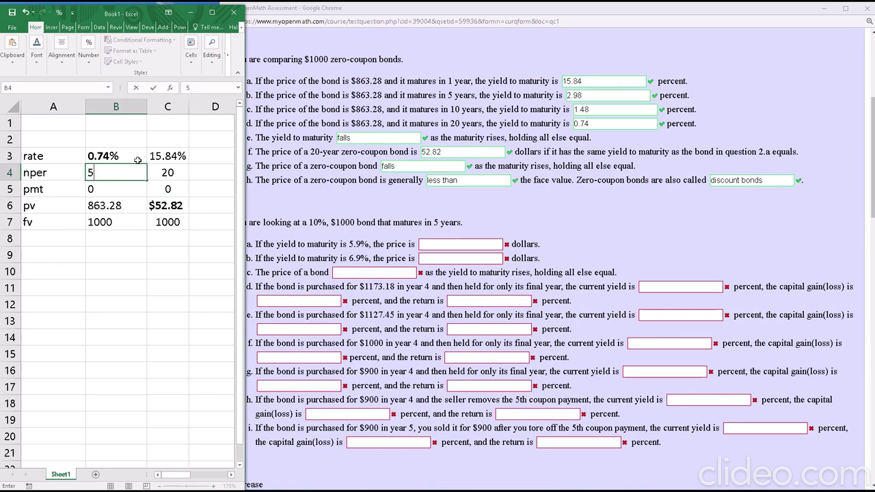
left_click(138, 160)
key("Right")
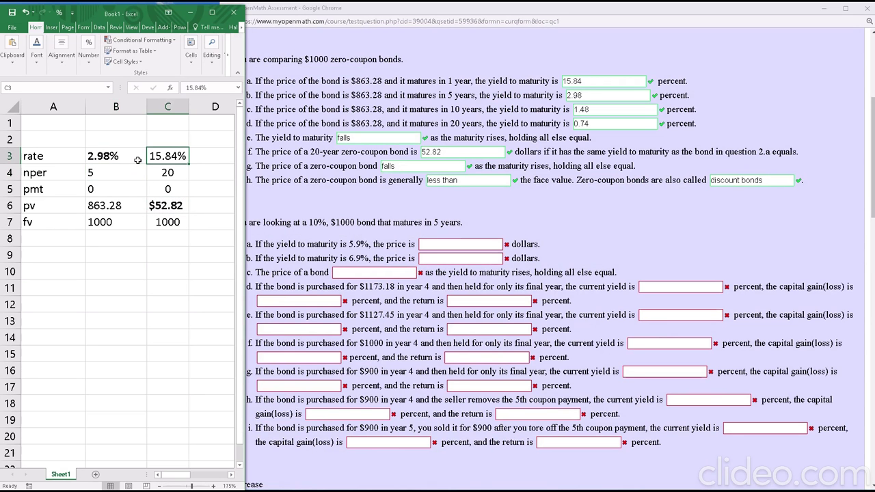
left_click(137, 160)
key("Down")
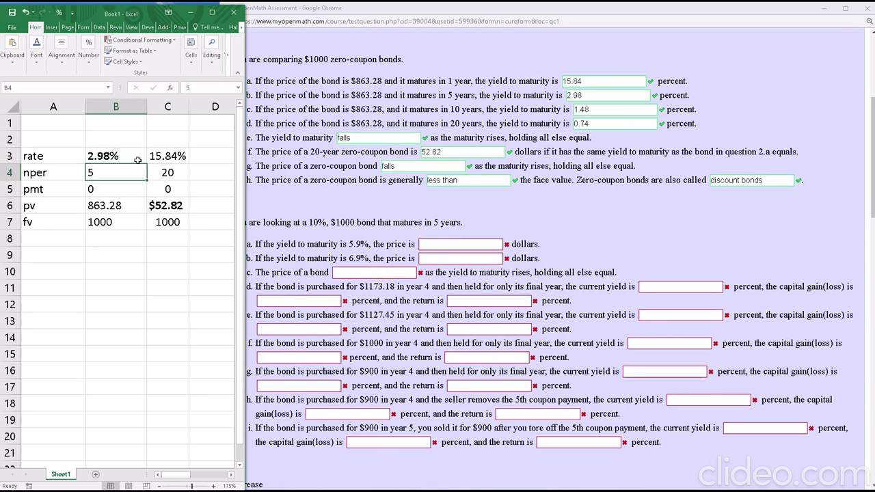
key("Right")
type("5")
left_click(137, 160)
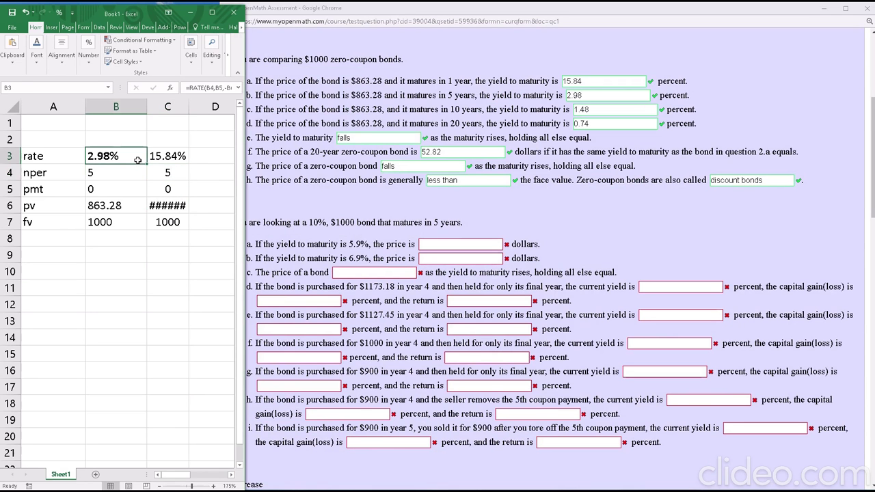
Step: Clear column B's bond values, including the #NUM! error in B3, and narrow the Excel window
key("shift+Down")
key("shift+Down")
key("shift+Down")
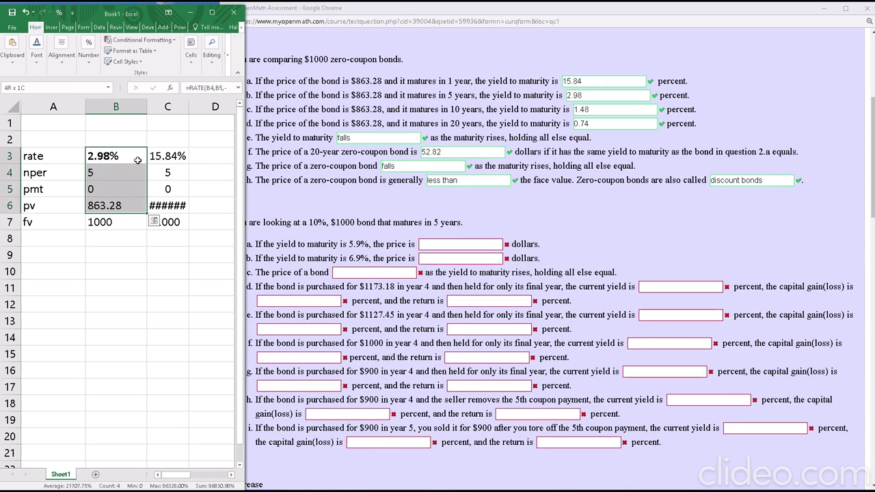
key("Down")
key("shift+Down")
key("shift+Down")
key("shift+Down")
key("Delete")
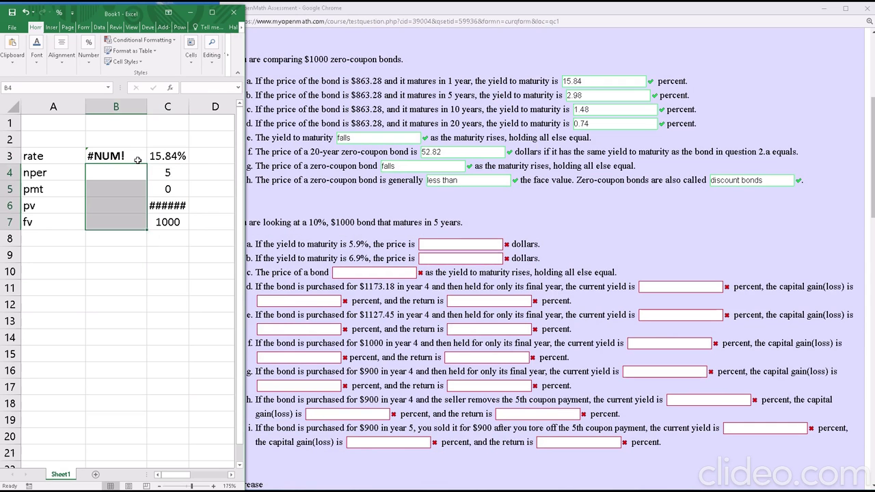
left_click(138, 160)
key("Delete")
key("Right")
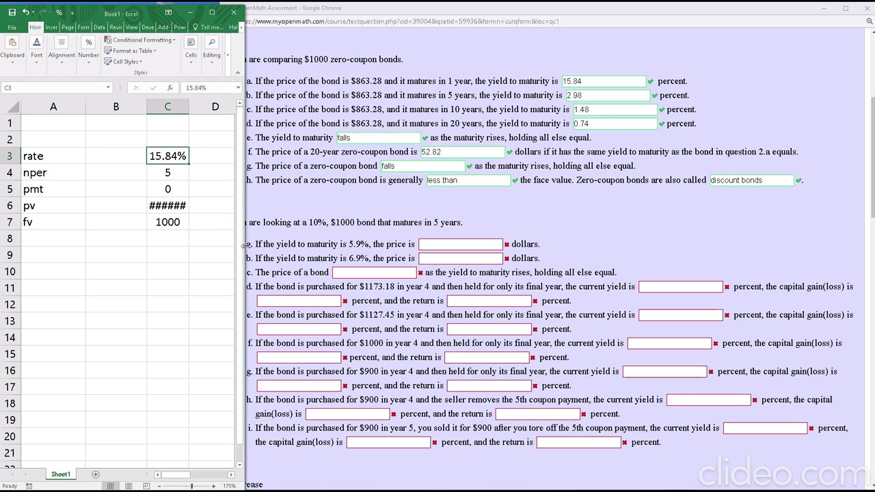
left_click_drag(247, 248, 228, 250)
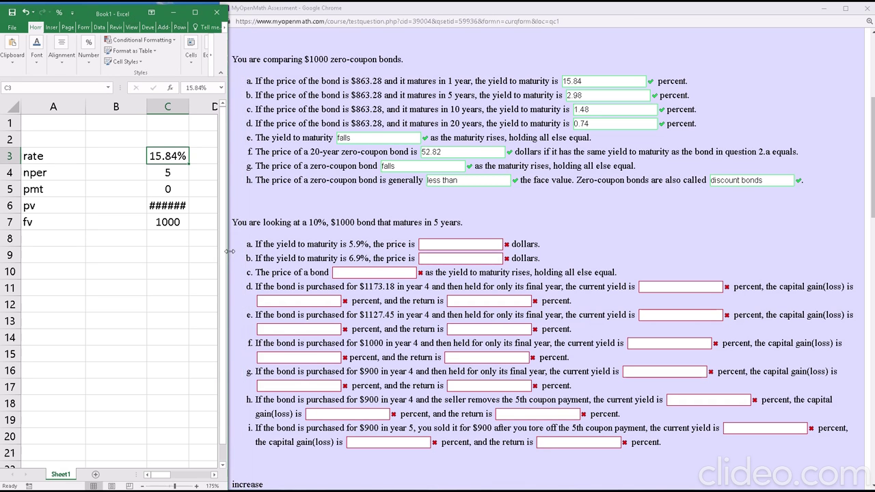
Step: Enter a payment of 100 in C5 and confirm the present value formula in C6
left_click(168, 173)
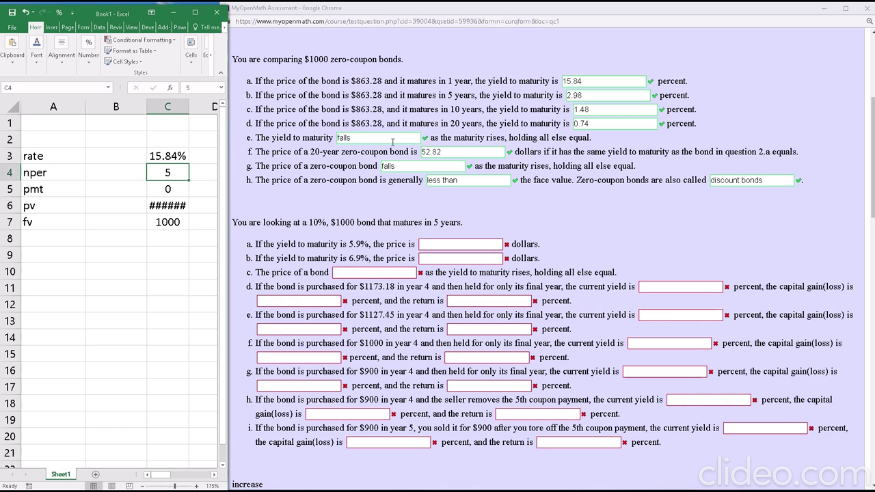
key("Down")
key("Down")
key("Down")
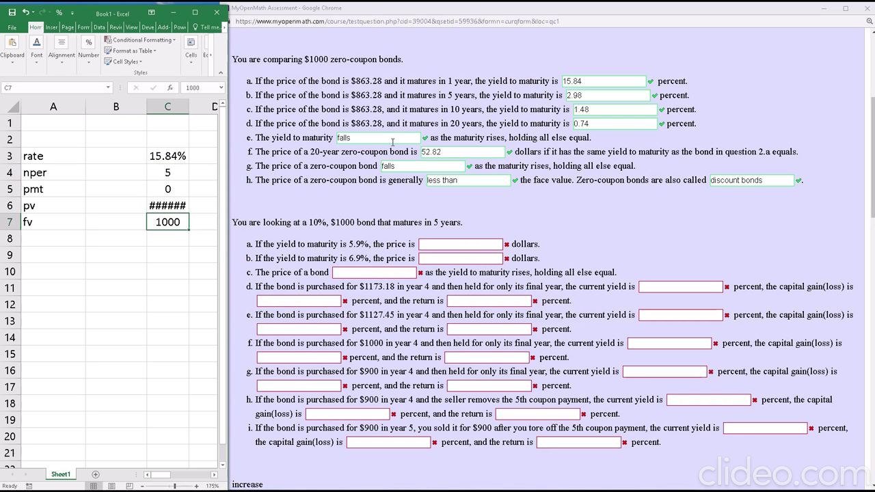
key("Up")
key("Up")
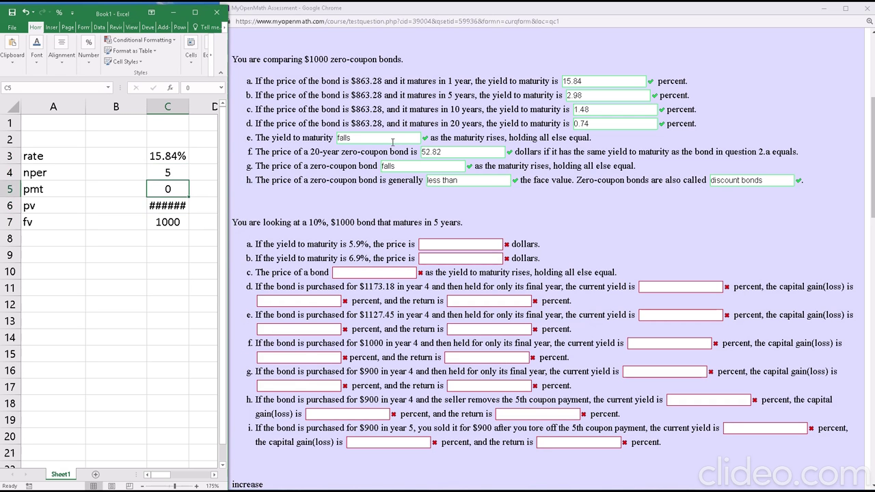
type("100")
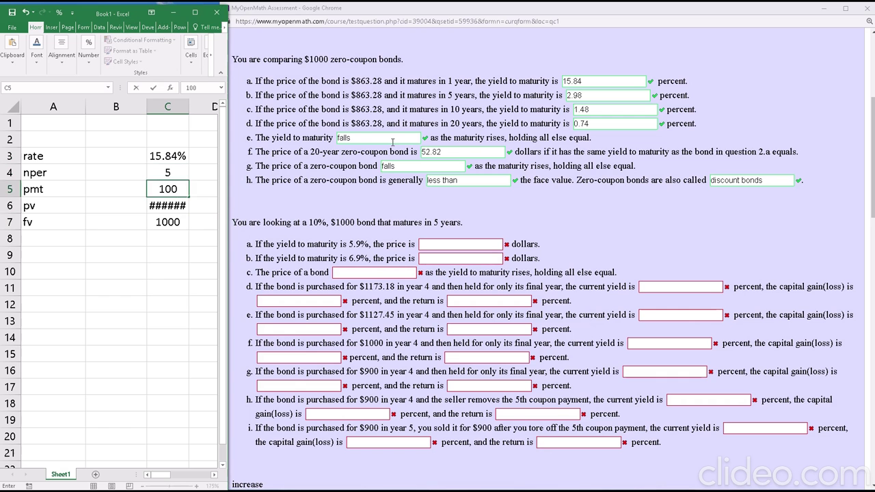
key("Return")
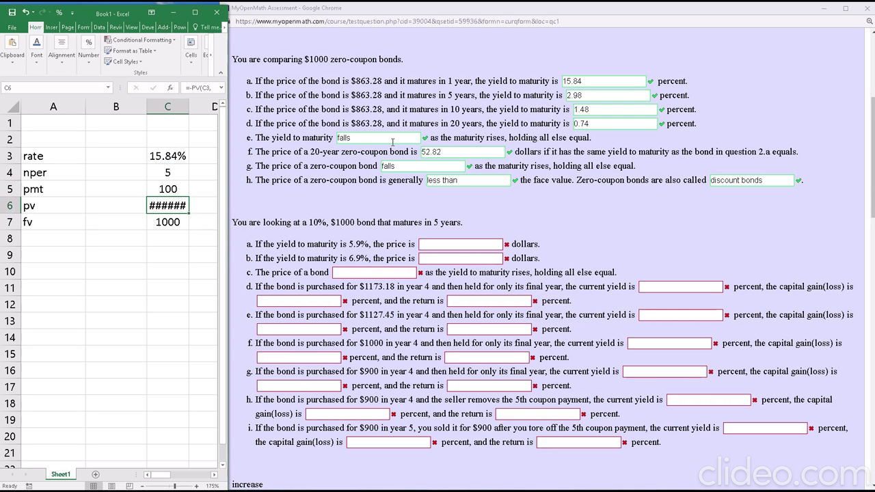
double_click(155, 205)
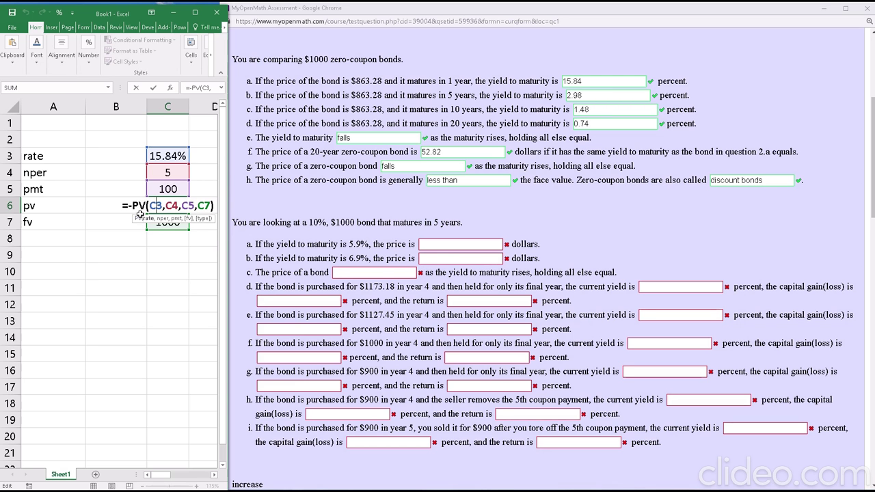
key("Return")
Step: Change the rate in C3 to 5.9%
left_click(185, 159)
type("5.9")
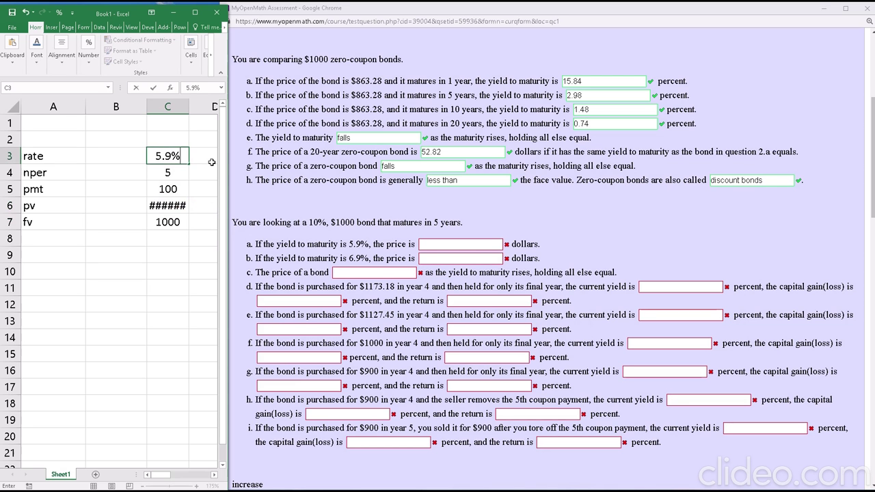
key("Return")
key("Down")
key("Down")
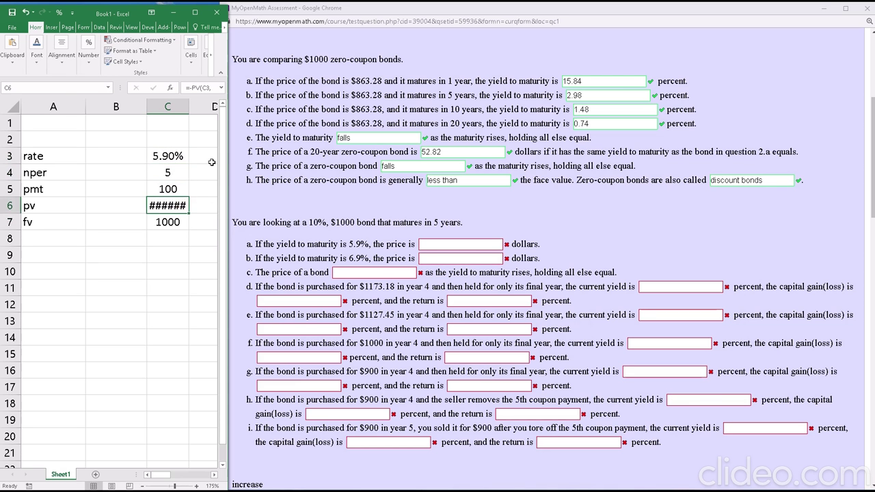
Step: Adjust C6's decimal places and widen column C so $1,173.18 displays fully
left_click(88, 50)
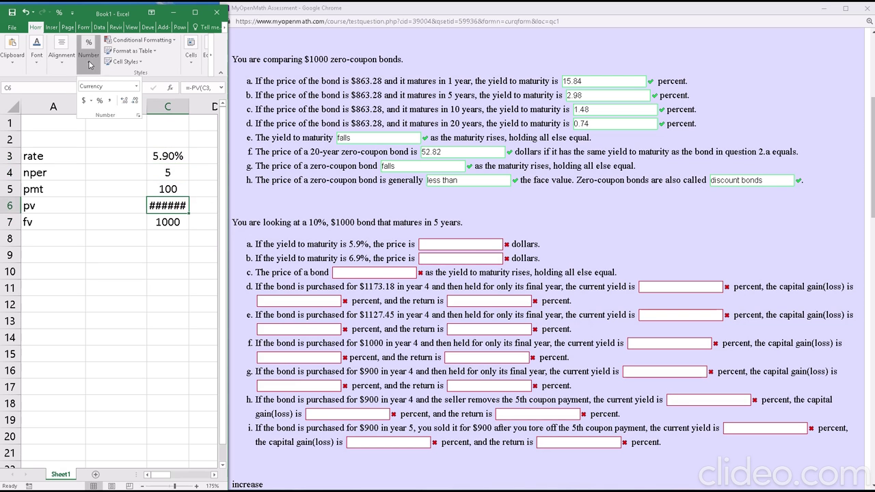
left_click(132, 102)
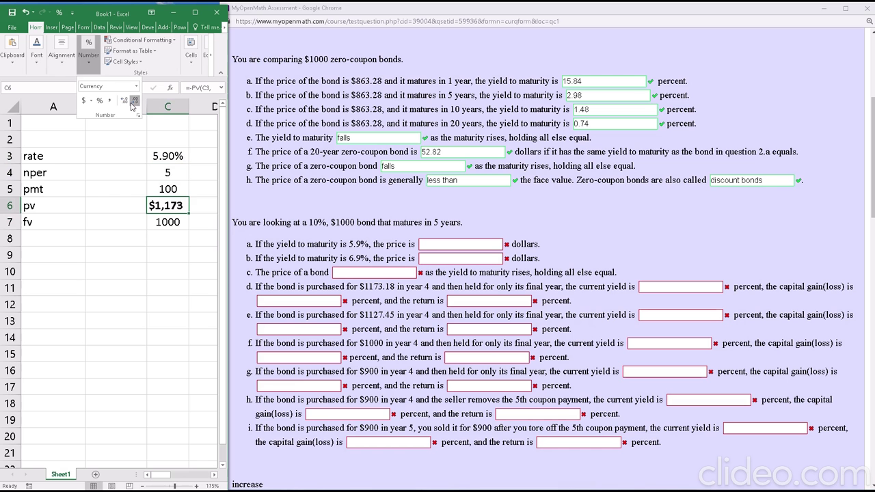
left_click(185, 108)
left_click_drag(190, 108, 200, 109)
left_click(88, 49)
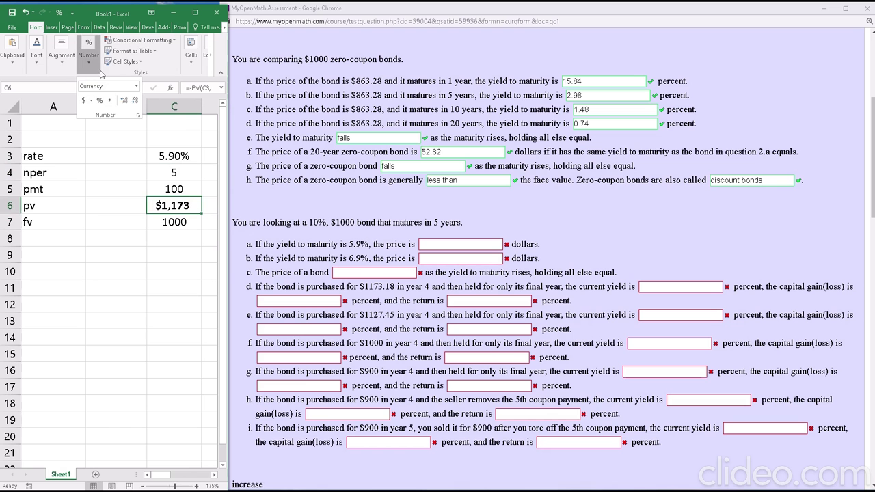
left_click(125, 101)
left_click(125, 101)
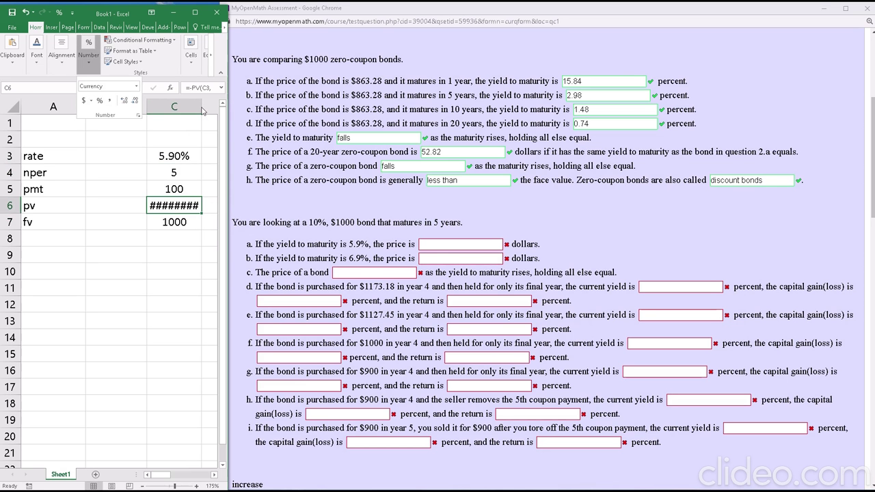
left_click_drag(201, 106, 208, 107)
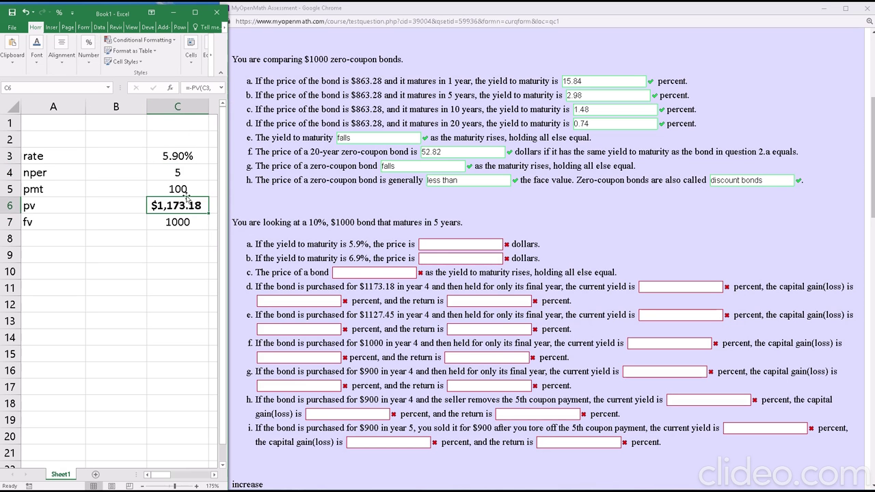
left_click(178, 156)
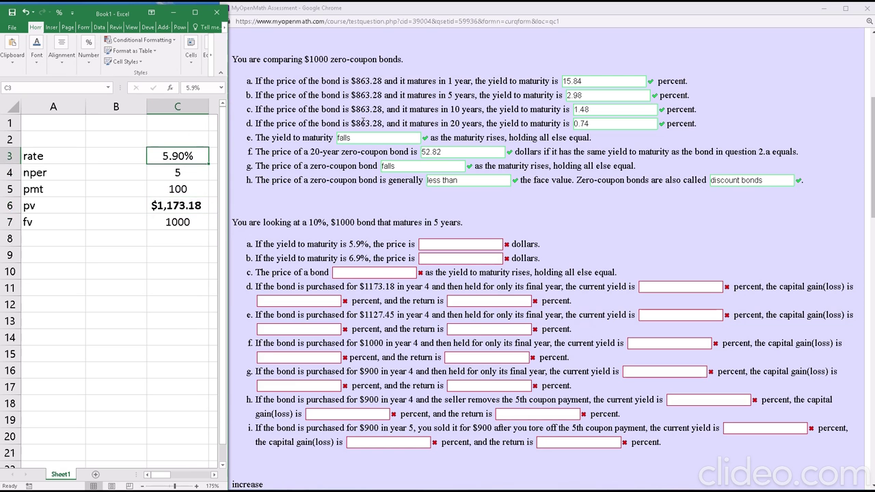
Step: Open C6's =-PV(C3,C4,C5,C7) formula and highlight the -PV function
key("Down")
key("Down")
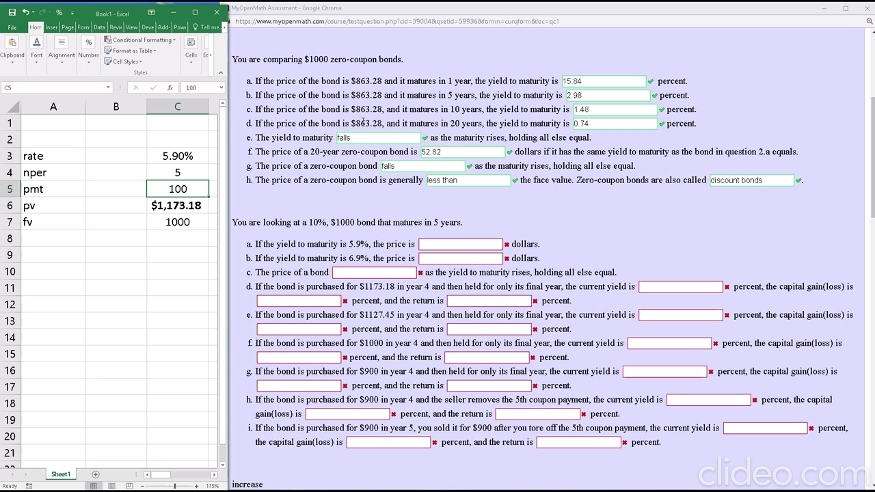
key("Down")
key("Down")
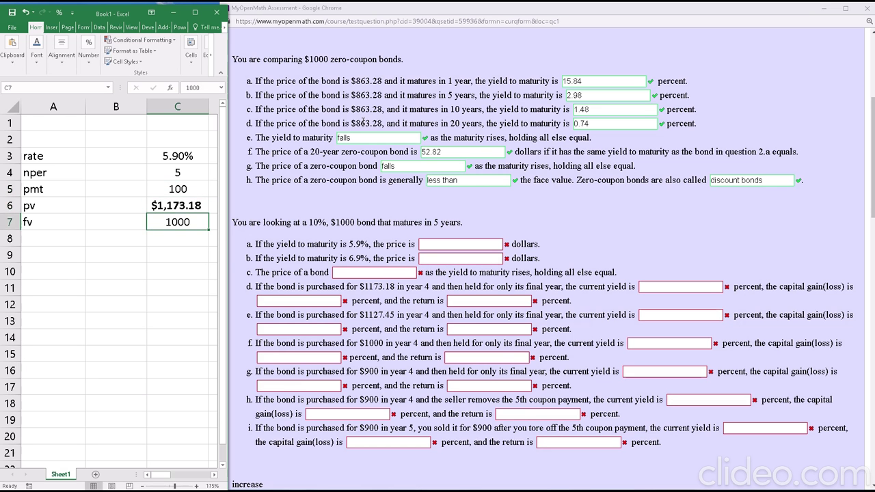
key("Up")
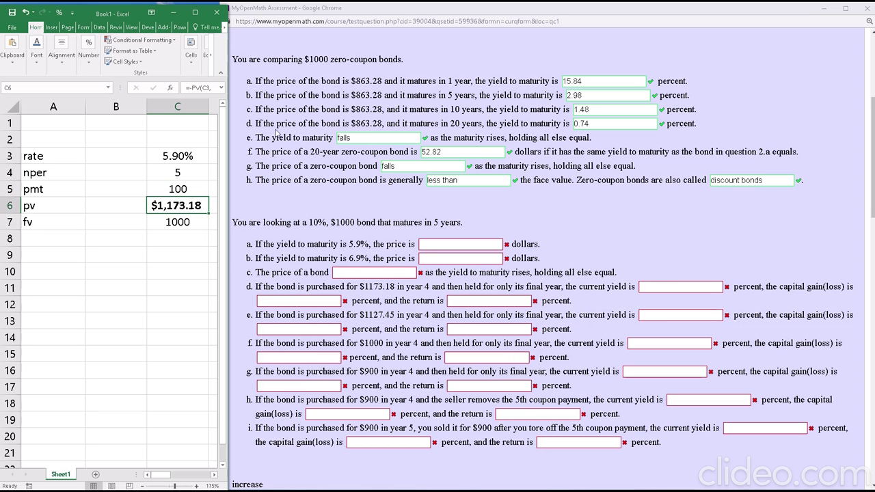
double_click(182, 205)
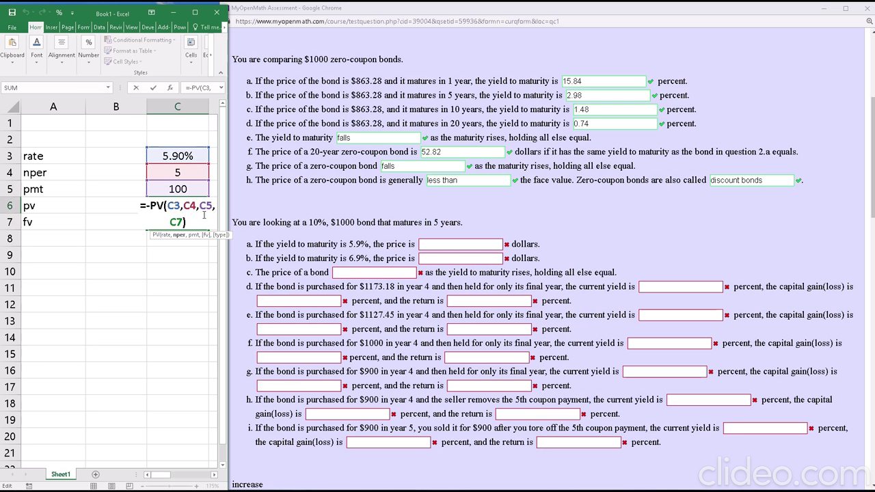
left_click(171, 205)
left_click(149, 205)
key("shift+Right")
key("shift+Right")
key("shift+Right")
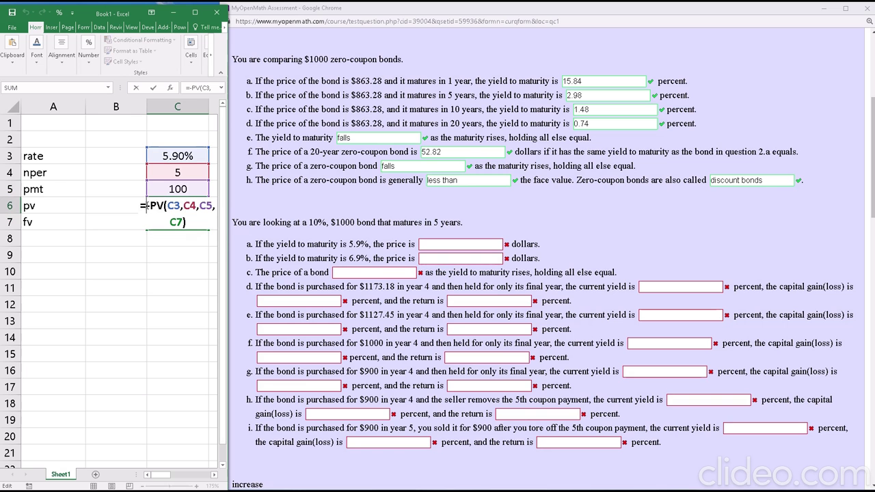
left_click_drag(148, 205, 169, 205)
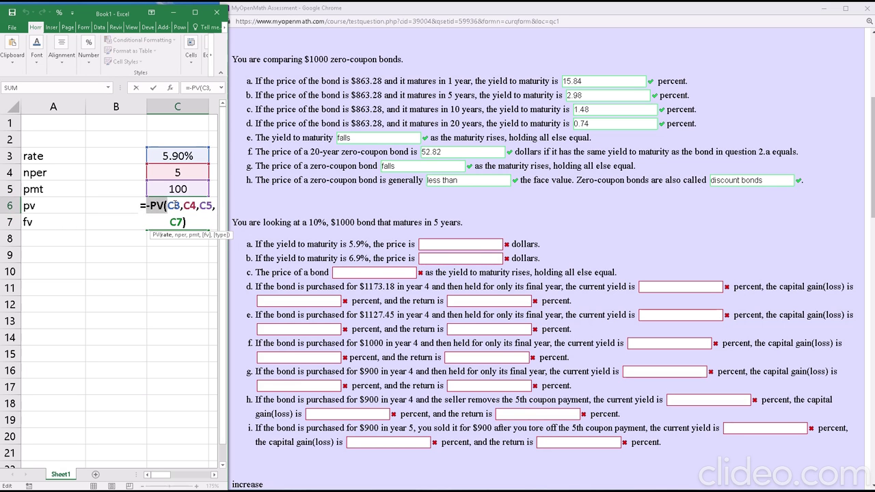
Step: Check the C3, C4, C5 and C7 arguments unchanged, then copy the $1,173.18 result
left_click(174, 205)
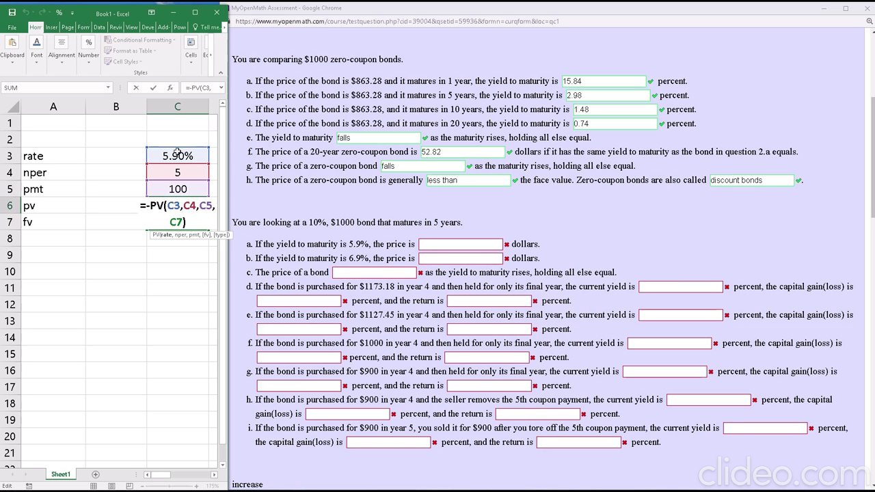
left_click(186, 206)
left_click(194, 206)
left_click(176, 222)
key("Return")
left_click(184, 205)
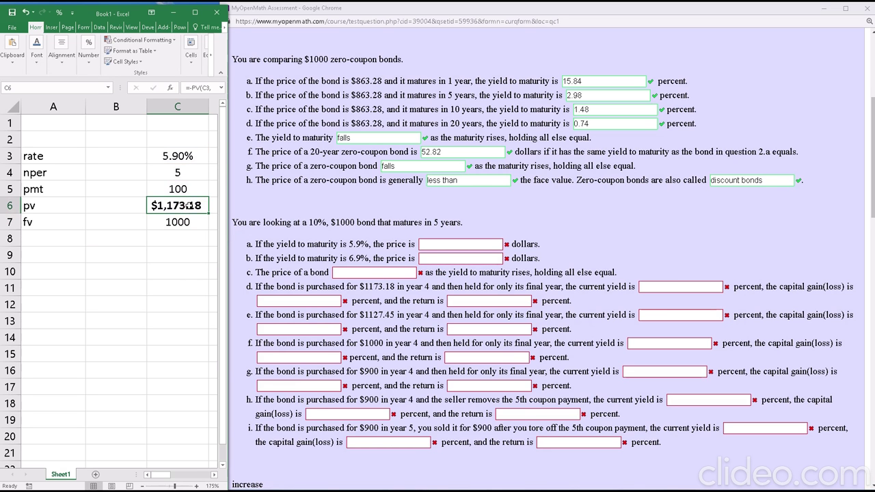
key("ctrl+c")
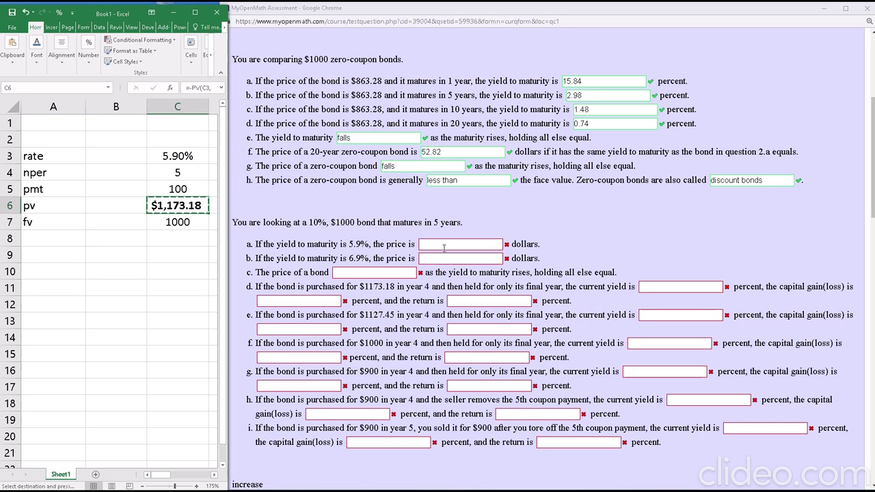
Step: Paste the price into the 5.9% yield answer and strip it to 1173.18
left_click(443, 243)
key("ctrl+v")
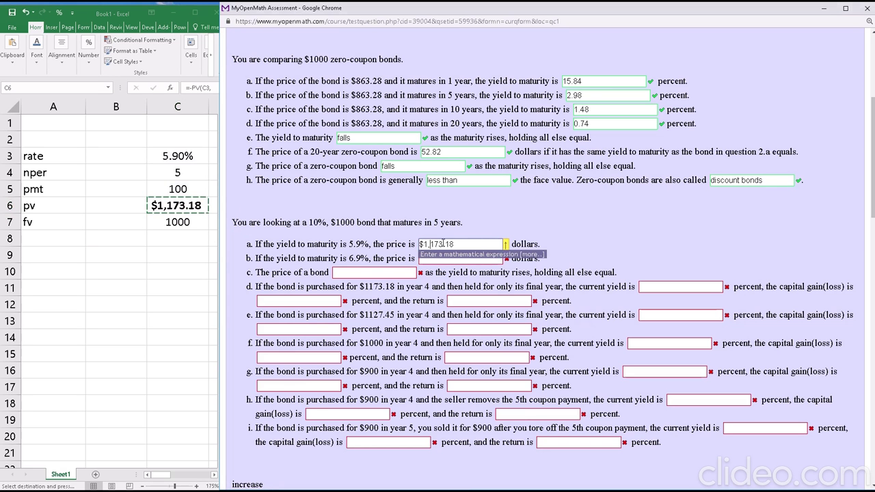
key("Home")
key("Delete")
key("Right")
key("Delete")
Step: Format C6 as a General number with two decimals, showing 1173.18
key("alt+Tab")
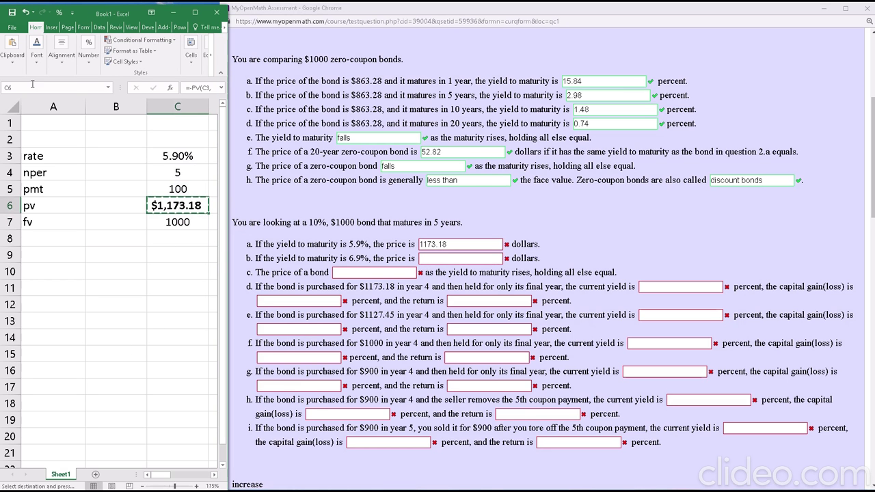
left_click(88, 55)
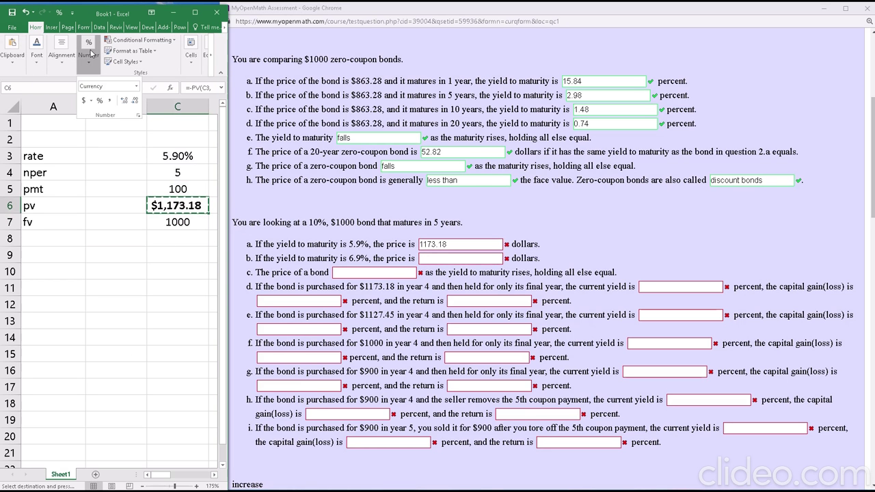
left_click(136, 87)
left_click(111, 101)
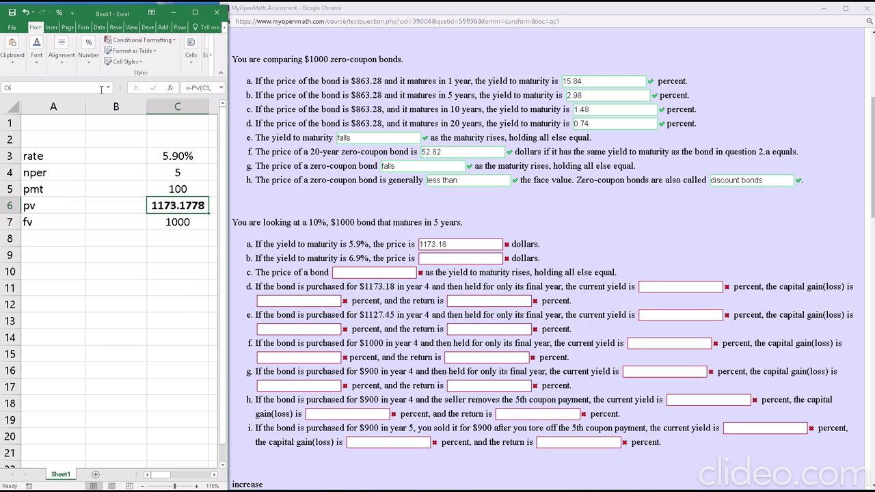
left_click(134, 100)
left_click(135, 101)
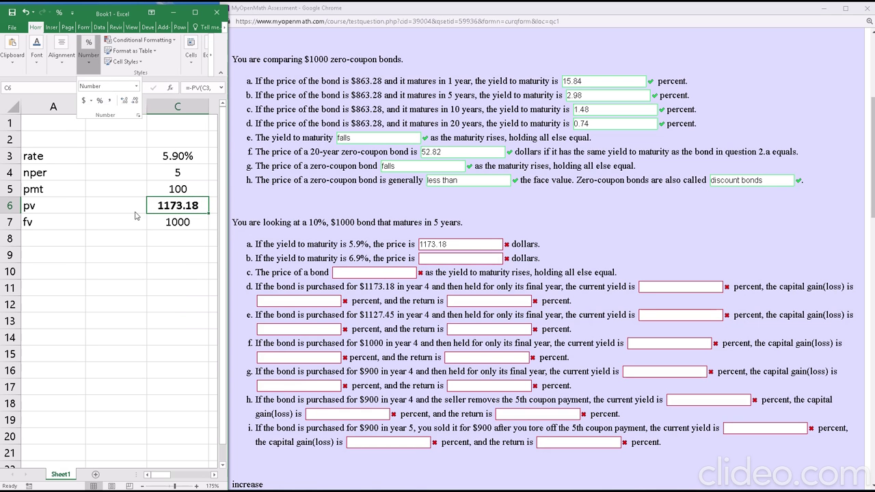
left_click(439, 260)
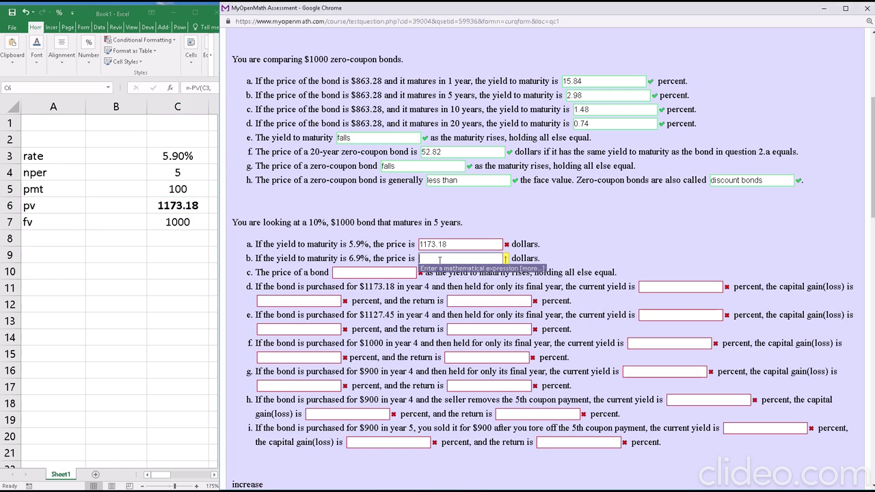
Step: Change the rate in C3 to 6.9% so C6 recalculates to 1127.45
left_click(187, 155)
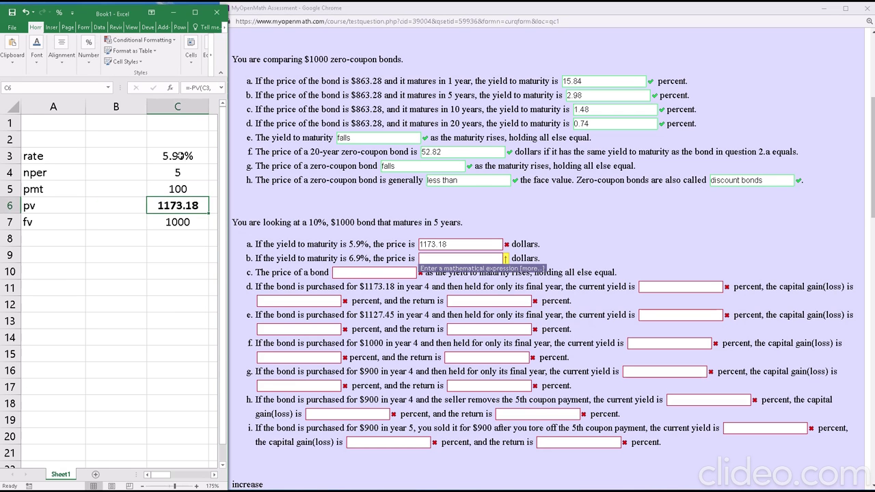
left_click(195, 154)
type("6.")
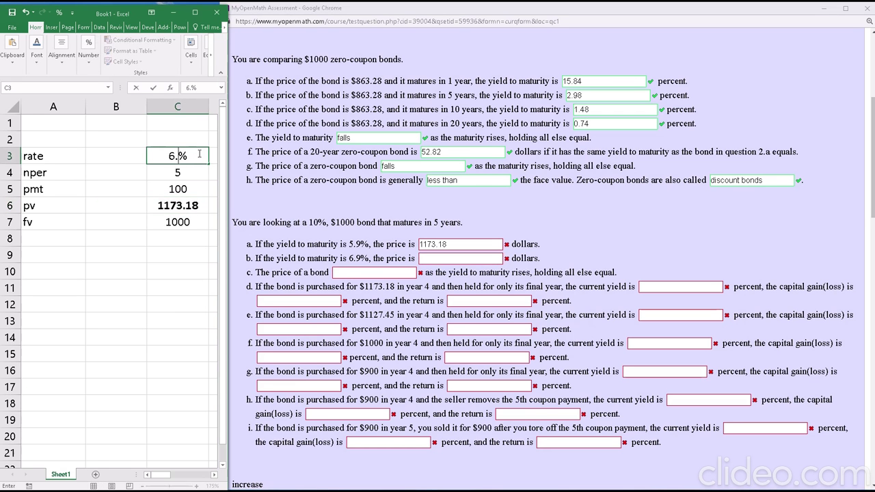
type("9")
key("Return")
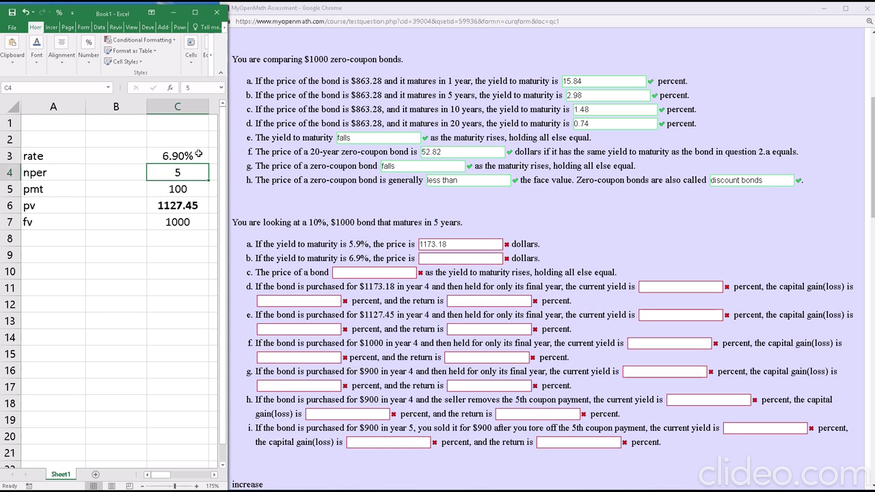
key("Down")
key("Down")
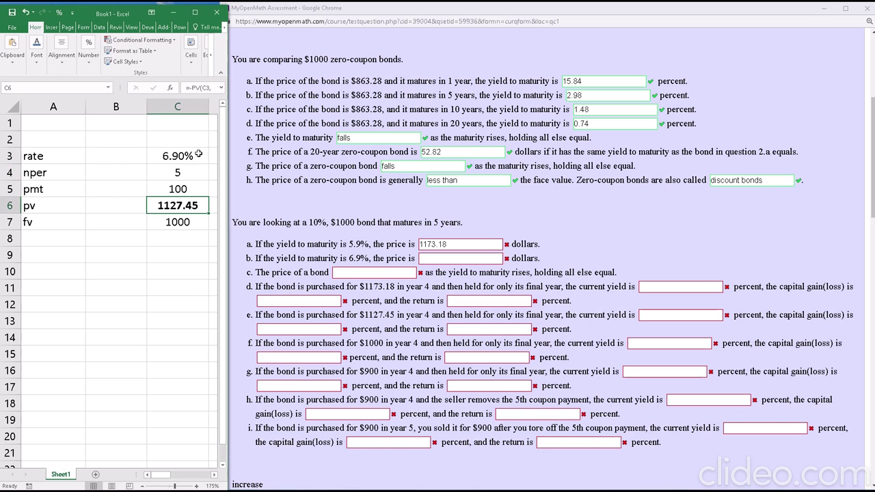
Step: Enter 1127.45 as the part b price in MyOpenMath and submit it
key("ctrl+c")
left_click(439, 258)
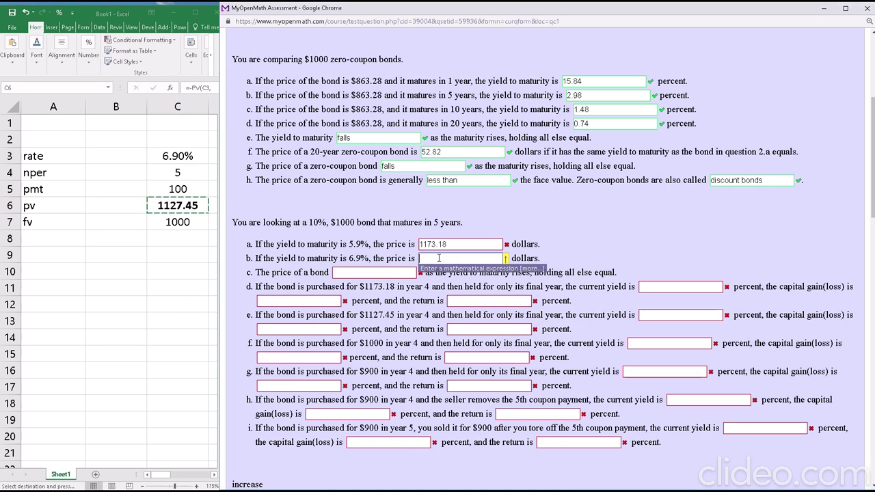
key("ctrl+v")
key("Return")
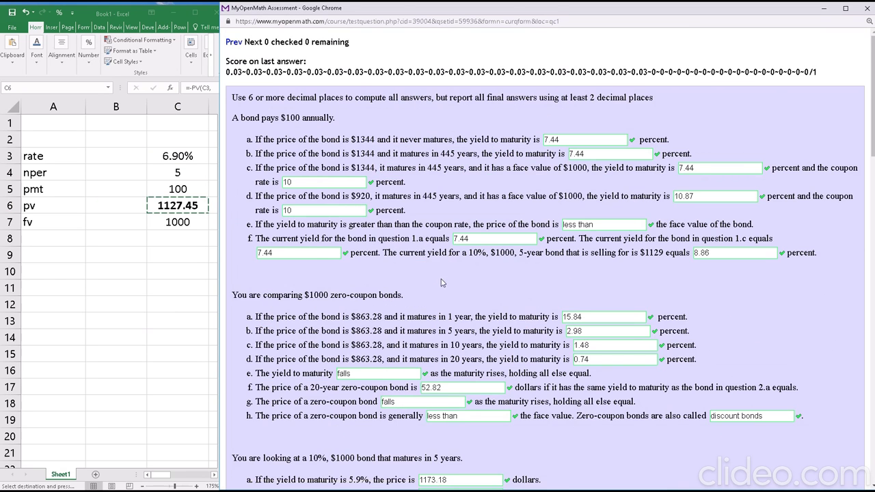
Step: Answer part c of the 10% bond question with 'falls' and submit it
scroll(441, 282, "down", 5)
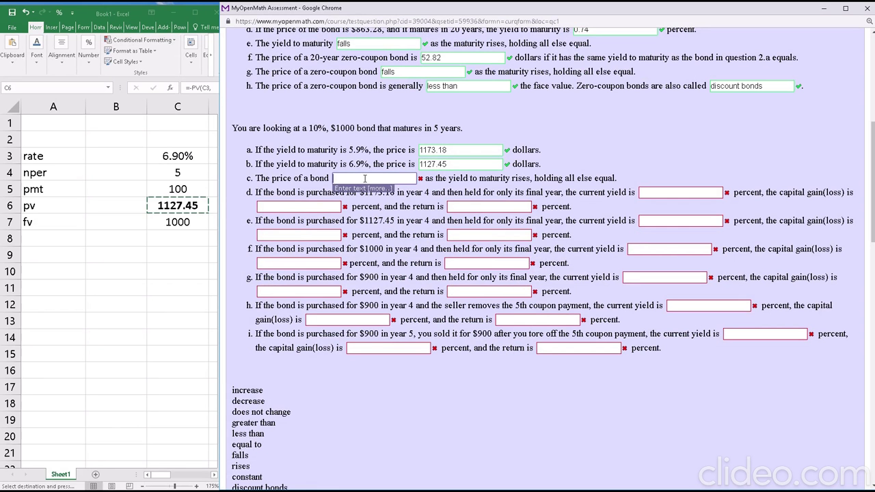
type("lls")
key("Return")
scroll(380, 222, "down", 4)
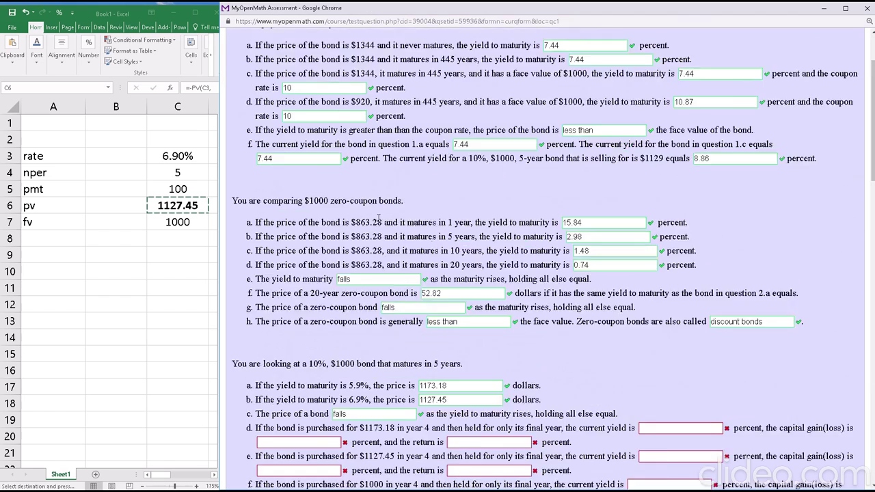
scroll(384, 260, "up", 1)
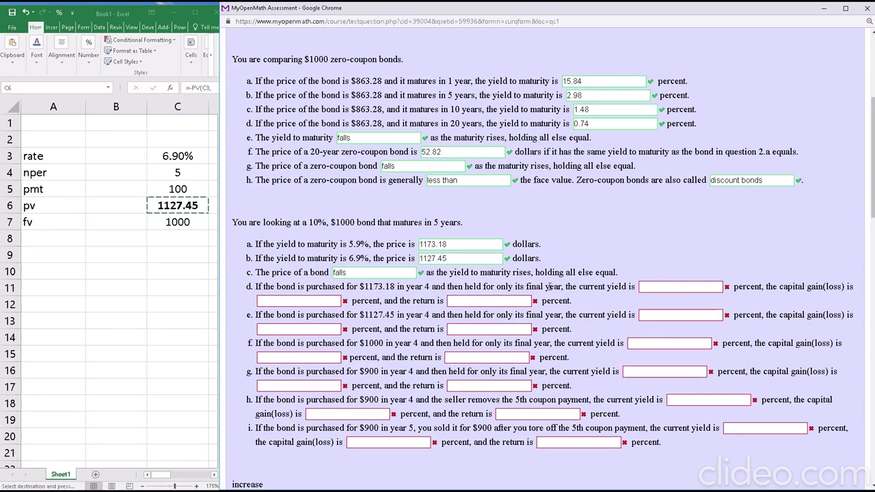
Step: Reposition the PowerPoint slide show window and bring the spreadsheet back to the front
key("alt+Tab")
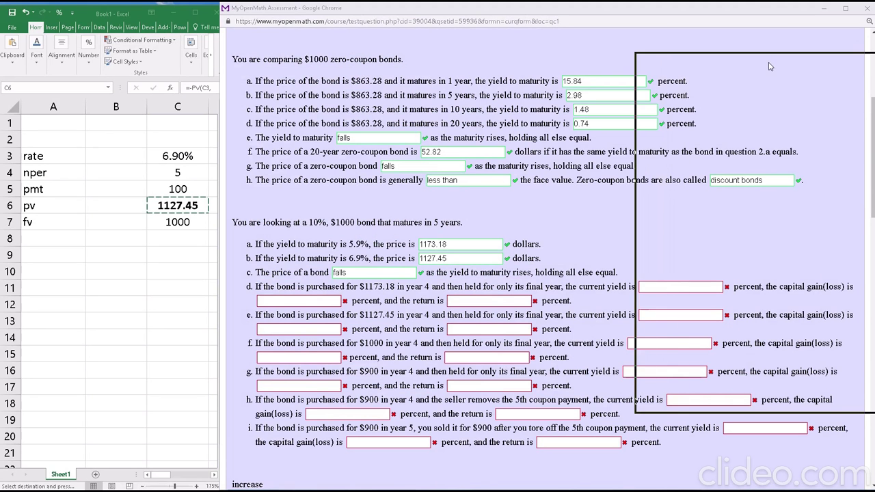
left_click_drag(770, 67, 770, 65)
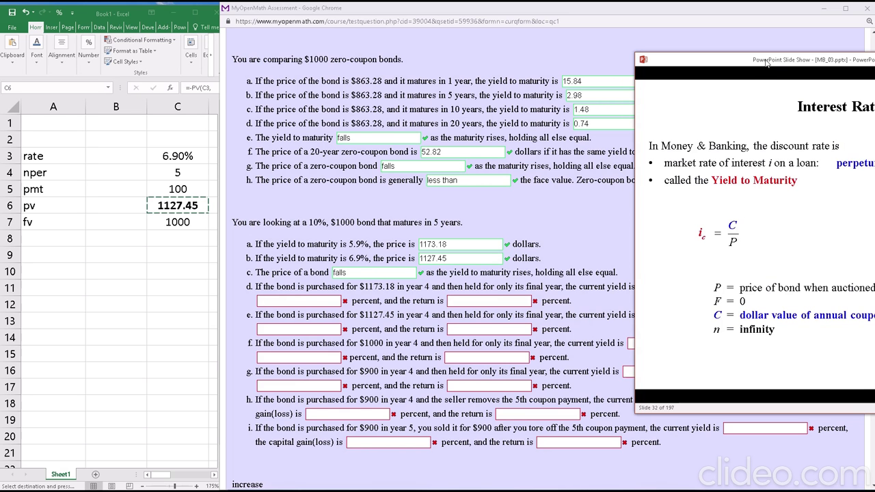
left_click(506, 259)
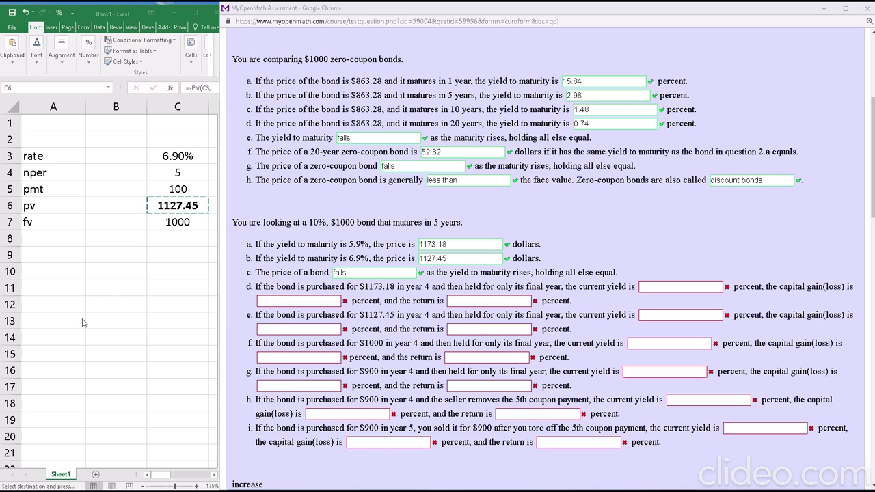
left_click(107, 282)
Step: Clear all of column C's old values
left_click(132, 253)
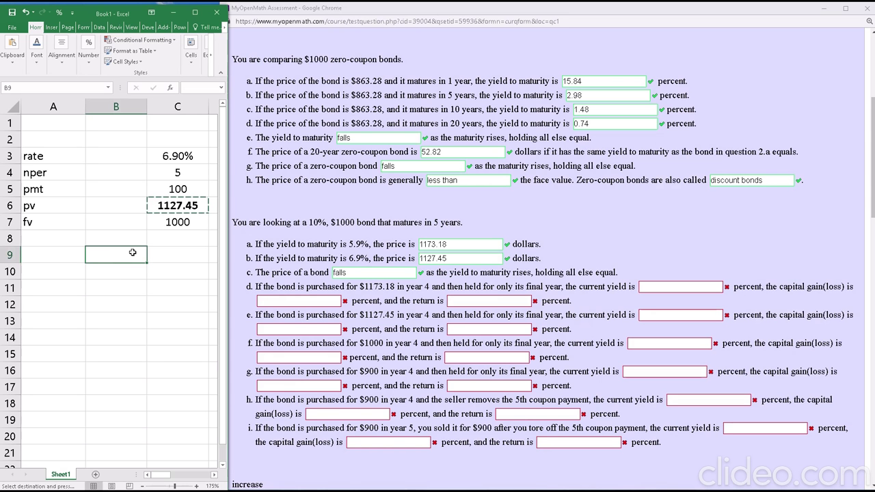
key("Up")
key("Up")
key("Up")
key("Up")
key("Up")
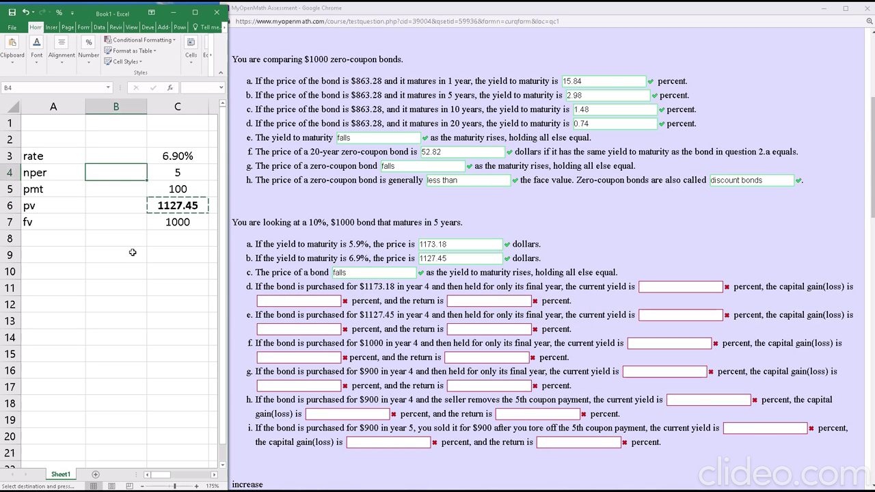
key("Down")
key("Down")
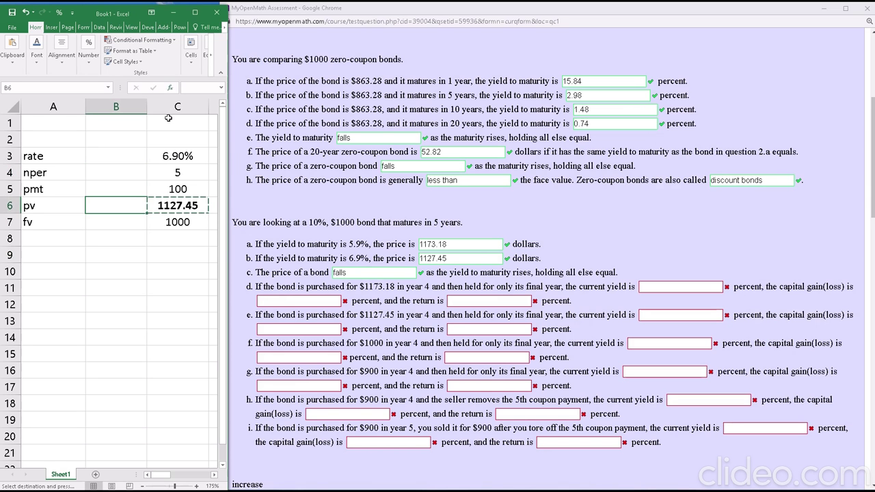
left_click(176, 107)
key("Delete")
Step: Enter pv 1173.18 in B6, pmt 100 in B5 and fv 1000 in B7
key("Left")
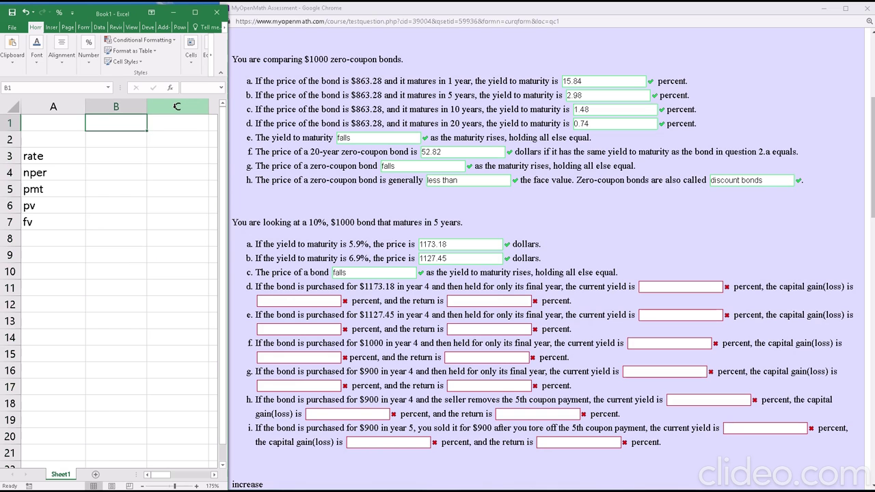
key("Down")
key("Down")
key("Down")
key("Down")
key("Down")
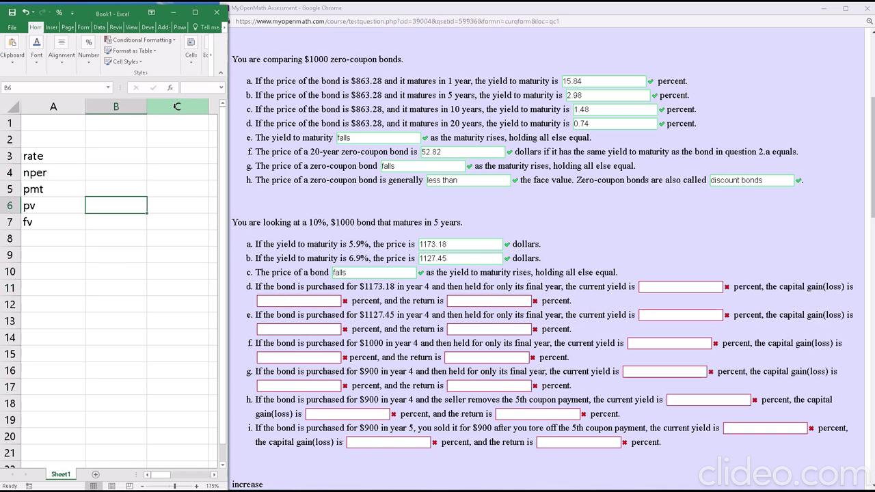
type("11")
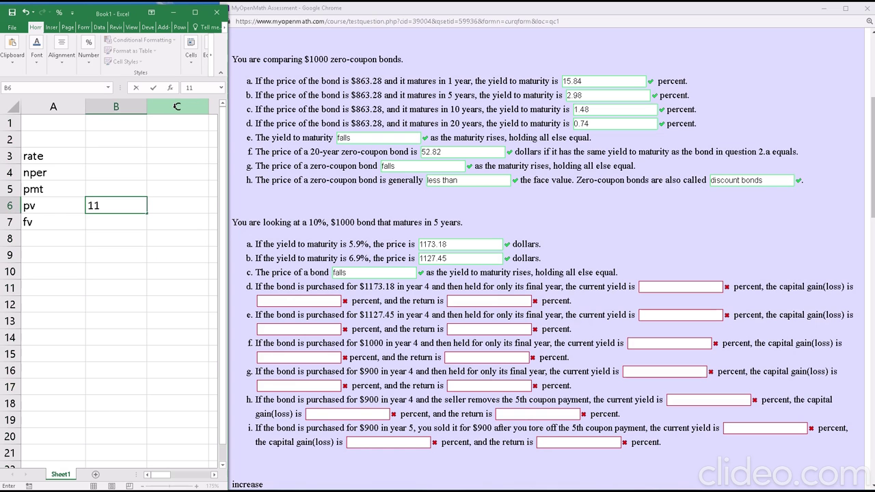
type("73.18")
key("Return")
key("Up")
key("Up")
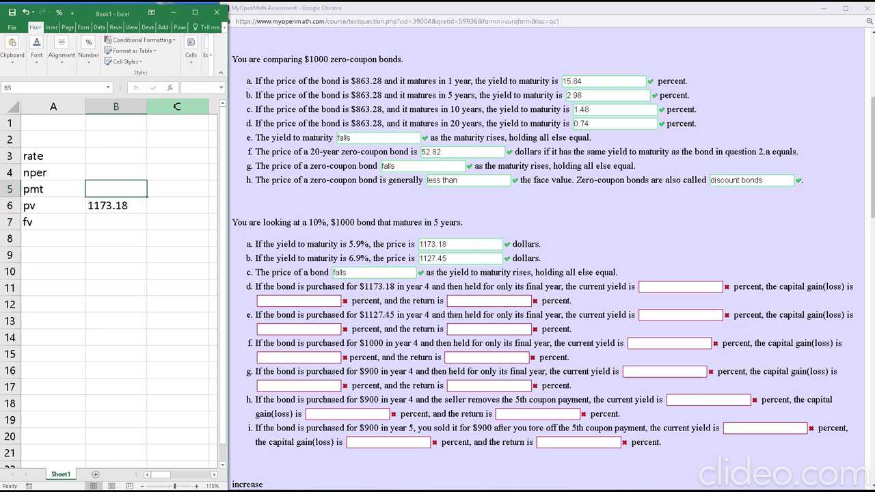
key("Up")
key("Down")
key("Down")
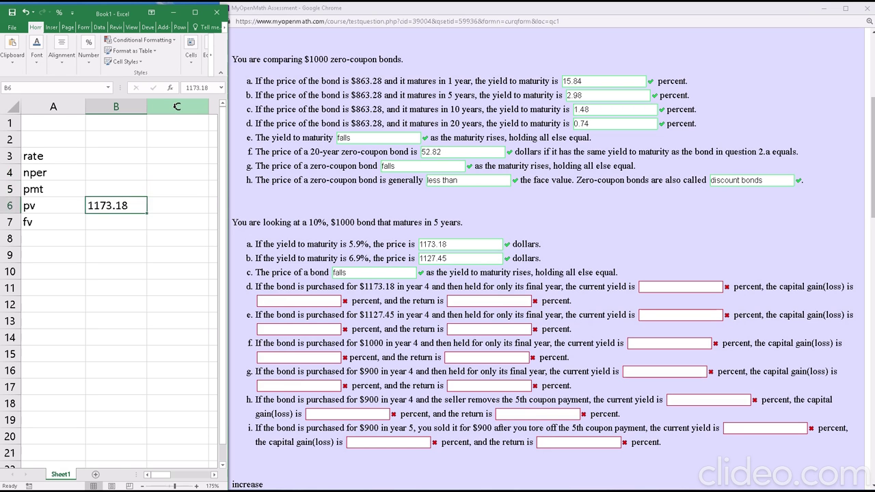
key("Up")
type("1")
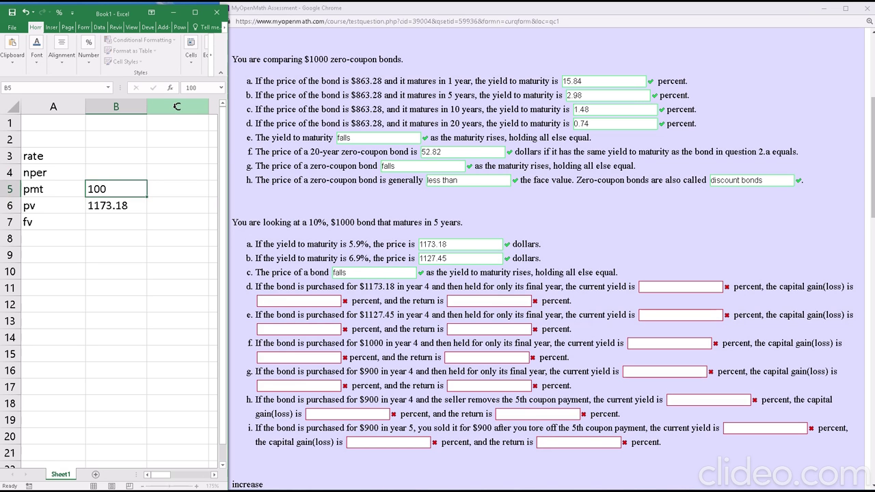
key("Down")
key("Down")
type("1")
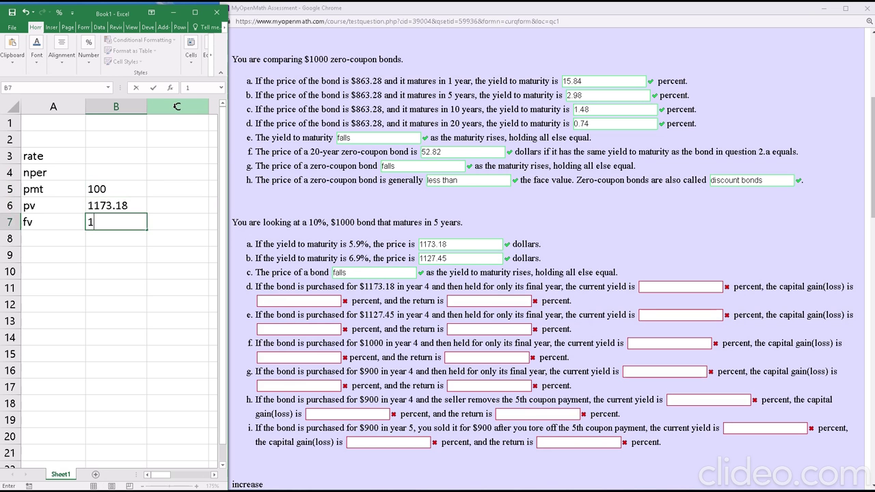
type("000")
key("Return")
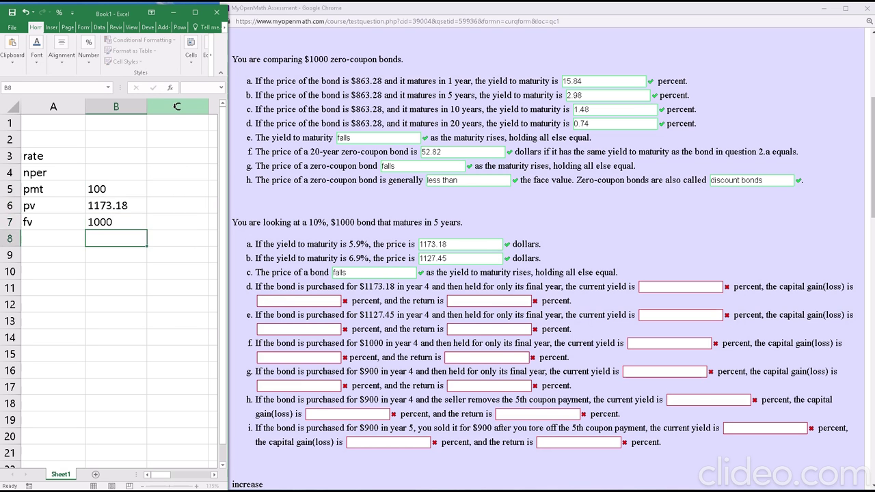
key("Up")
key("Up")
key("Up")
key("Up")
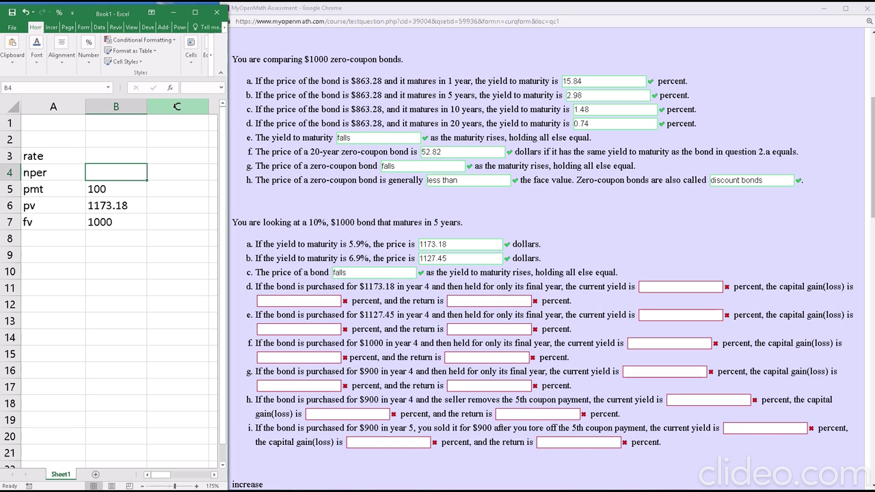
Step: Enter =5-4 as the nper in B4 so it evaluates to 1, then bring up the current-yield slide
type("=5-4")
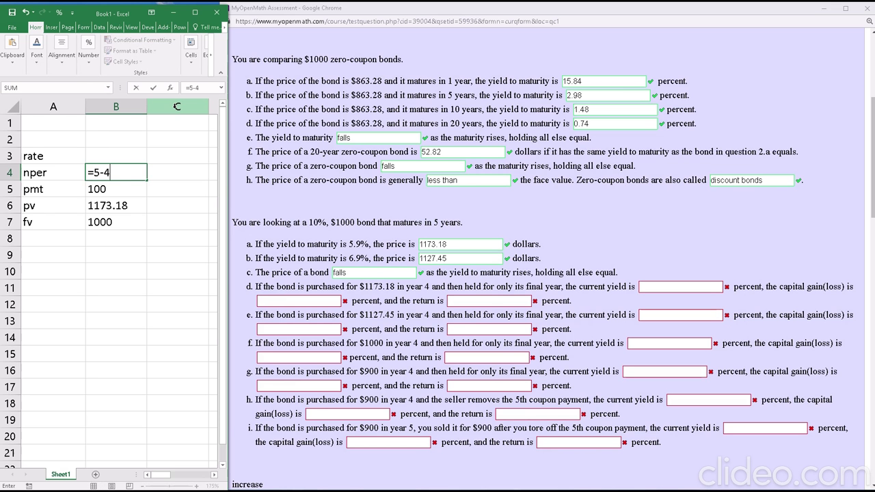
key("Return")
key("Up")
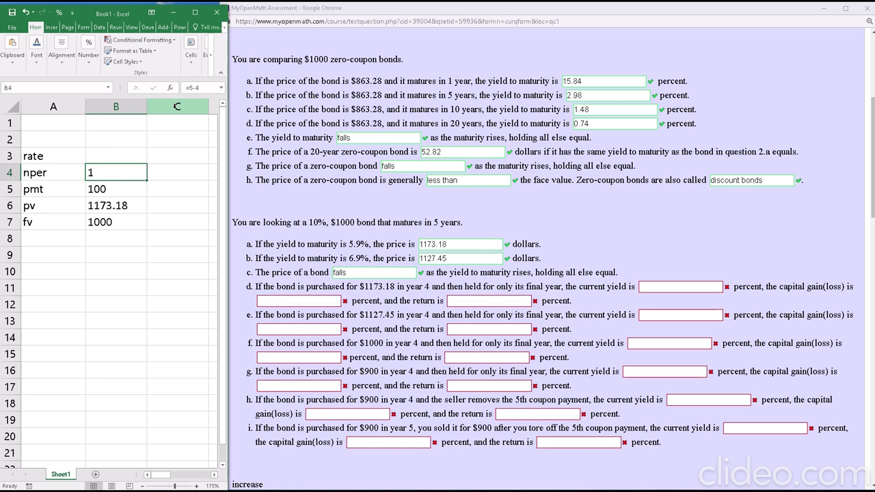
double_click(104, 169)
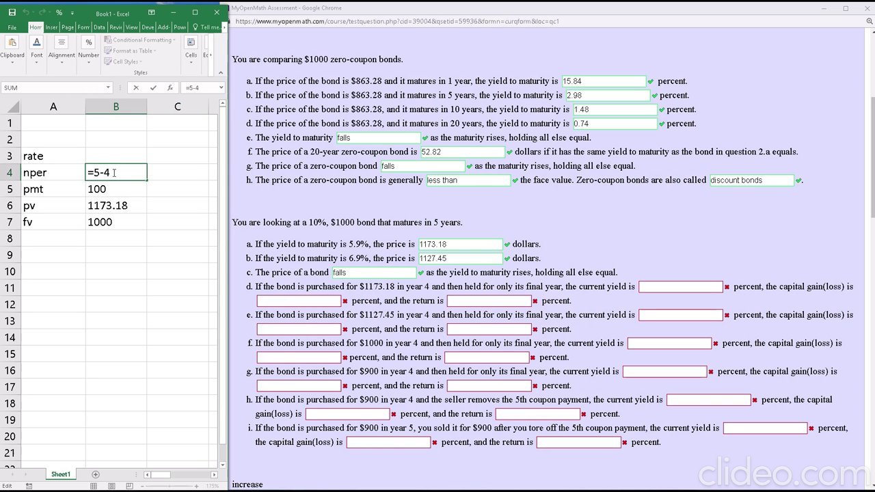
left_click_drag(107, 173, 101, 173)
key("Return")
key("Up")
key("Up")
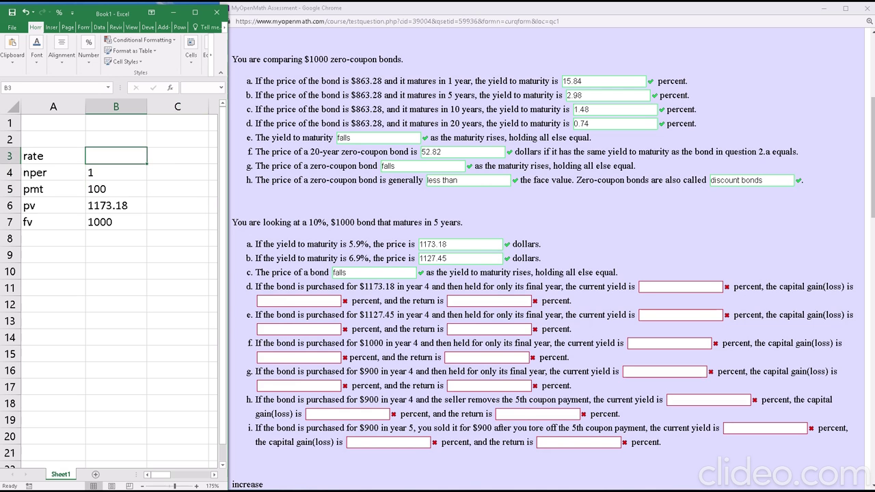
key("alt+Tab")
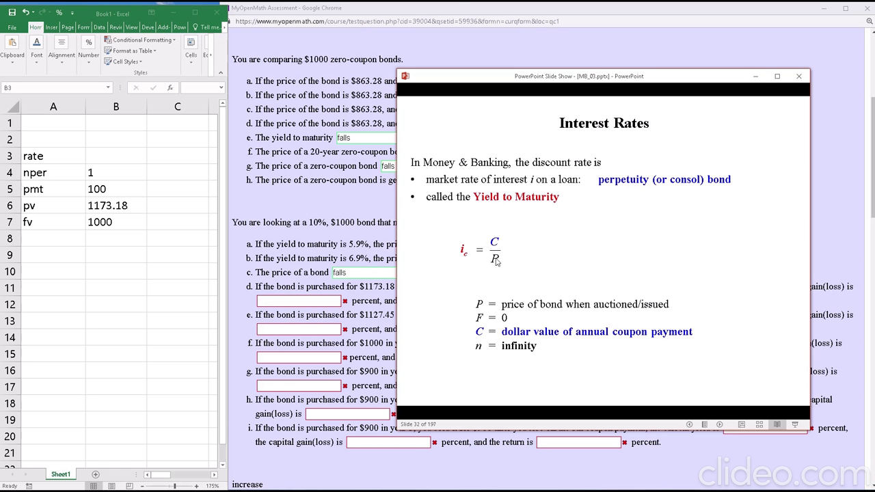
Step: Enter =B5/B6 in B9 and format it as a two-decimal percentage, giving 8.52%
key("alt+Tab")
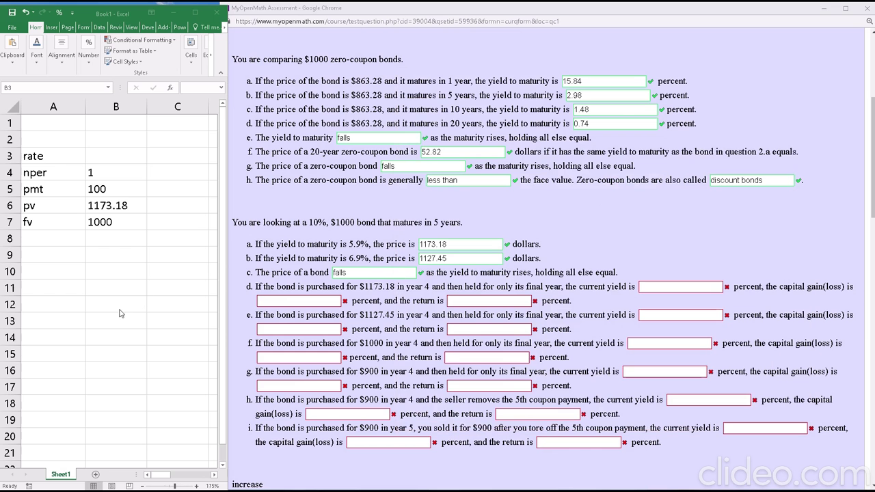
left_click(115, 254)
type("=")
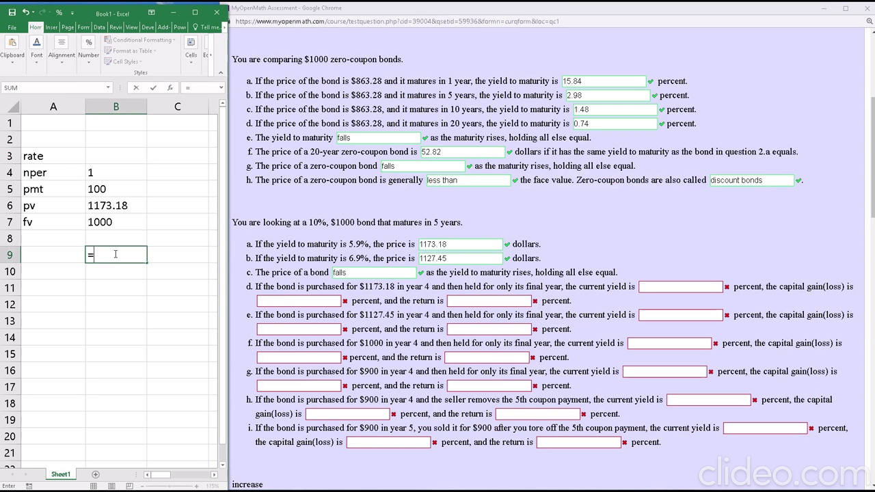
key("Up")
key("Up")
key("Up")
key("Up")
key("Up")
key("Down")
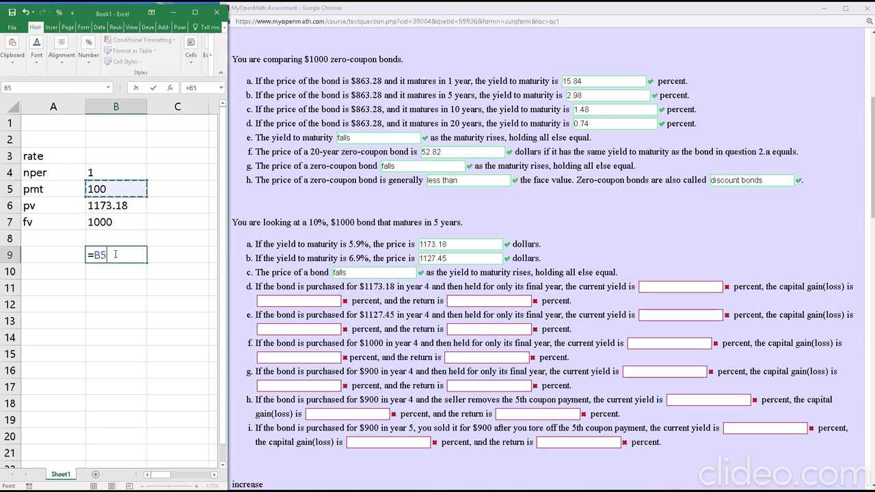
type("/")
key("Up")
key("Up")
key("Up")
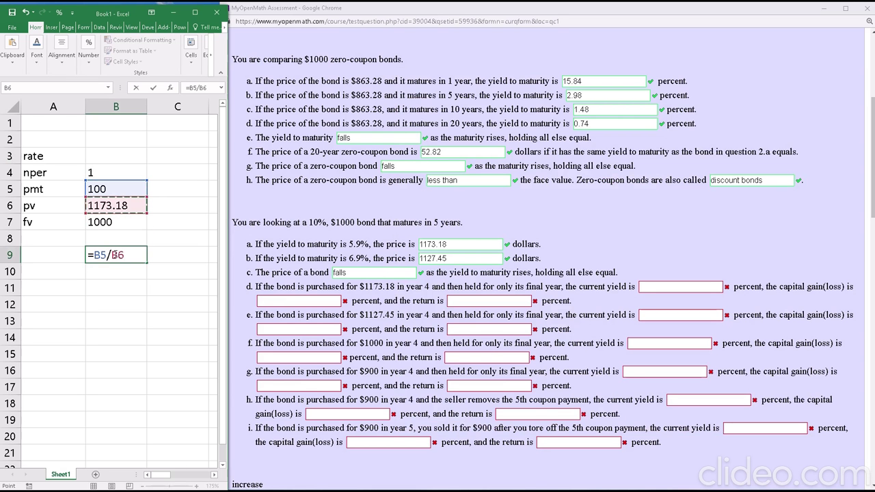
key("Return")
key("Up")
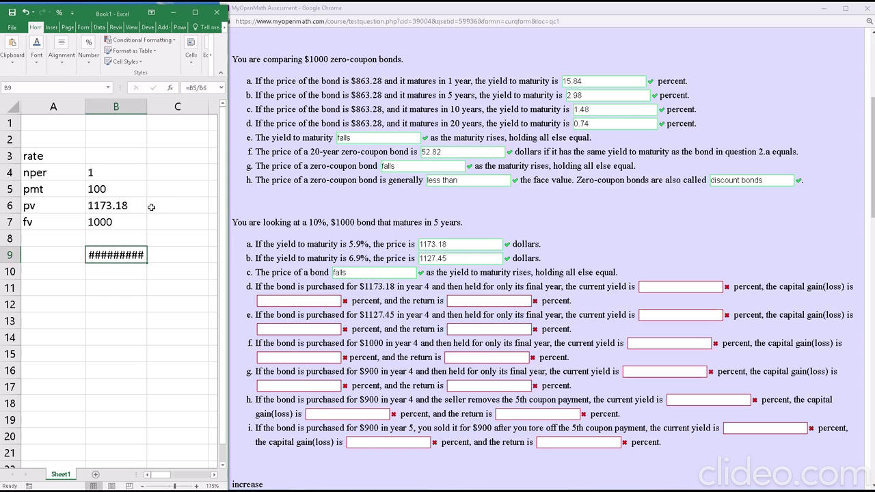
left_click(95, 48)
left_click(99, 101)
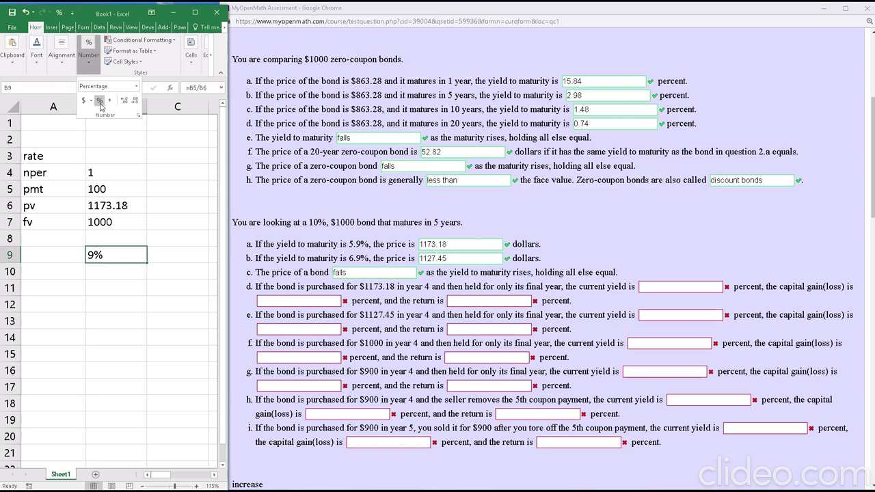
left_click(124, 101)
left_click(123, 102)
Step: Submit 8.52, without the percent sign, as part d's current yield in MyOpenMath
left_click(125, 260)
key("ctrl+c")
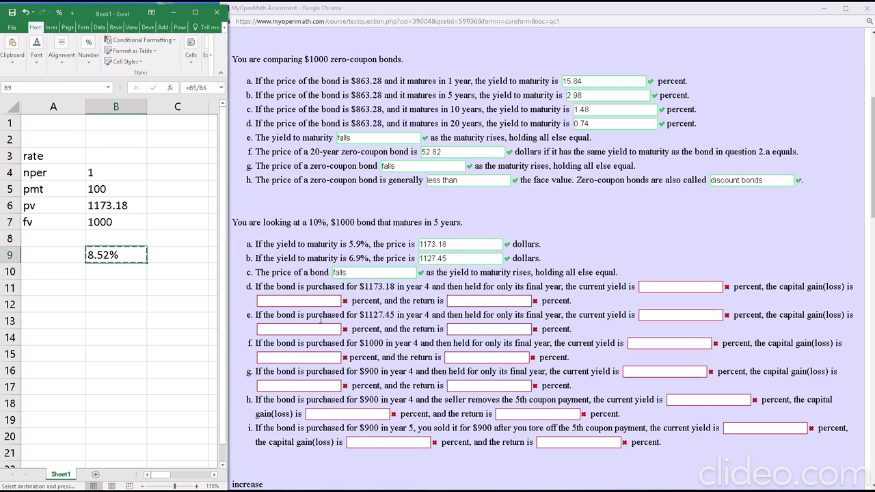
left_click(650, 286)
key("ctrl+v")
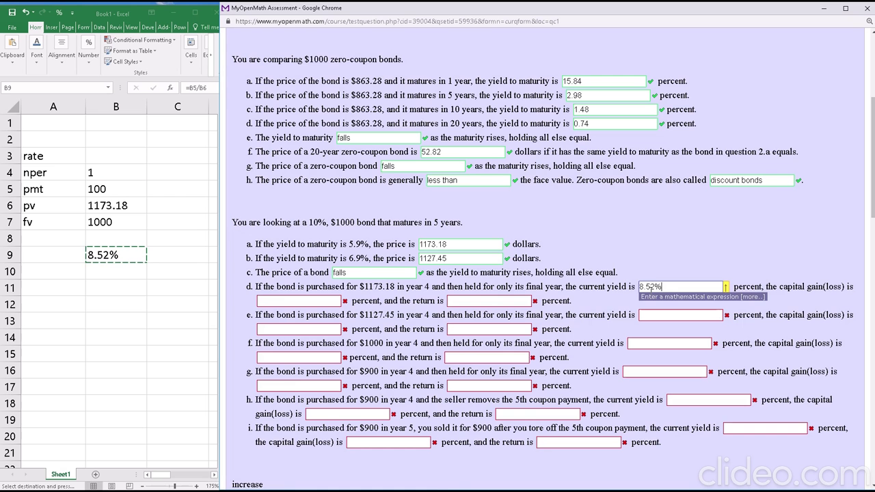
key("Return")
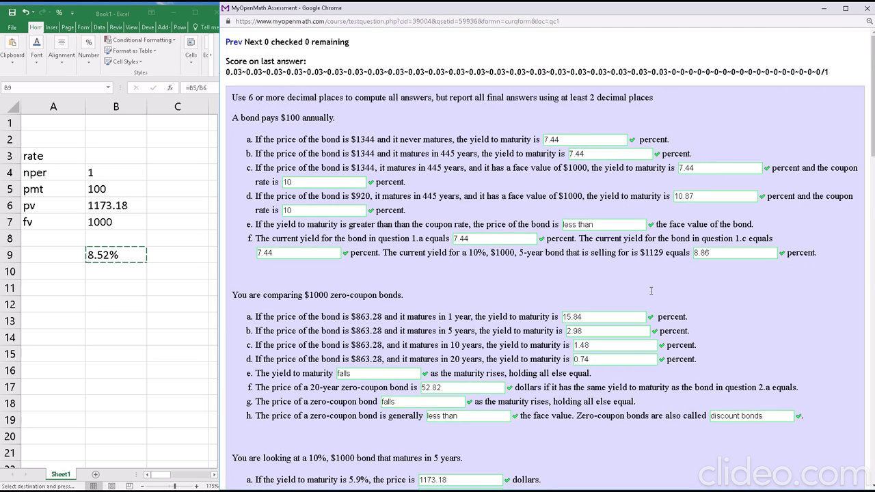
scroll(649, 293, "down", 3)
scroll(649, 293, "down", 1)
left_click(672, 380)
key("BackSpace")
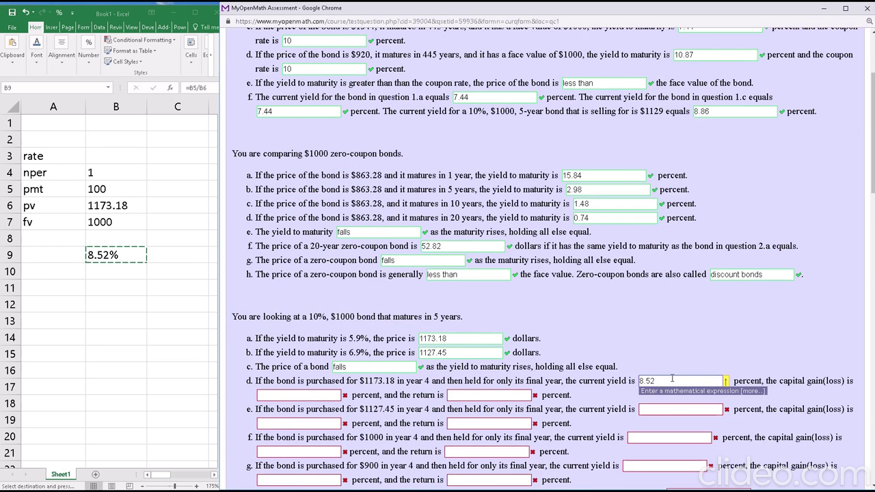
key("Return")
scroll(668, 369, "down", 5)
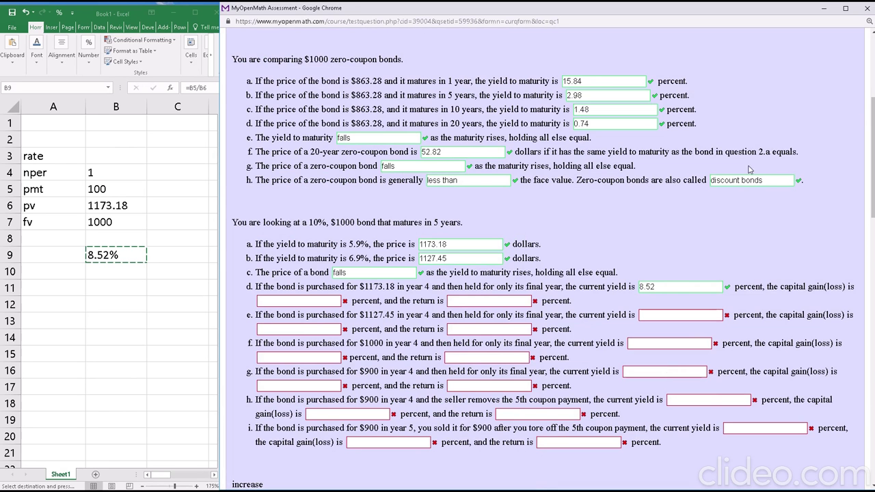
Step: Advance the slide show to slide 101, Bond Properties, showing the full rate-of-return formula
key("alt+Tab")
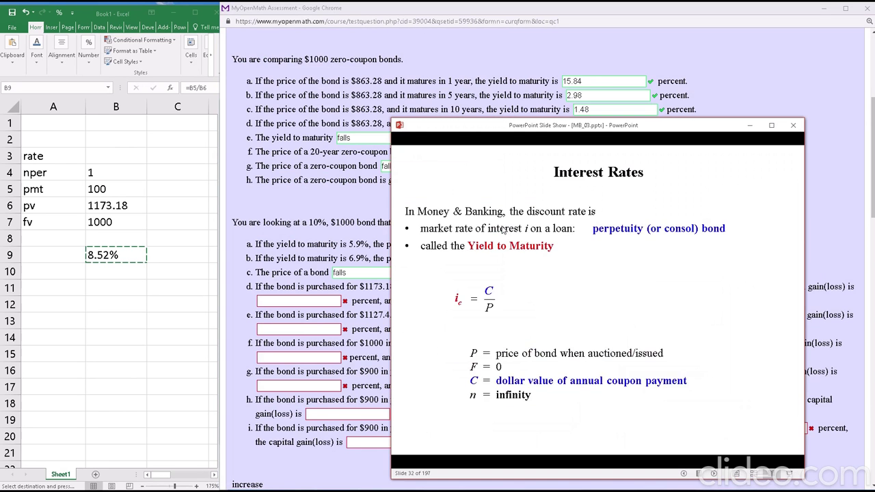
key("Right")
key("Right")
key("Right")
key("Right")
key("Right")
key("Right")
key("Right")
key("Right")
key("Right")
key("Right")
key("Right")
key("Right")
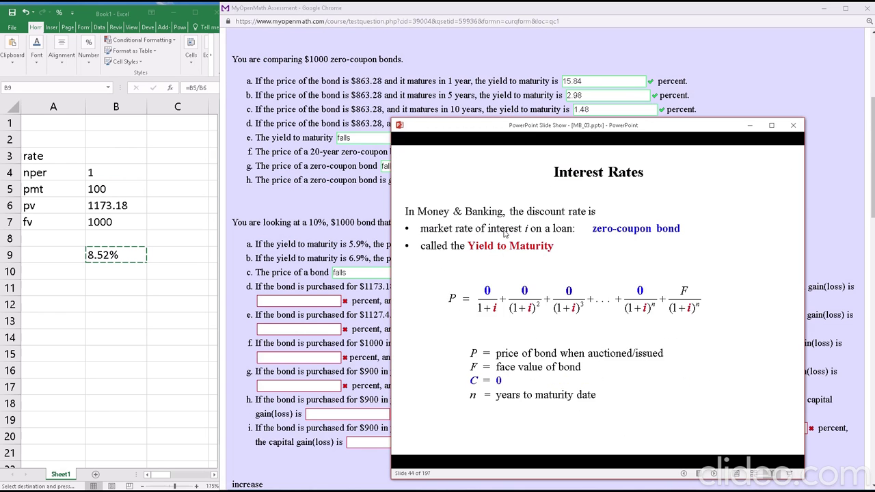
key("Right")
key("Right")
key("Right")
key("Right")
key("Right")
key("Right")
key("Right")
key("Right")
key("Right")
key("Right")
key("Right")
key("Right")
key("Right")
key("Right")
key("Right")
key("Right")
key("Right")
key("Right")
key("Right")
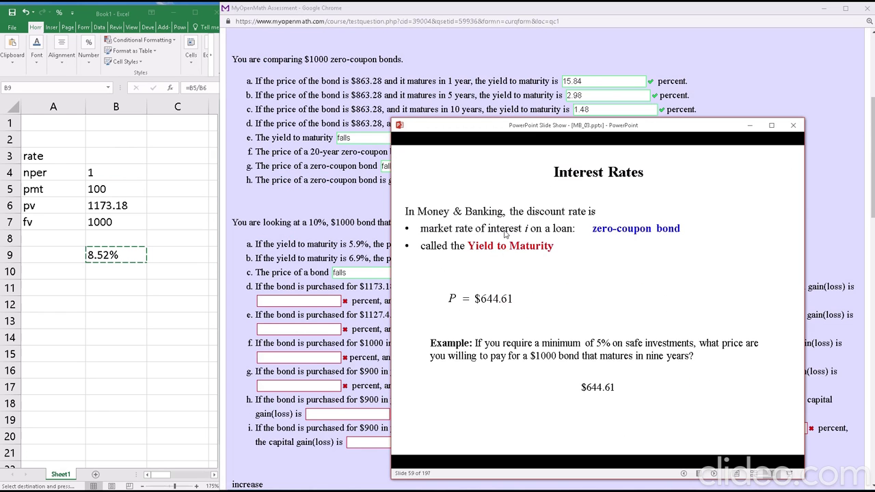
key("Right")
key("Right")
key("Right")
key("Right")
key("Right")
key("Right")
key("Right")
key("Right")
key("Right")
key("Right")
key("Right")
key("Right")
key("Right")
key("Right")
key("Right")
key("Right")
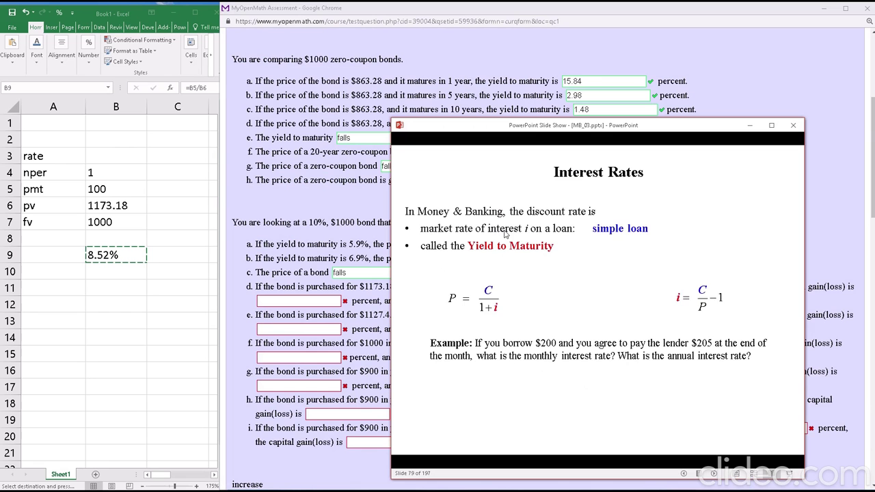
key("Right")
key("Right")
key("Right")
key("Right")
key("Right")
key("Right")
key("Right")
key("Right")
key("Right")
key("Right")
key("Right")
key("Right")
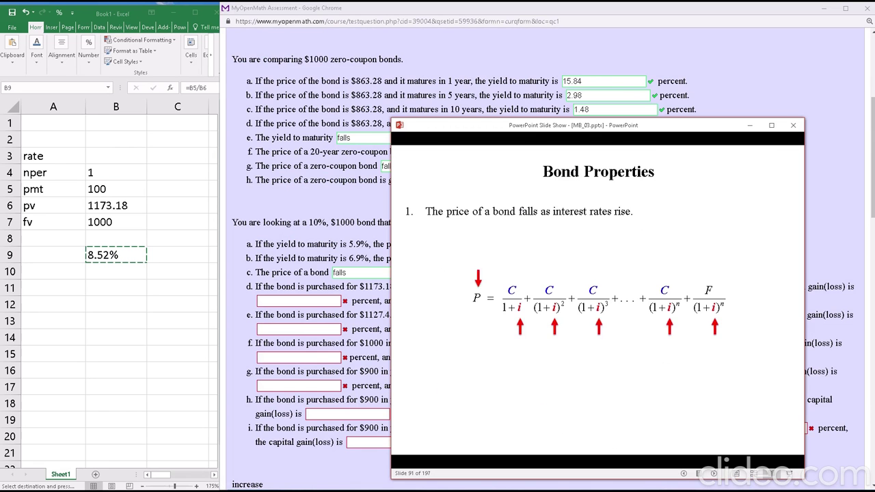
key("Right")
key("Right")
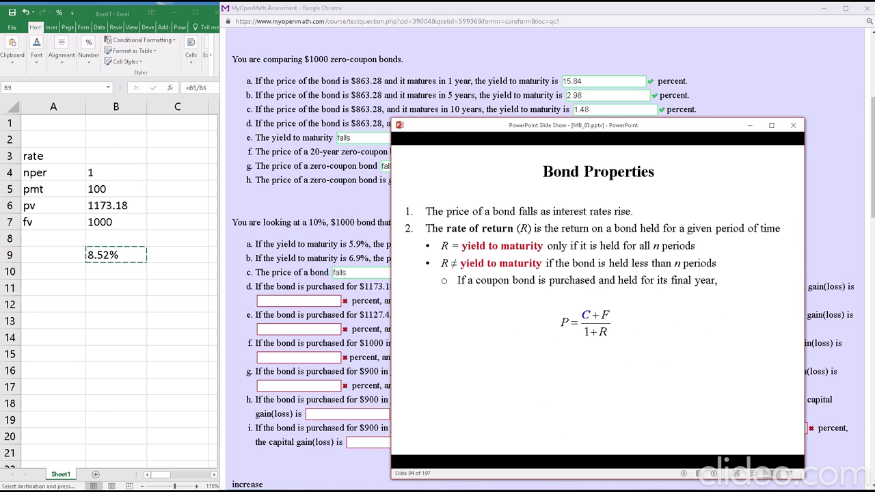
key("Right")
key("Right")
key("Right")
key("Right")
key("Right")
key("Right")
key("Right")
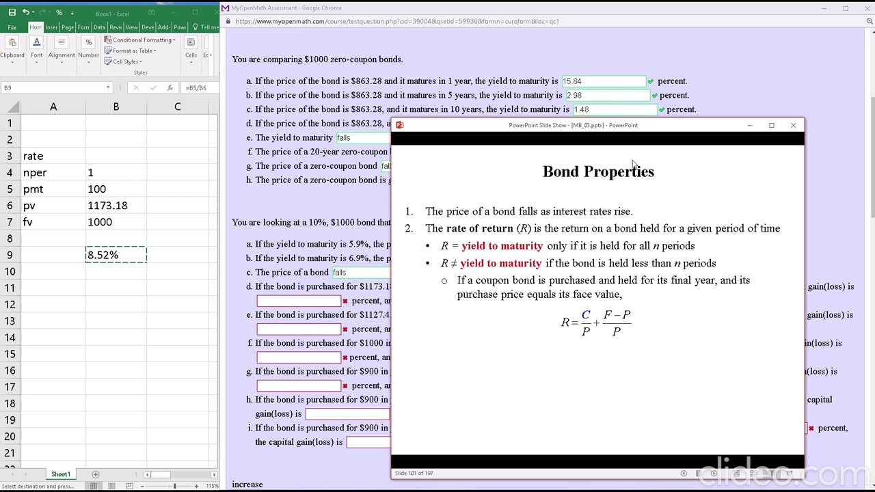
Step: Move the slide show window up and make it shorter so it sits above the quiz
left_click_drag(624, 125, 666, 55)
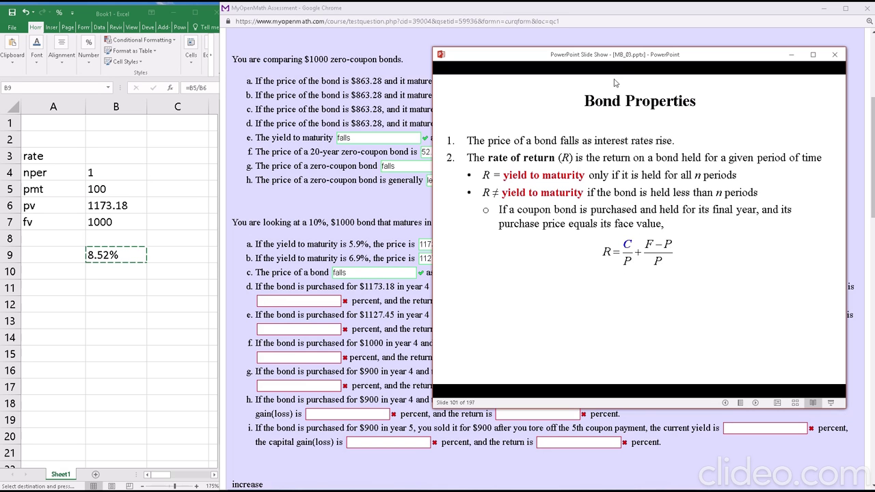
left_click_drag(636, 59, 652, 37)
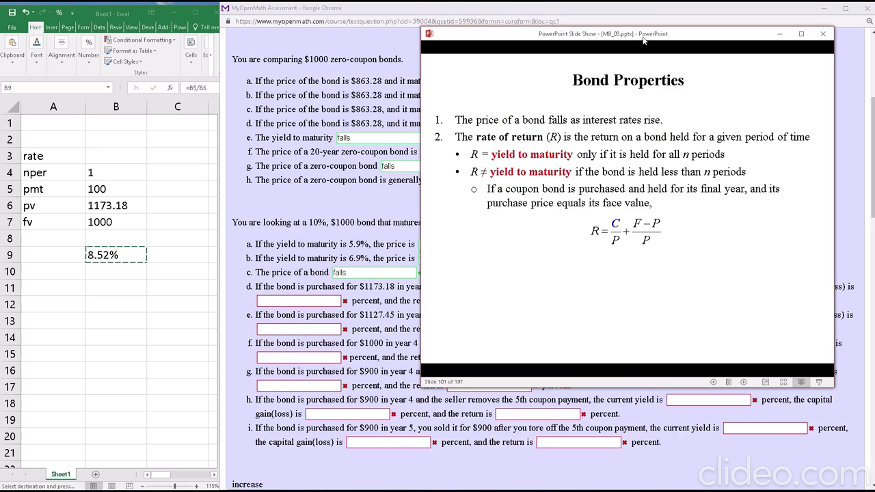
left_click_drag(639, 389, 648, 273)
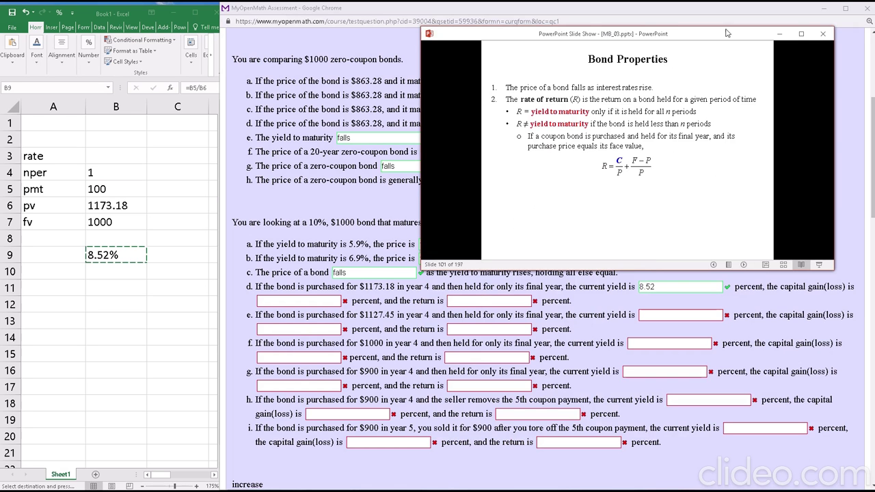
Step: Build the capital gain formula in B11: face value B7 minus price B6, divided by B6
left_click(121, 283)
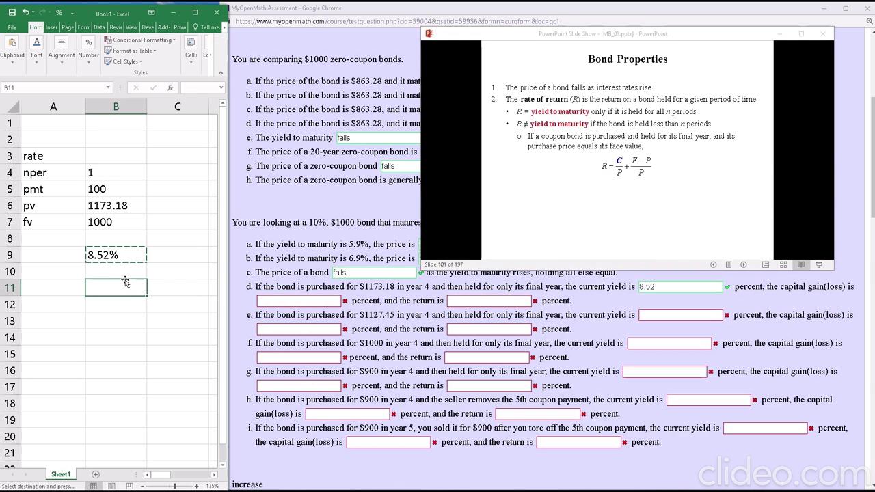
type("=(")
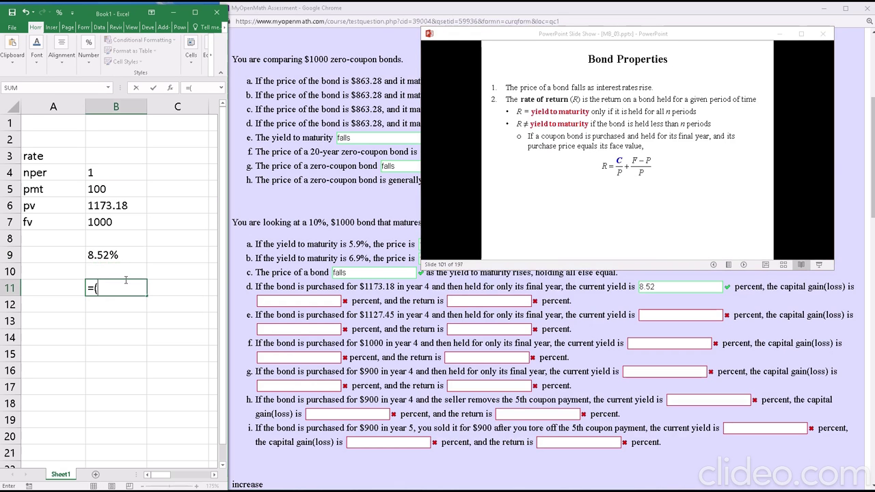
key("Up")
key("Up")
key("Up")
key("Up")
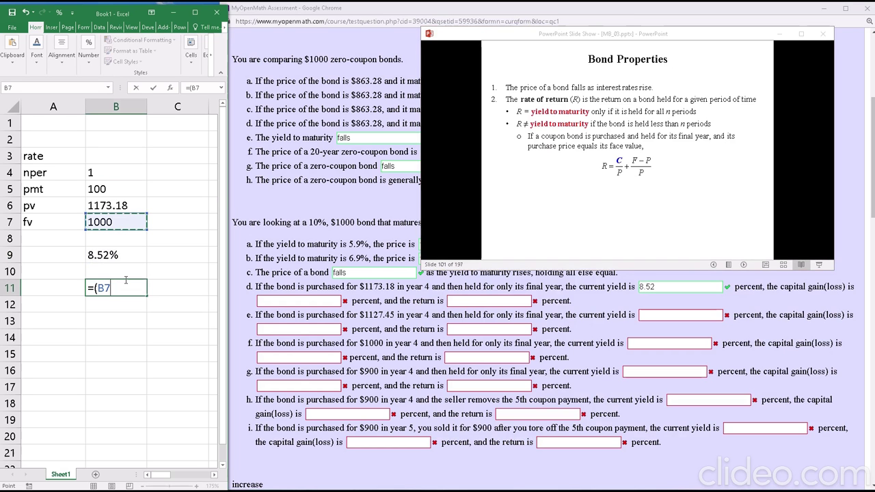
type("-")
key("Up")
key("Up")
key("Up")
key("Up")
key("Up")
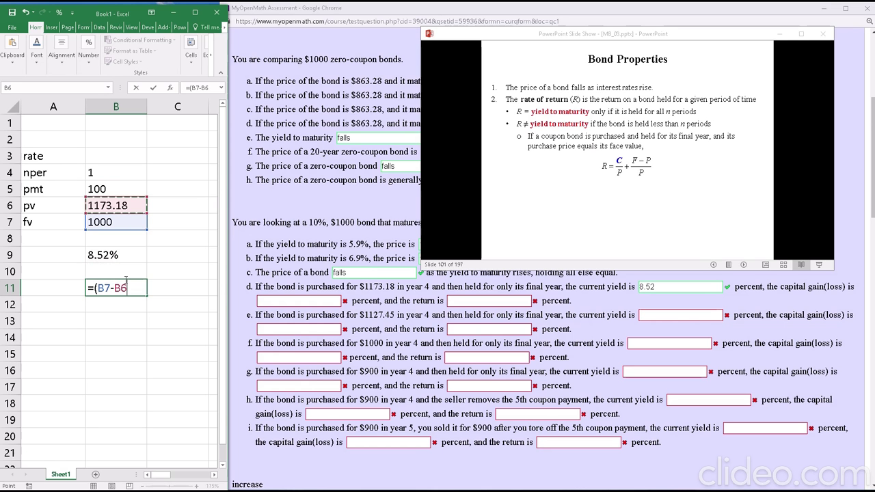
type(")/")
key("Up")
key("Up")
key("Up")
key("Up")
key("Up")
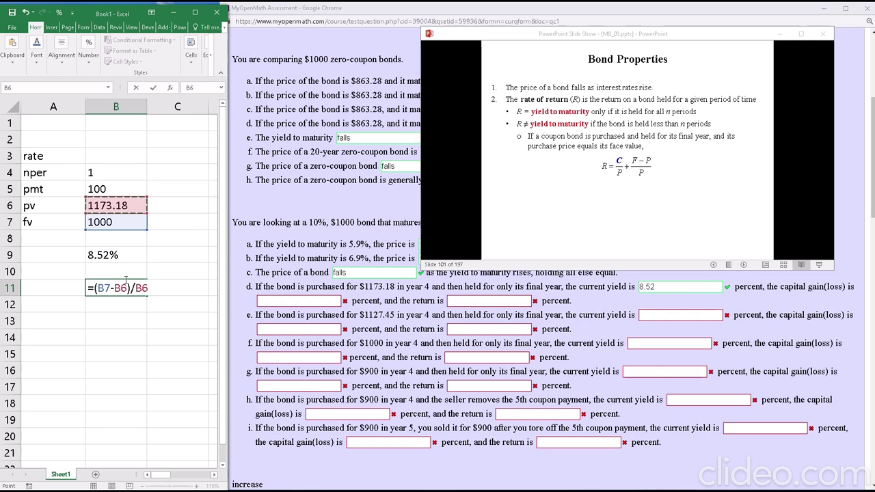
type("*")
Step: Format B11 as a two-decimal percentage (-14.76%) and copy it for item d's capital gain
left_click(105, 293)
left_click(91, 50)
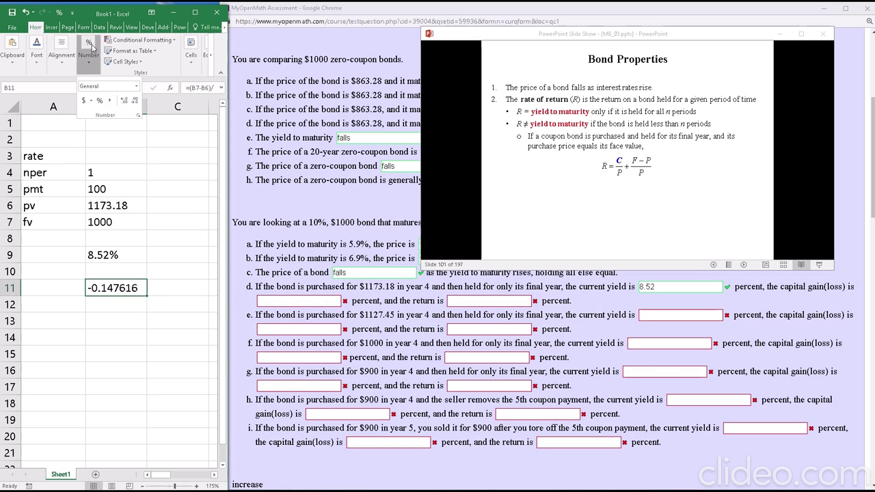
left_click(101, 107)
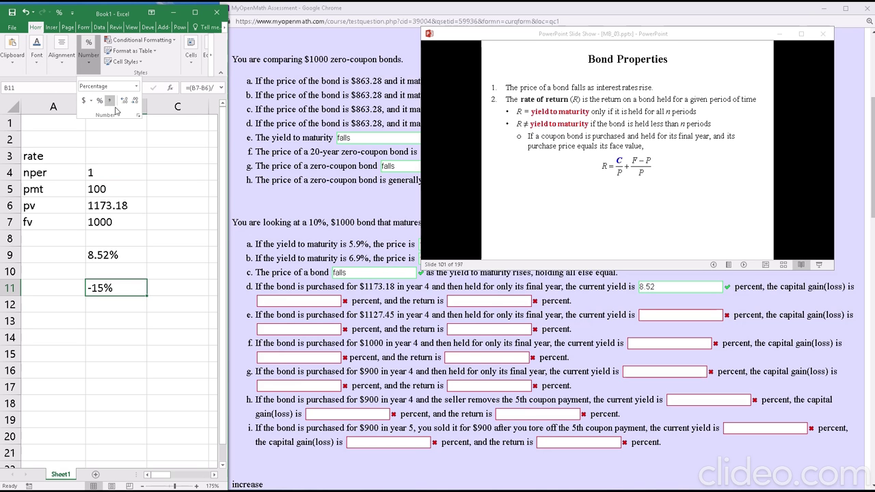
left_click(124, 101)
left_click(123, 101)
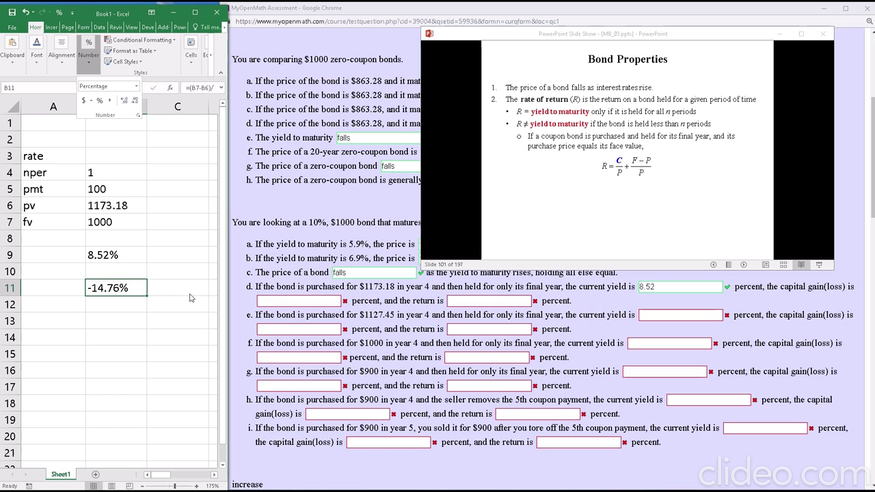
left_click(111, 287)
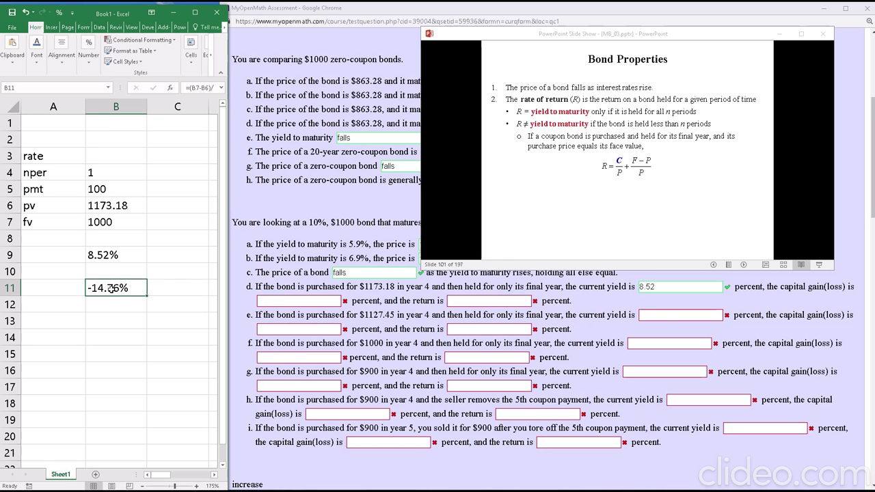
key("ctrl+c")
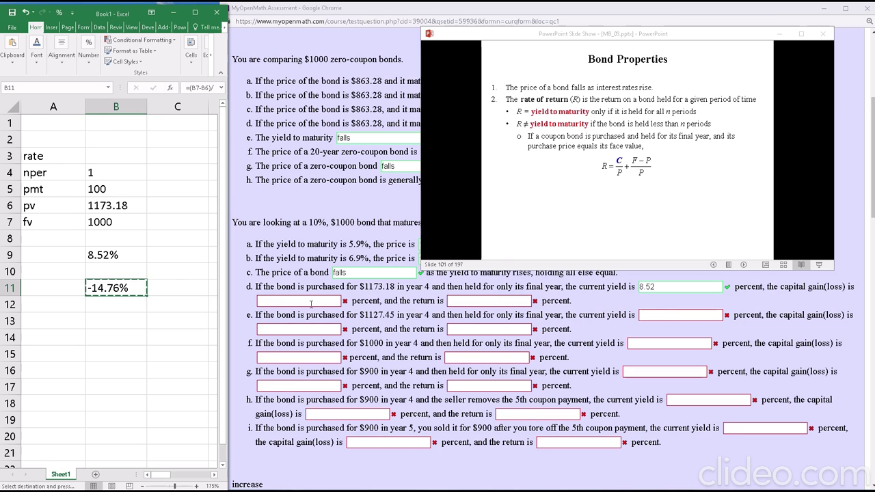
left_click(307, 301)
Step: Submit -14.76, without the percent sign, as item d's capital gain(loss)
key("ctrl+v")
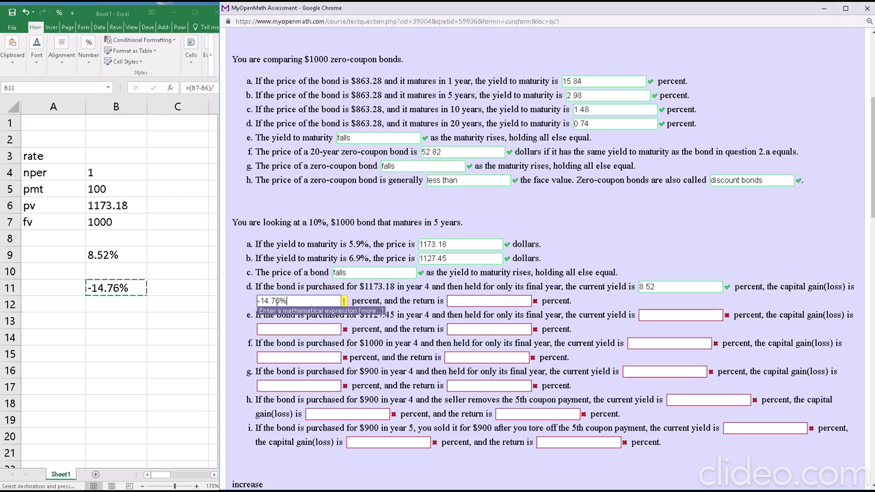
key("BackSpace")
key("Return")
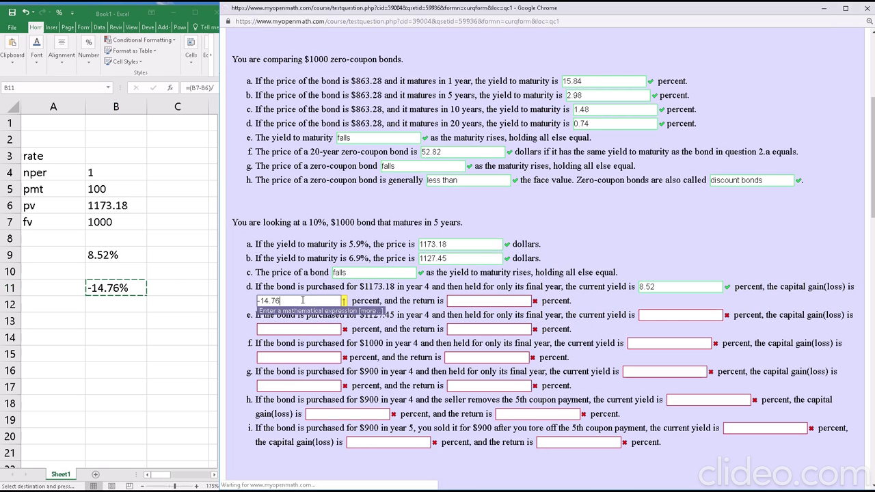
scroll(341, 321, "down", 2)
scroll(341, 322, "down", 2)
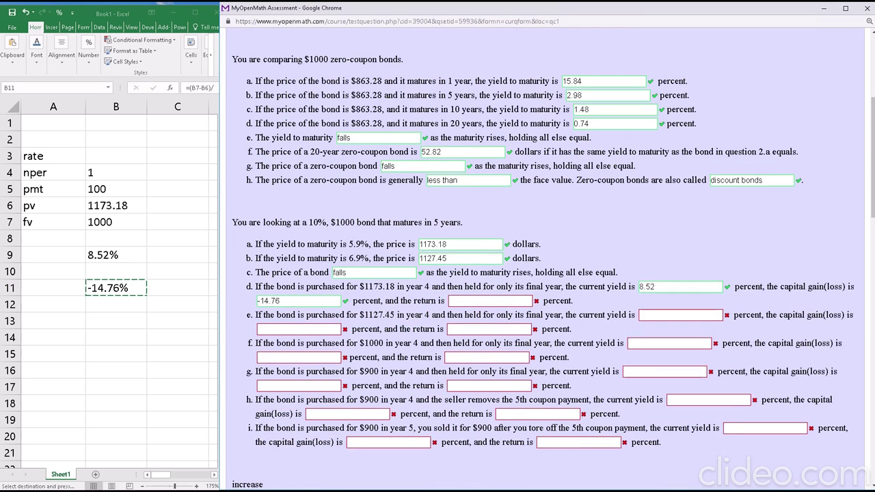
key("alt+Tab")
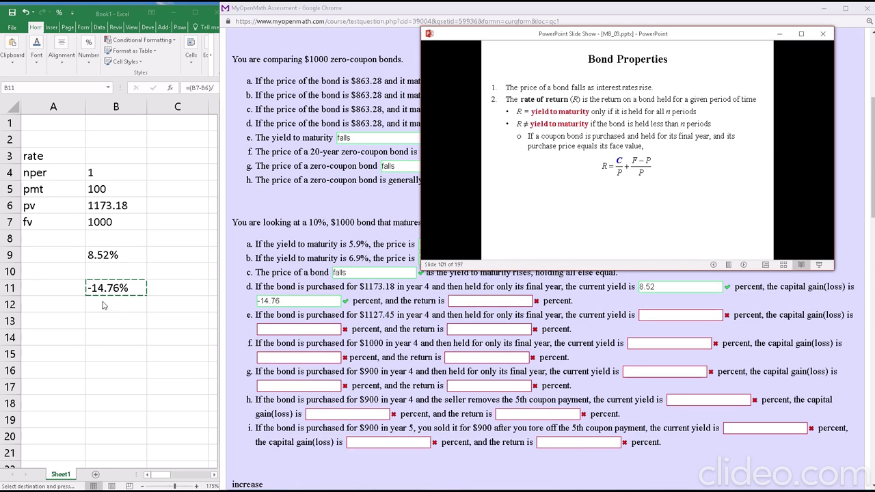
Step: Label A9 as 'ic' and A11 as 'g'
left_click(77, 255)
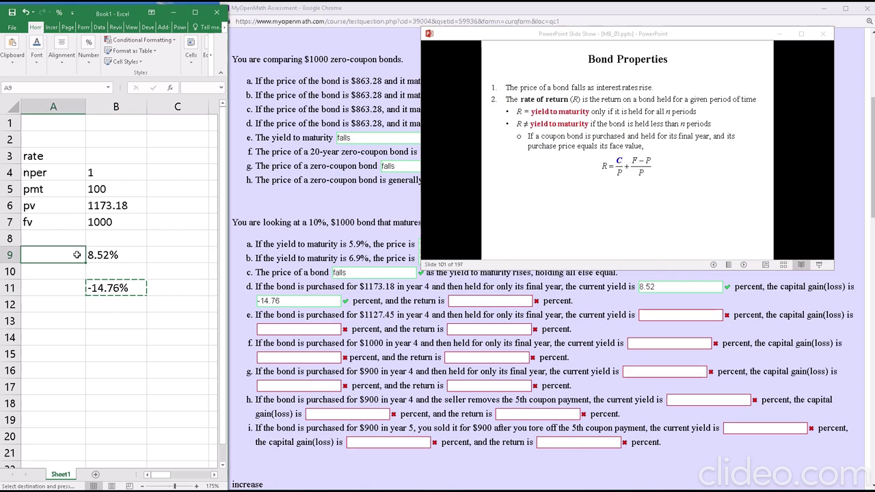
type("ic")
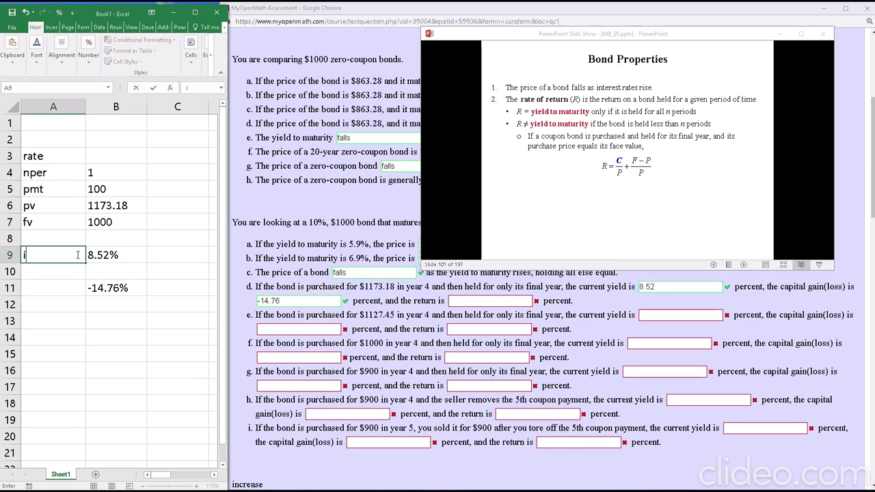
key("Return")
key("Return")
type("g")
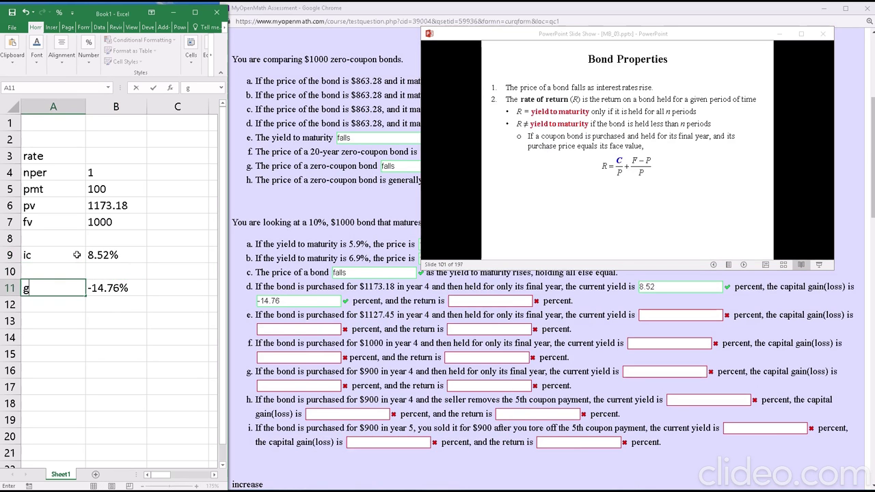
key("Return")
Step: Enter =B9+B11 in B13 for a -6.24% return, label A13 'R', and copy the result
key("Right")
key("Down")
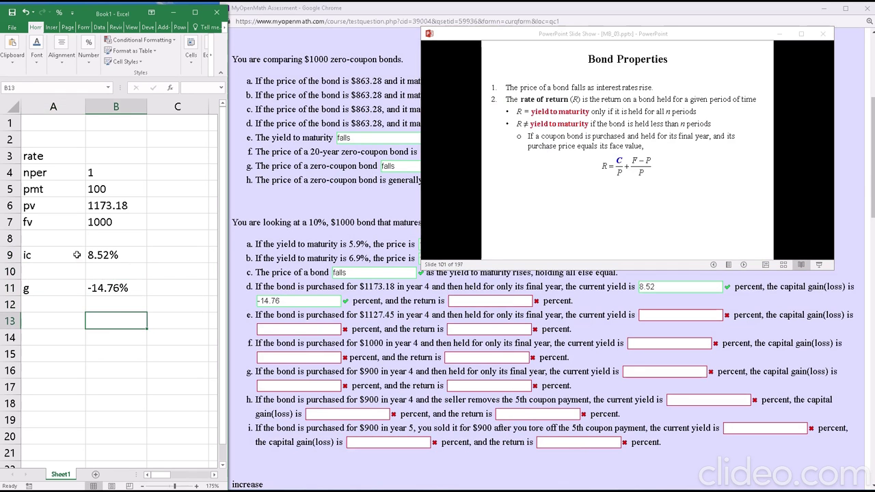
type("=")
key("Up")
key("Up")
key("Up")
key("Up")
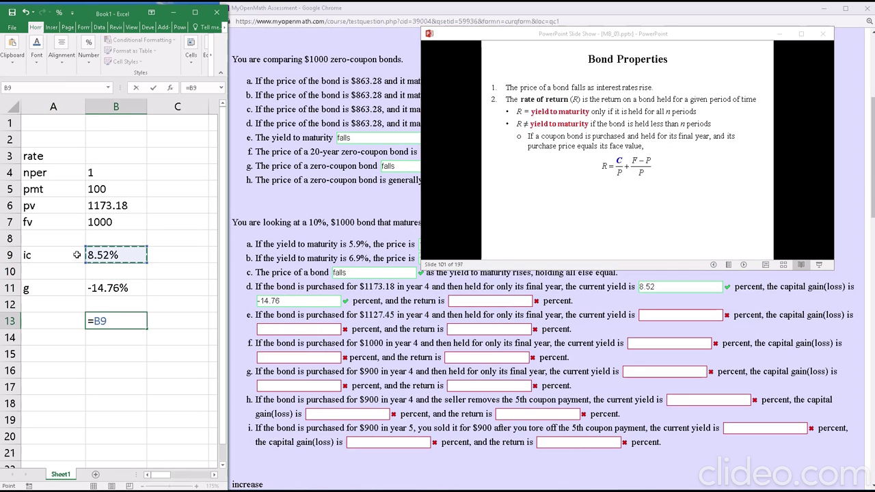
type("+")
key("Up")
key("Up")
key("Return")
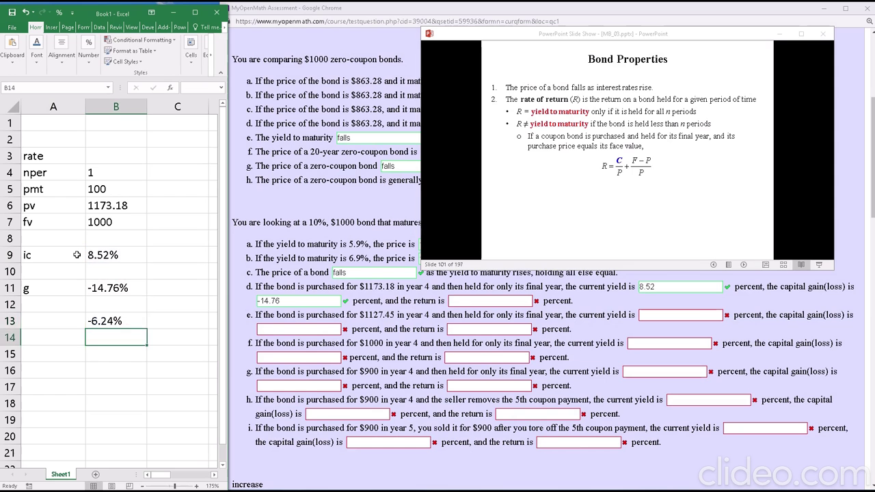
key("Up")
key("Left")
type("R")
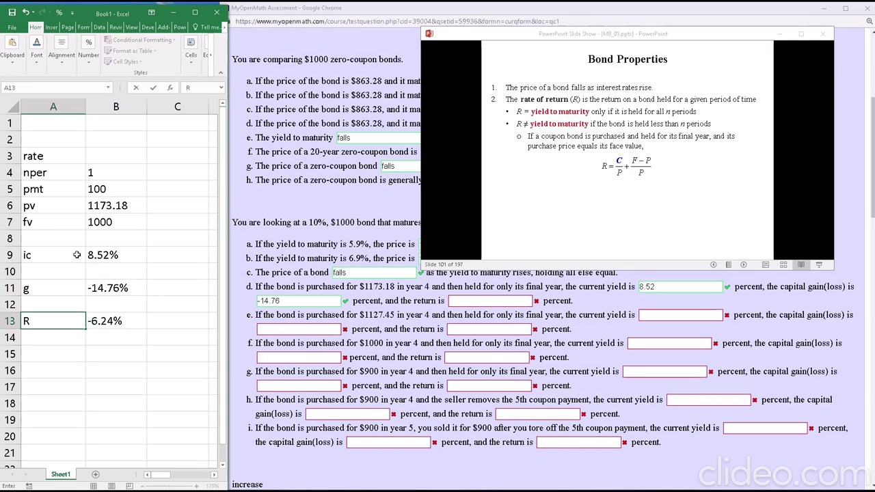
left_click(106, 314)
key("ctrl+c")
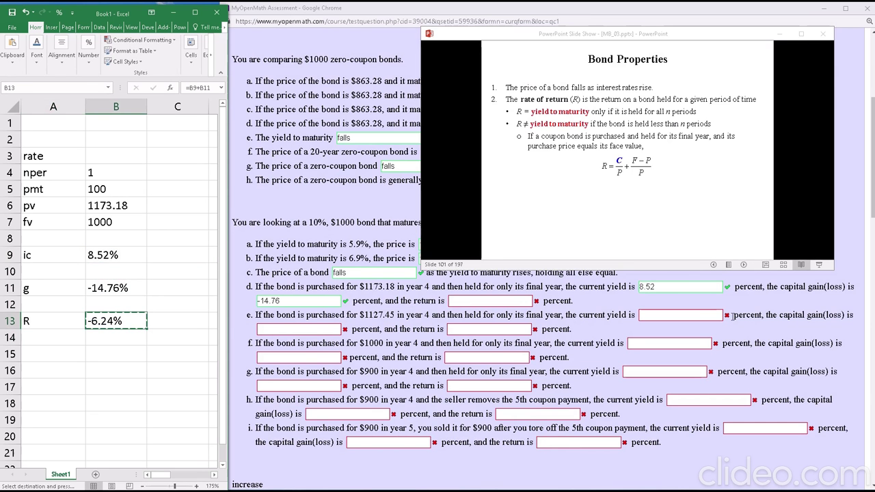
left_click(451, 300)
Step: Paste -6.24 as item d's return and submit it
key("ctrl+v")
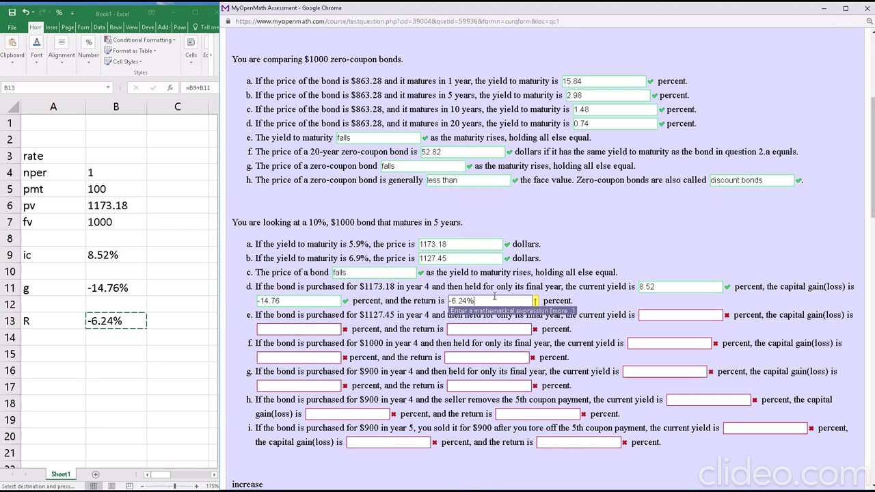
key("Home")
key("Return")
scroll(472, 288, "down", 3)
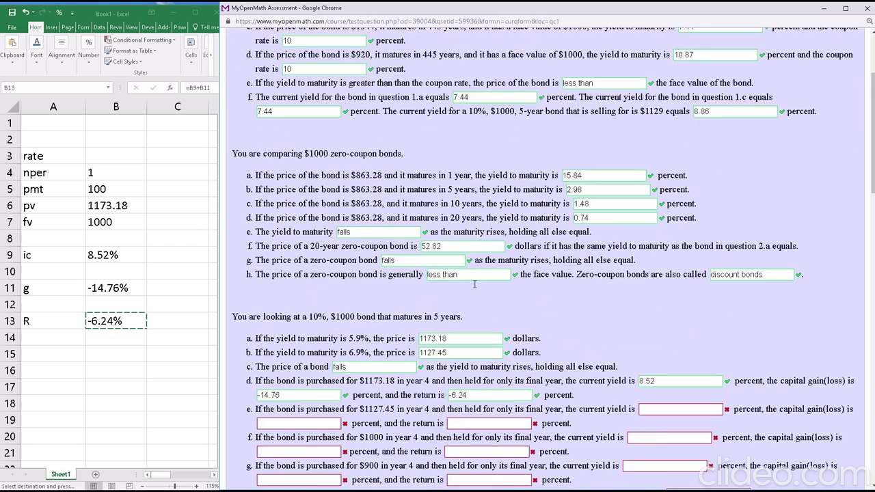
scroll(476, 288, "down", 1)
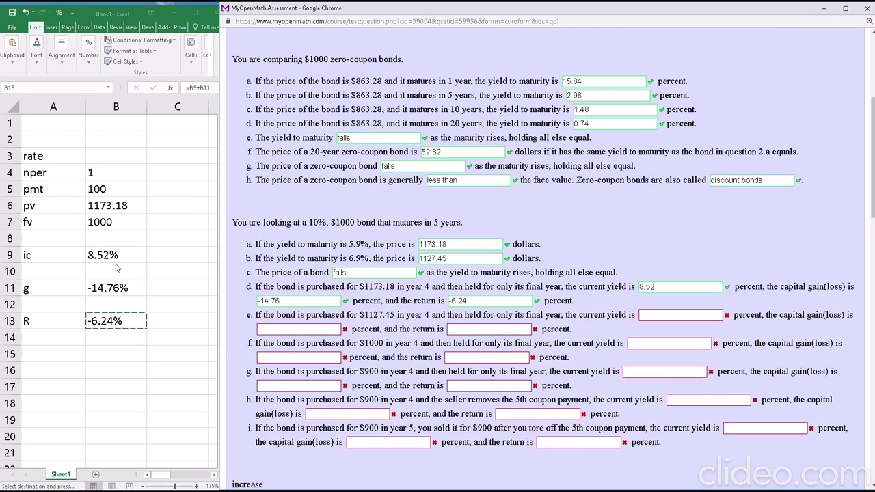
left_click(113, 205)
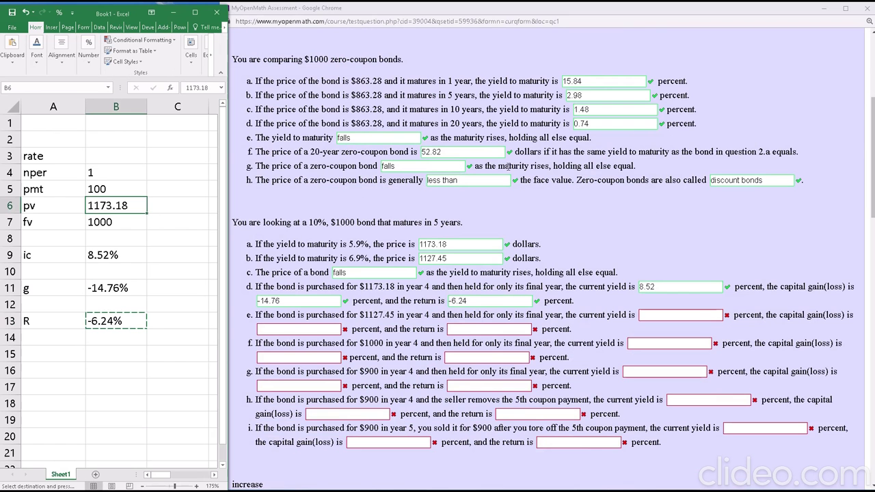
Step: Replace the price in B6 with item e's 1127.45 and check the yield inputs B5 and B6
left_click_drag(364, 316, 396, 315)
key("ctrl+c")
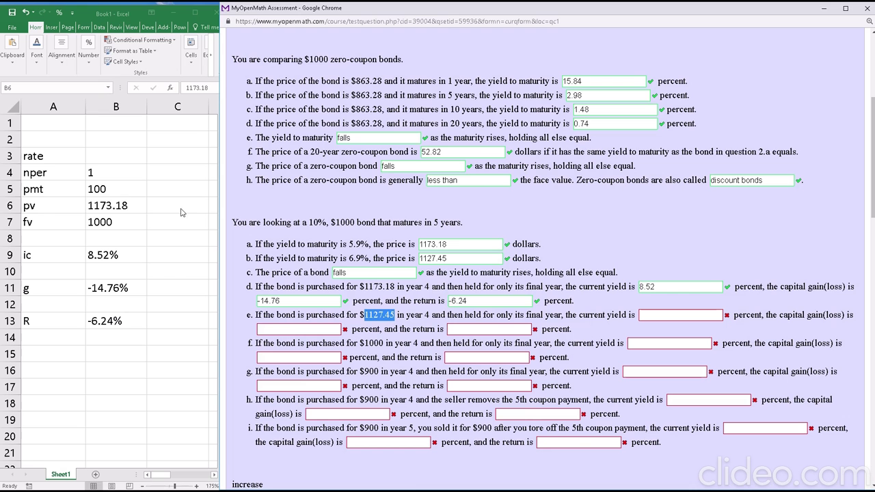
left_click(115, 205)
double_click(125, 205)
left_click_drag(127, 205, 75, 205)
key("ctrl+v")
key("Return")
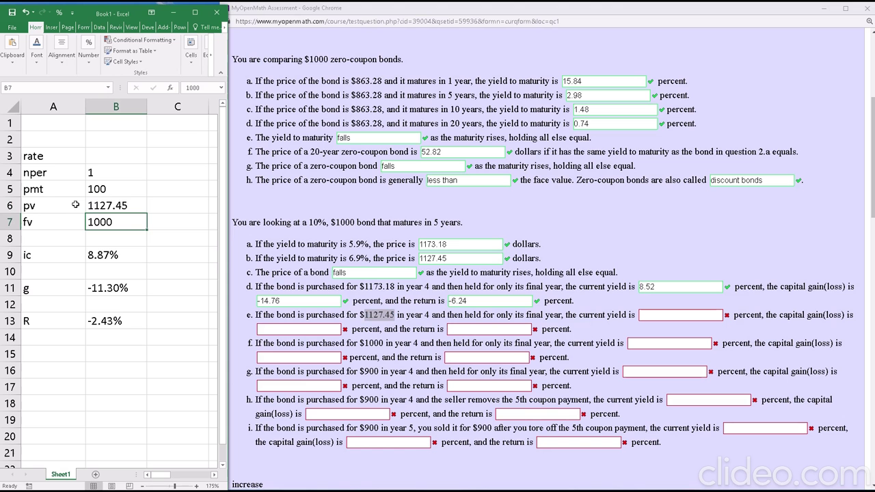
left_click(124, 255)
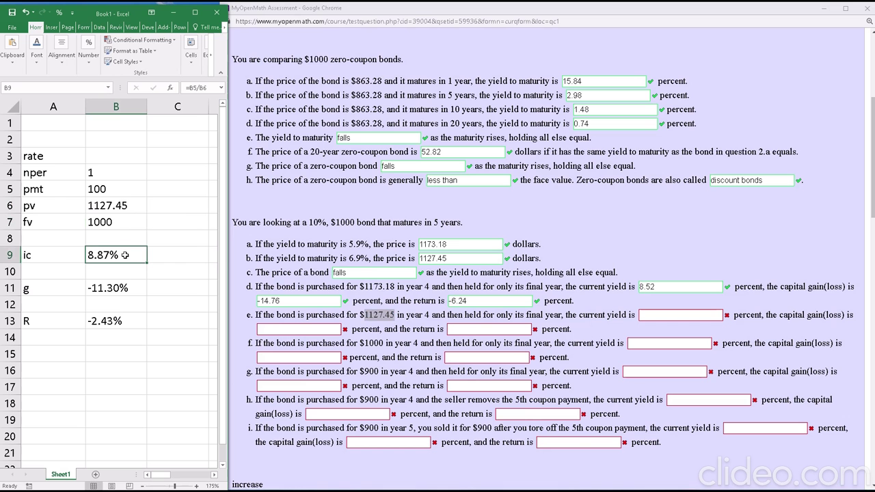
left_click(112, 187)
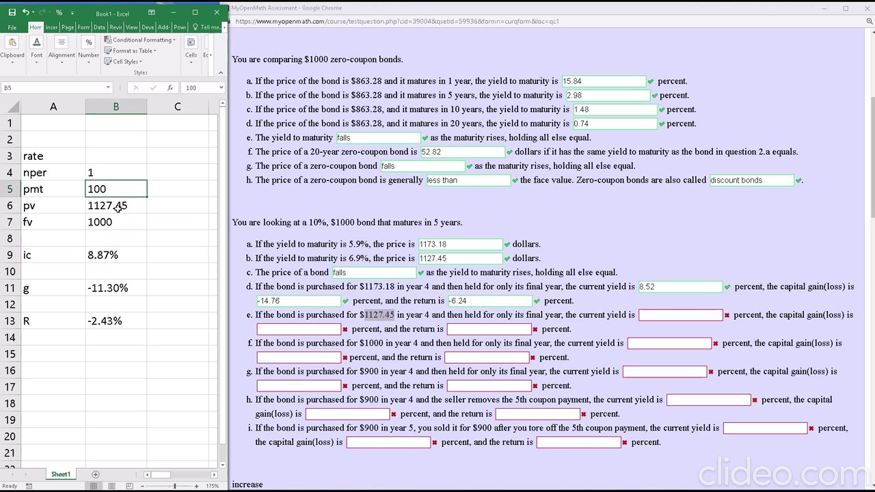
left_click(118, 206)
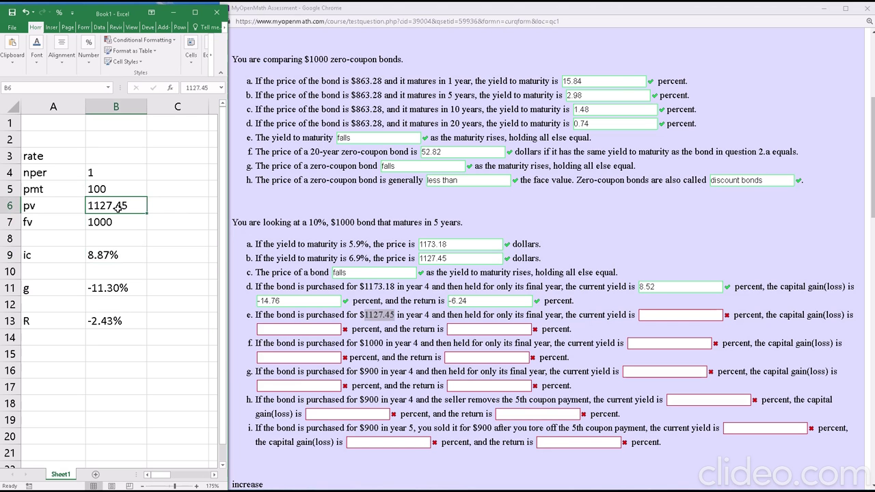
Step: Enter the new 8.87 current yield, without the percent sign, in item e's current yield box
left_click(112, 255)
key("ctrl+c")
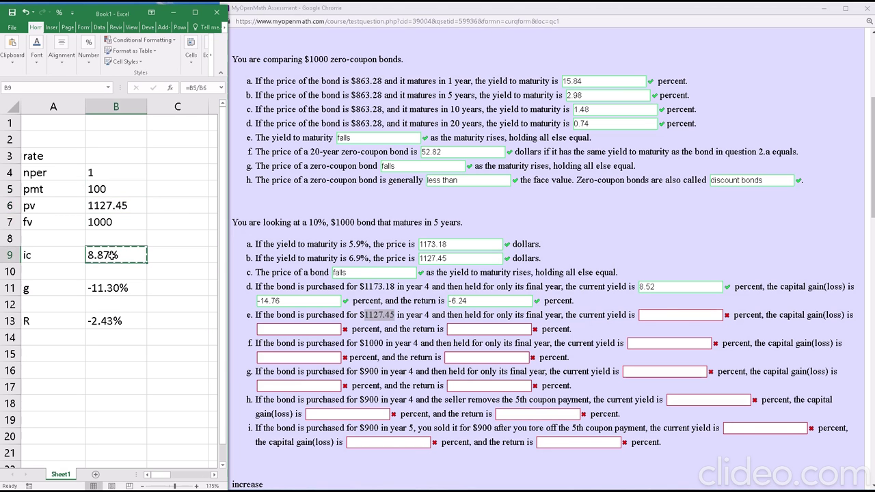
left_click(711, 315)
key("ctrl+v")
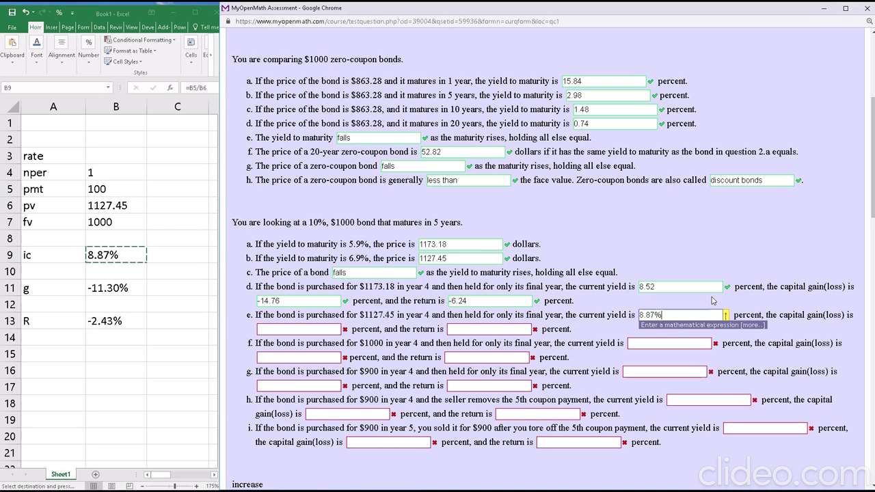
key("BackSpace")
left_click(139, 283)
double_click(115, 286)
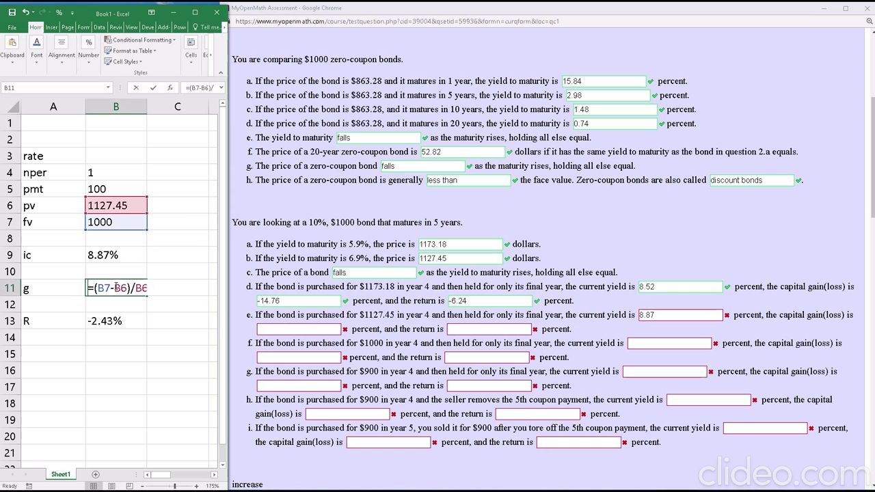
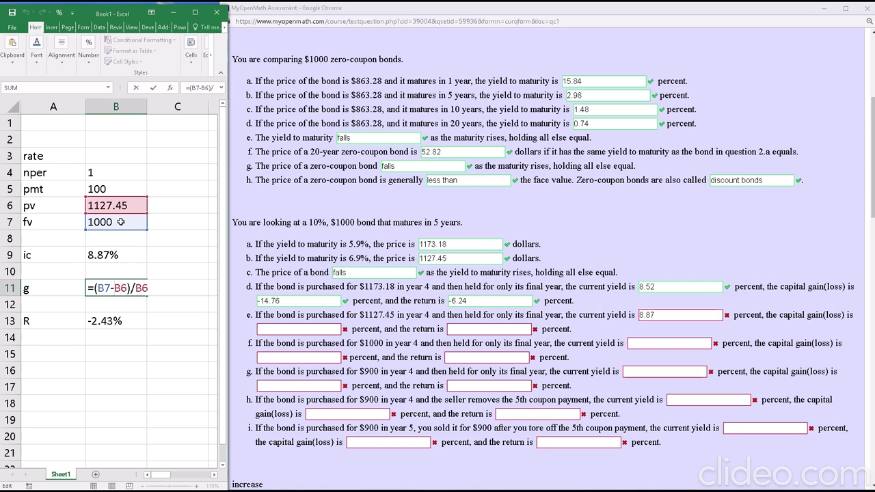
Step: Commit the B11 capital gain formula and submit -11.30 as part e's capital gain
key("Return")
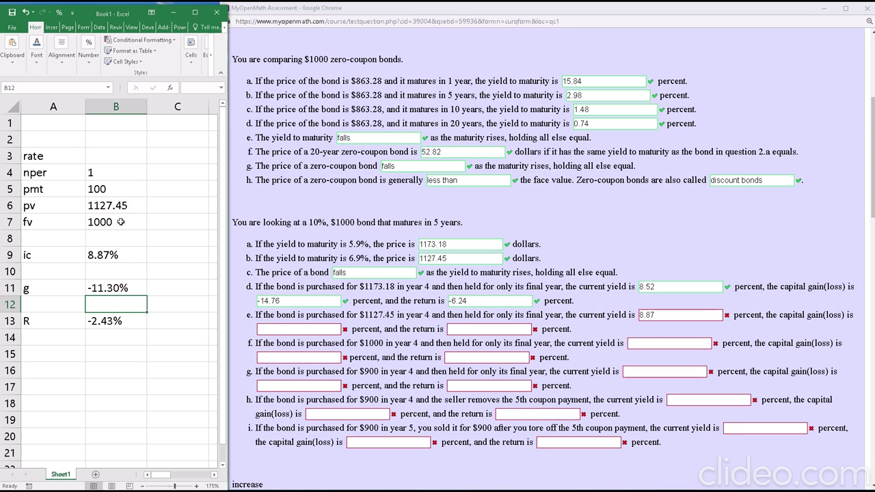
left_click(124, 287)
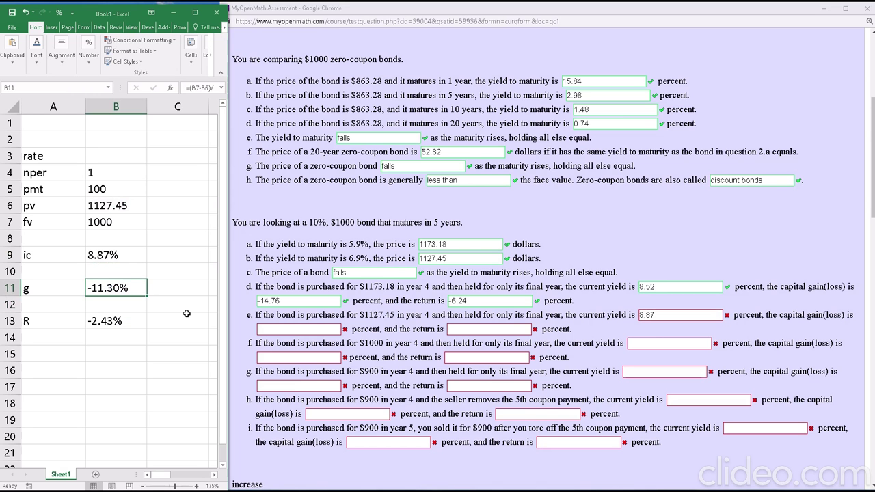
key("ctrl+c")
left_click(319, 330)
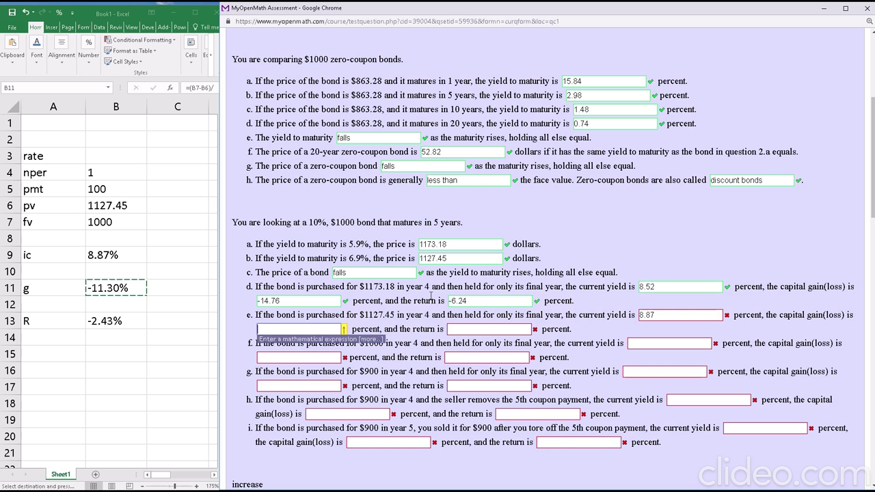
key("ctrl+v")
key("Return")
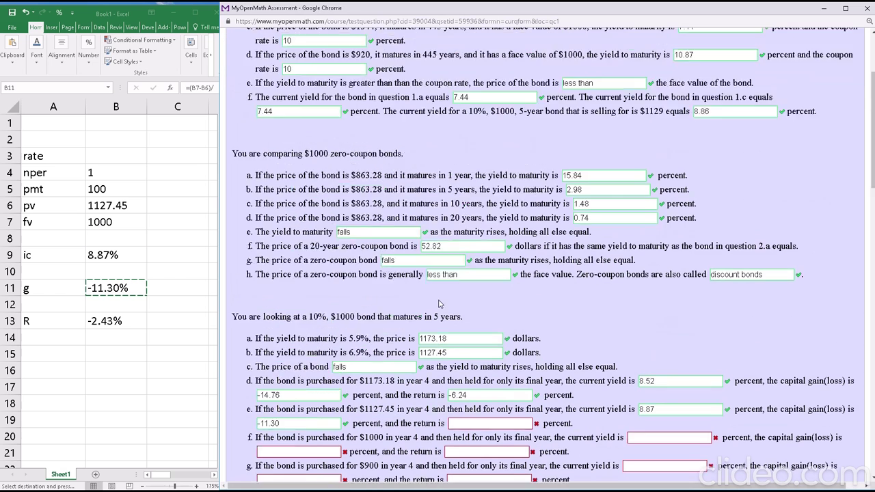
Step: Submit the B13 return of -2.43 as part e's return
left_click(120, 321)
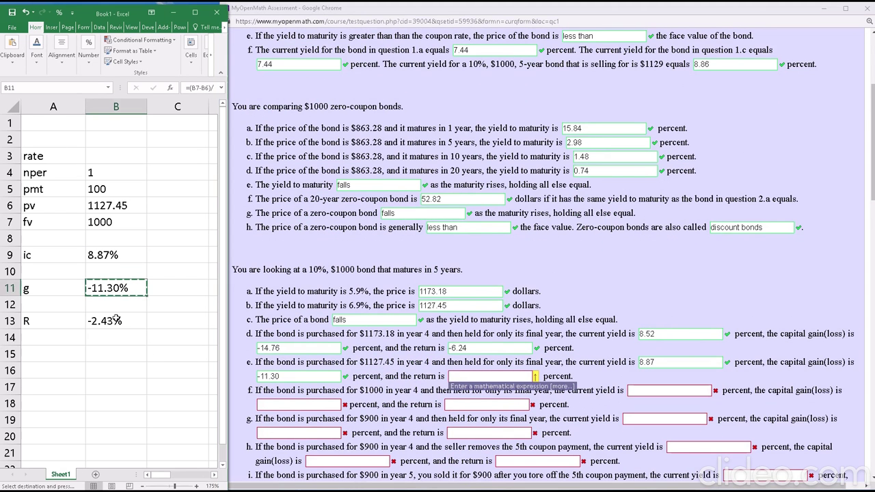
key("ctrl+c")
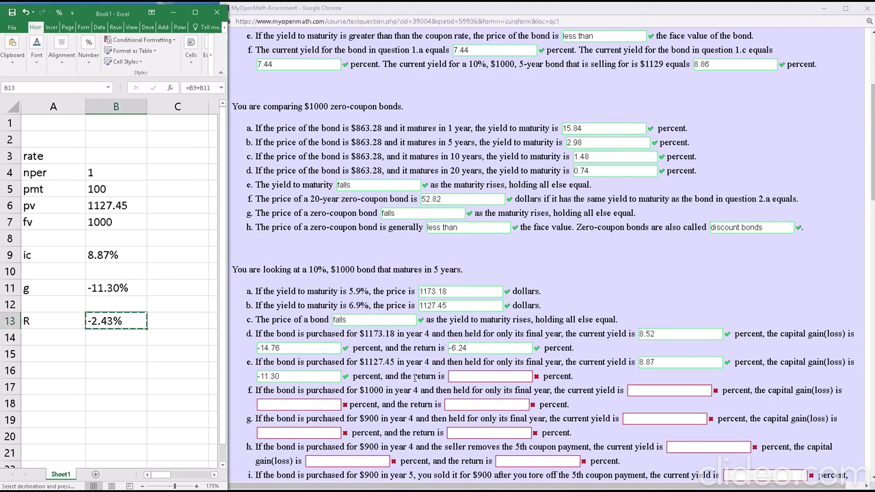
left_click(458, 377)
key("ctrl+v")
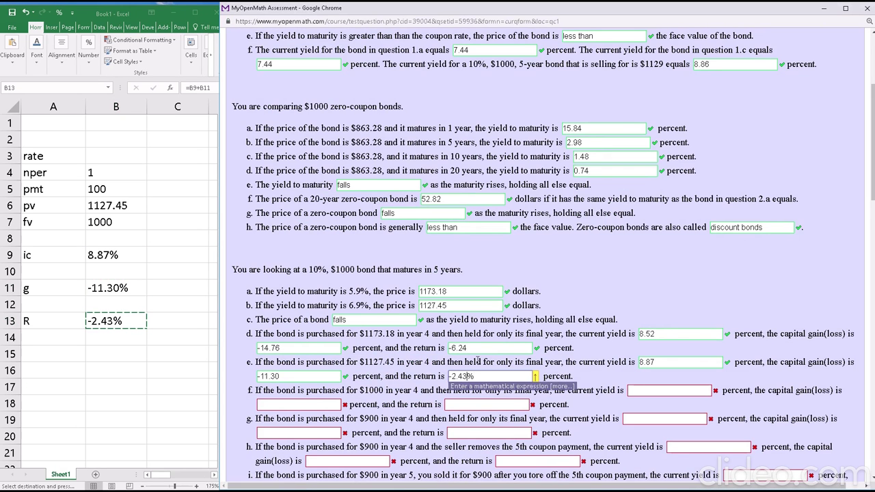
key("Return")
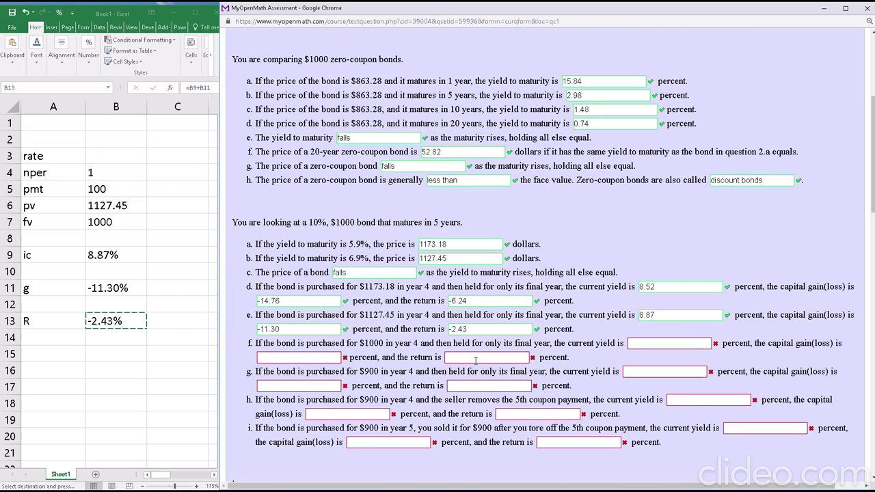
Step: Change the price in B6 to 1000 so current yield becomes 10.00%
left_click(102, 205)
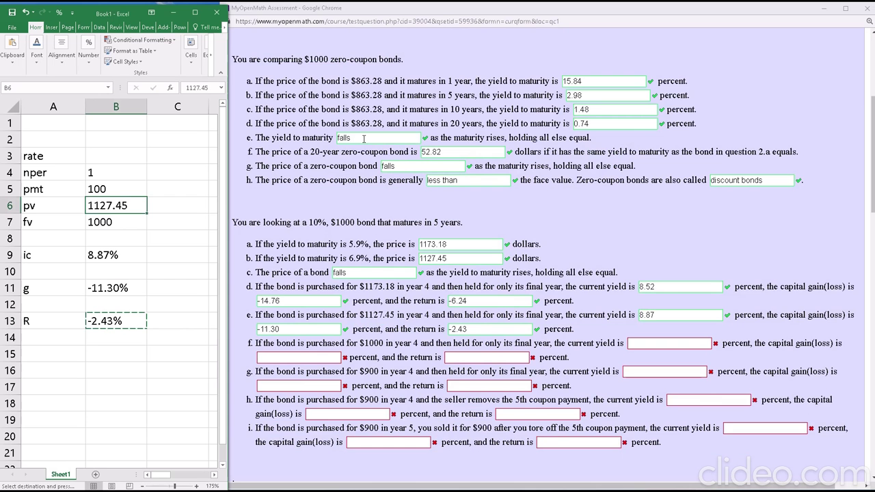
type("100")
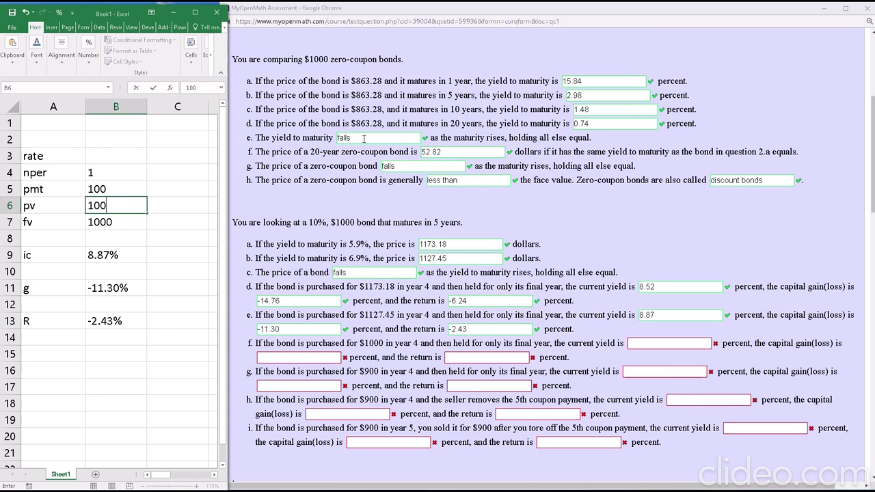
key("Return")
key("Down")
key("Down")
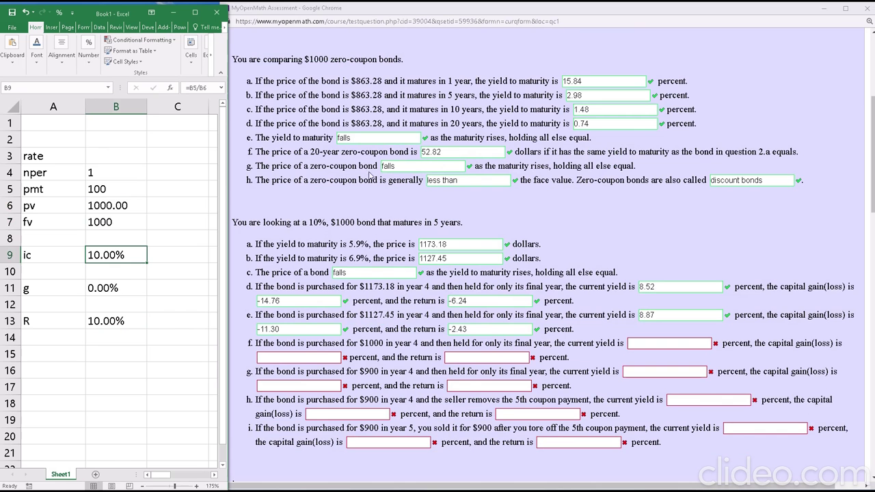
double_click(114, 253)
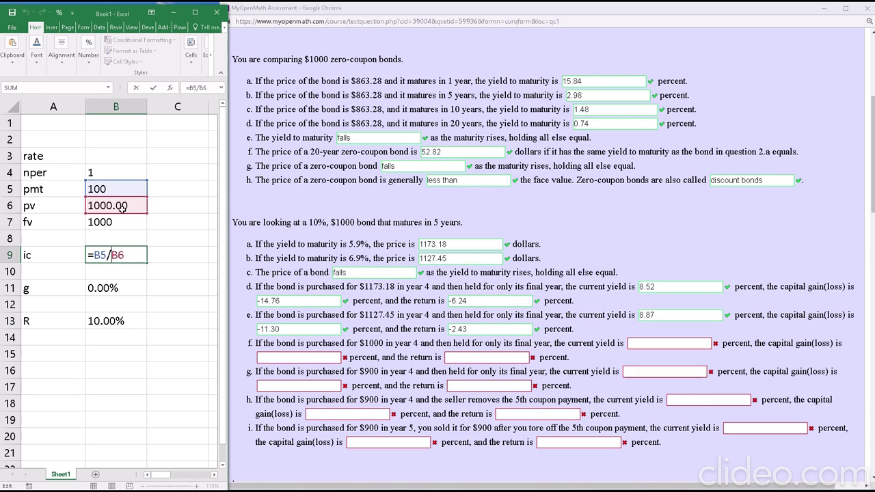
key("Return")
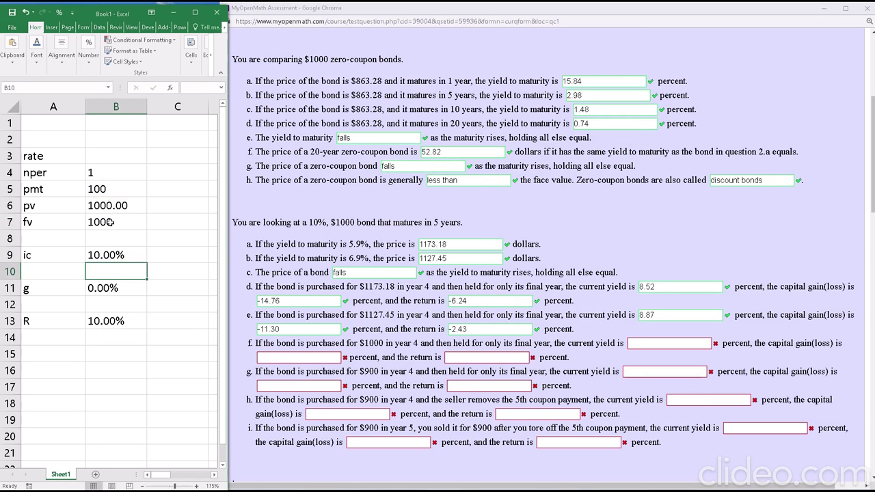
Step: Check coupon and face value, then paste the 10.00 current yield into part f
left_click(103, 190)
left_click(107, 221)
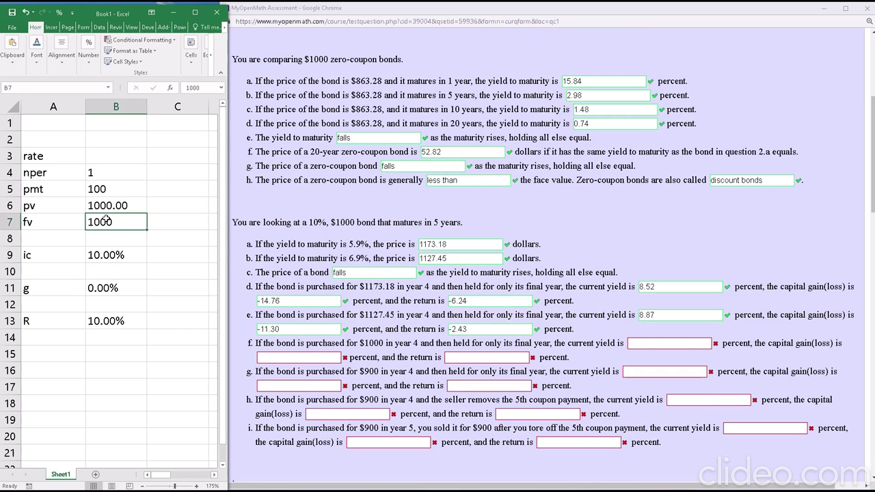
left_click(103, 254)
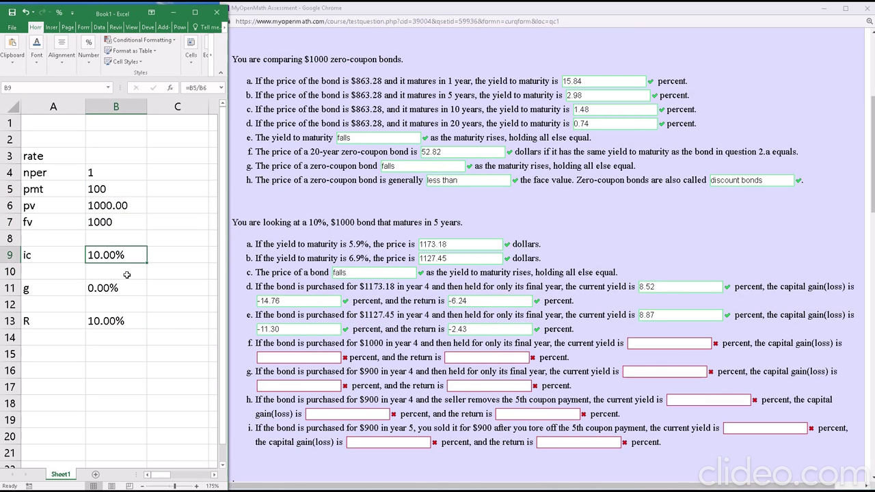
key("ctrl+c")
left_click(654, 344)
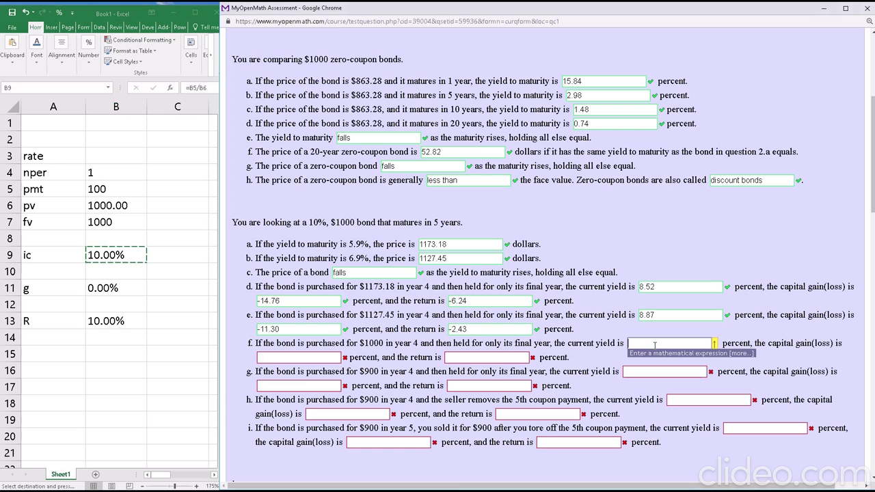
key("ctrl+v")
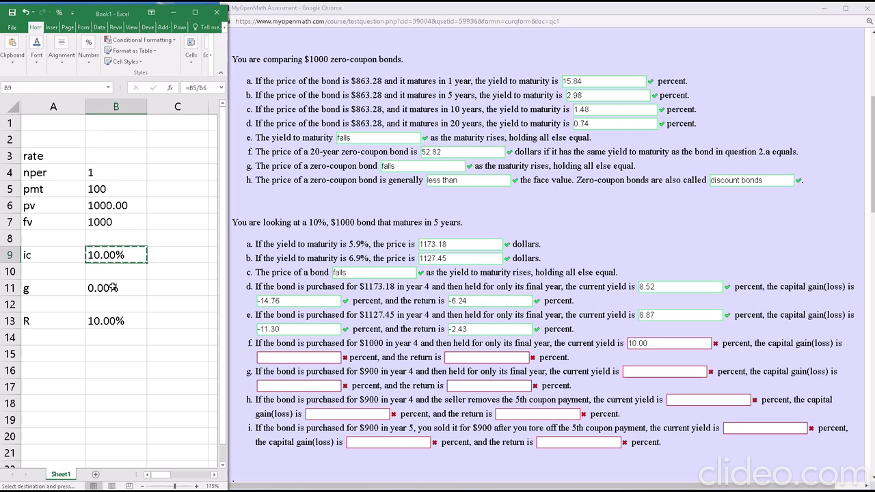
Step: Confirm a 0.00% capital gain and submit part f with capital gain 0 and return 10
double_click(113, 288)
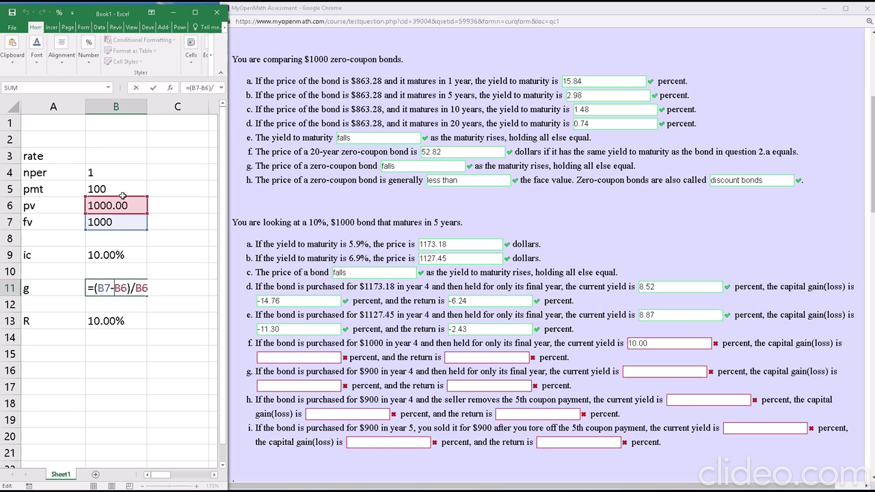
key("Return")
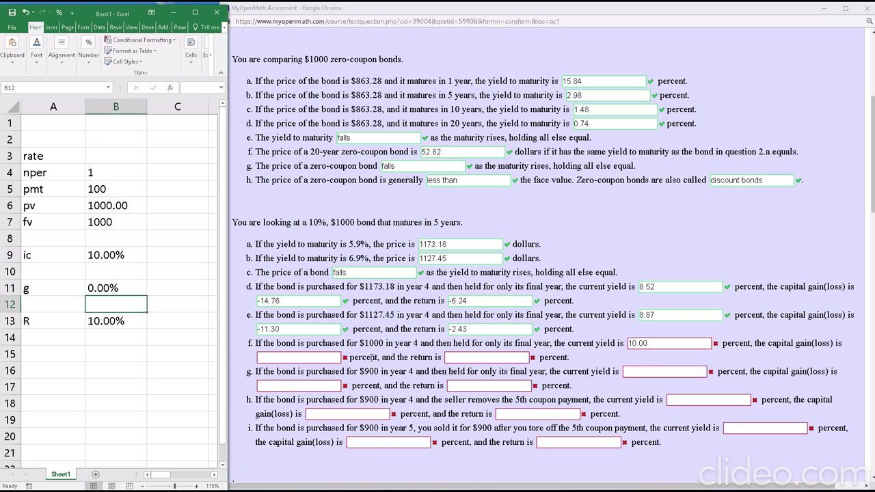
left_click(322, 359)
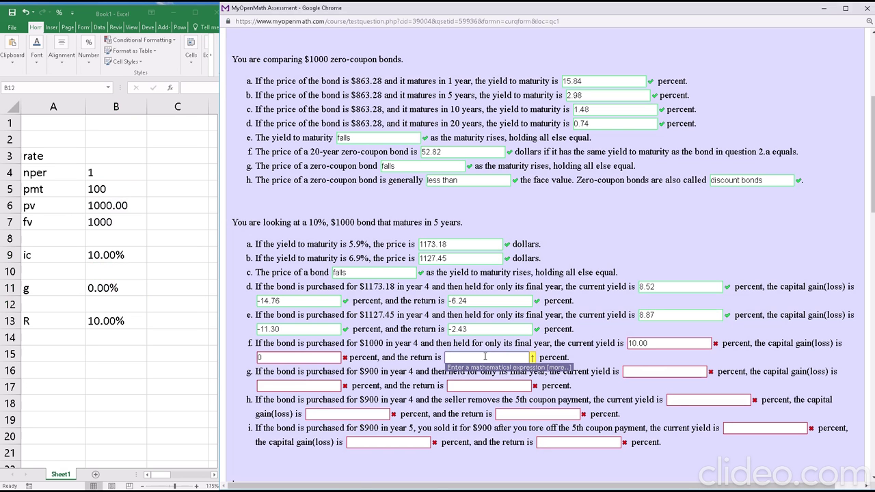
type("10")
key("Return")
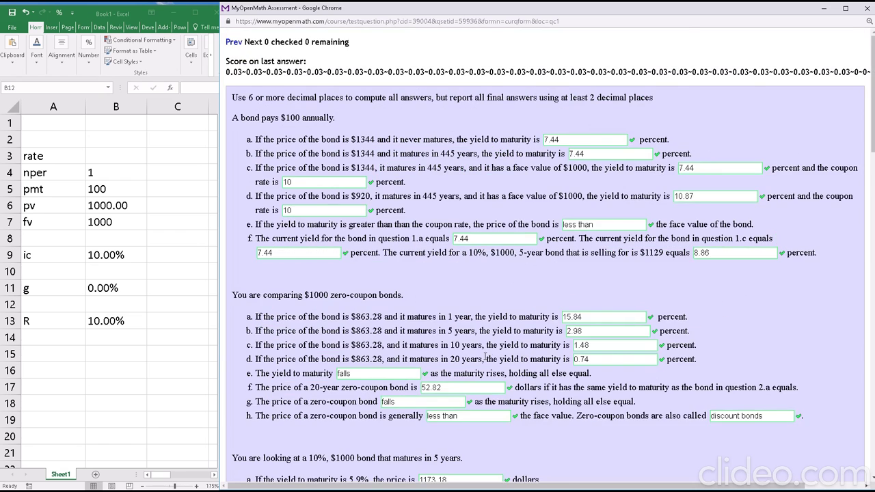
scroll(481, 351, "down", 3)
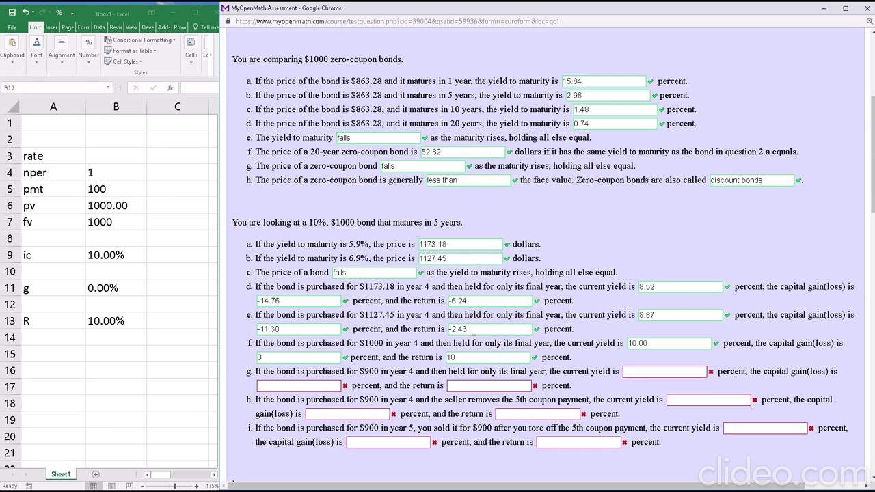
Step: Set the price in B6 to 900 and recalculate the current yield
left_click(125, 207)
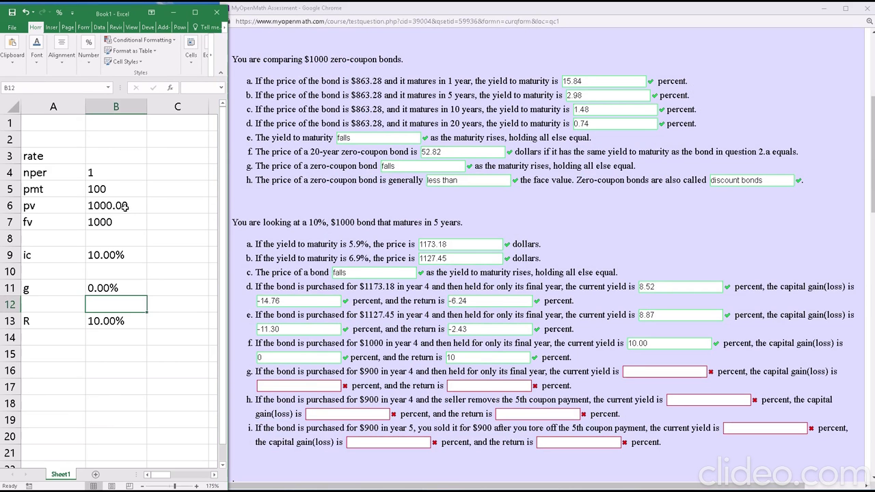
left_click(125, 208)
type("900")
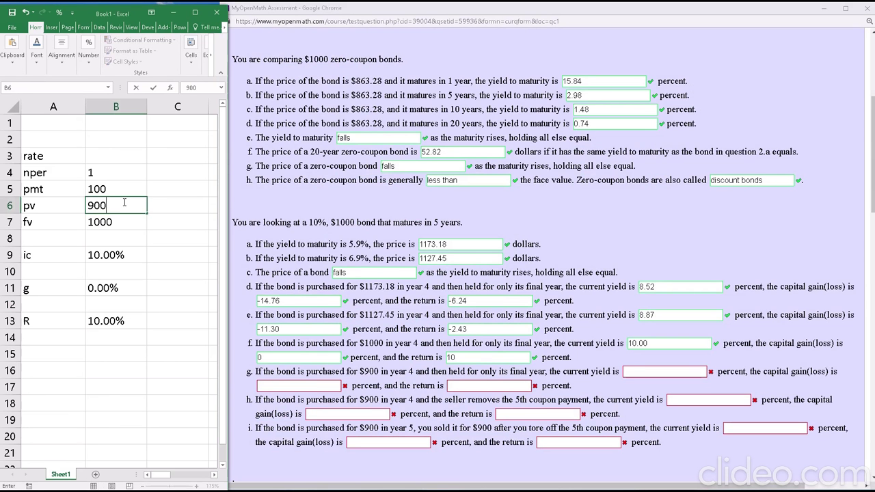
key("Return")
key("Down")
key("Down")
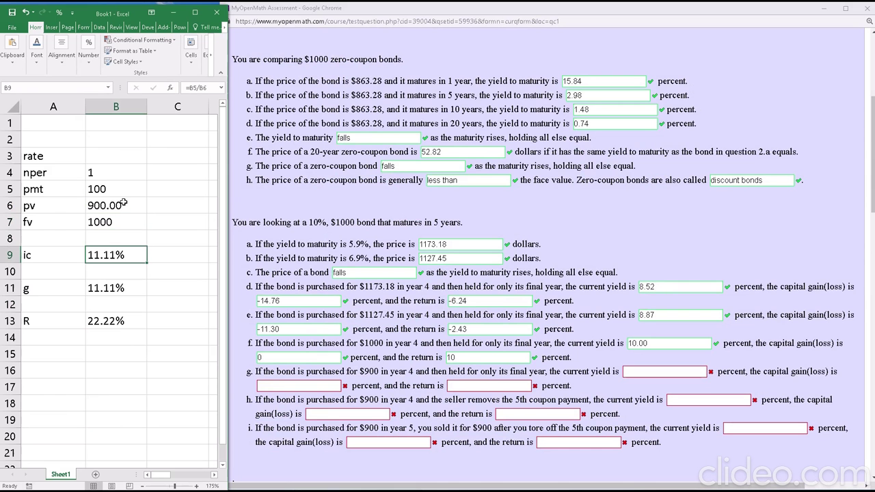
double_click(108, 256)
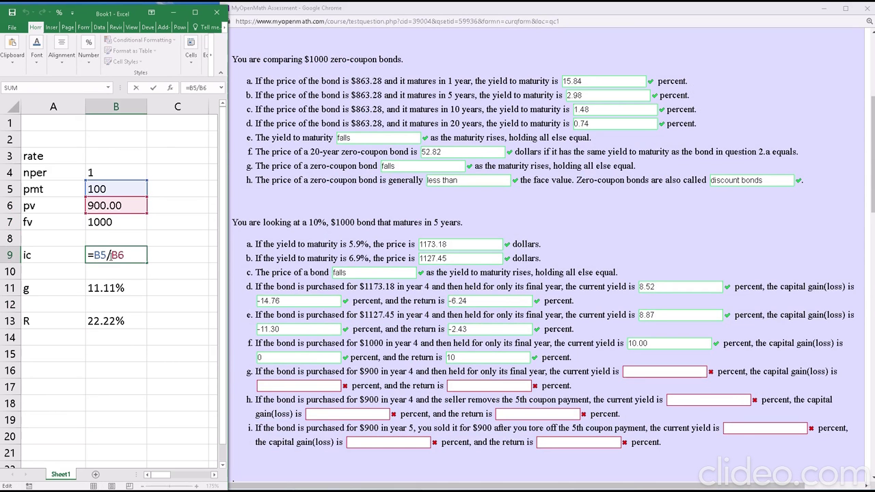
key("Return")
Step: Enter the 11.11 current yield in part g without the percent sign
left_click(123, 256)
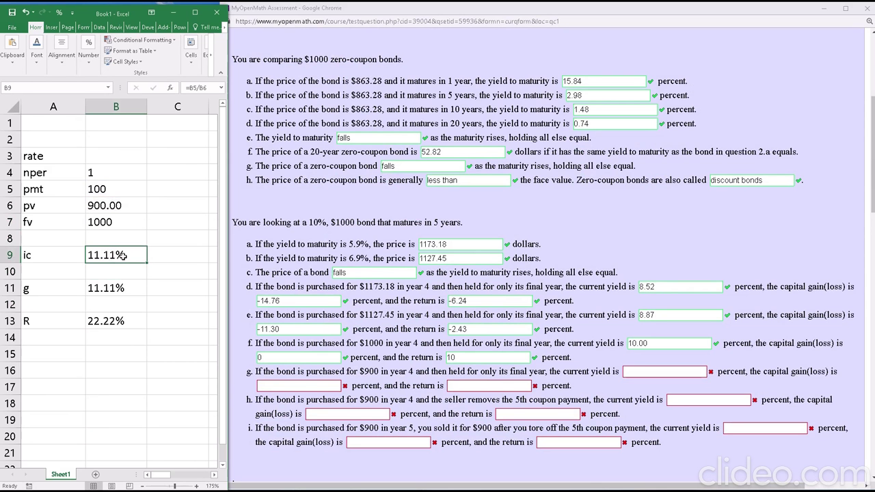
key("ctrl+c")
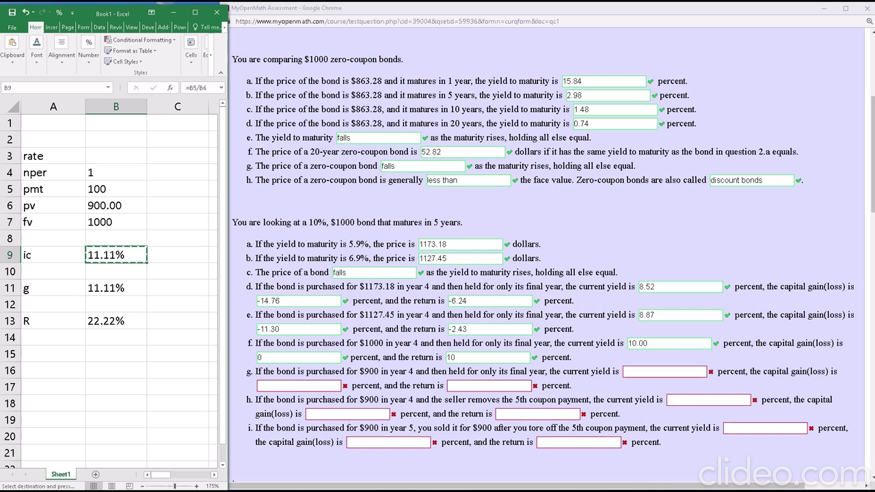
left_click(643, 372)
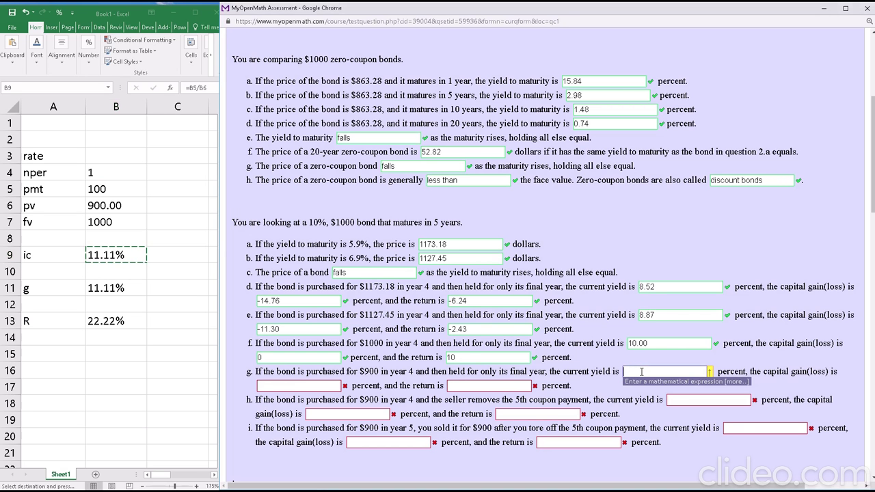
key("ctrl+v")
key("BackSpace")
Step: Enter the 11.11 capital gain from B11 in part g without the percent sign
left_click(115, 332)
left_click(126, 323)
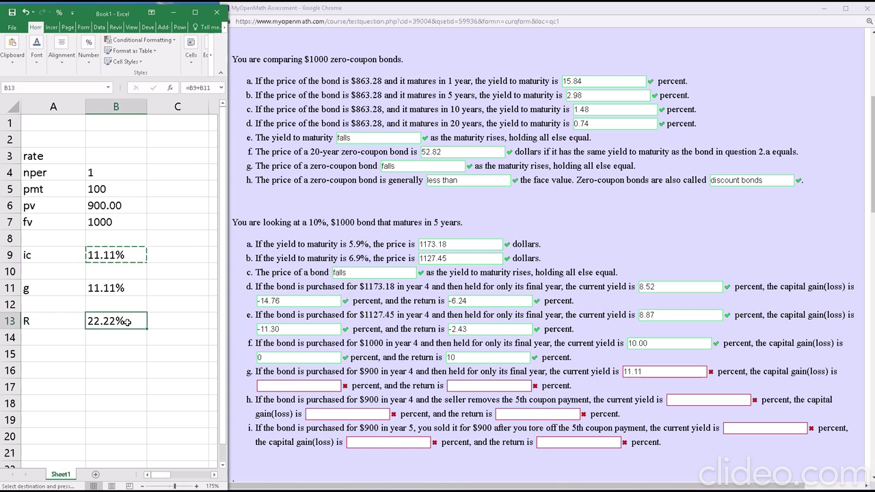
double_click(122, 288)
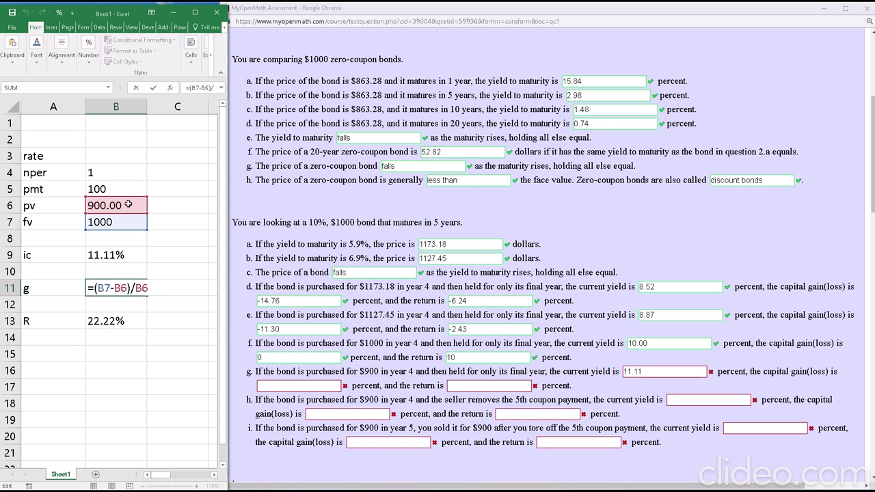
key("Return")
left_click(117, 290)
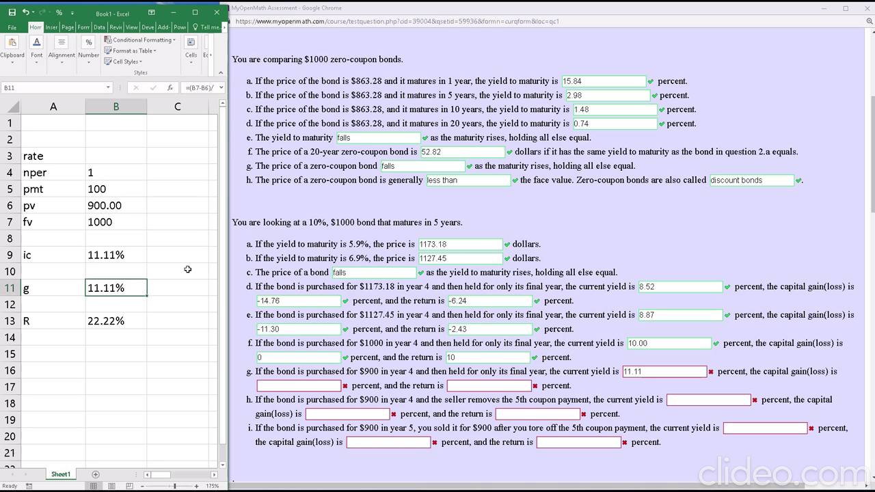
key("ctrl+c")
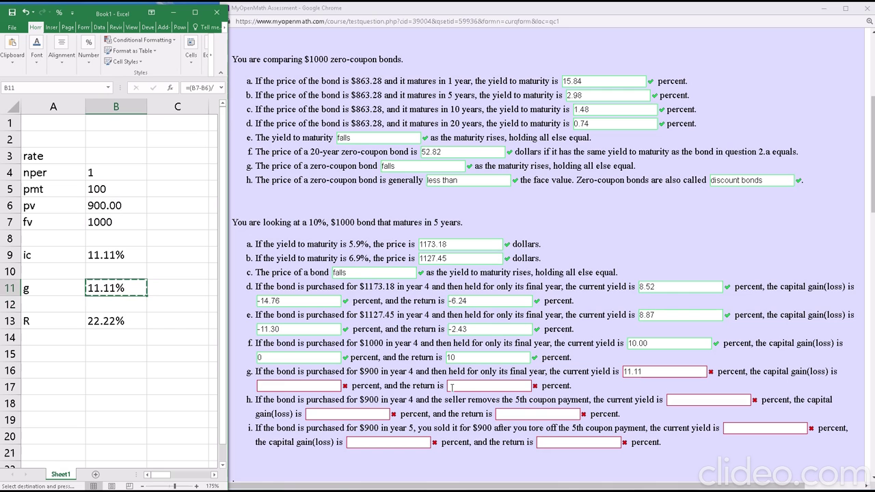
left_click(311, 387)
key("ctrl+v")
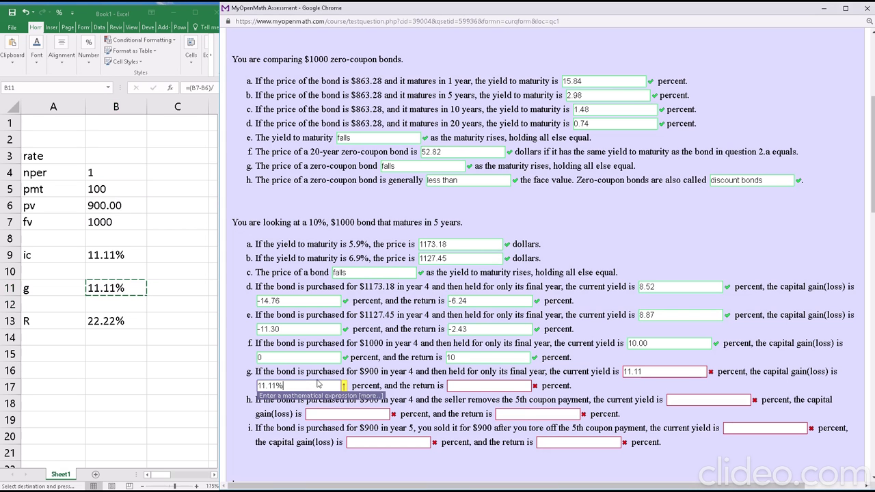
key("BackSpace")
Step: Enter 22.22 as part g's return and submit the answers
left_click(464, 387)
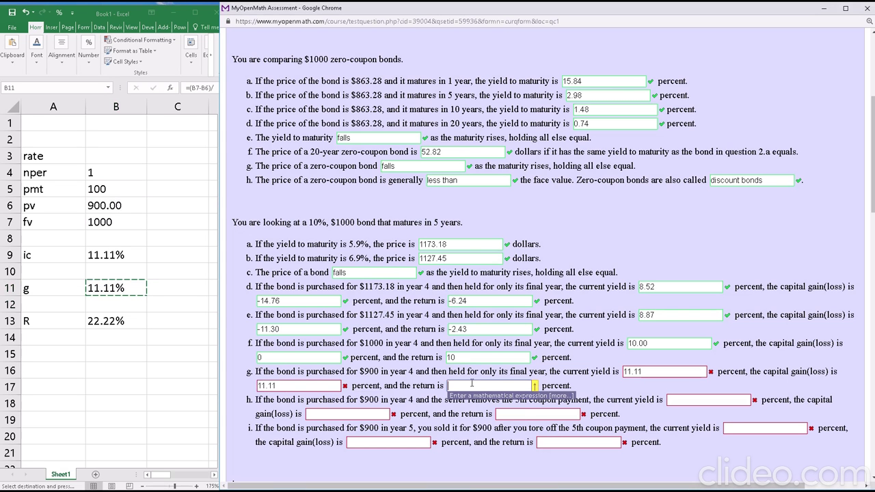
type("22.22")
key("Return")
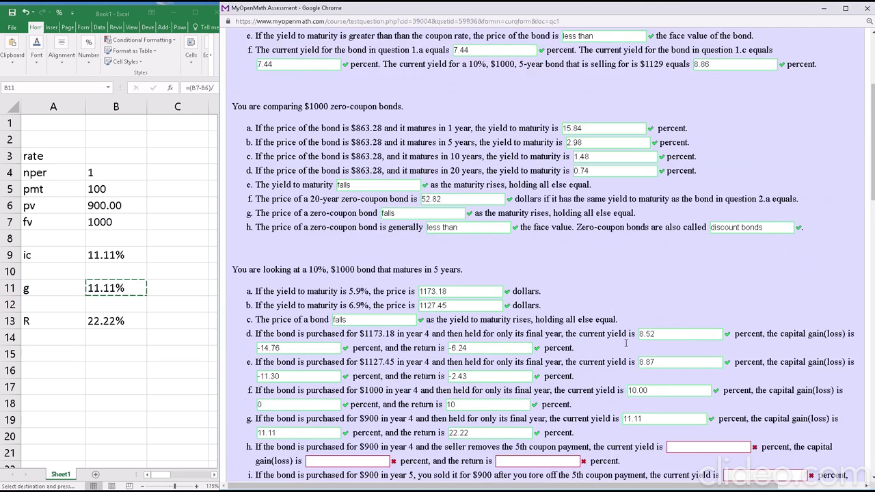
scroll(468, 353, "down", 1)
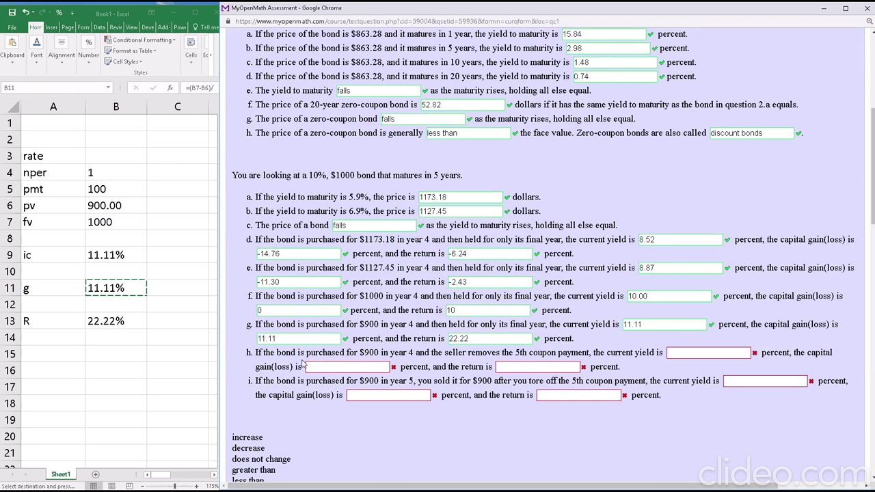
Step: Make the 900.00 price in B6 bold and select the coupon cell B5
left_click(125, 206)
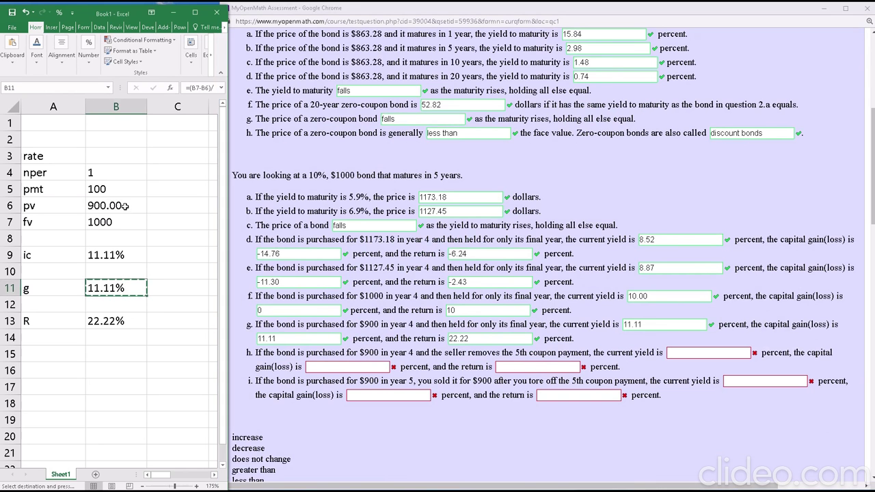
key("F2")
left_click(126, 206)
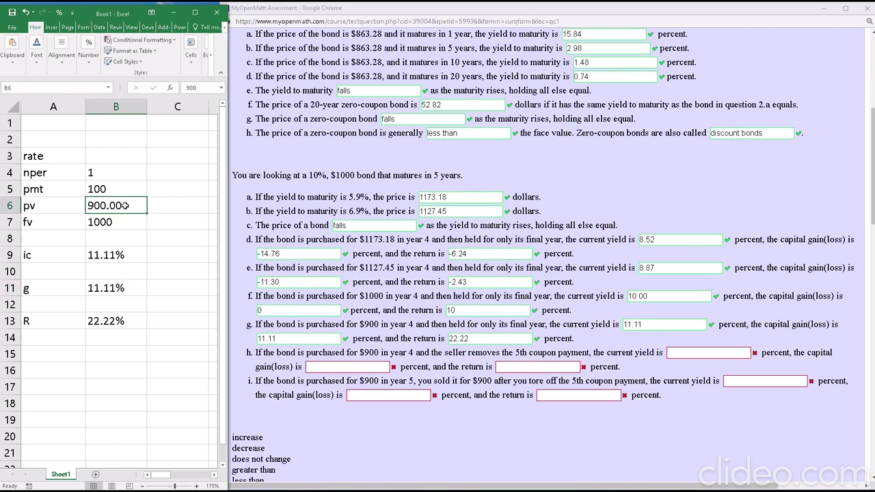
key("ctrl+b")
left_click(153, 315)
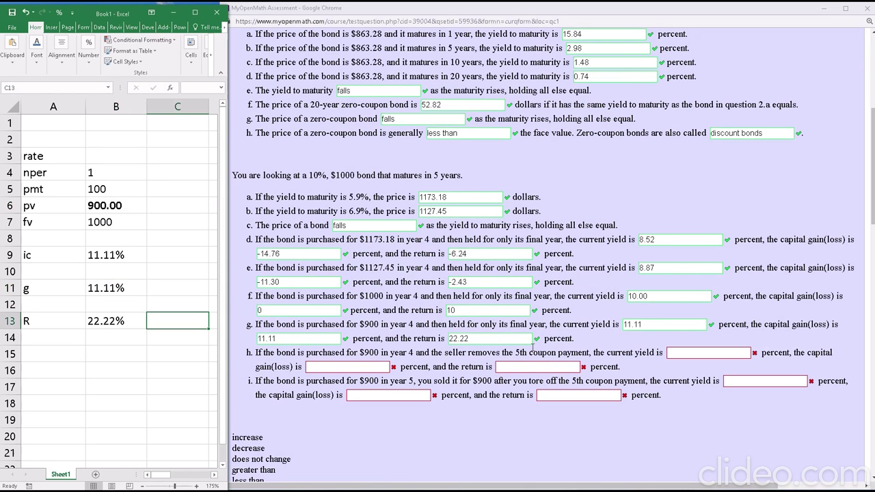
key("Up")
key("Up")
key("Up")
key("Up")
key("Up")
key("Up")
key("Up")
key("Left")
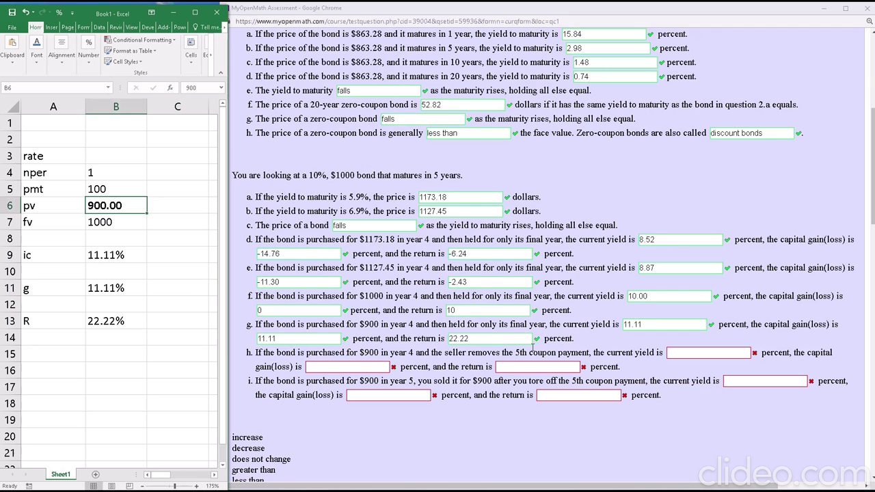
key("Up")
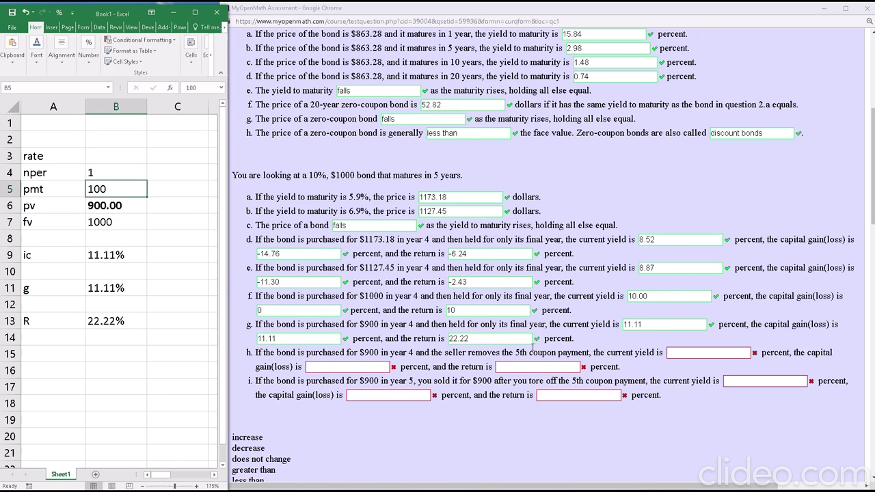
Step: Clear the 100 coupon in B5, then enter part h's current yield 0 and capital gain 11.11
key("Delete")
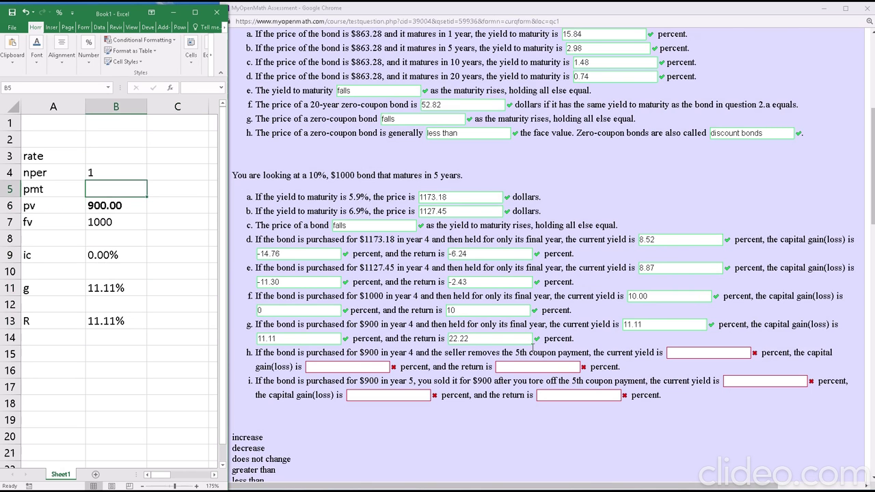
left_click(695, 353)
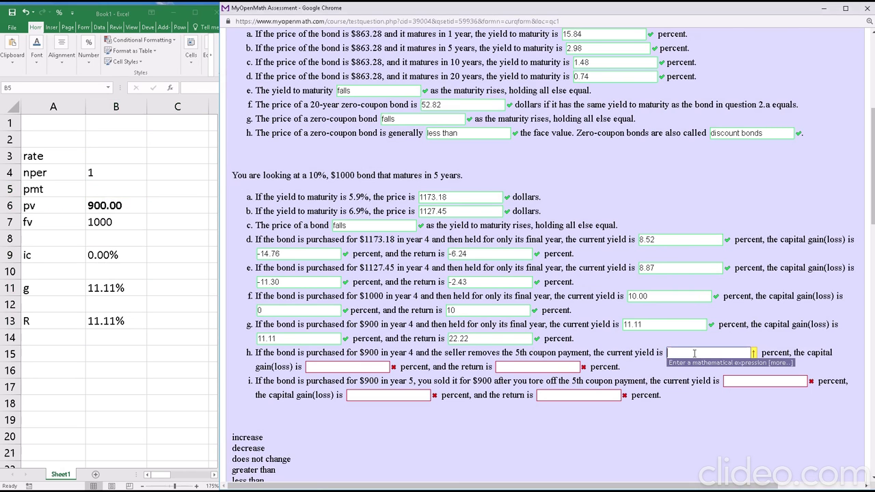
type("0")
left_click(349, 366)
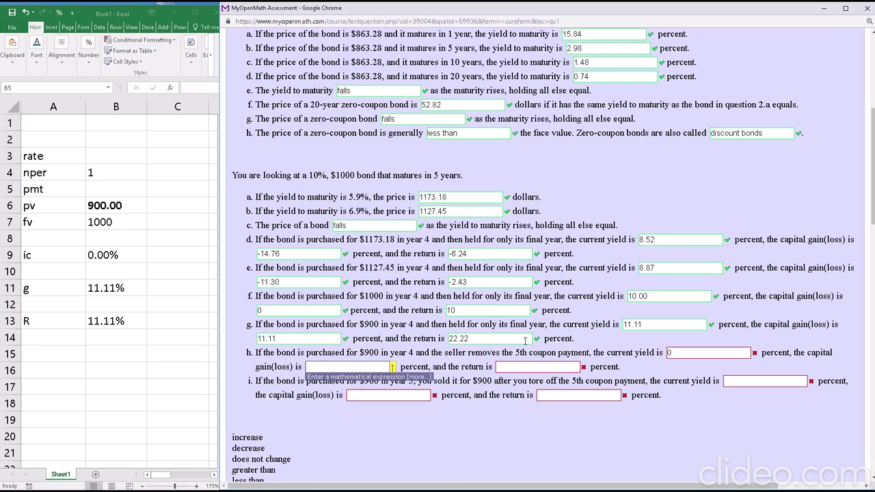
type("11.11")
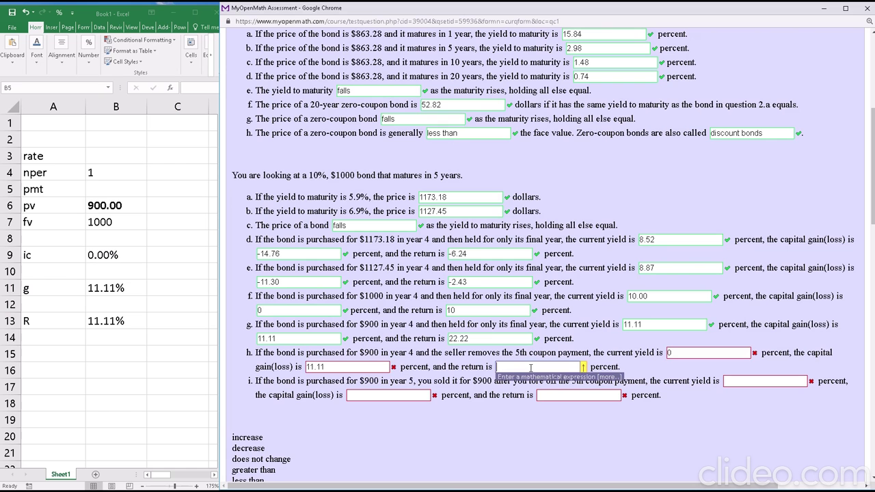
Step: Enter 11.11 as part h's return and submit the answers
left_click(534, 368)
left_click(670, 352)
left_click(345, 367)
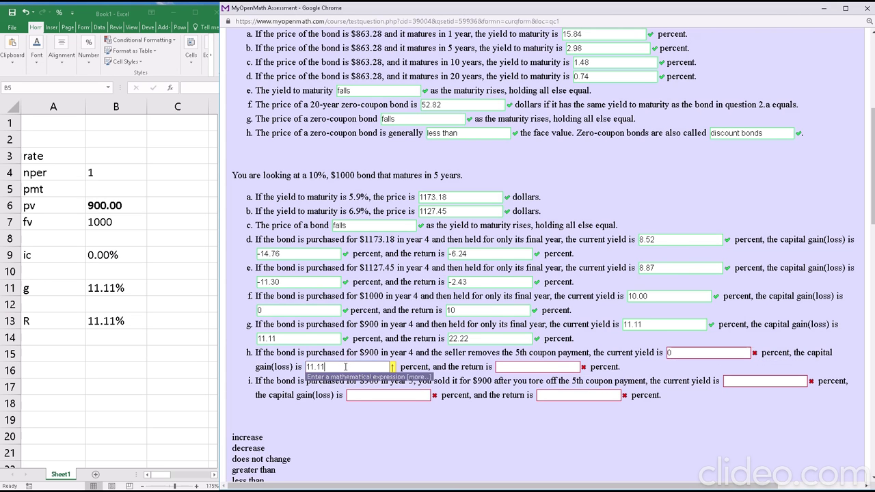
left_click(499, 369)
type("11.11")
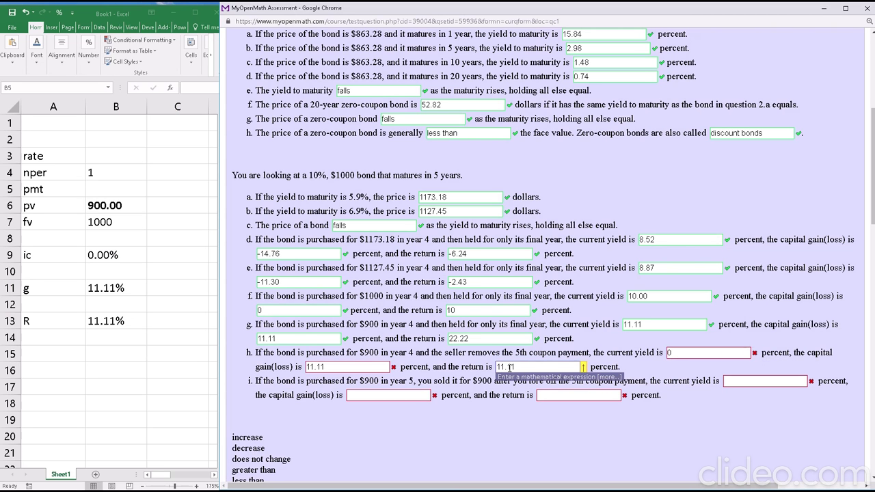
key("Return")
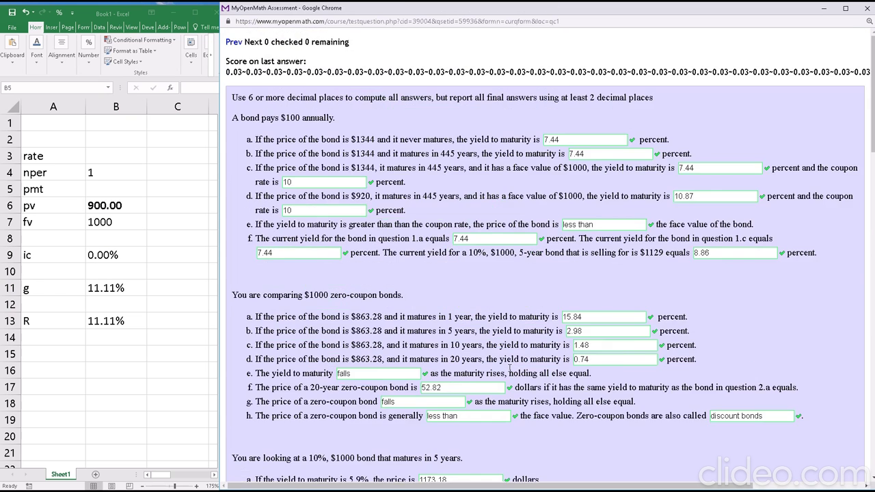
scroll(513, 375, "down", 1)
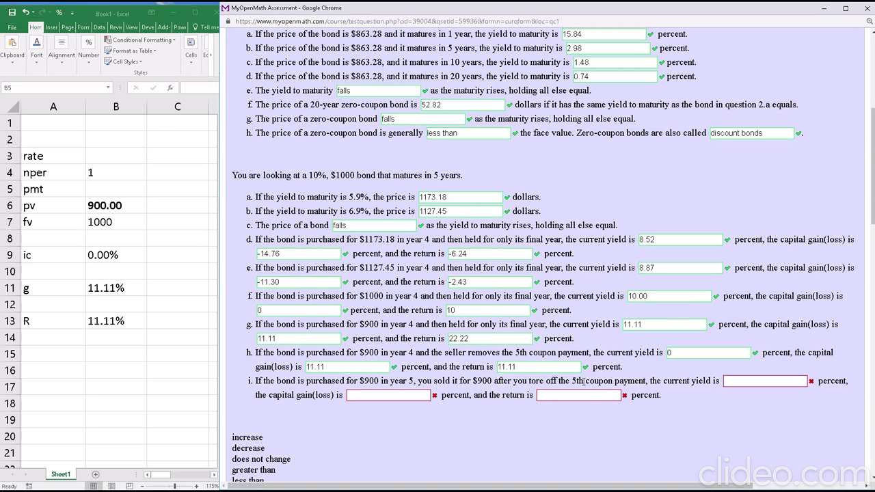
key("alt+Tab")
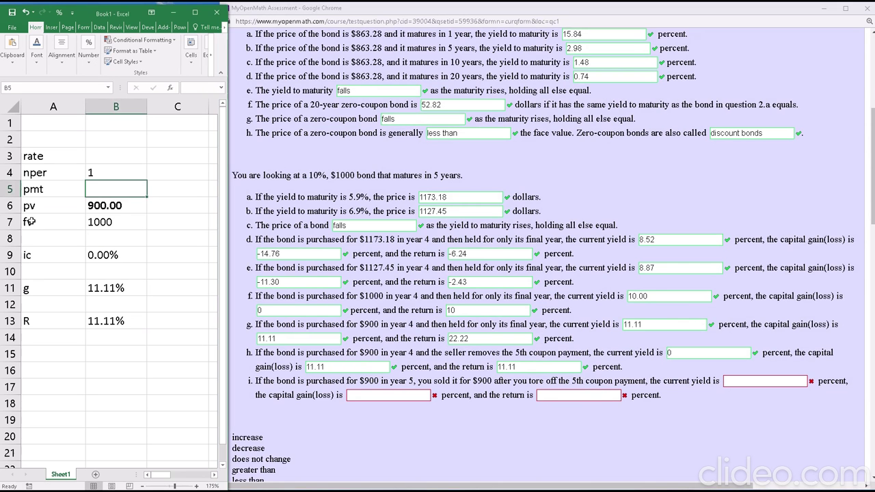
Step: Relabel A7 as Pis and A6 as Pwas
left_click(31, 221)
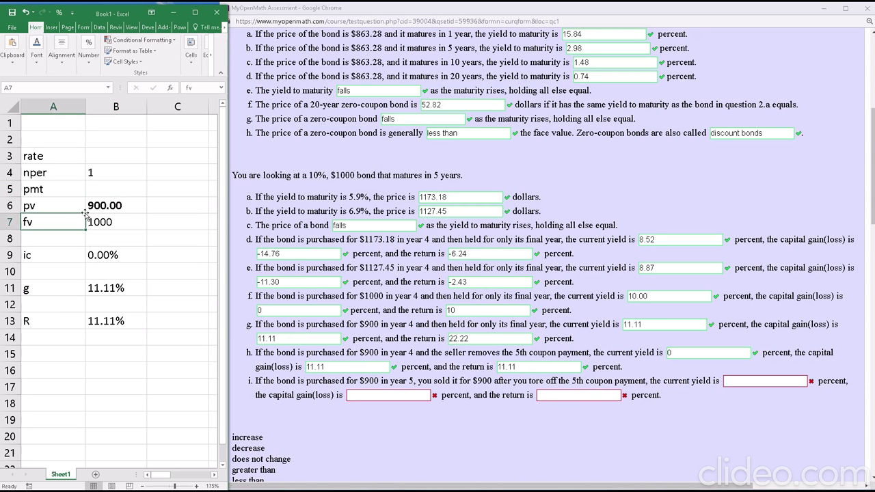
type("P")
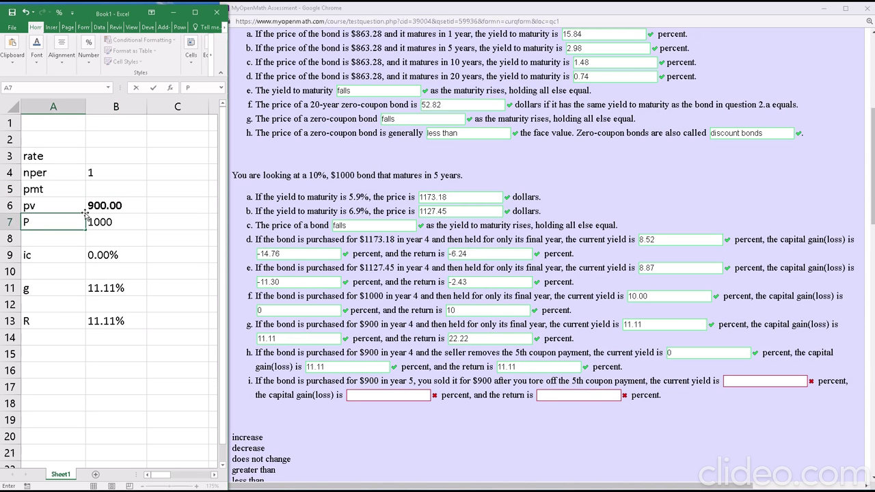
type("is")
key("Return")
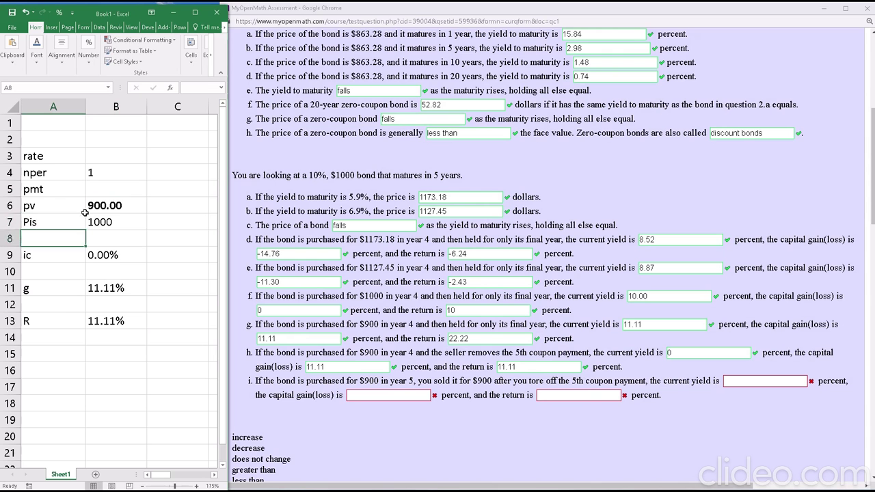
key("Up")
key("Up")
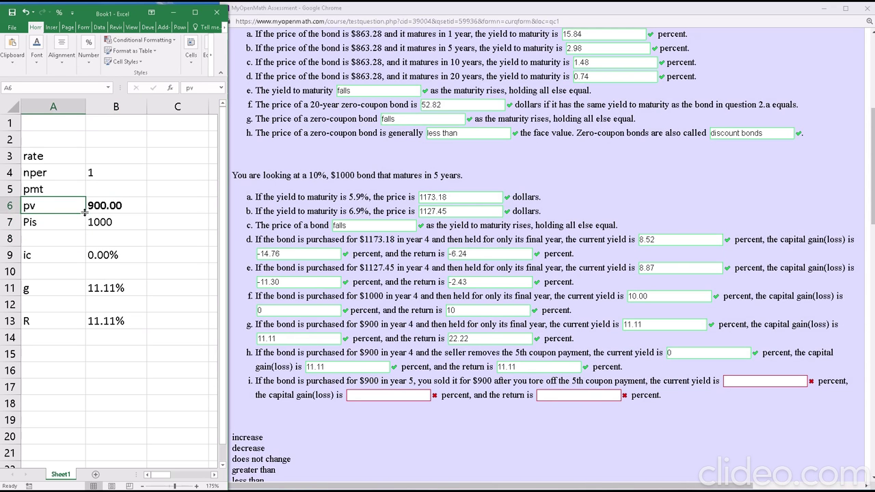
type("Pwas")
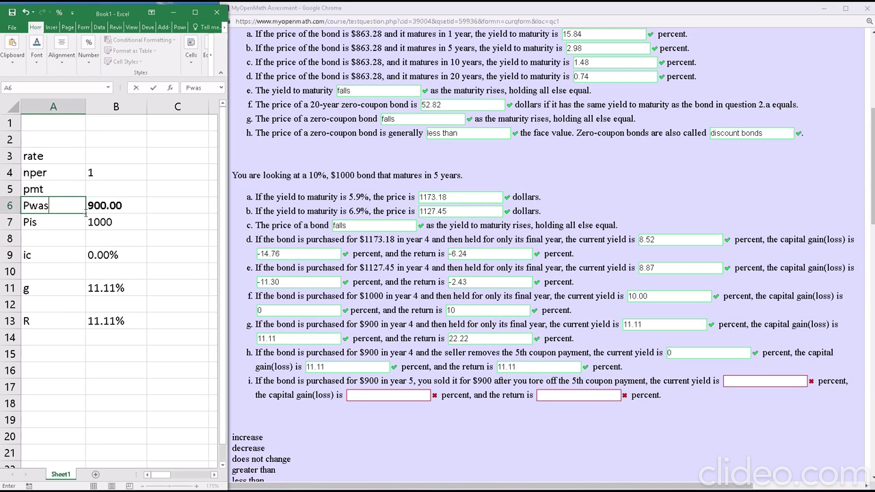
key("Tab")
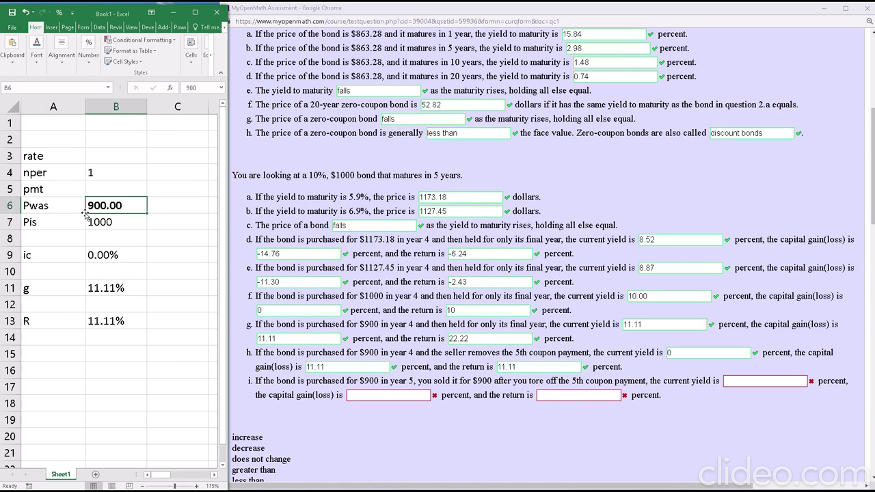
Step: Enter 900 in B7 and 100 in B5, giving an 11.11% current yield
key("Down")
type("900")
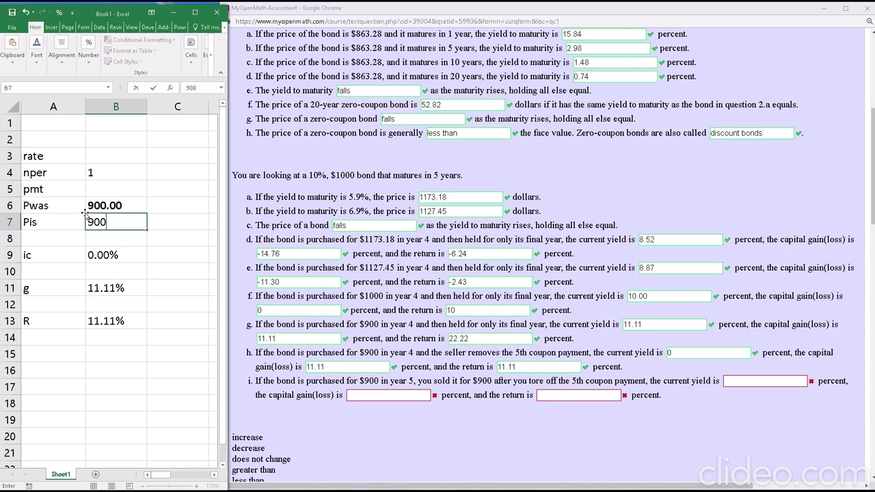
key("Return")
key("Up")
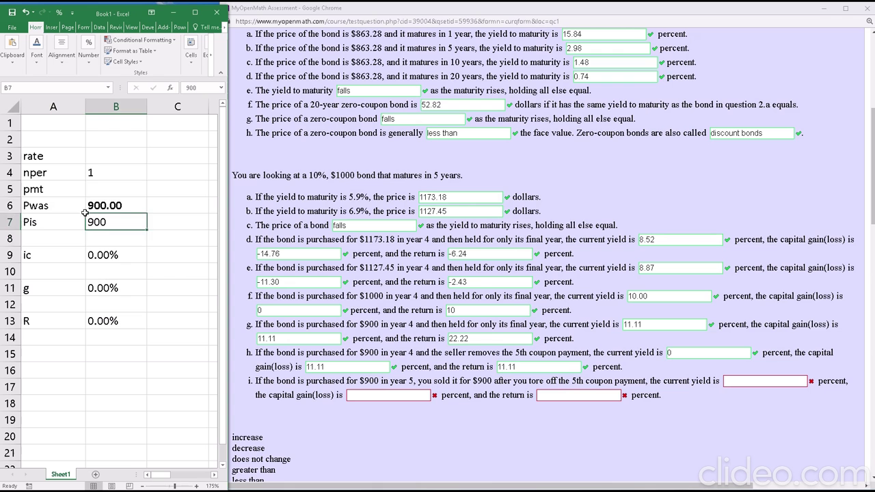
key("Up")
key("Up")
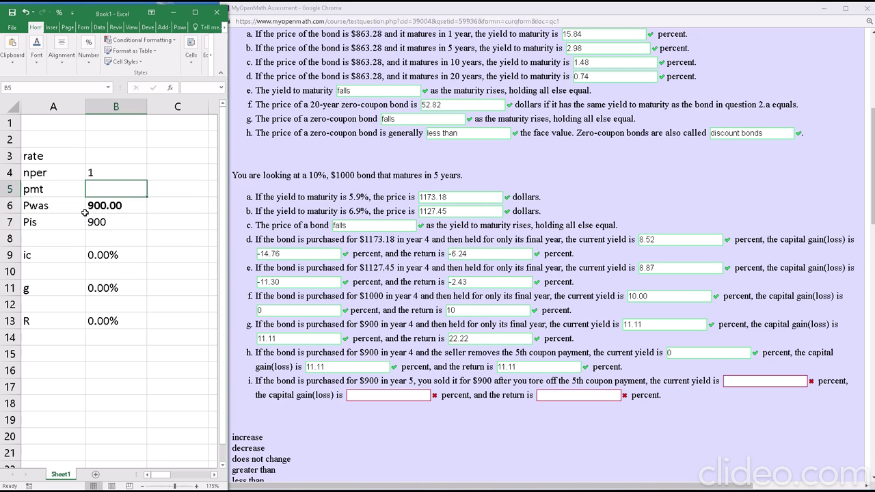
type("100")
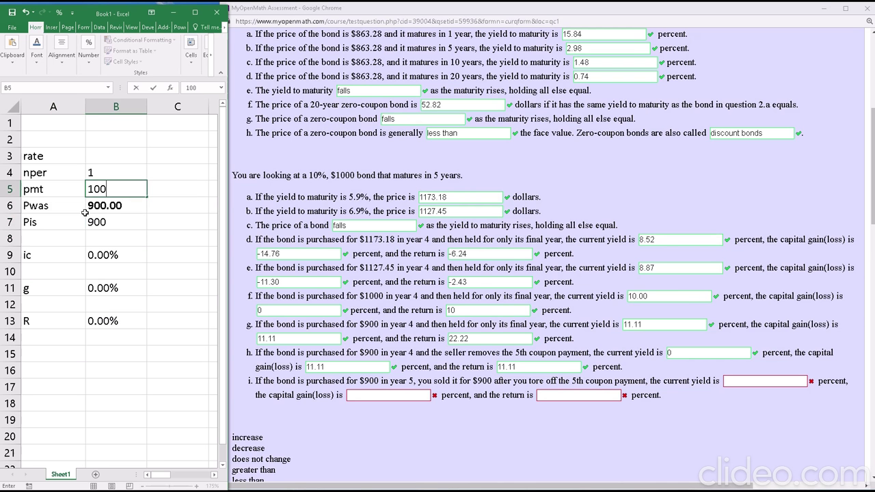
key("Return")
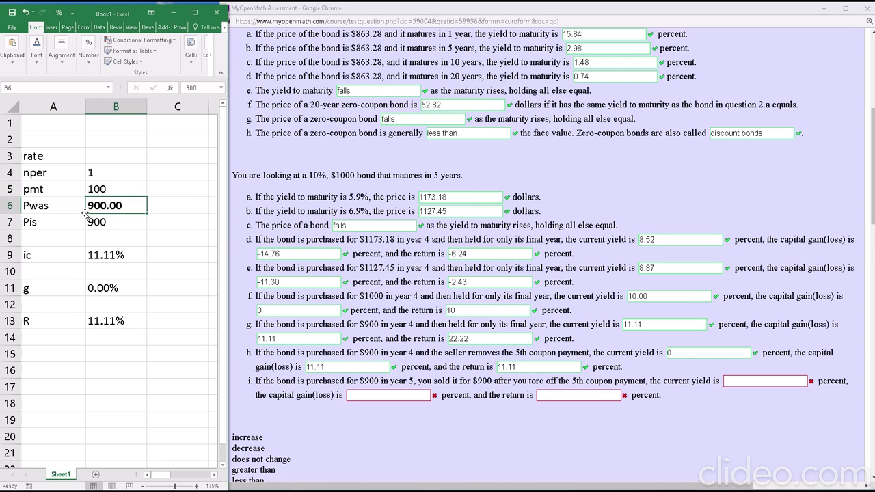
key("Down")
key("Down")
key("Down")
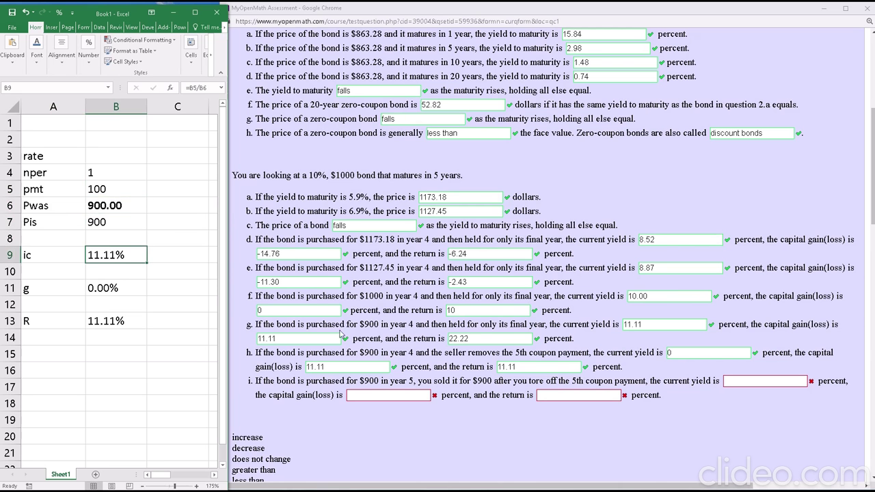
Step: Confirm the 900 price, then submit part i's answers: current yield 11.11, capital gain 0, return 11.11
left_click(726, 380)
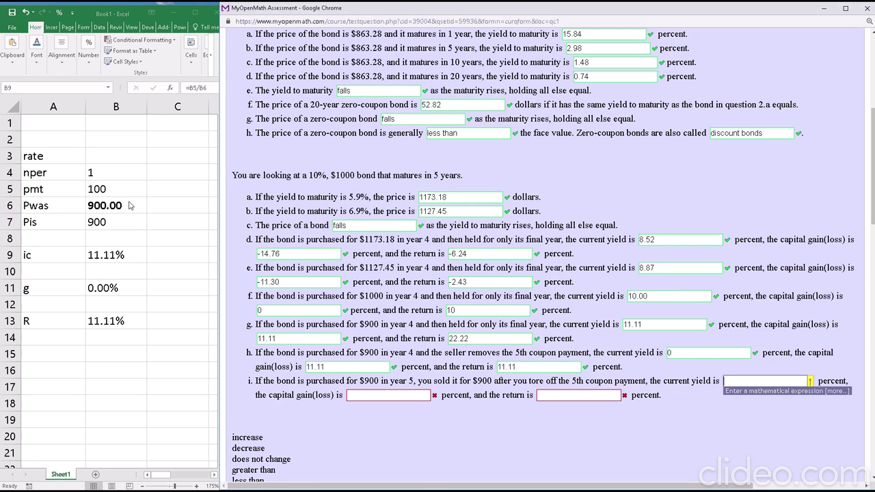
left_click(111, 191)
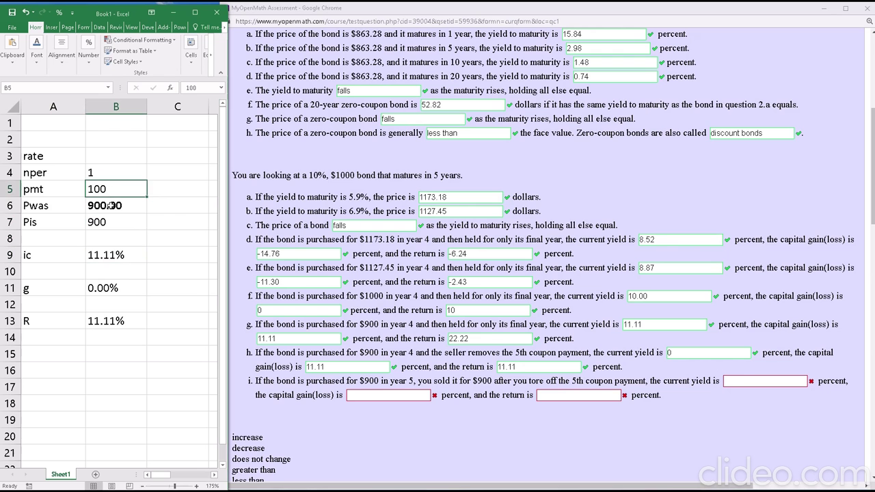
left_click(110, 205)
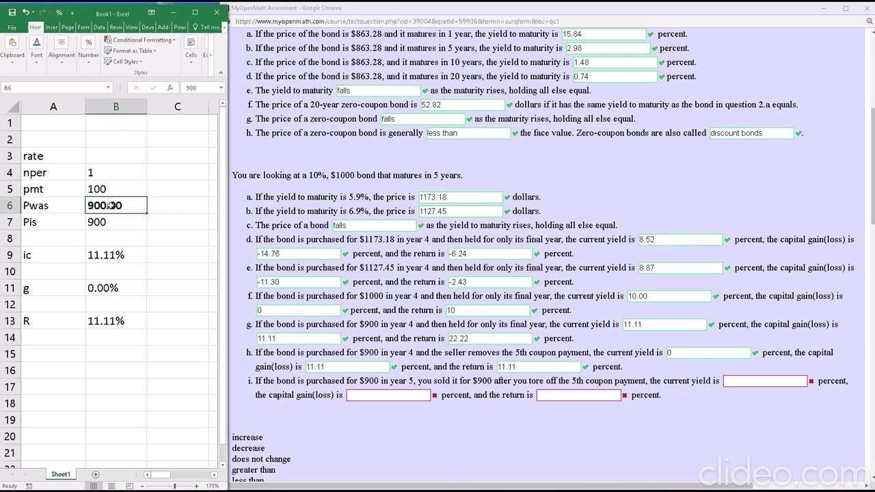
left_click(743, 378)
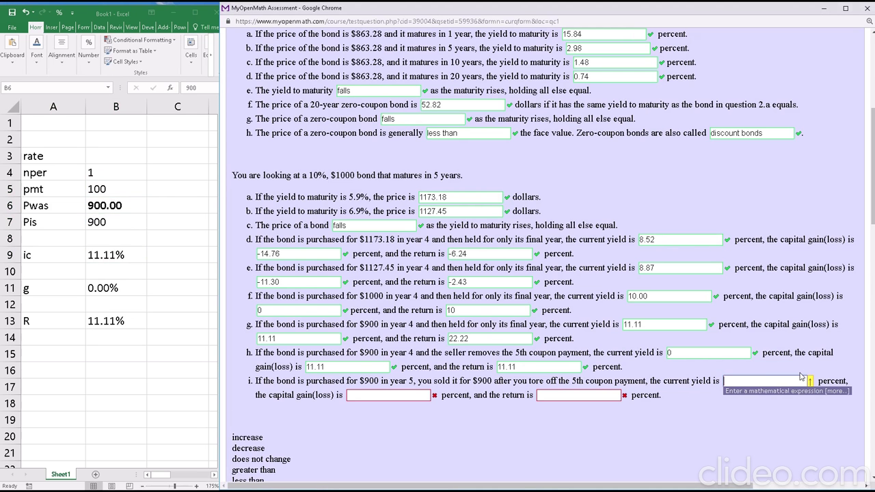
type("11.11")
key("Return")
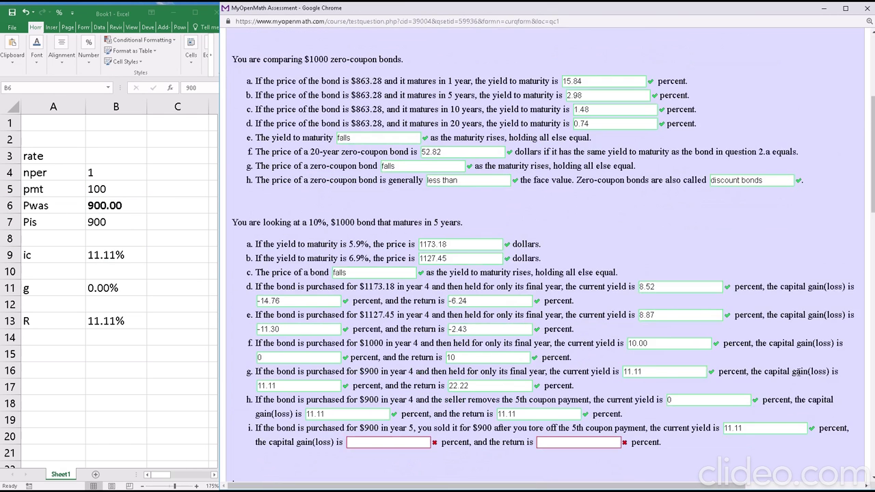
left_click(390, 349)
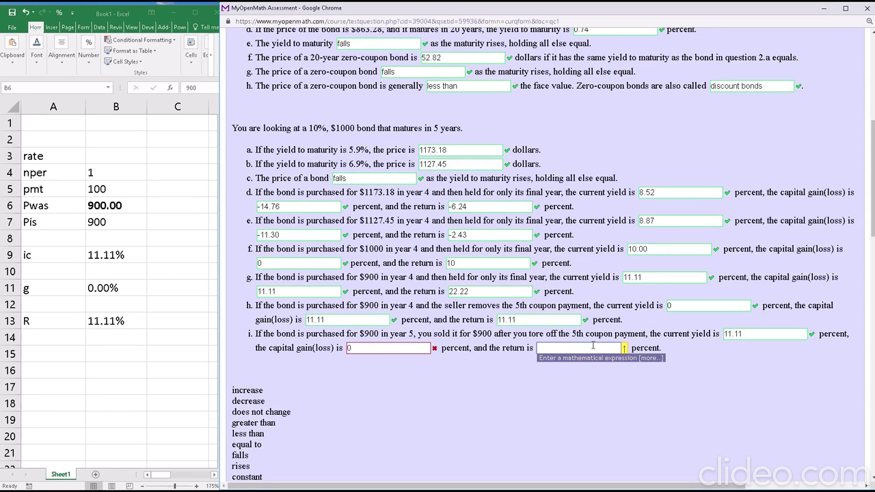
type("11.11")
key("Return")
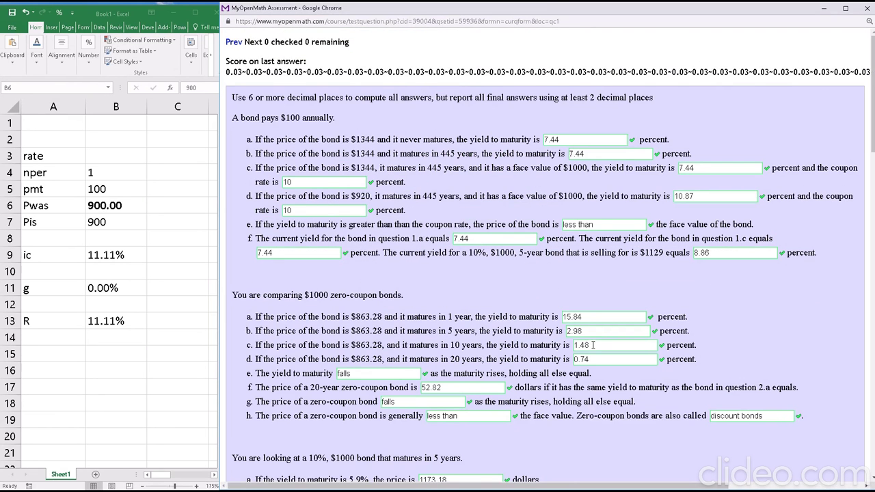